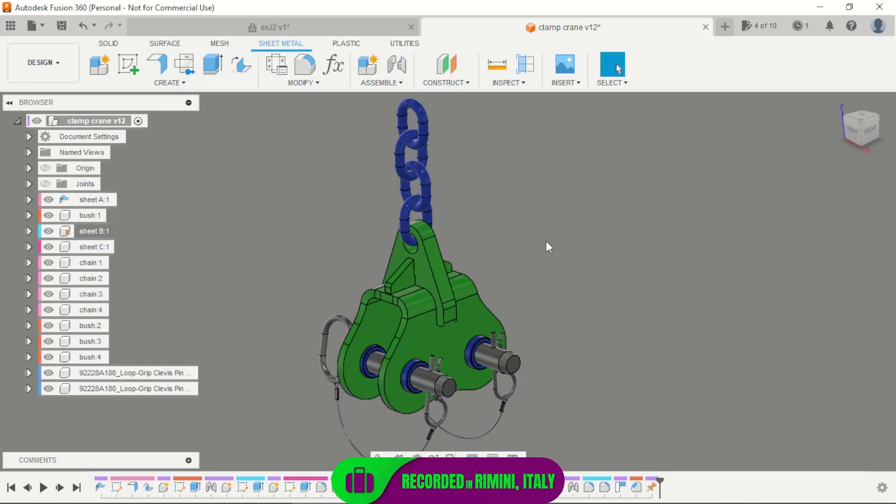
# Examine the finished clamp crane assembly from several angles and distances, including its plates, bushes, pins and chain
pyautogui.keyDown('shift'); pyautogui.moveTo(546, 241); pyautogui.dragTo(643, 349, button='middle'); pyautogui.keyUp('shift')
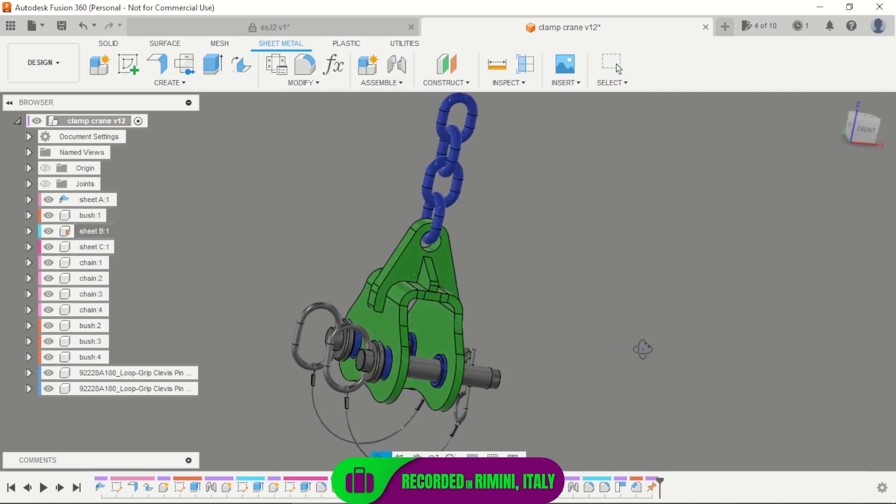
pyautogui.scroll(4, 438, 371)
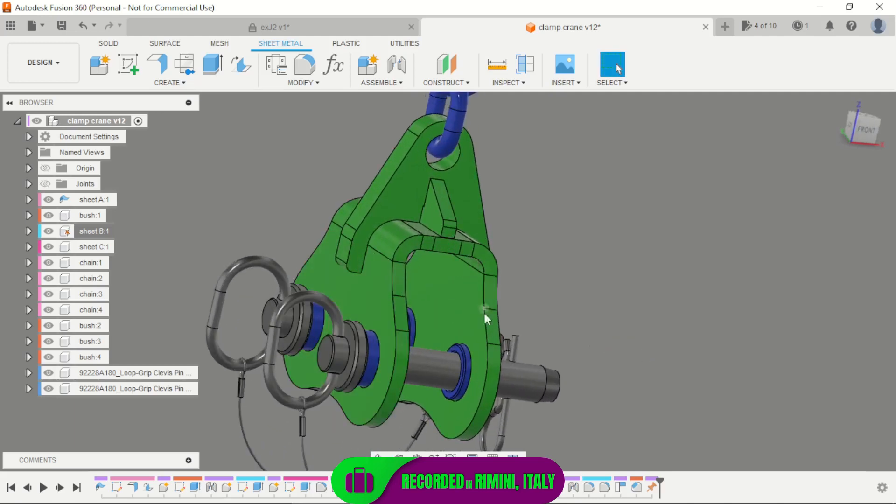
pyautogui.scroll(-4, 513, 275)
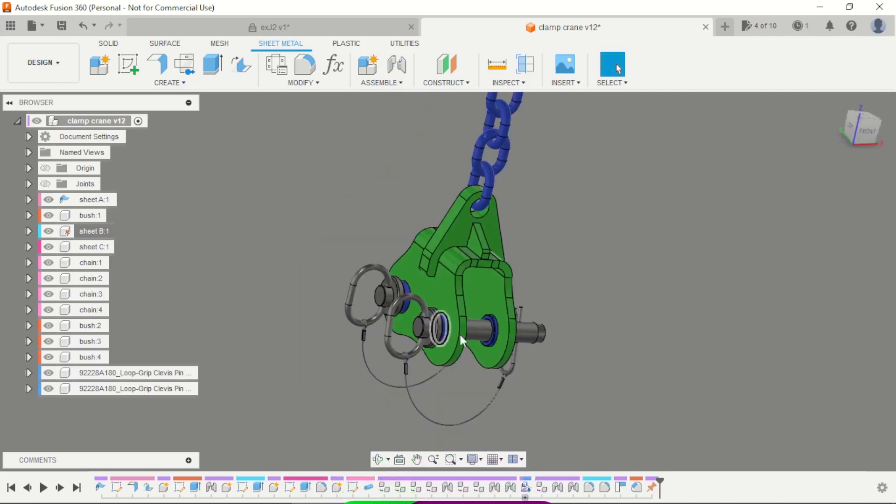
pyautogui.scroll(-3, 561, 358)
pyautogui.scroll(5, 511, 201)
pyautogui.moveTo(587, 360)
pyautogui.keyDown('shift'); pyautogui.mouseDown(button='middle')
pyautogui.moveTo(509, 357)
pyautogui.moveTo(634, 394)
pyautogui.moveTo(595, 359)
pyautogui.moveTo(577, 367)
pyautogui.mouseUp(button='middle'); pyautogui.keyUp('shift')
pyautogui.scroll(-4, 472, 270)
pyautogui.scroll(3, 521, 407)
pyautogui.scroll(2, 521, 409)
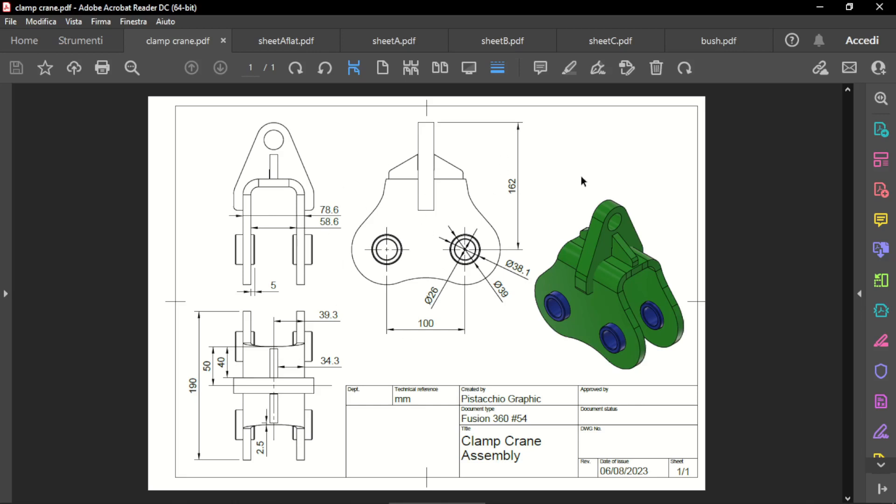
# Review the Sheet A flat pattern, Sheet A, Sheet B, Sheet C, bush and assembly drawings in Acrobat Reader, and return to Fusion 360
pyautogui.click(277, 40)
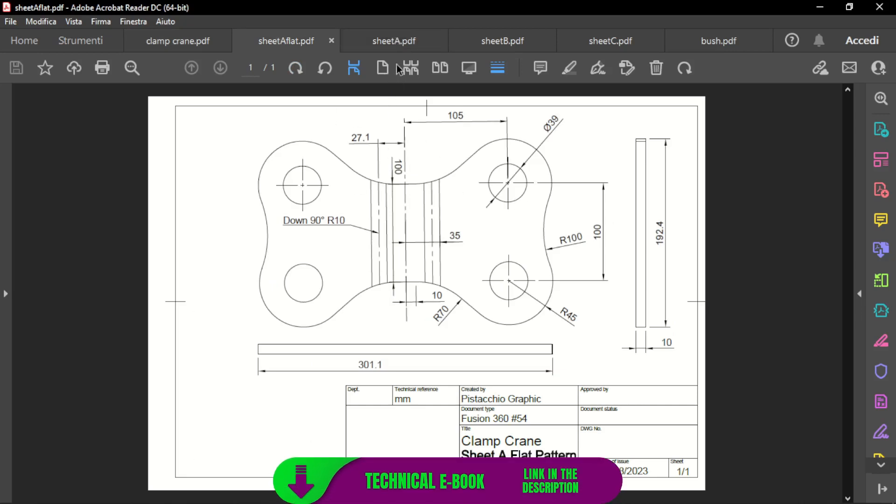
pyautogui.click(401, 41)
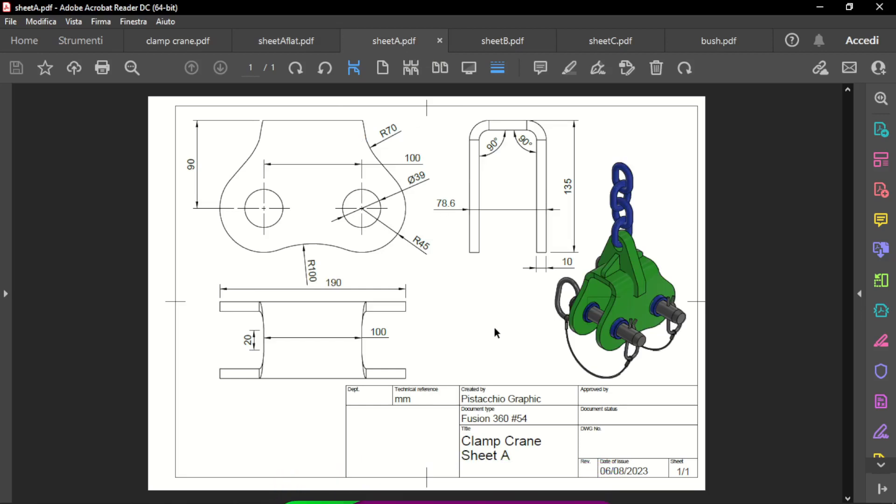
pyautogui.click(511, 41)
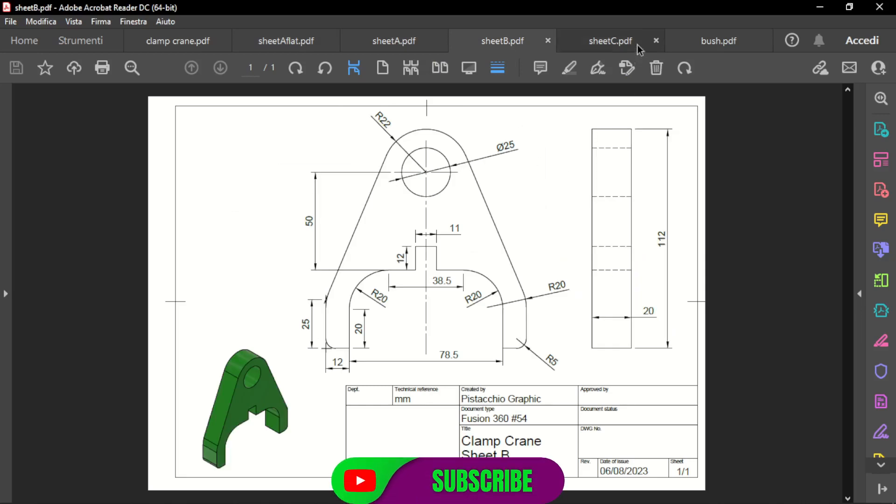
pyautogui.click(629, 36)
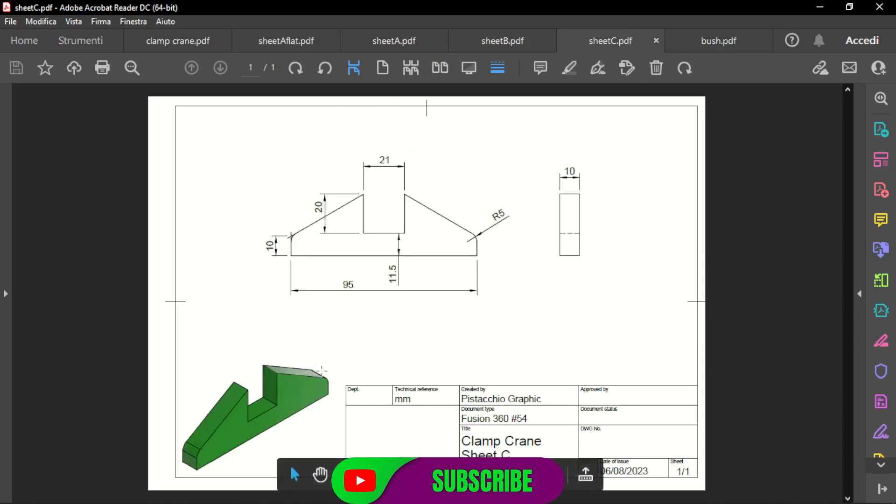
pyautogui.click(740, 40)
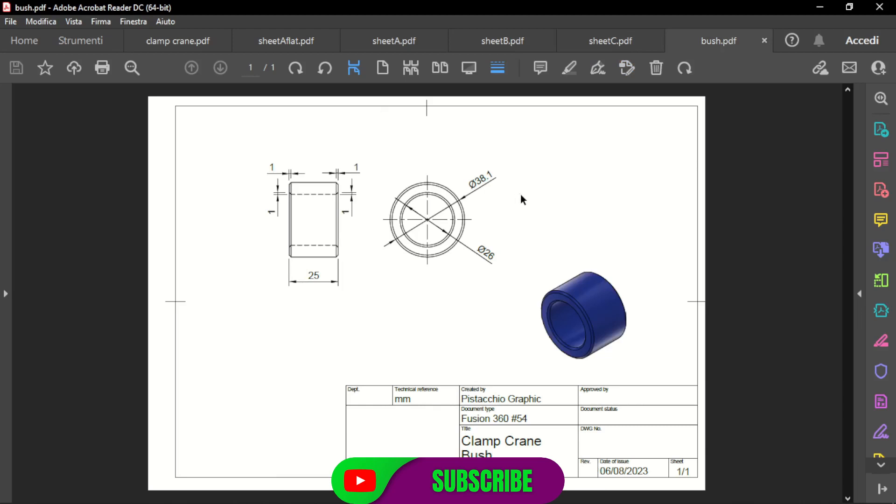
pyautogui.click(187, 41)
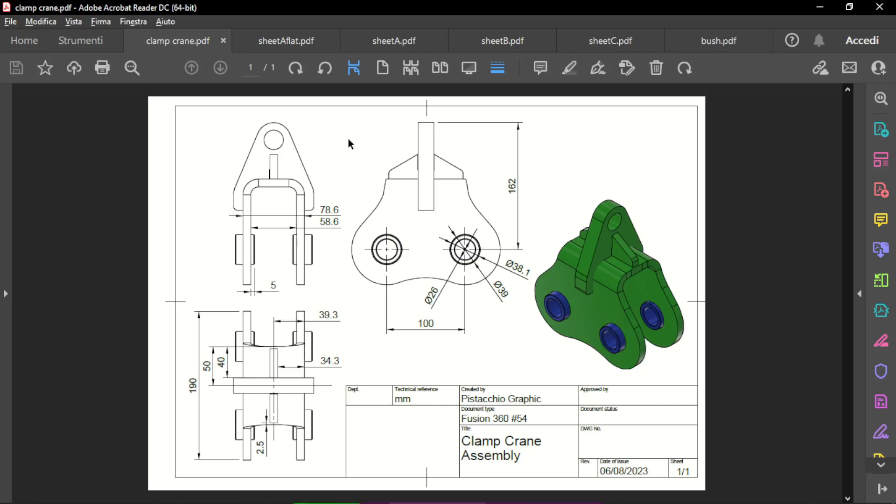
pyautogui.hotkey('ctrl', 'Tab')
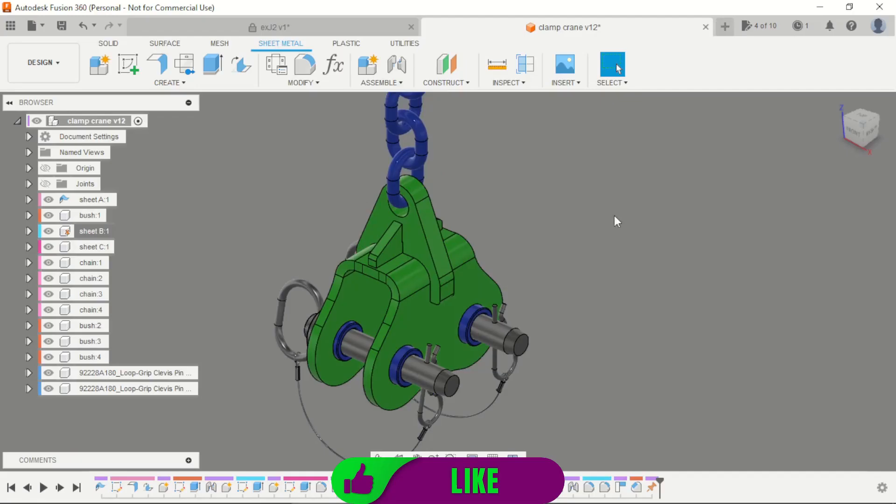
# Create a new design and add an internal sheet metal component named "sheet A" with the Steel (mm) rule
pyautogui.click(725, 26)
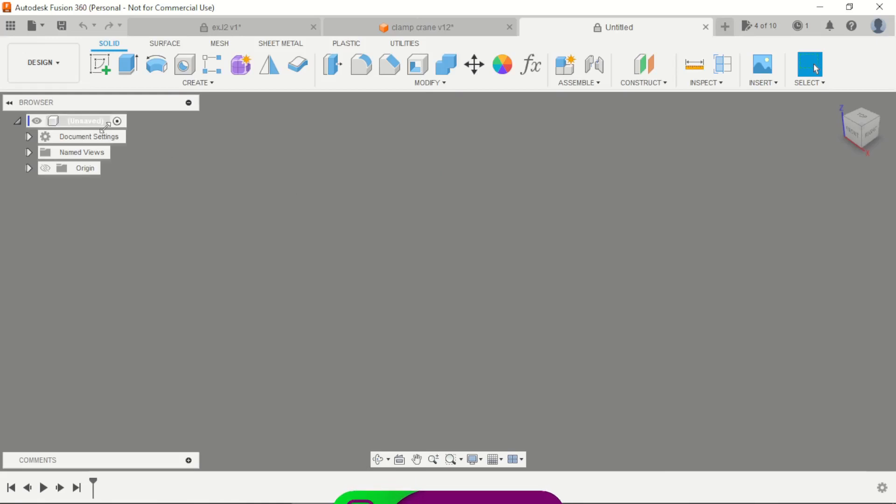
pyautogui.click(566, 64)
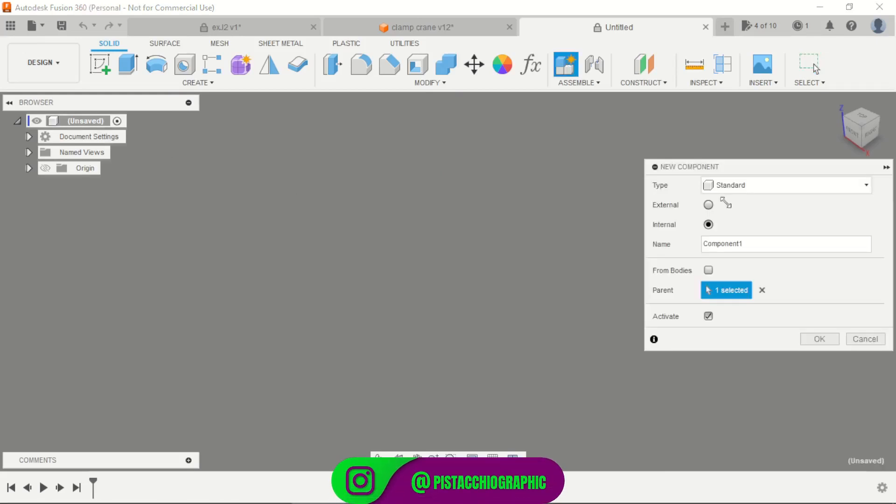
pyautogui.click(756, 186)
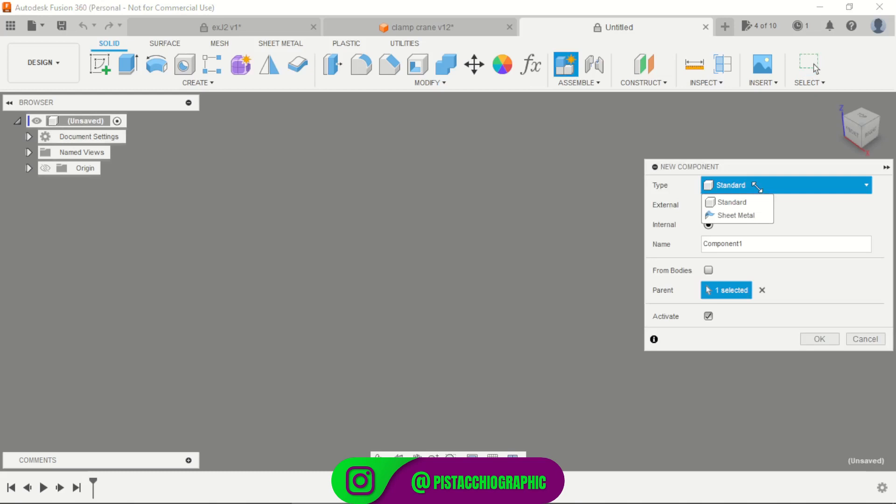
pyautogui.click(743, 216)
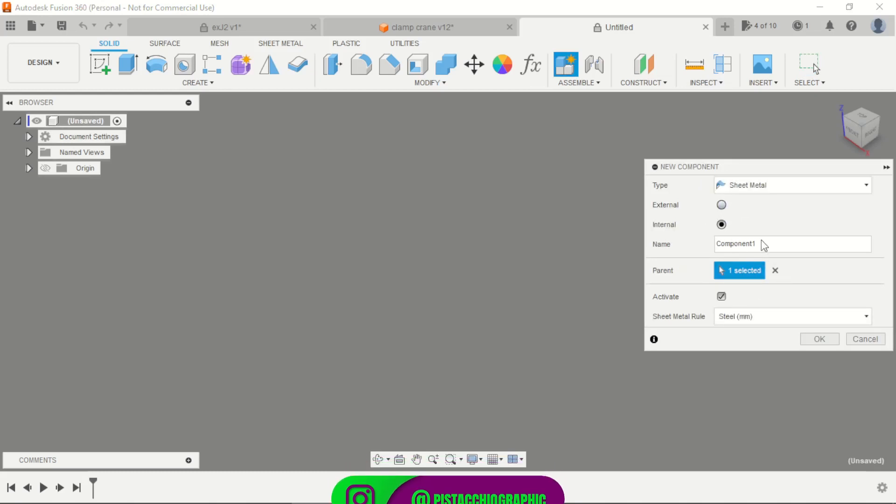
pyautogui.doubleClick(776, 243)
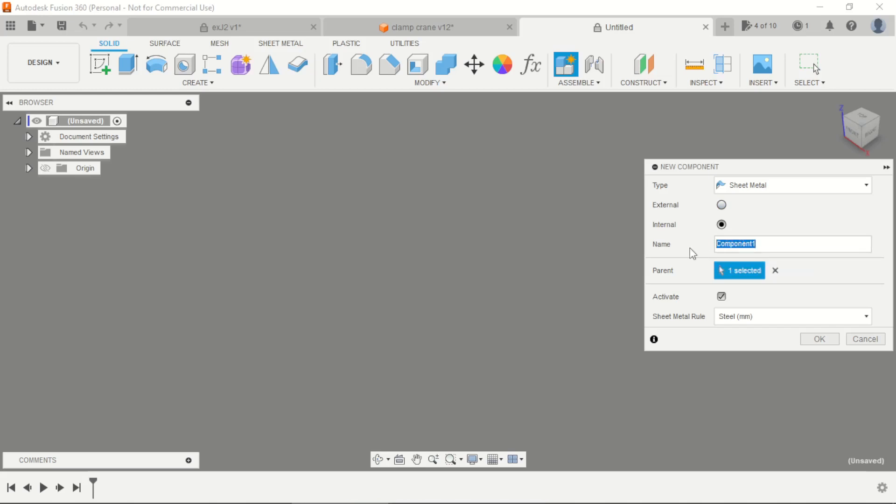
pyautogui.write('sheet A')
pyautogui.click(821, 340)
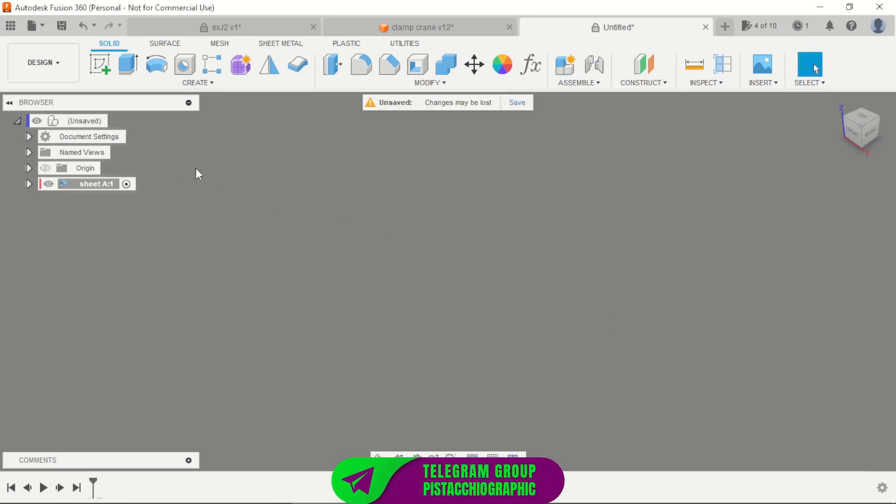
# Start a sketch on the horizontal origin plane, check the flat pattern drawing, and draw a vertical line about 92 mm long beside the origin
pyautogui.click(100, 68)
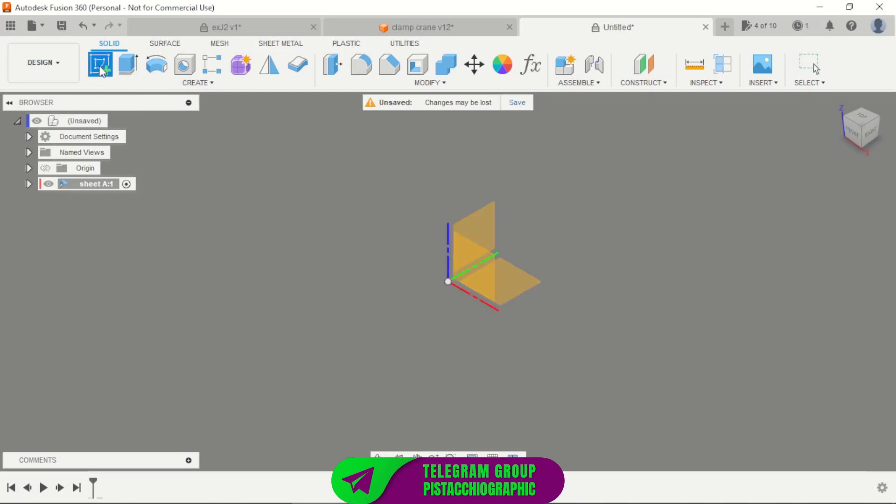
pyautogui.click(531, 285)
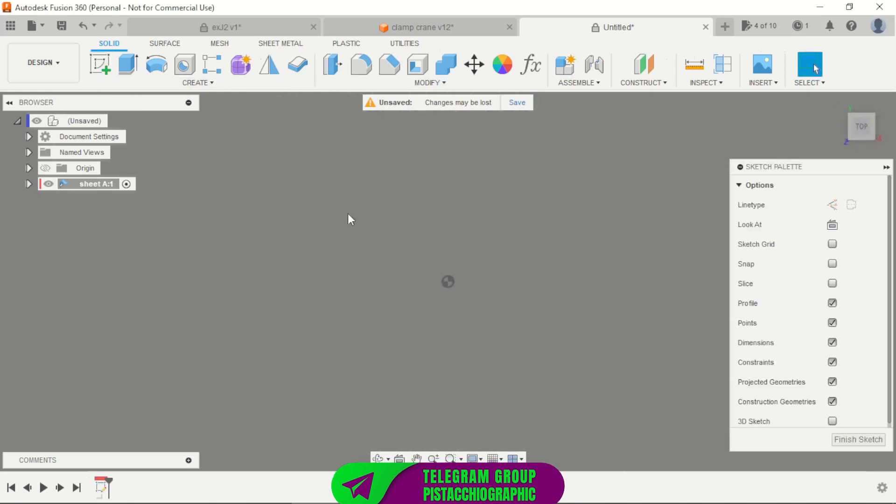
pyautogui.click(100, 65)
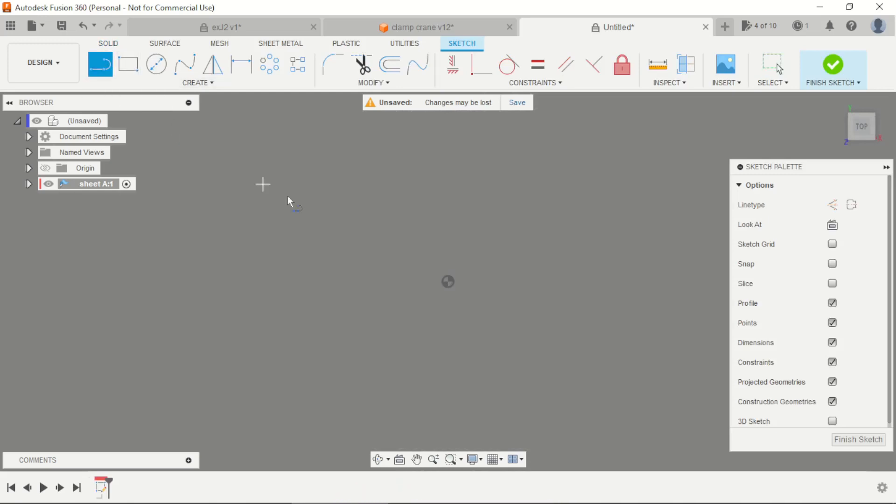
pyautogui.hotkey('alt', 'Tab')
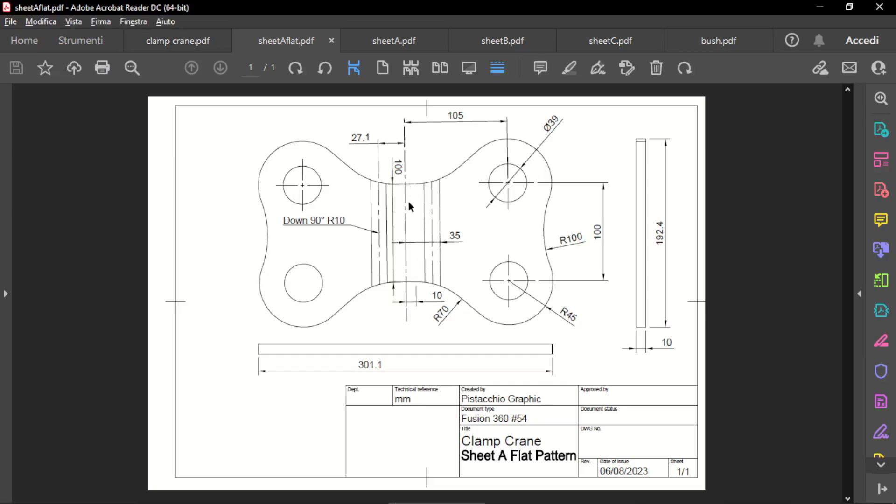
pyautogui.hotkey('alt', 'Tab')
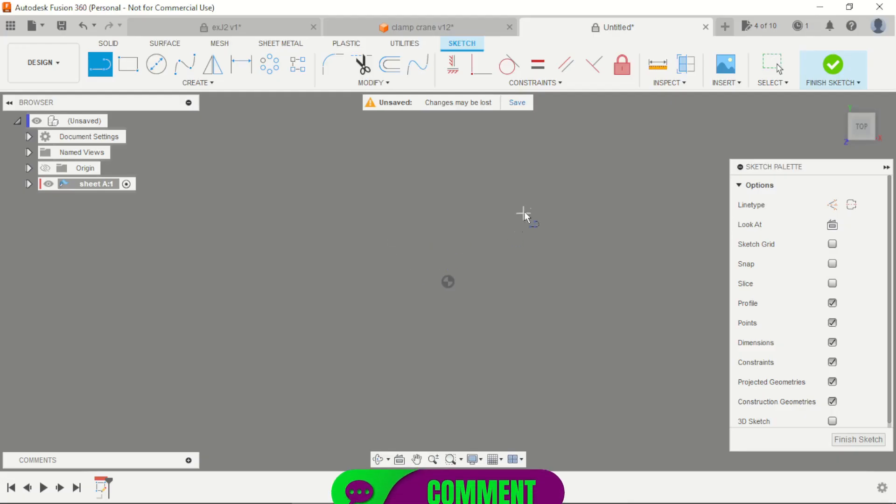
pyautogui.click(491, 197)
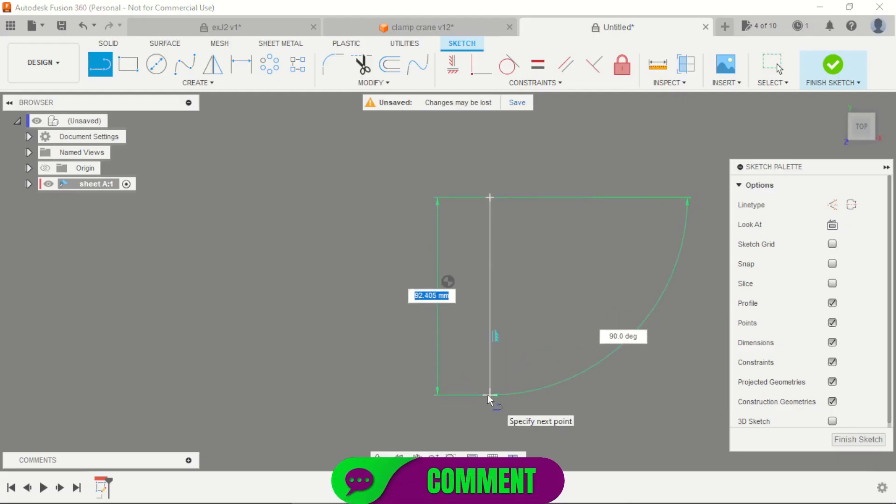
pyautogui.click(488, 394)
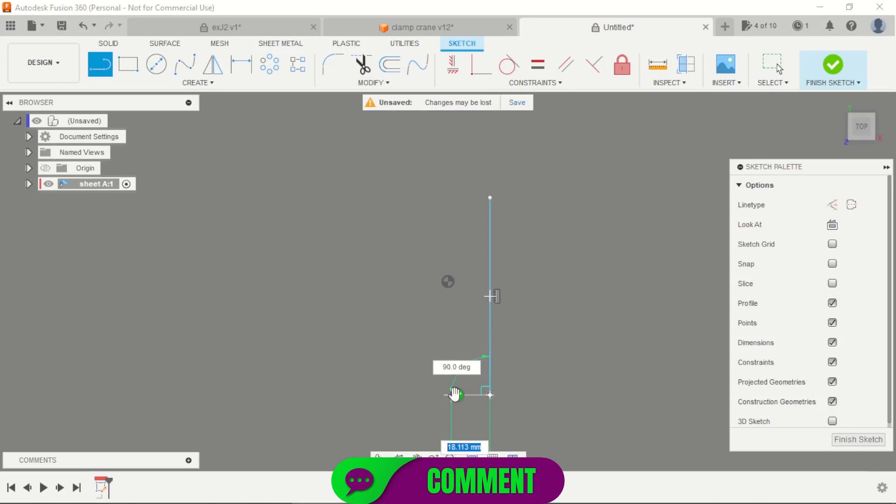
# Draw a horizontal line about 38 mm long from each end of the vertical line, forming a C shape that opens away from the origin
pyautogui.scroll(-5, 401, 353)
pyautogui.scroll(5, 447, 367)
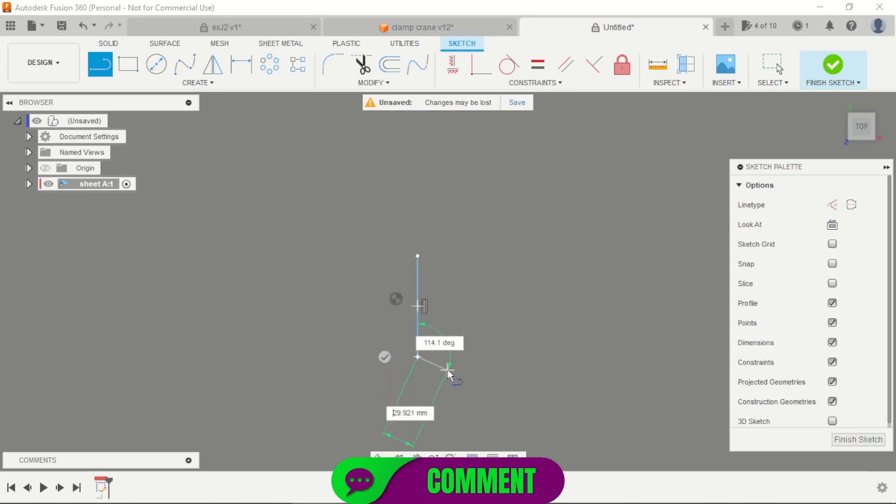
pyautogui.scroll(3, 445, 368)
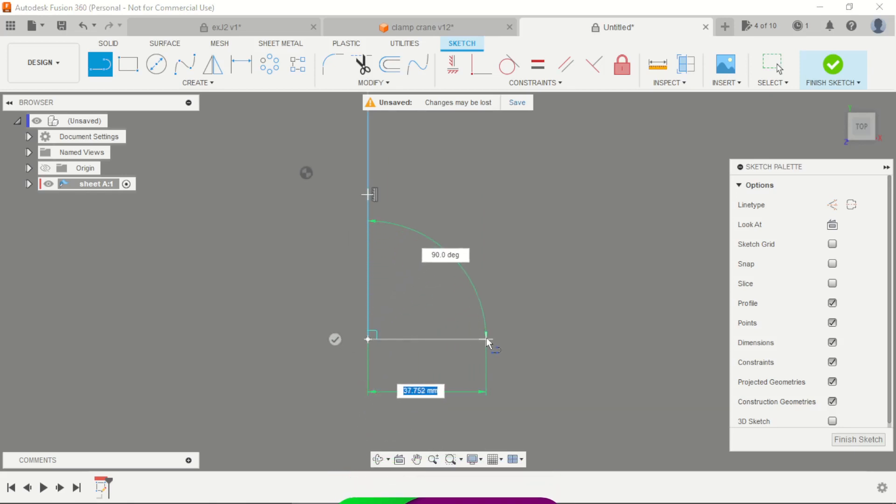
pyautogui.click(487, 338)
pyautogui.click(485, 371)
pyautogui.scroll(-3, 485, 371)
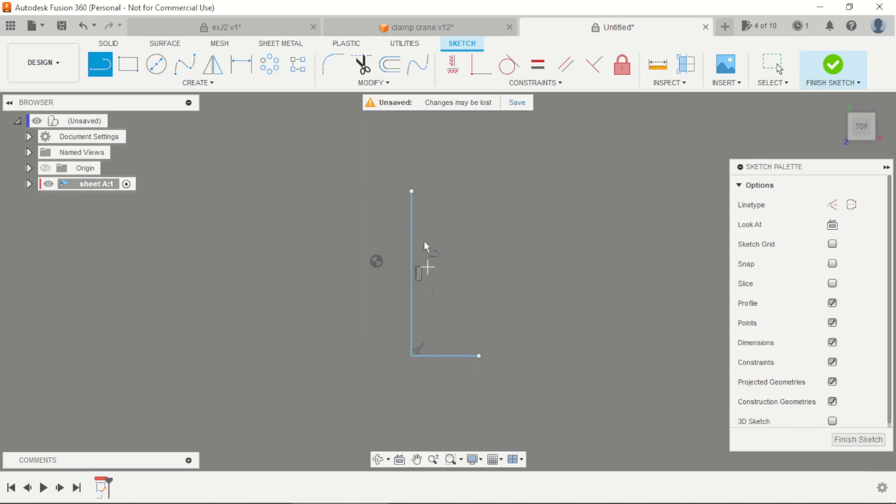
pyautogui.click(411, 189)
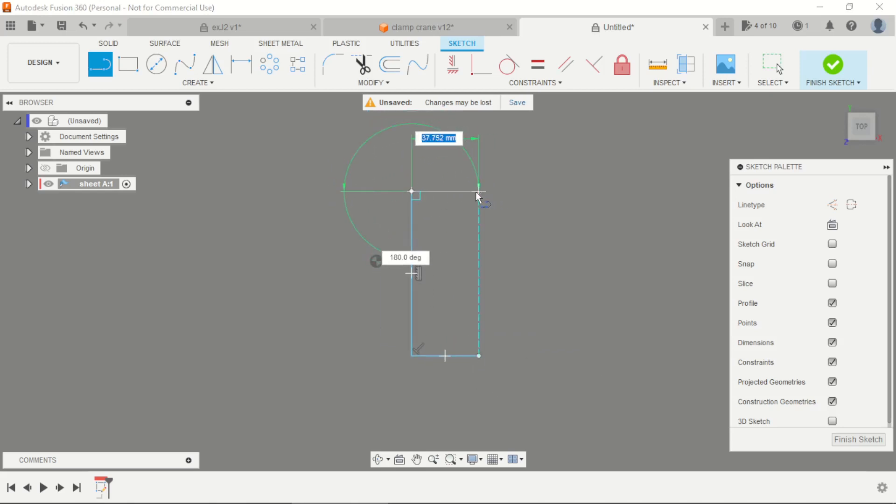
pyautogui.click(479, 192)
pyautogui.scroll(-2, 475, 231)
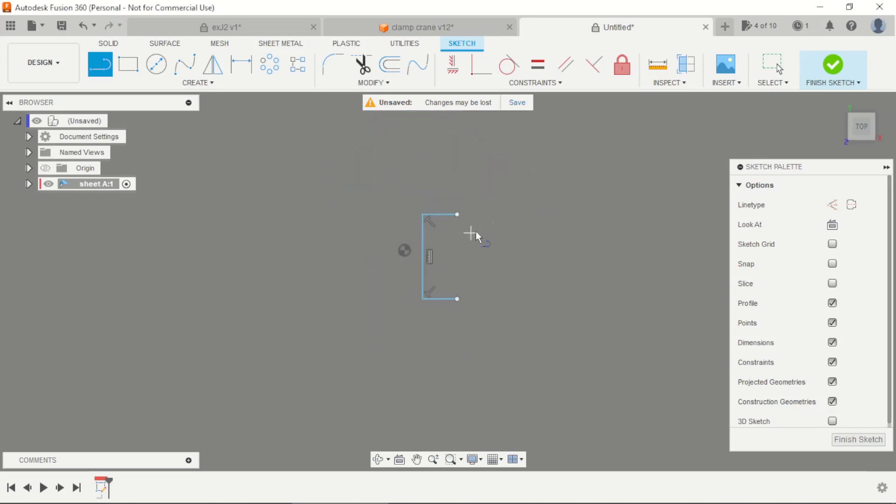
# Check the hole size in the Sheet A flat pattern and draw a 39 mm diameter circle beyond the upper horizontal line
pyautogui.hotkey('alt', 'Tab')
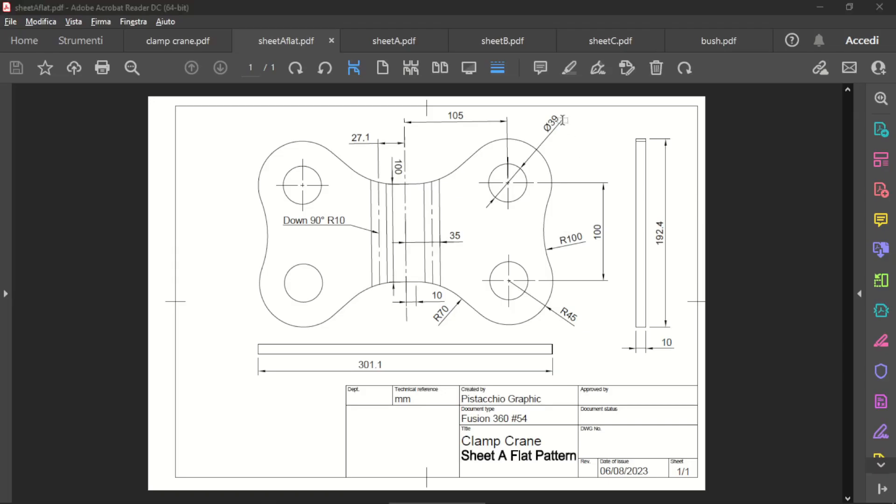
pyautogui.hotkey('alt', 'Tab')
pyautogui.press('c')
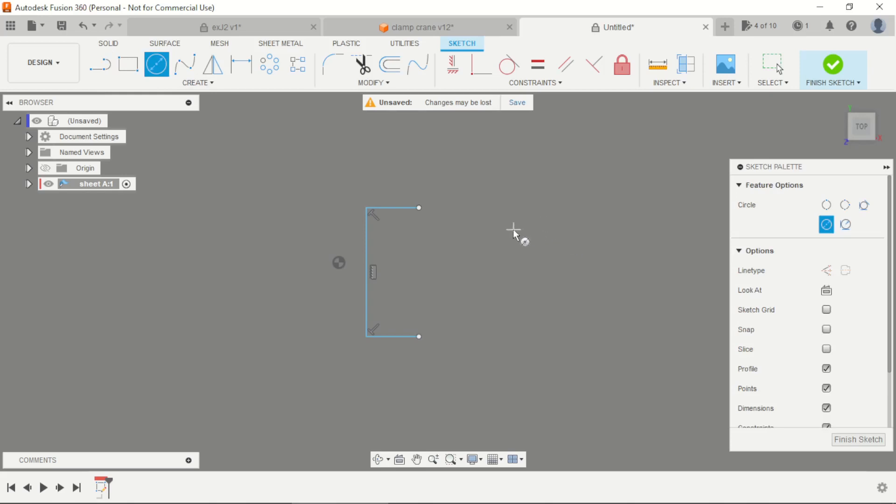
pyautogui.click(506, 233)
pyautogui.write('39')
pyautogui.press('Return')
pyautogui.press('Escape')
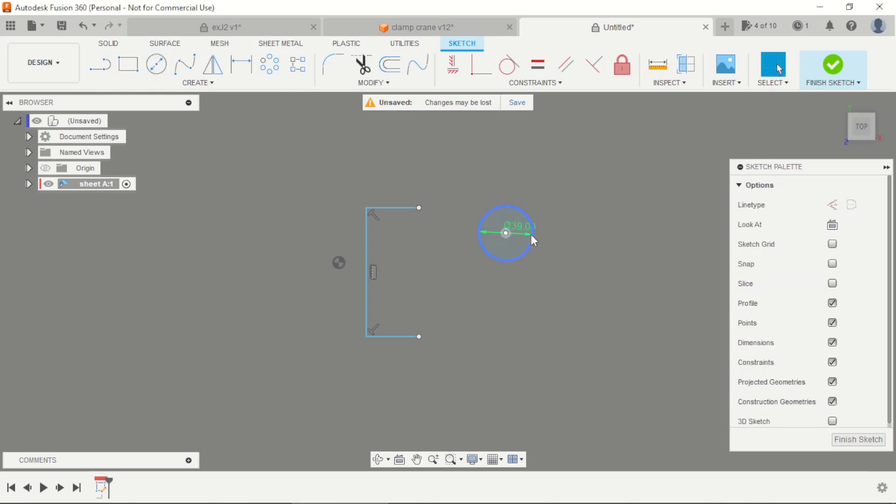
# Draw a second, slightly larger circle freehand below the 39 mm circle
pyautogui.press('c')
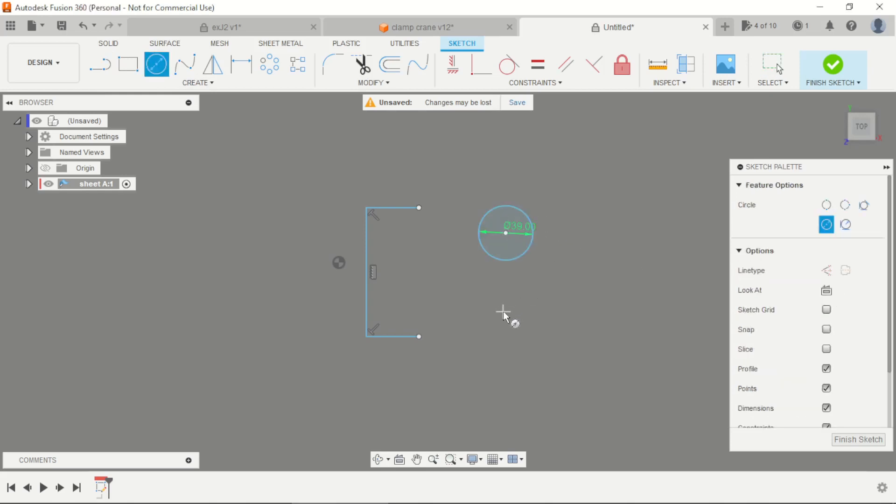
pyautogui.click(507, 312)
pyautogui.click(537, 333)
pyautogui.scroll(2, 566, 296)
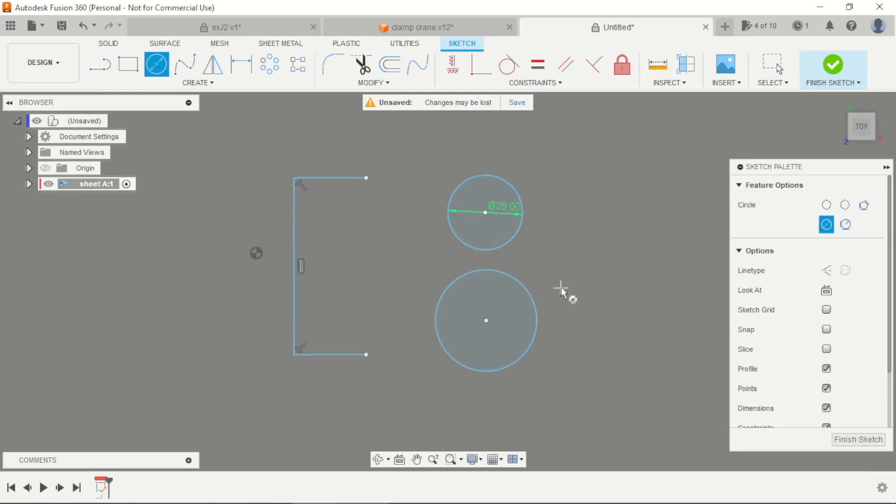
pyautogui.press('Escape')
# Apply an Equal constraint between the 39 mm circle and the larger circle below it
pyautogui.click(538, 65)
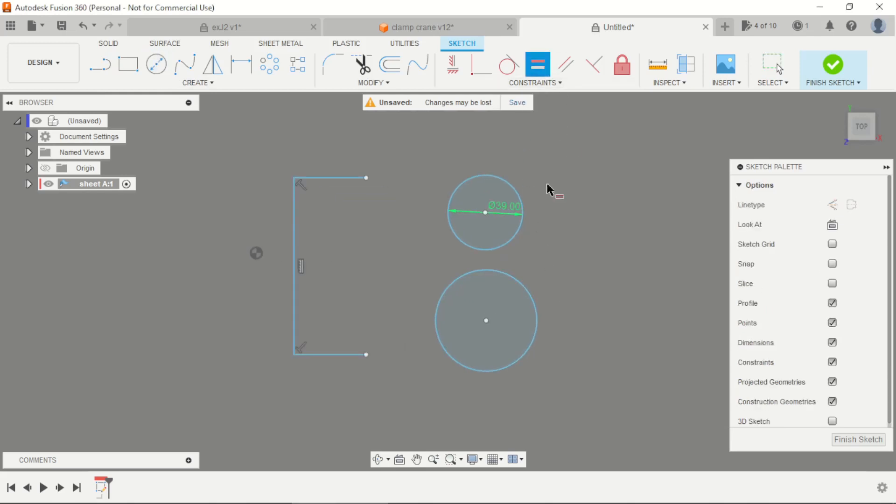
pyautogui.click(517, 233)
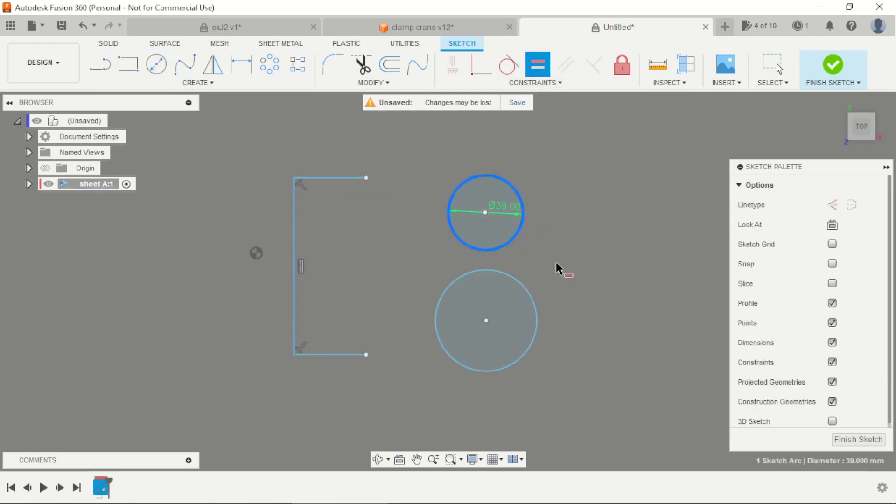
pyautogui.click(532, 298)
pyautogui.press('Escape')
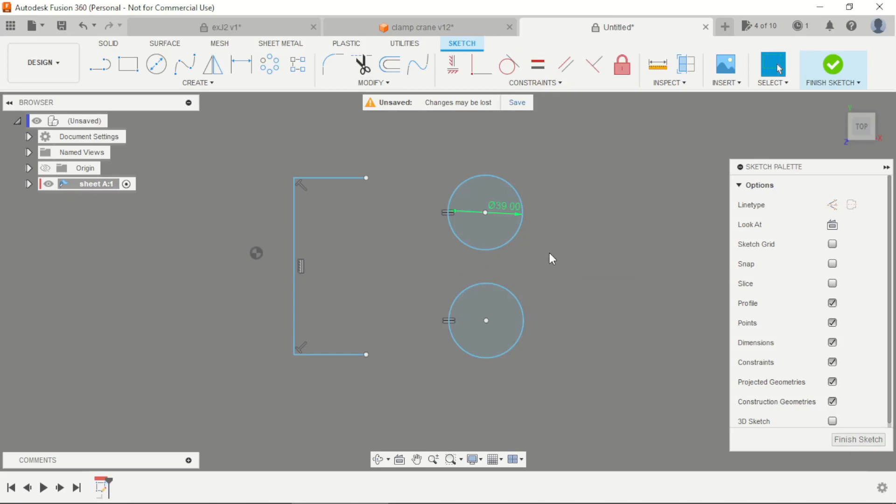
# Check the hole offset in the Sheet A flat pattern and dimension the vertical line to the upper circle's centre at 105 mm
pyautogui.scroll(-1, 551, 252)
pyautogui.hotkey('alt', 'Tab')
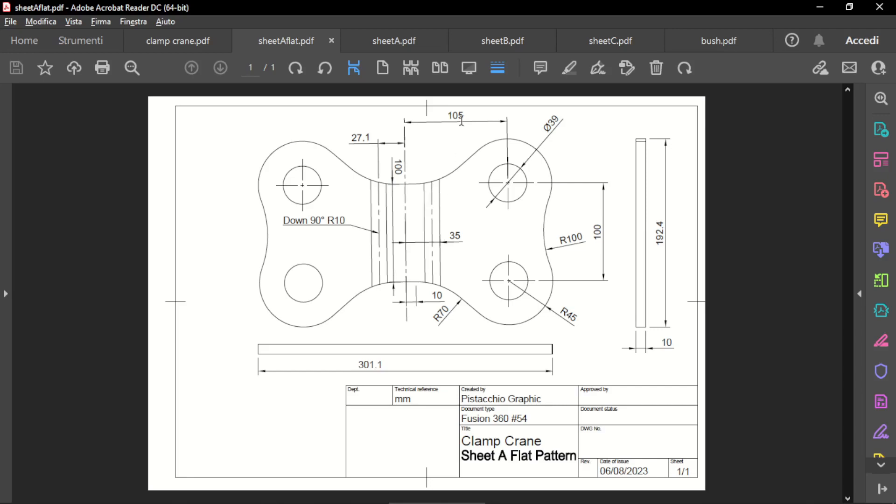
pyautogui.hotkey('alt', 'Tab')
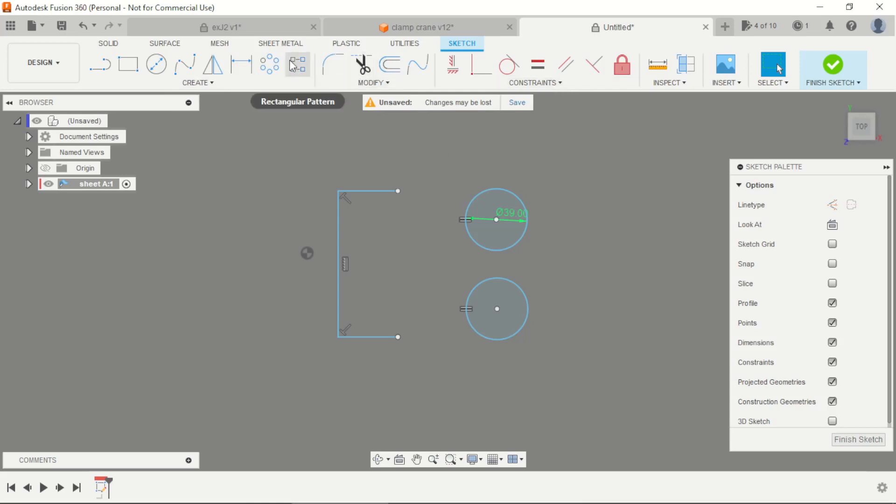
pyautogui.click(241, 64)
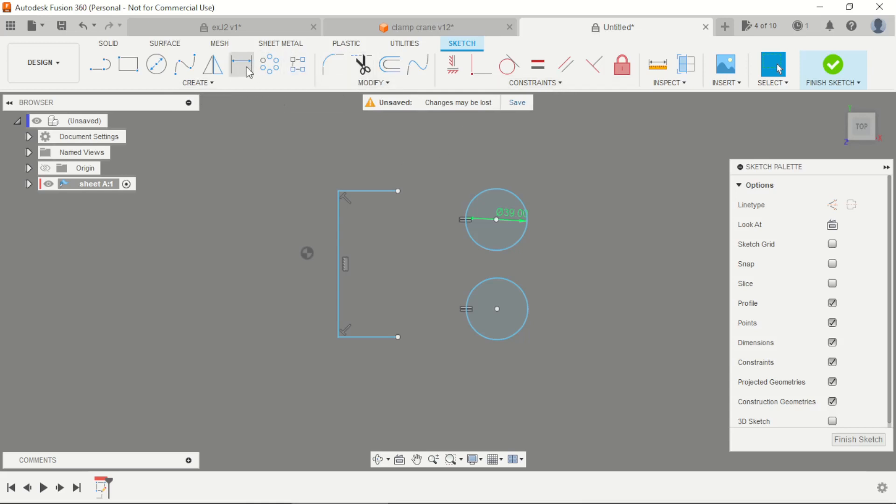
pyautogui.click(338, 229)
pyautogui.click(496, 221)
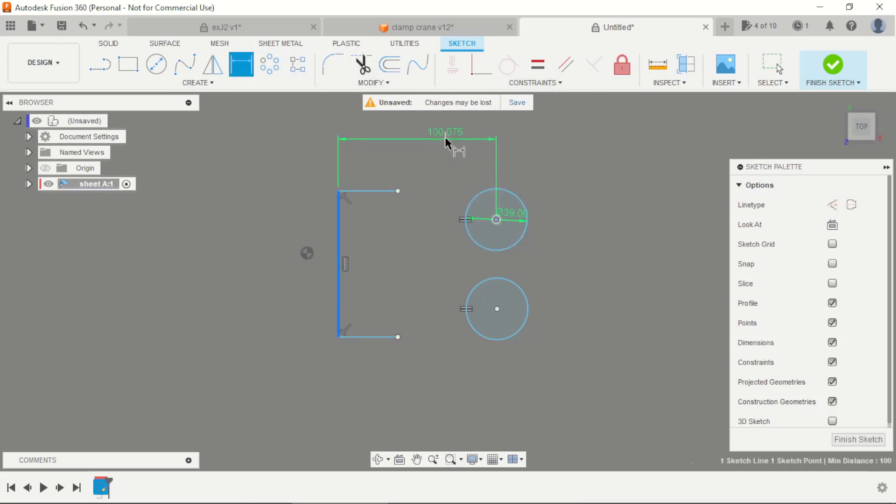
pyautogui.click(446, 139)
pyautogui.write('105')
pyautogui.press('Return')
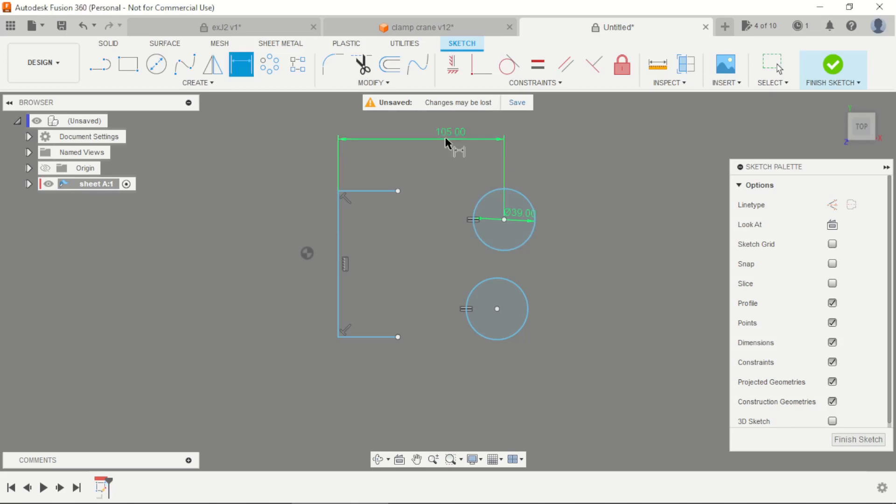
# Align the centres of the two circles vertically with a Horizontal/Vertical constraint
pyautogui.click(451, 68)
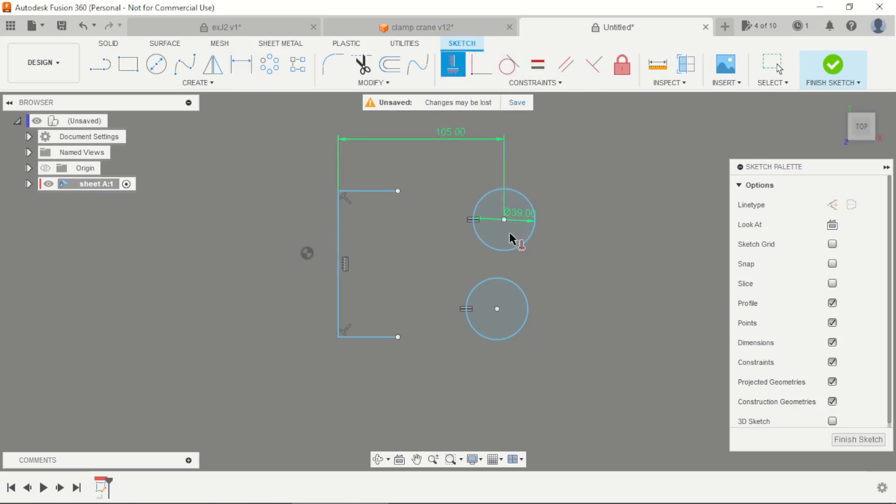
pyautogui.click(504, 220)
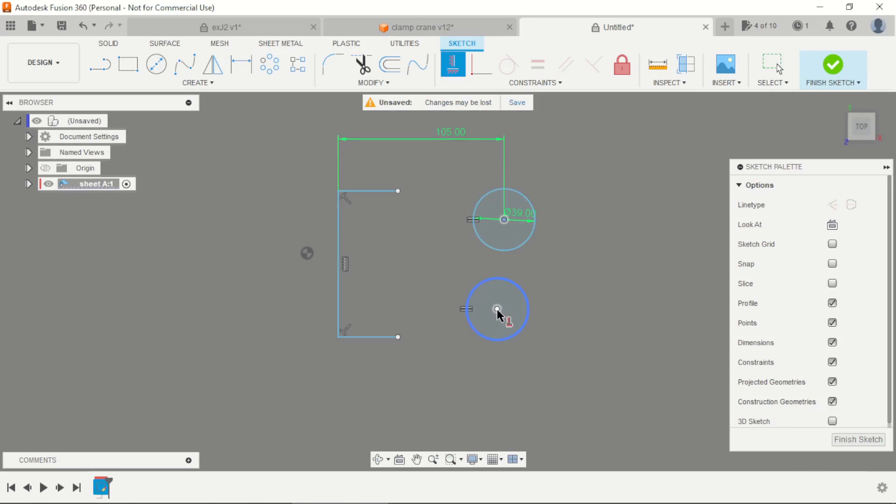
pyautogui.click(498, 309)
# Align the upper and lower circle centres horizontally with the matching upper and lower ends of the vertical line
pyautogui.scroll(2, 380, 242)
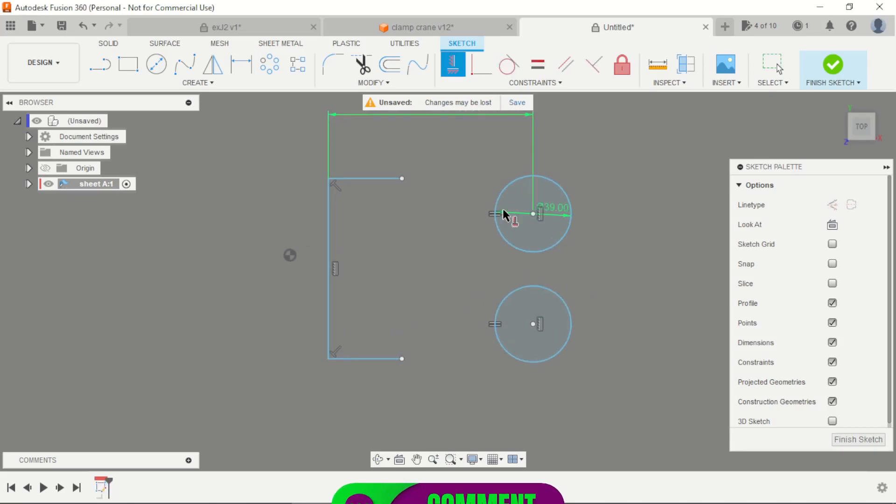
pyautogui.click(534, 214)
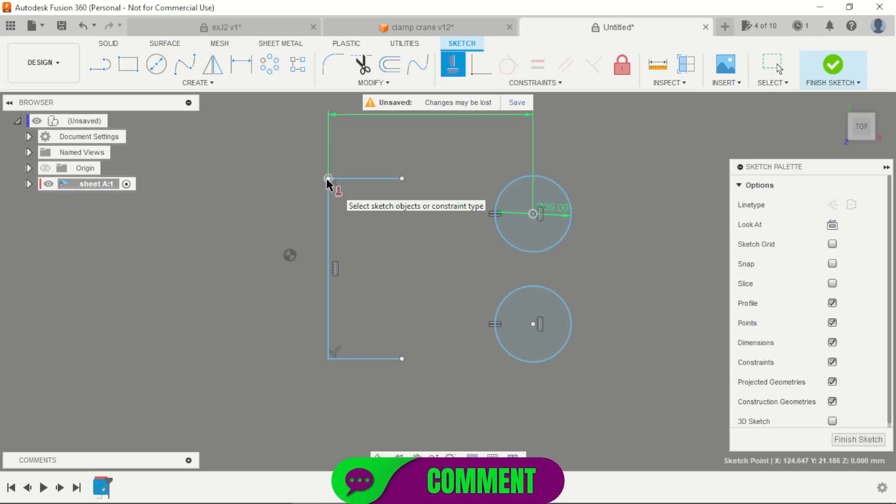
pyautogui.click(328, 178)
pyautogui.click(533, 324)
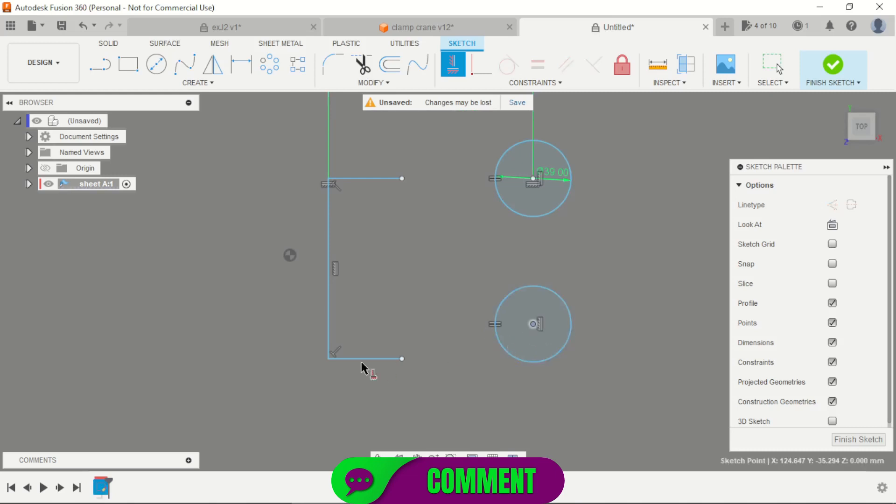
pyautogui.click(328, 359)
pyautogui.scroll(-2, 453, 250)
pyautogui.press('Escape')
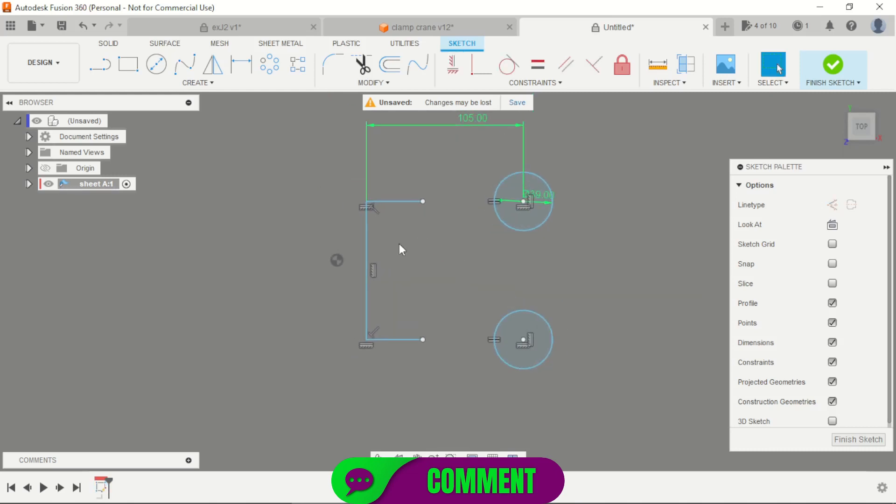
# Convert the vertical line to construction linetype and reposition the 105 mm dimension between the two circles
pyautogui.click(369, 247)
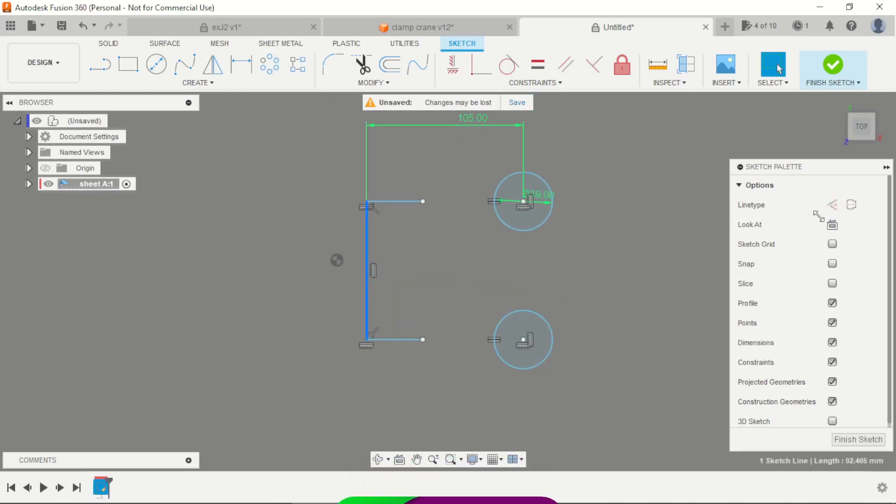
pyautogui.click(834, 205)
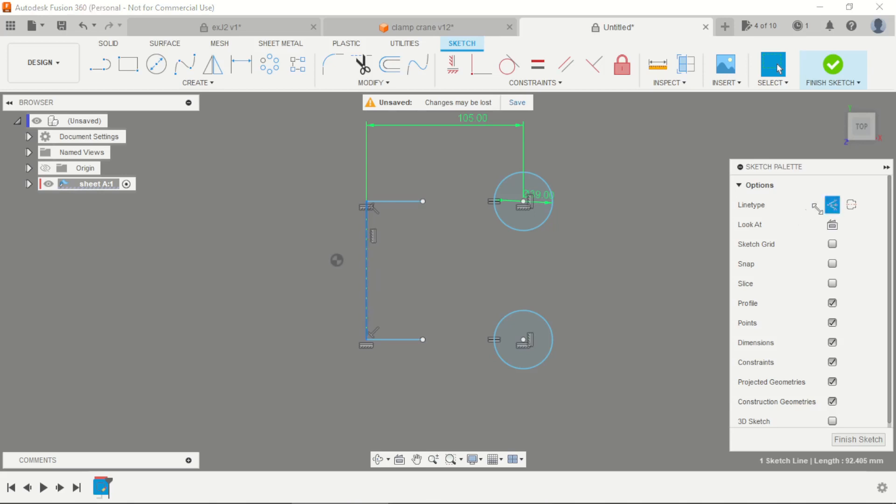
pyautogui.click(627, 222)
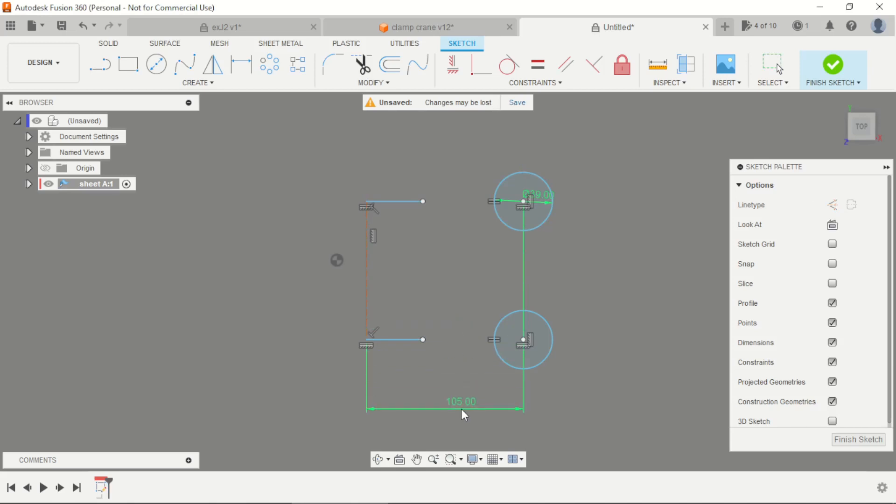
pyautogui.click(466, 287)
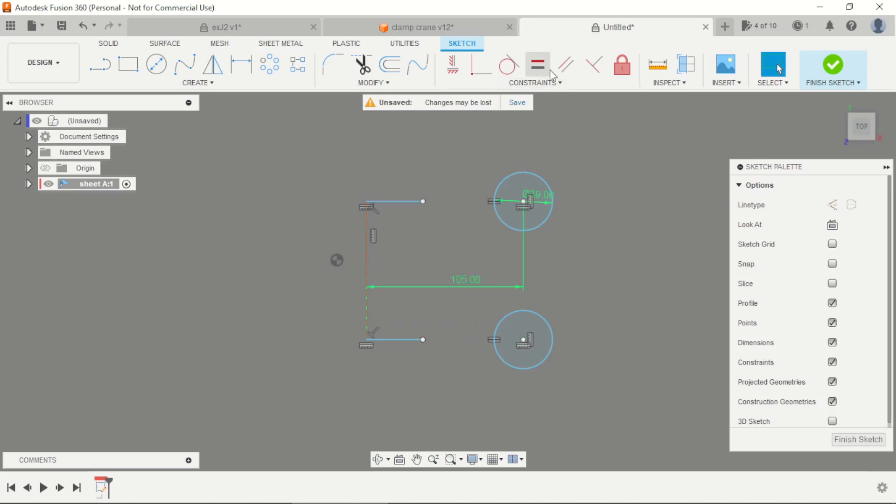
# Apply a MidPoint constraint that centres the vertical construction line on the sketch origin
pyautogui.click(534, 84)
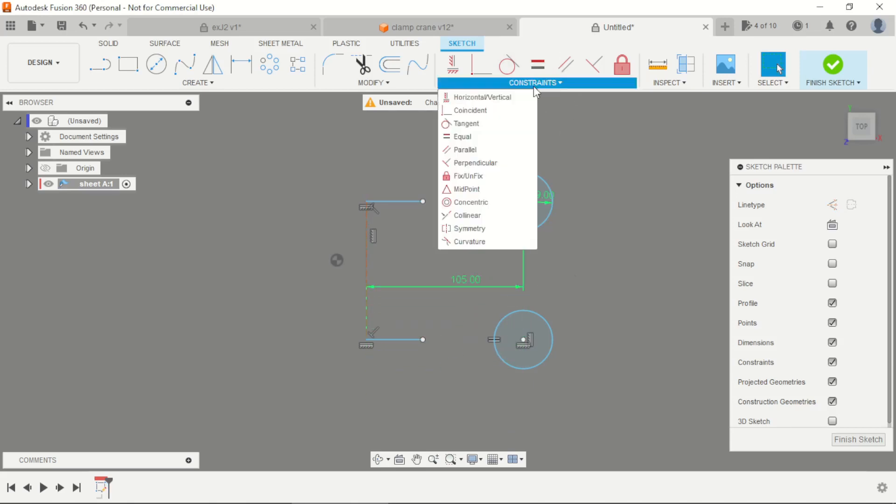
pyautogui.click(466, 190)
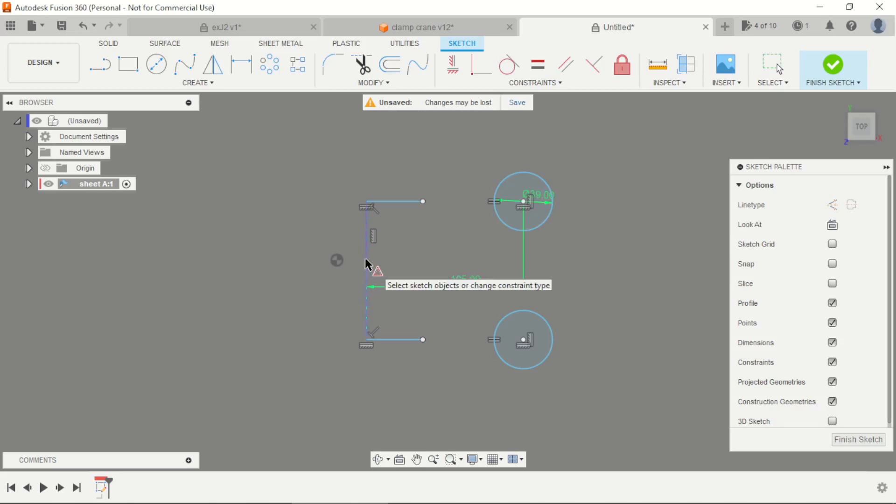
pyautogui.click(366, 262)
pyautogui.click(338, 261)
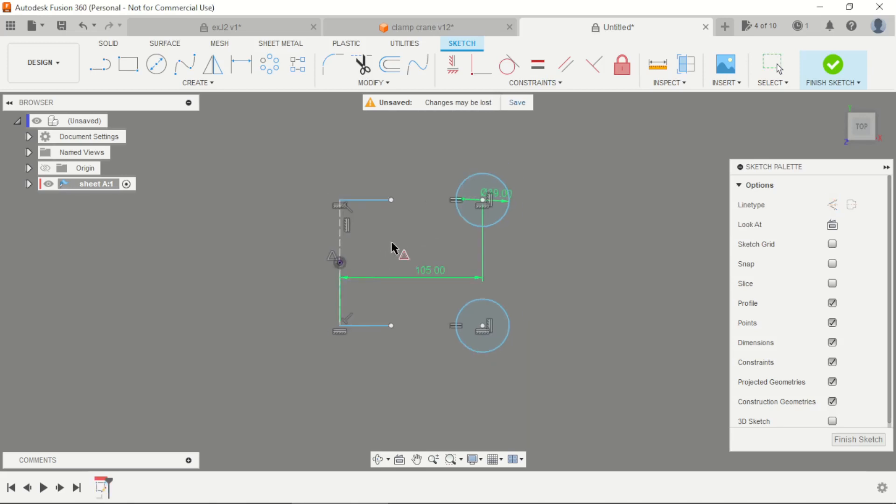
pyautogui.press('Escape')
# Dimension the vertical construction line to a length of 100 mm
pyautogui.scroll(1, 418, 234)
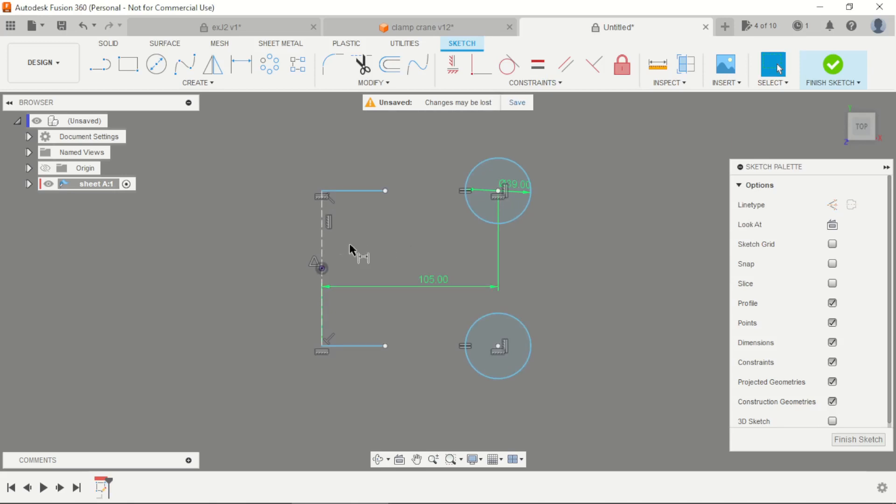
pyautogui.press('d')
pyautogui.click(322, 243)
pyautogui.click(251, 239)
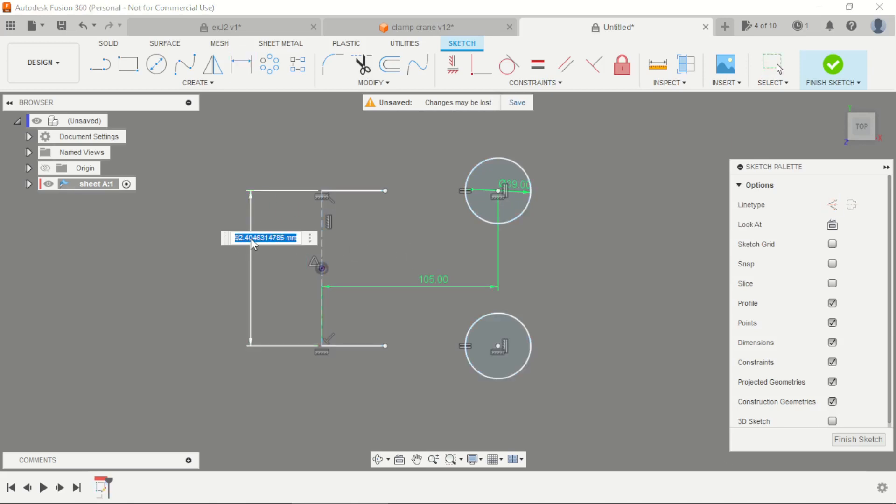
pyautogui.write('100')
pyautogui.press('Return')
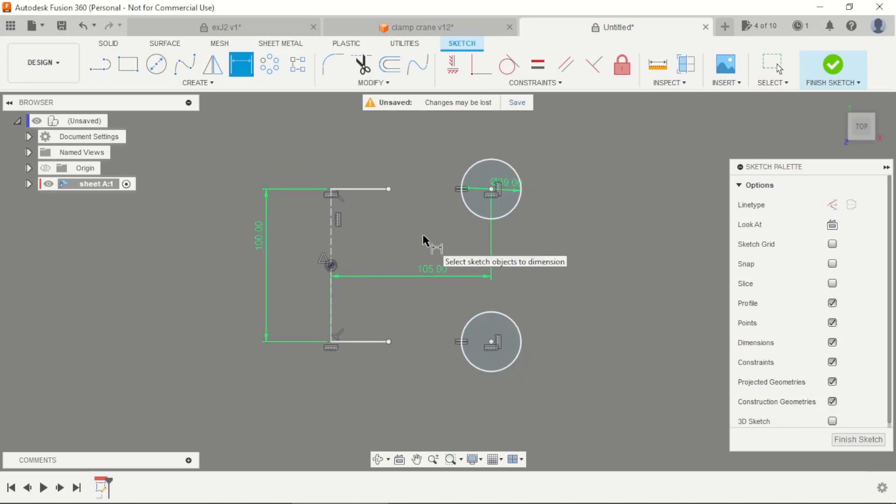
pyautogui.press('Escape')
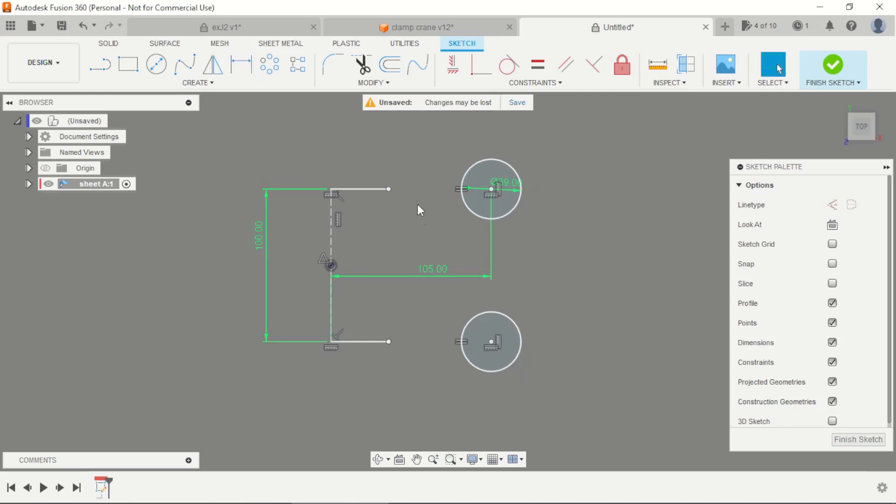
# Draw a 90 mm diameter circle concentric with the upper 39 mm hole
pyautogui.click(157, 64)
pyautogui.click(491, 190)
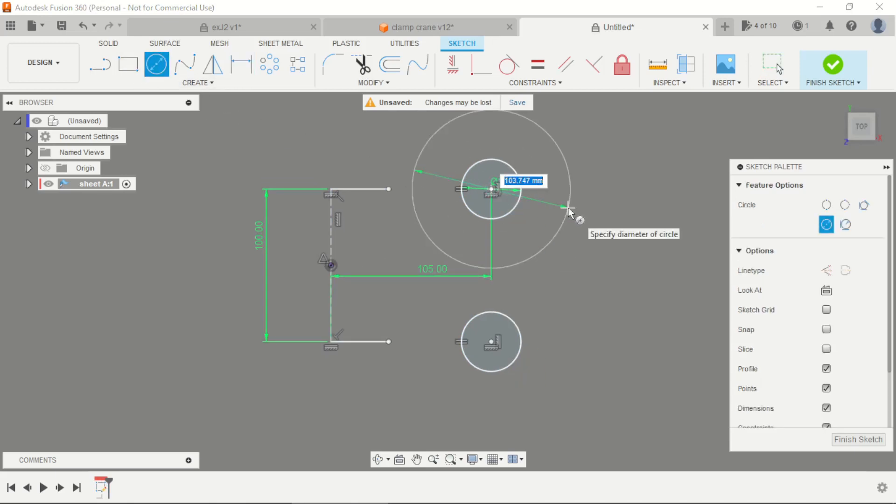
pyautogui.click(561, 209)
pyautogui.press('Escape')
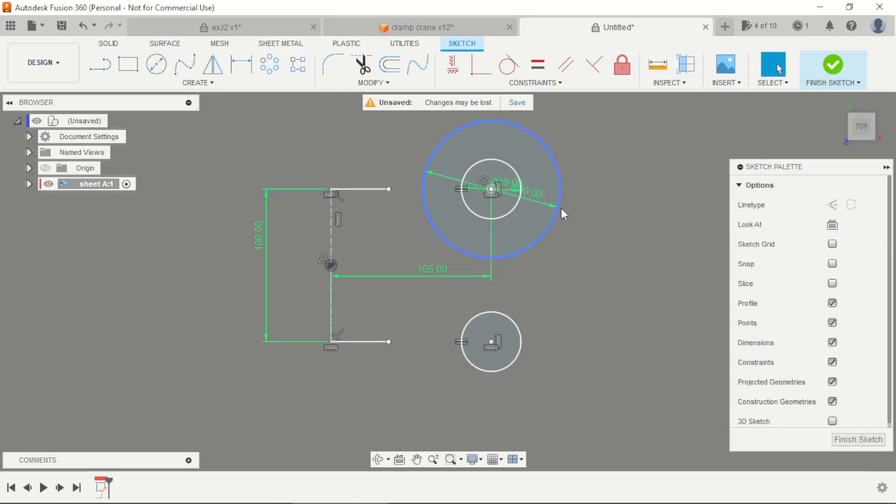
# Draw a 90 mm diameter circle concentric with the lower hole
pyautogui.scroll(1, 561, 209)
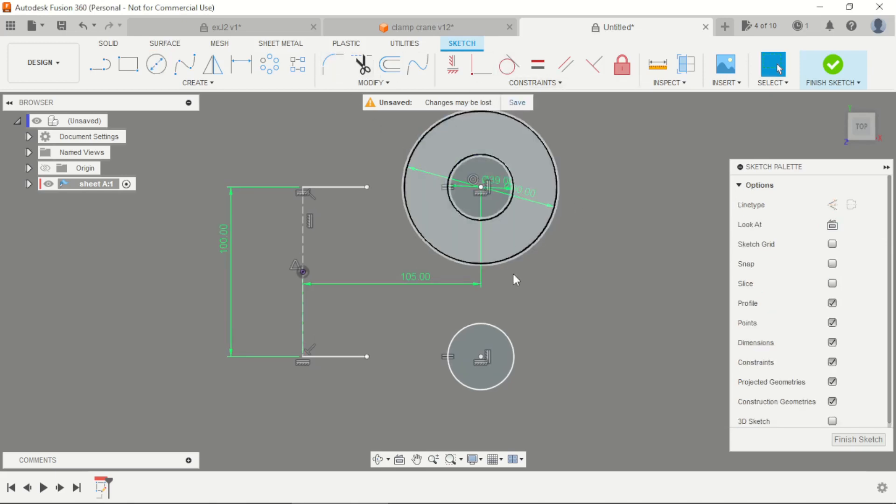
pyautogui.press('c')
pyautogui.click(482, 357)
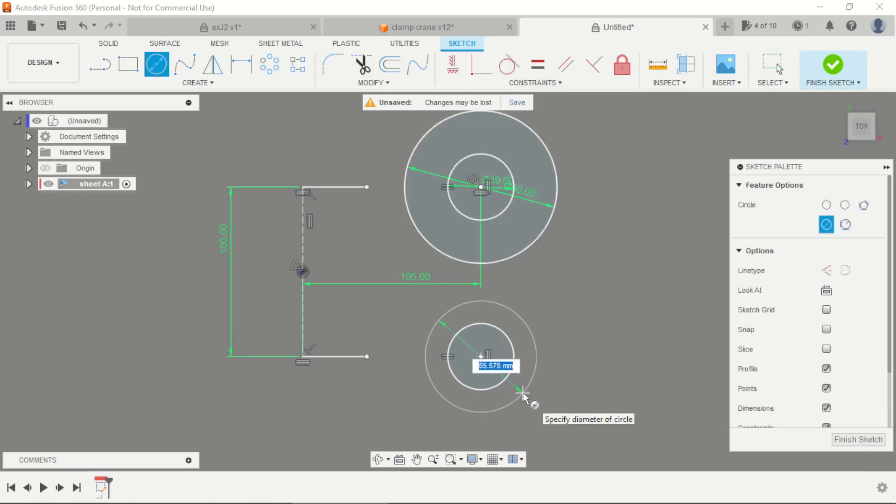
pyautogui.write('90')
pyautogui.press('Return')
pyautogui.press('Escape')
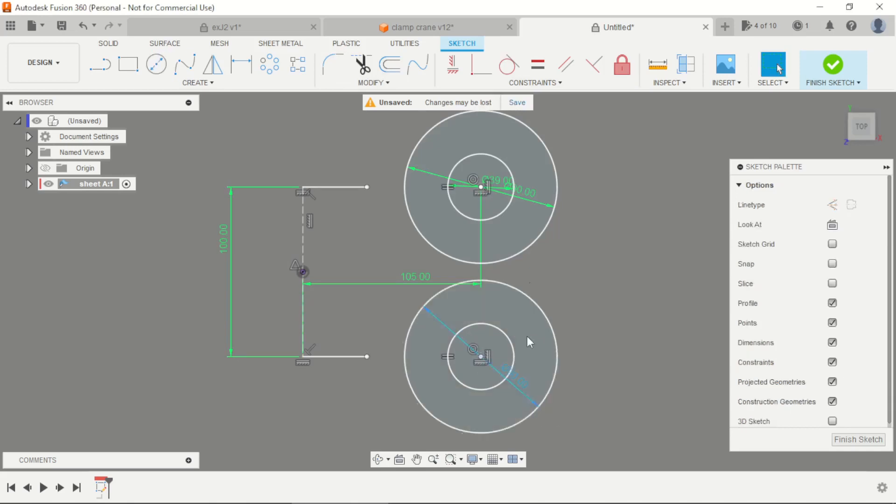
pyautogui.scroll(-1, 528, 336)
pyautogui.press('c')
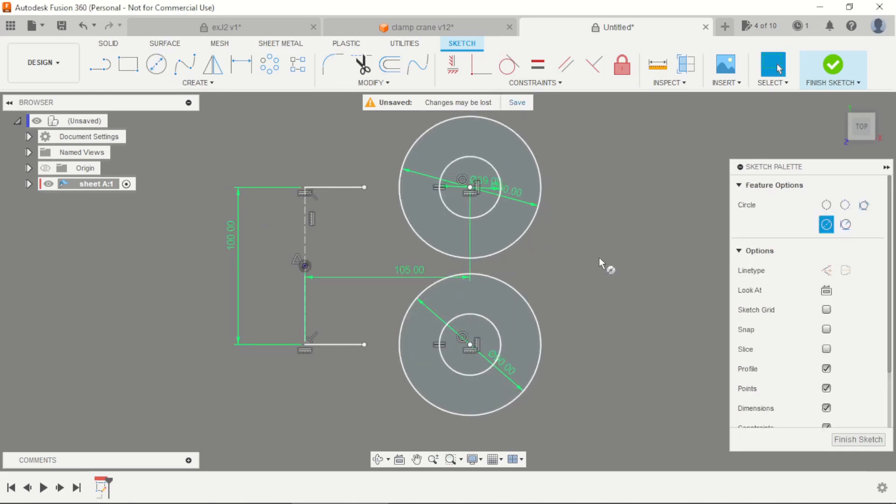
pyautogui.press('Escape')
# Make the free ends of the upper and lower horizontal lines coincident with the adjacent 90 mm circles
pyautogui.scroll(1, 598, 257)
pyautogui.click(472, 68)
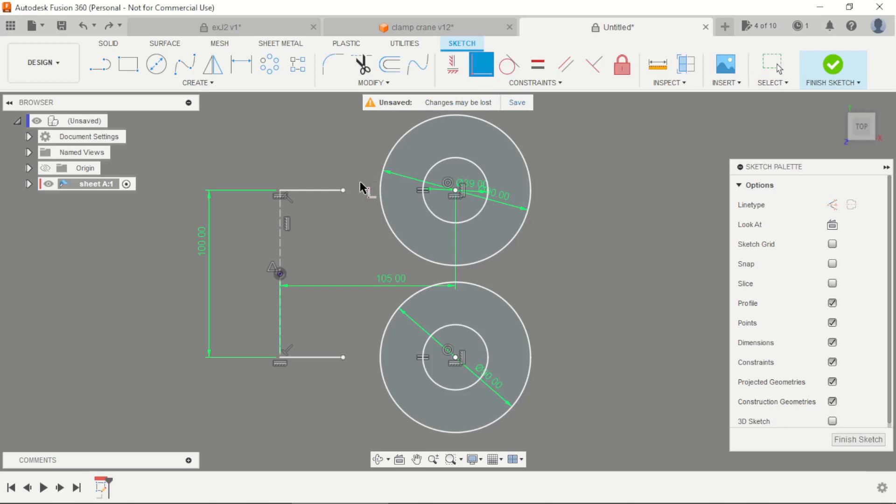
pyautogui.click(343, 190)
pyautogui.click(381, 195)
pyautogui.click(343, 358)
pyautogui.click(380, 358)
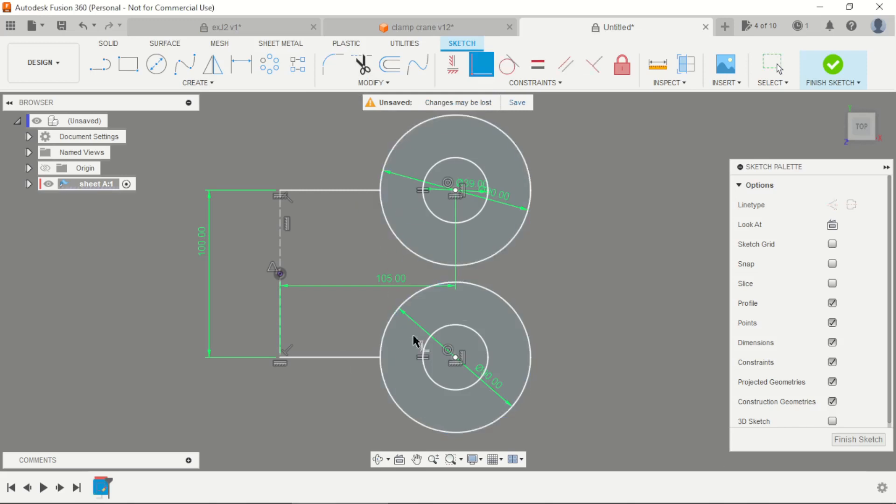
pyautogui.scroll(-2, 576, 286)
pyautogui.press('Escape')
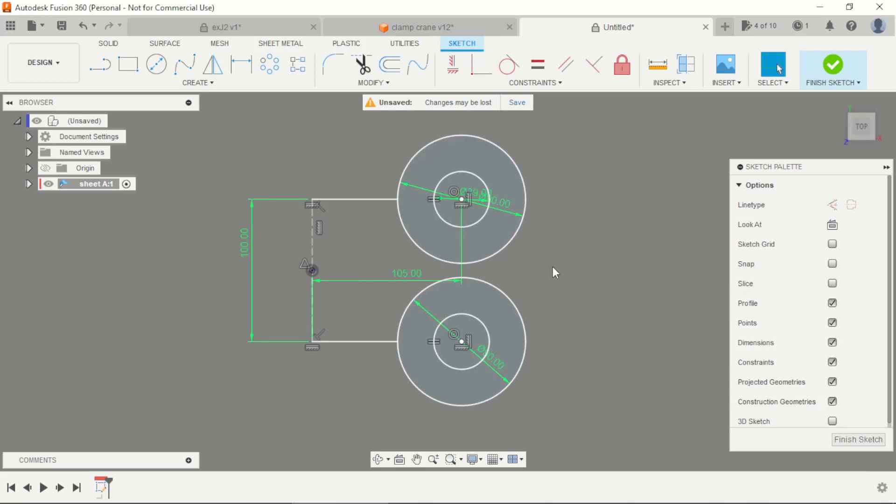
# Draw a three-point arc to the right of the two 90 mm circles, bulging toward the gap between them
pyautogui.click(198, 83)
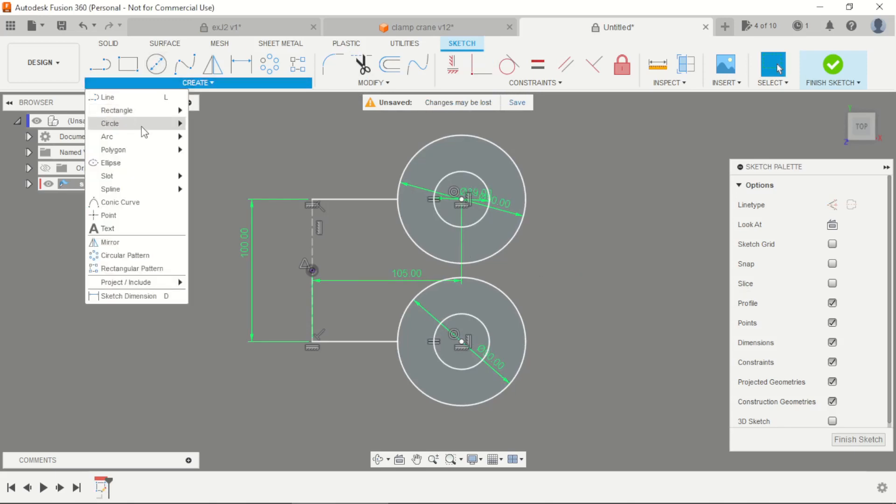
pyautogui.moveTo(143, 140)
pyautogui.click(216, 136)
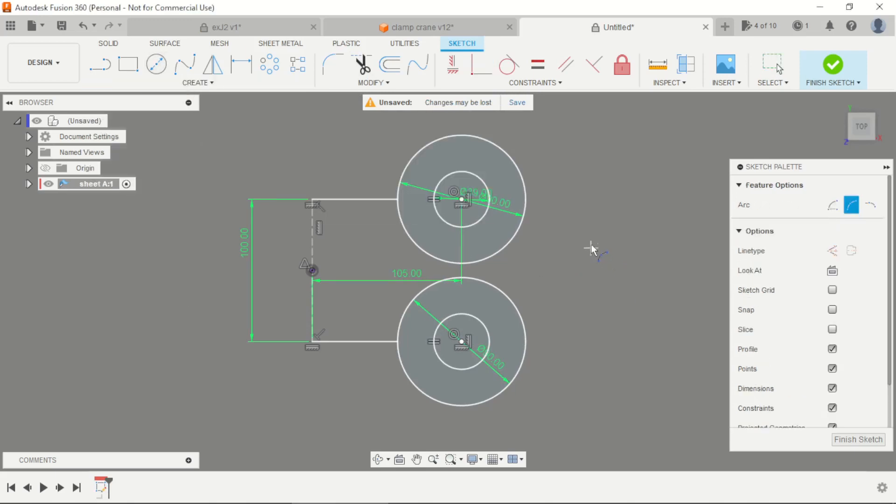
pyautogui.click(593, 330)
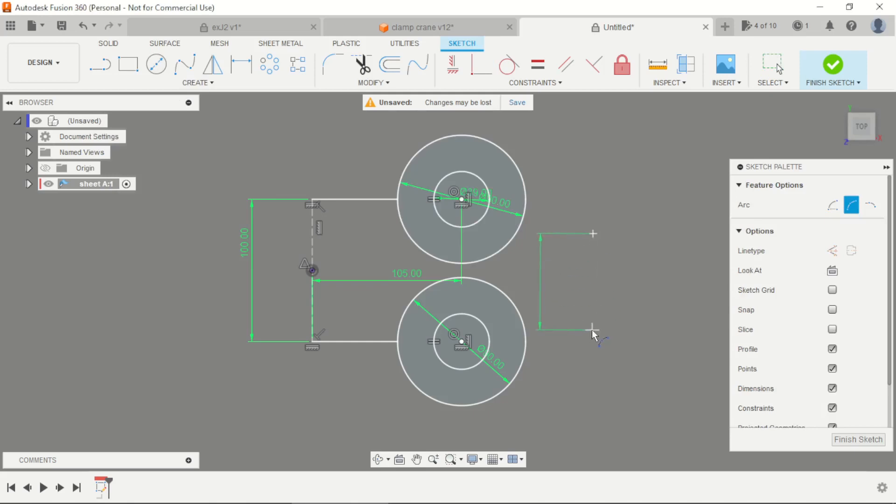
pyautogui.click(553, 280)
pyautogui.press('Escape')
# Make the new arc tangent to both the upper and lower 90 mm circles
pyautogui.scroll(1, 583, 279)
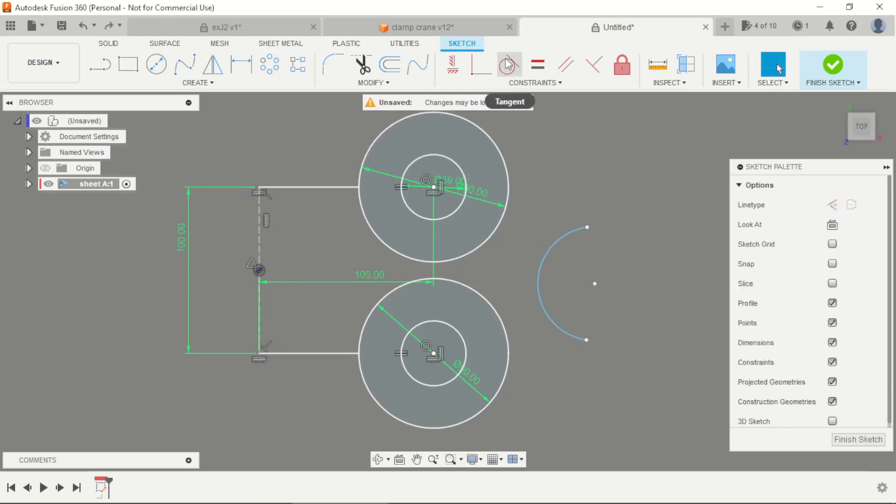
pyautogui.click(509, 65)
pyautogui.click(503, 231)
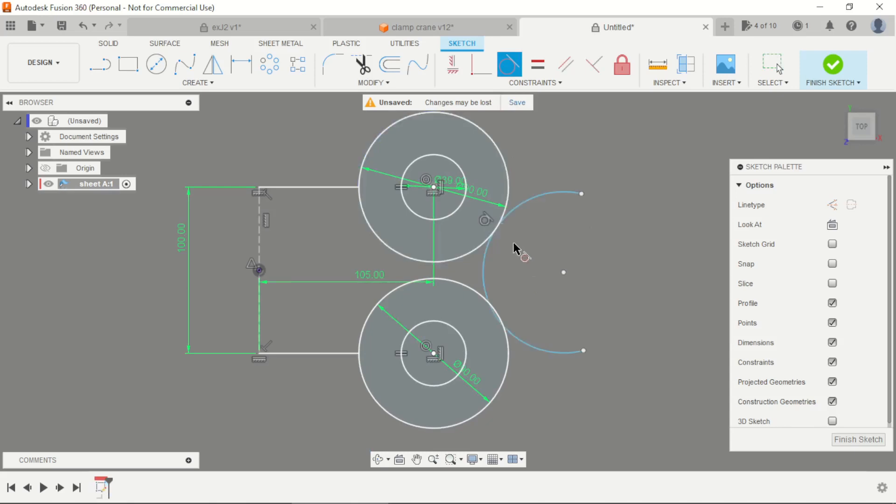
pyautogui.click(484, 281)
pyautogui.click(475, 293)
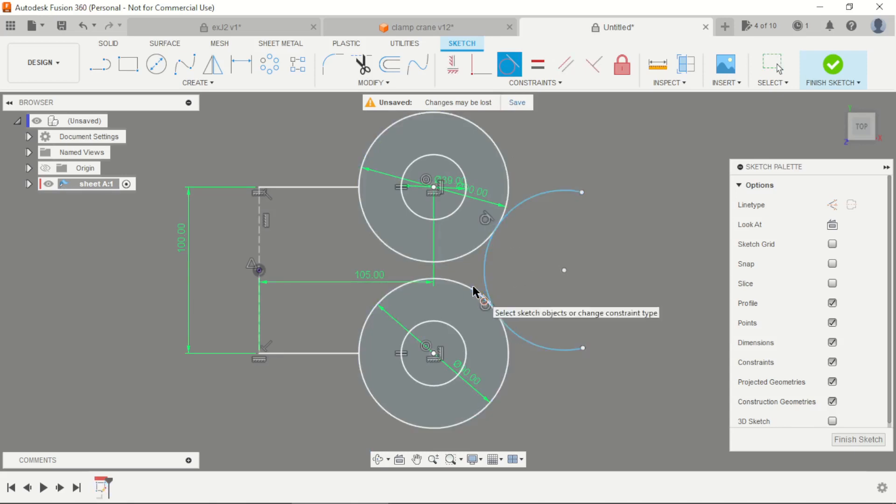
pyautogui.scroll(2, 521, 273)
pyautogui.press('Escape')
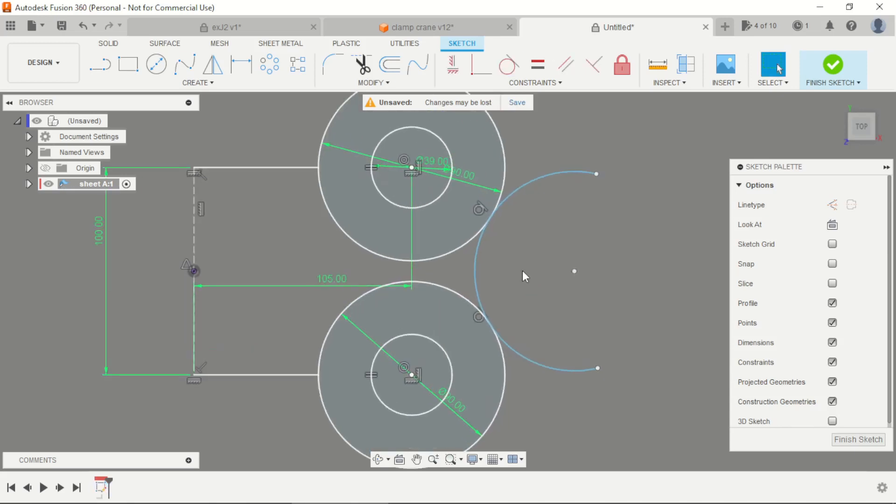
# Dimension the tangent arc with a radius of 100 mm
pyautogui.press('d')
pyautogui.click(481, 260)
pyautogui.click(513, 266)
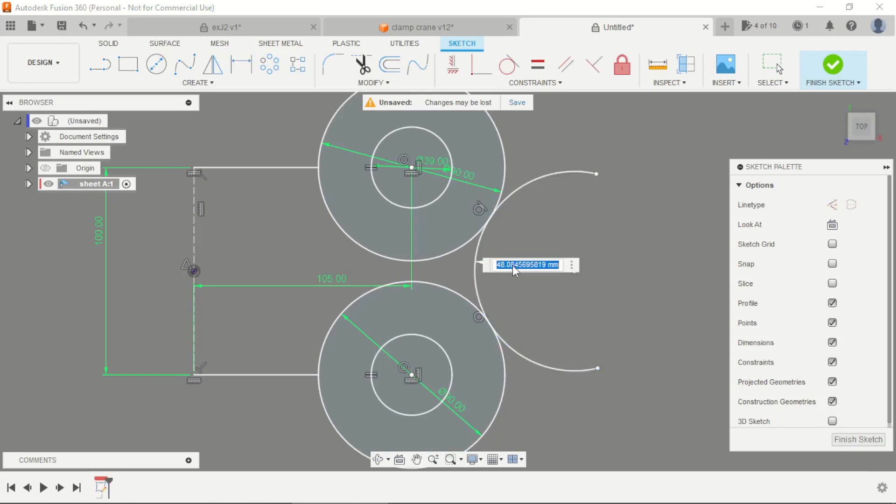
pyautogui.write('100')
pyautogui.press('Return')
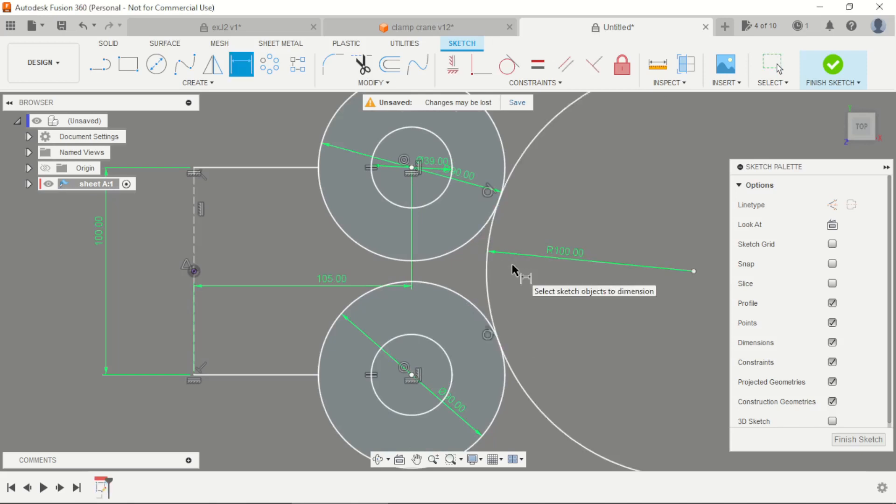
pyautogui.scroll(-3, 512, 264)
pyautogui.scroll(2, 574, 256)
pyautogui.scroll(1, 600, 242)
pyautogui.press('Escape')
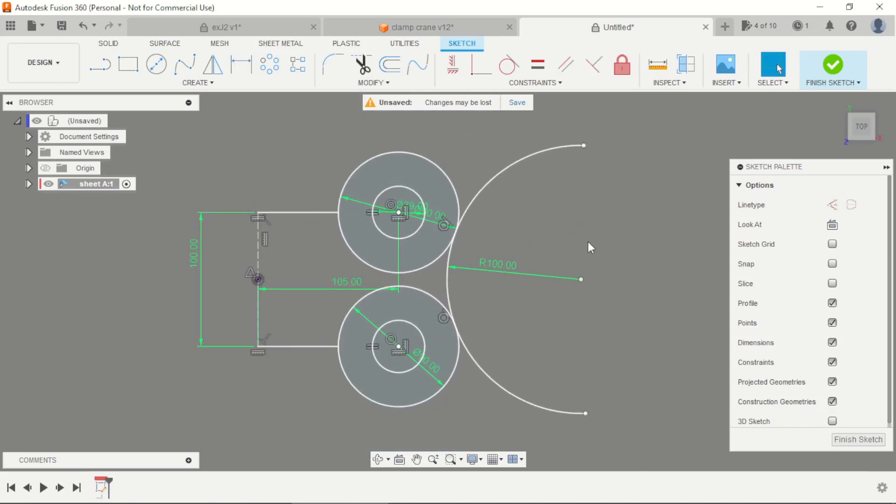
# Trim the upper and lower ends of the R100 arc beyond its tangent points with the circles
pyautogui.click(362, 63)
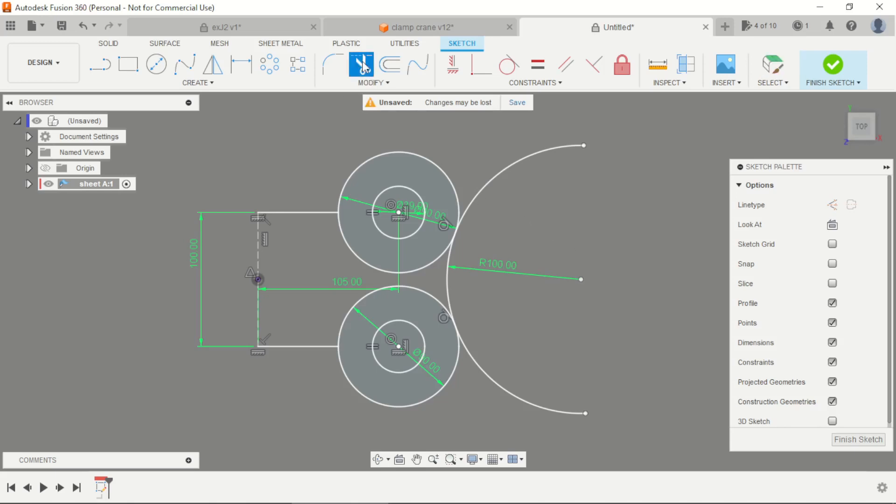
pyautogui.click(526, 157)
pyautogui.click(500, 386)
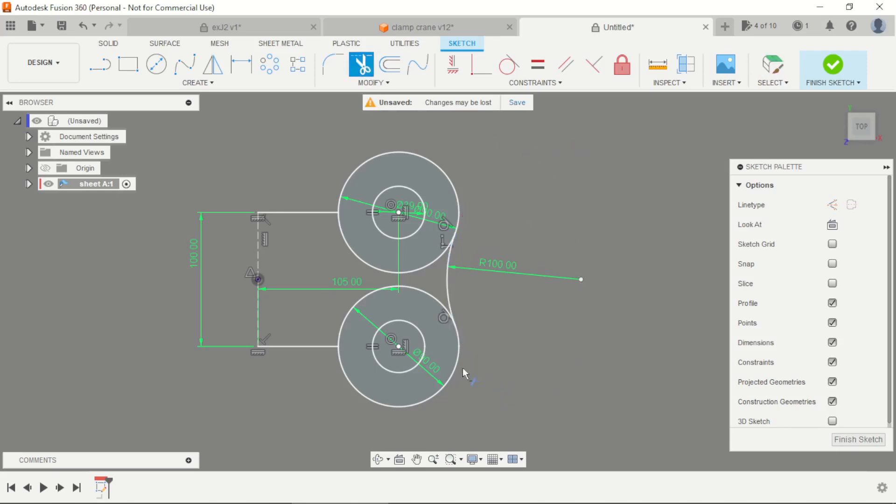
# Trim the inner portions of both 90 mm circles between the horizontal lines and the R100 arc
pyautogui.scroll(2, 354, 307)
pyautogui.click(344, 316)
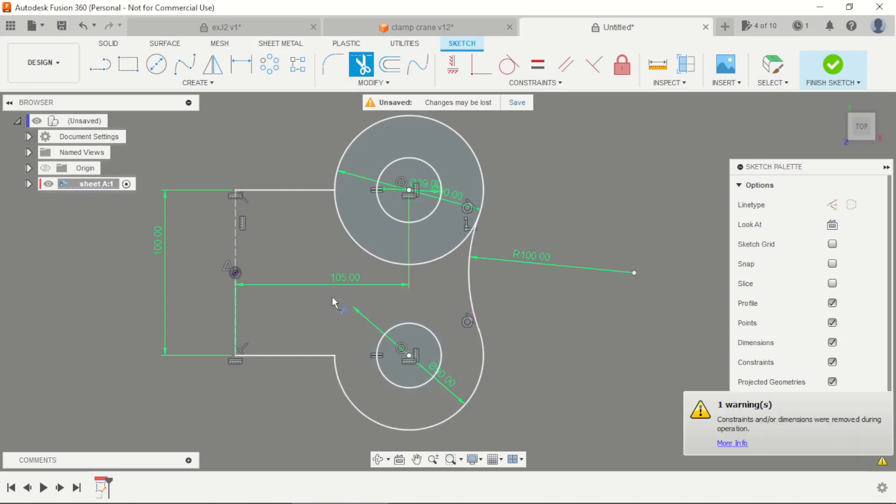
pyautogui.click(354, 244)
pyautogui.scroll(-2, 355, 241)
pyautogui.scroll(1, 338, 248)
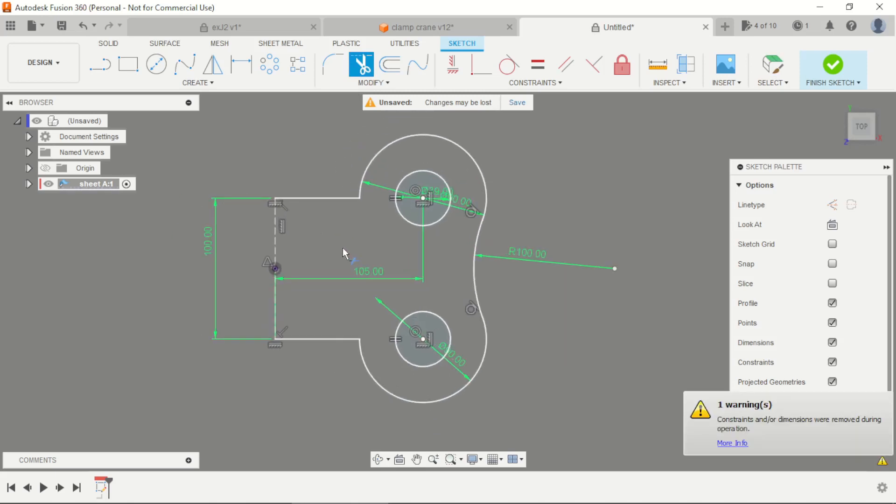
pyautogui.press('Escape')
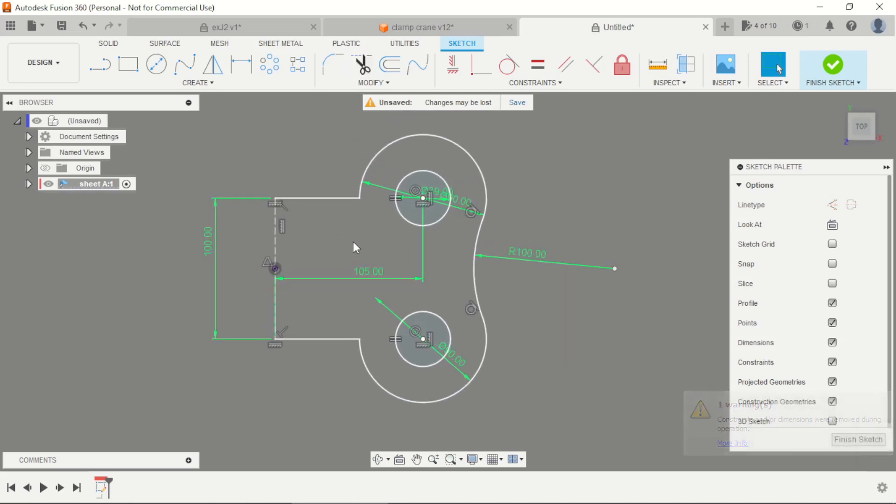
# Check the sheet A flat pattern PDF and fillet both corners between the horizontal lines and the 90 mm arcs with a 70 mm radius
pyautogui.hotkey('alt', 'Tab')
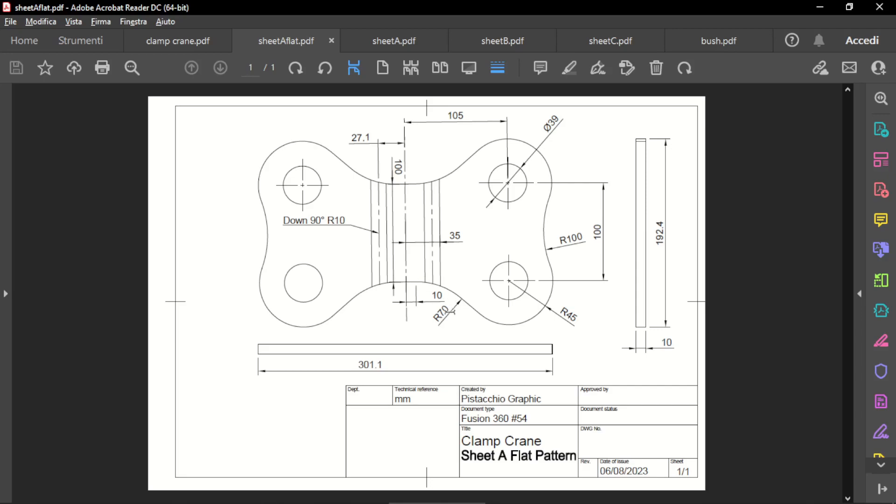
pyautogui.hotkey('alt', 'Tab')
pyautogui.scroll(2, 416, 270)
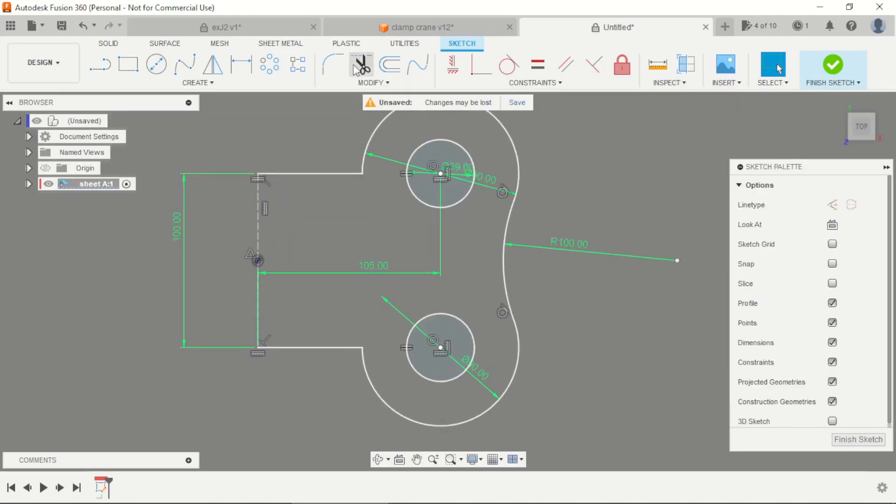
pyautogui.click(334, 70)
pyautogui.scroll(4, 359, 380)
pyautogui.click(365, 332)
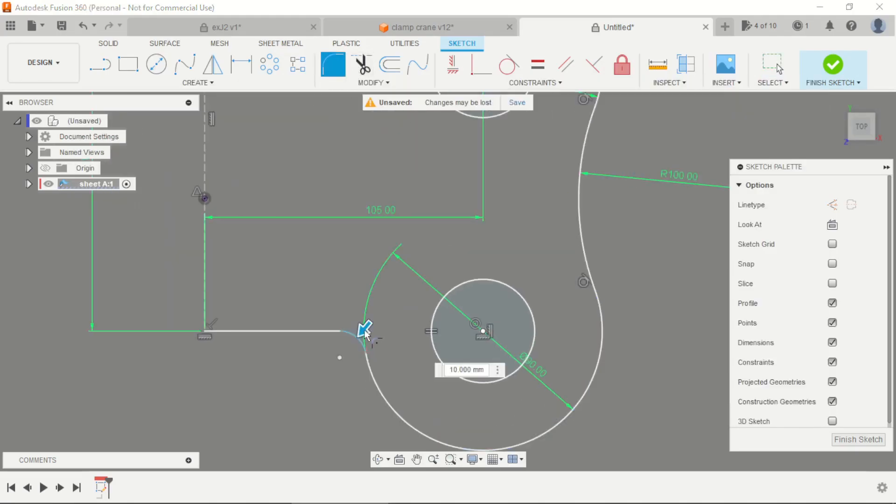
pyautogui.scroll(-1, 382, 357)
pyautogui.scroll(-2, 382, 357)
pyautogui.click(370, 158)
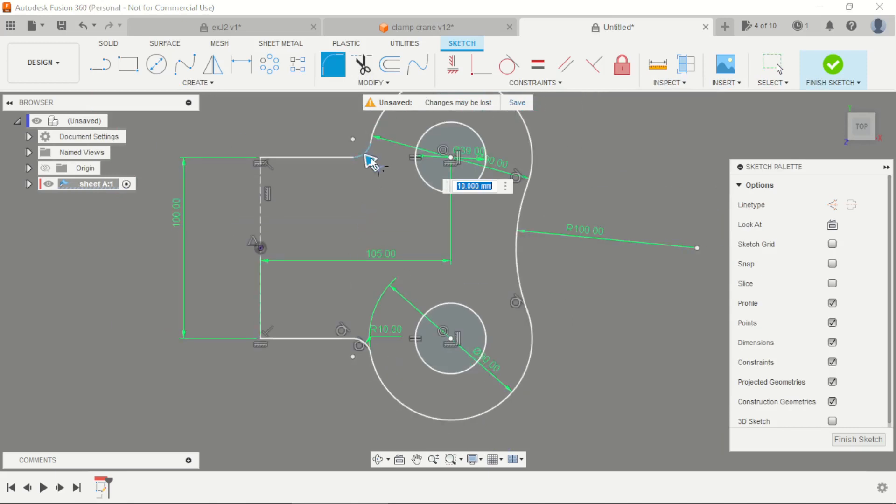
pyautogui.write('70')
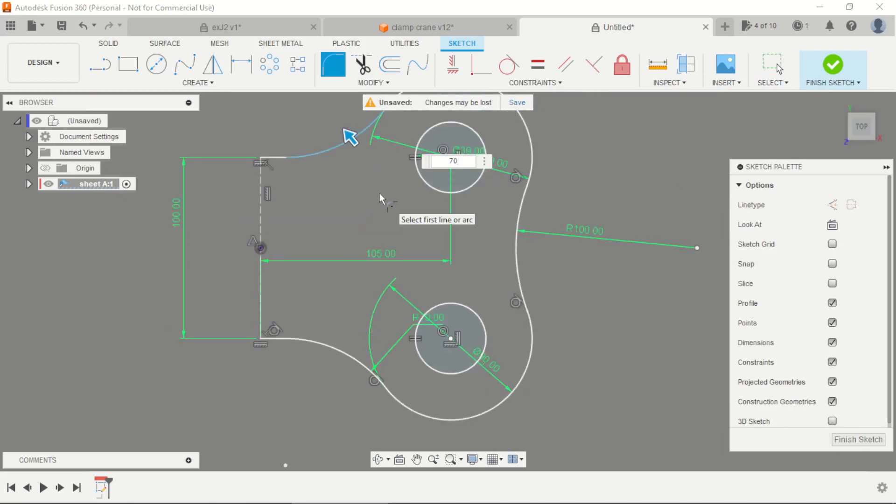
pyautogui.press('Return')
pyautogui.press('Escape')
pyautogui.scroll(-3, 383, 200)
pyautogui.scroll(2, 517, 177)
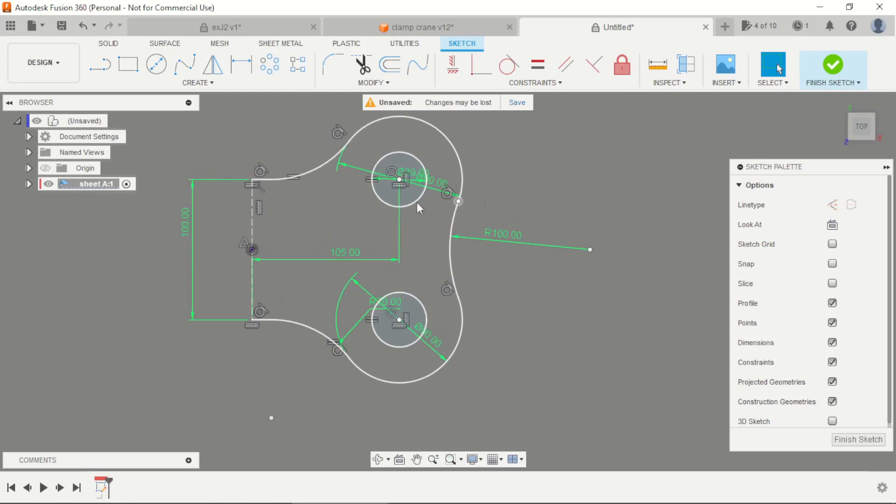
# Draw a vertical line about 141 mm long across the profile, right of the existing centre line, and convert it to construction
pyautogui.scroll(3, 268, 314)
pyautogui.scroll(-4, 267, 301)
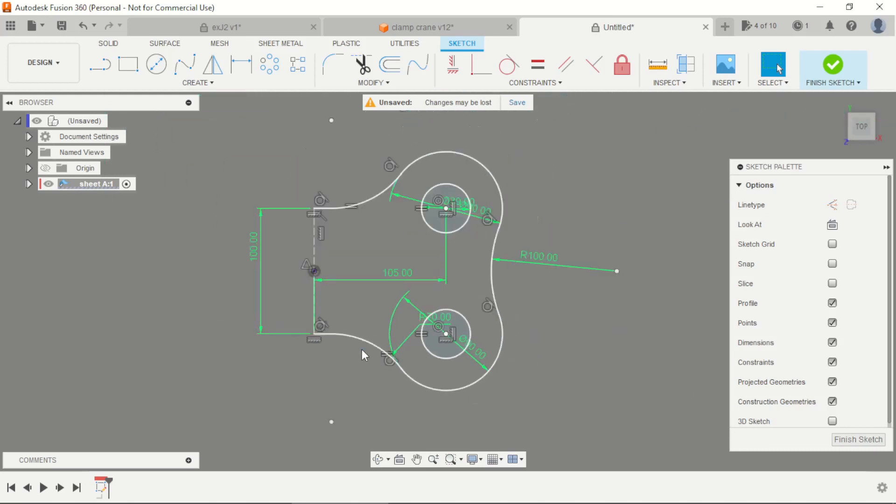
pyautogui.scroll(1, 327, 343)
pyautogui.scroll(2, 281, 325)
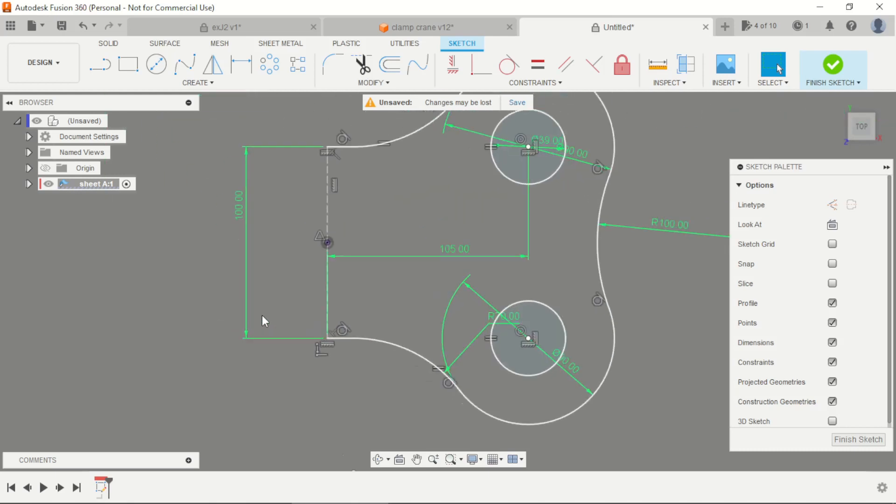
pyautogui.click(103, 66)
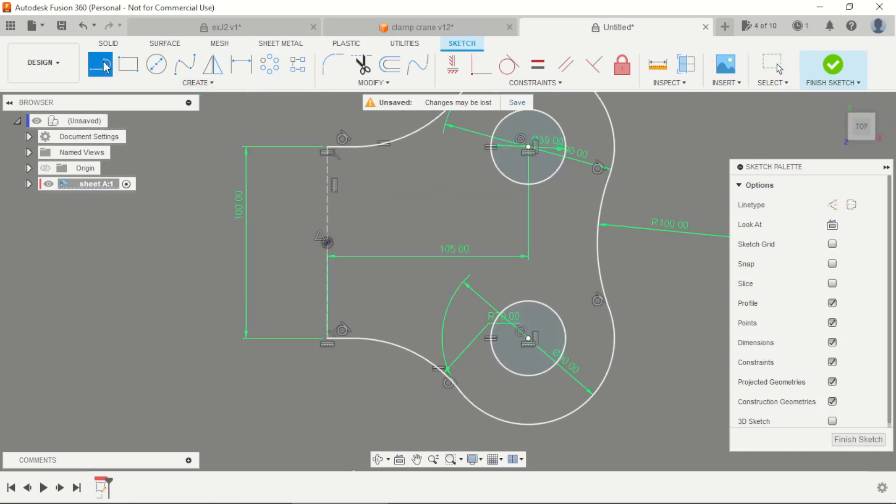
pyautogui.click(392, 117)
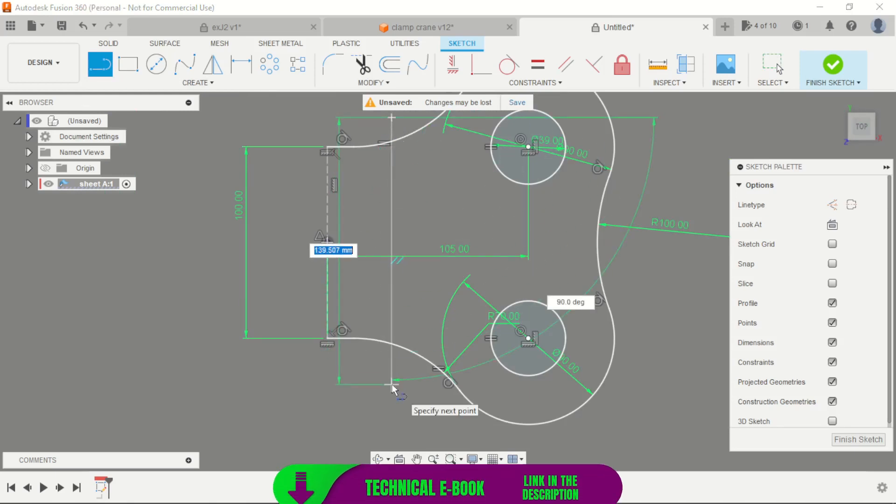
pyautogui.click(391, 385)
pyautogui.press('Escape')
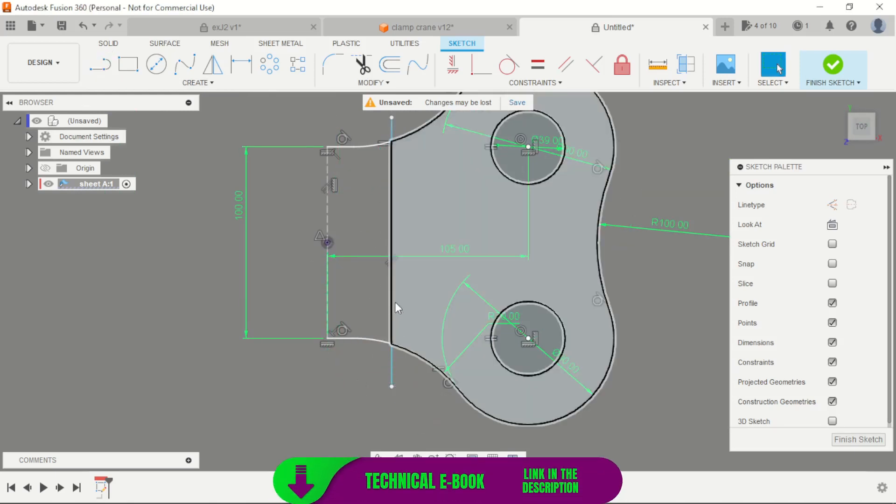
pyautogui.click(393, 299)
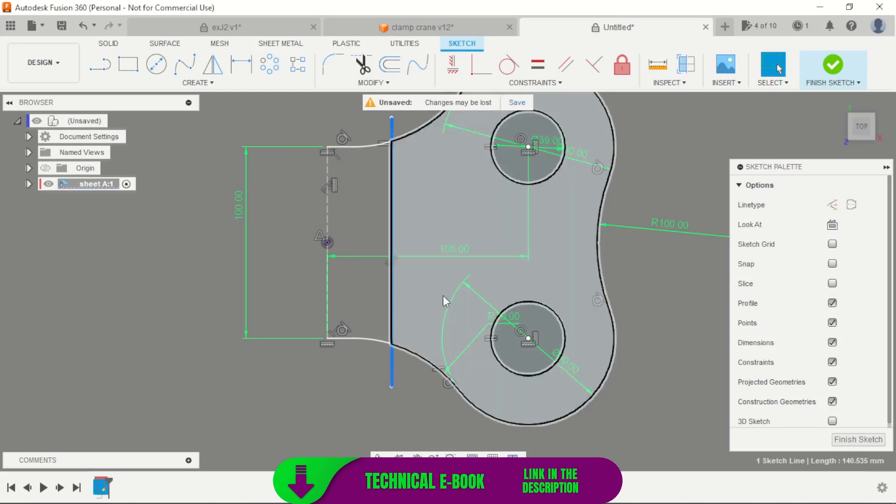
pyautogui.click(836, 204)
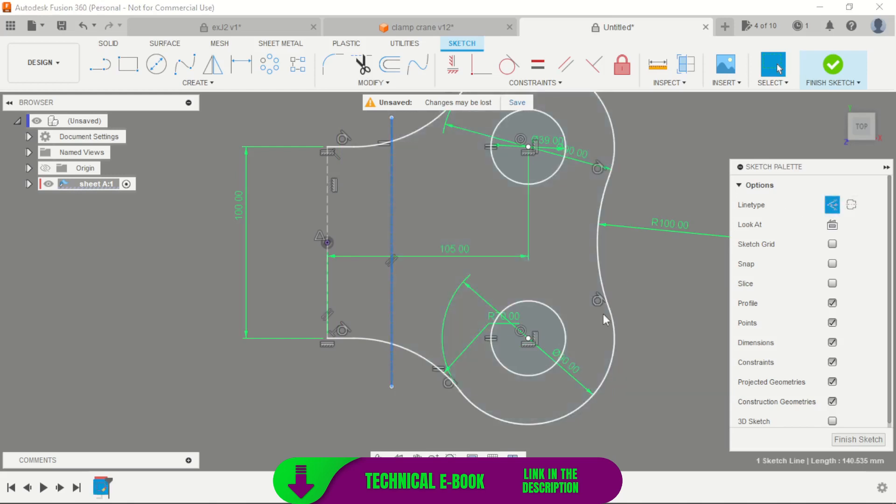
pyautogui.click(214, 329)
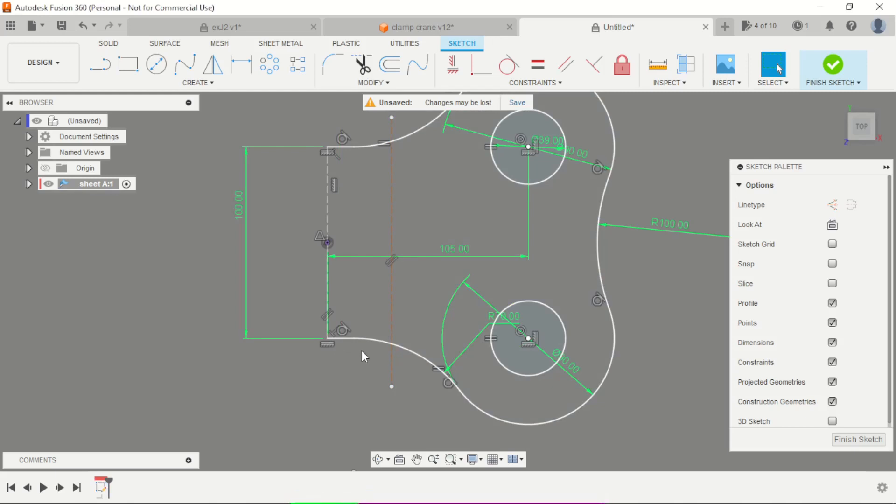
# Trim the ends of the new vertical construction line that extend beyond the upper and lower fillet arcs
pyautogui.press('t')
pyautogui.click(393, 370)
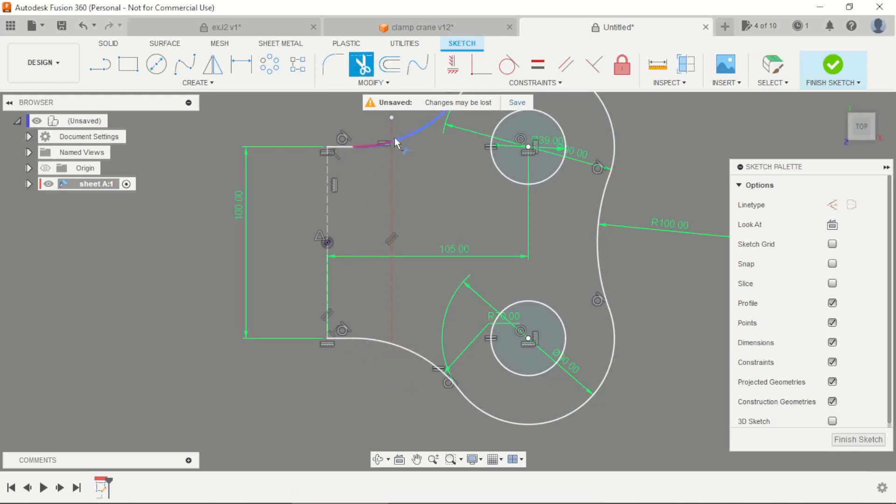
pyautogui.press('Escape')
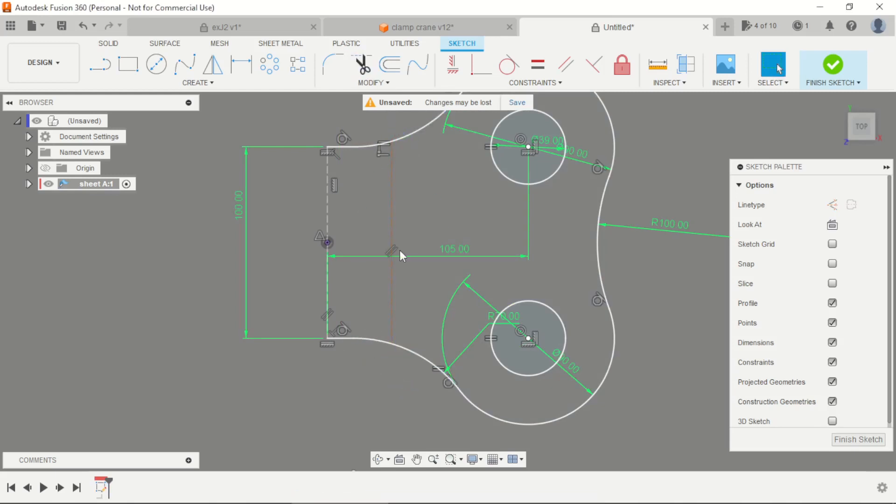
# Dimension the distance between the two vertical construction lines as 35 mm
pyautogui.press('d')
pyautogui.click(392, 279)
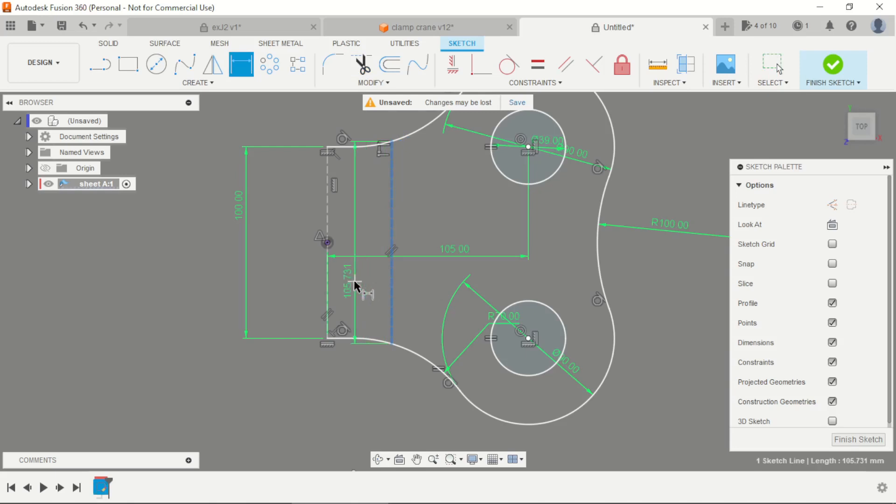
pyautogui.click(328, 282)
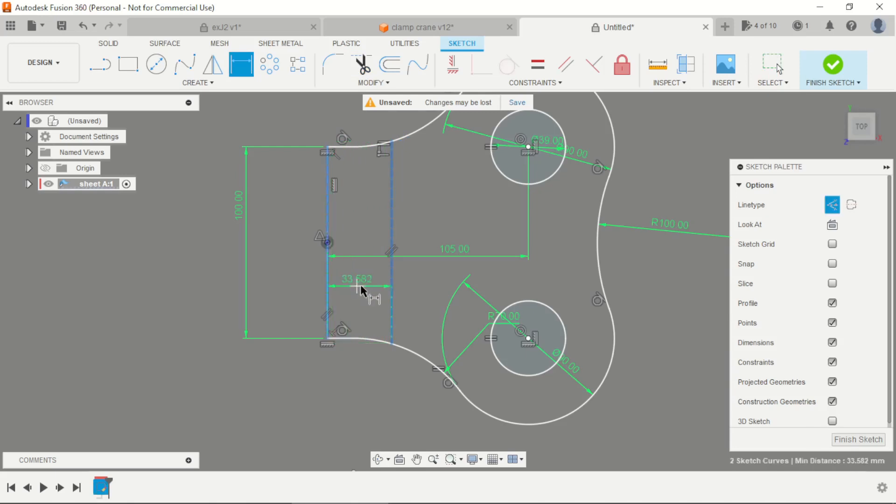
pyautogui.click(360, 281)
pyautogui.press('Return')
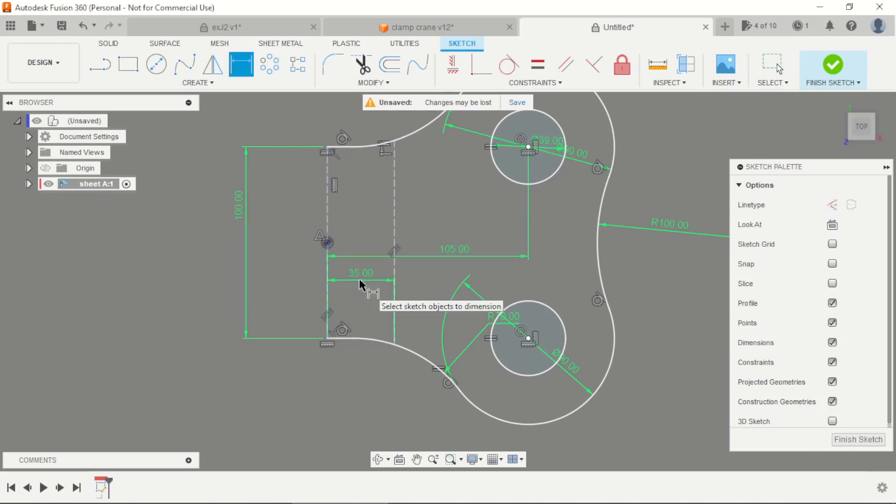
pyautogui.scroll(-4, 383, 320)
pyautogui.press('Escape')
pyautogui.scroll(1, 337, 329)
pyautogui.scroll(1, 337, 329)
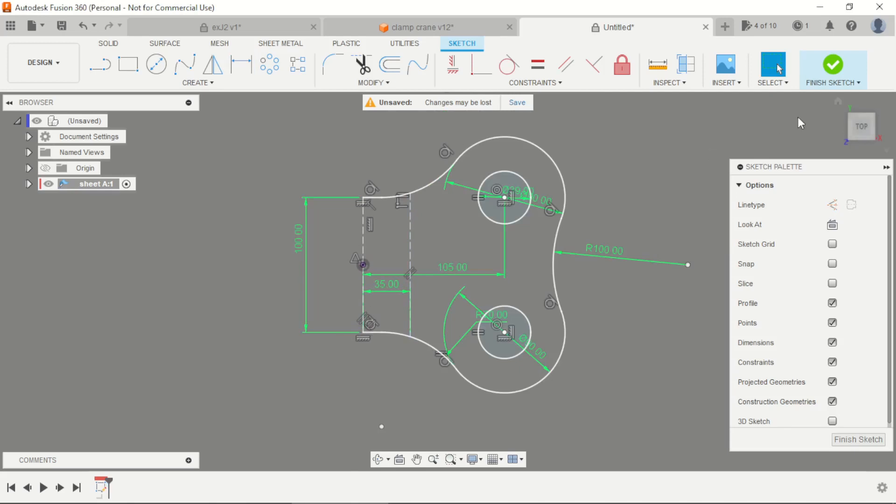
# Mirror the half-profile, both holes and the offset construction line about the vertical centre line, excluding that line from the mirrored objects
pyautogui.scroll(-2, 529, 317)
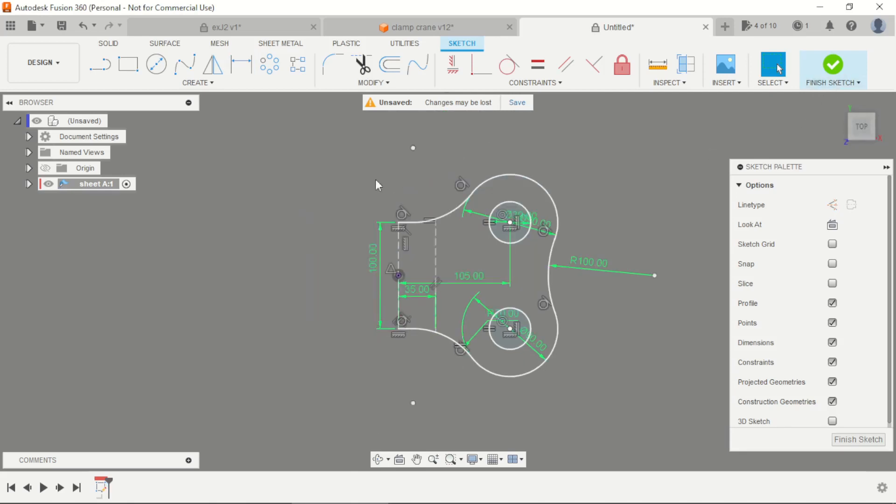
pyautogui.scroll(1, 378, 186)
pyautogui.click(212, 64)
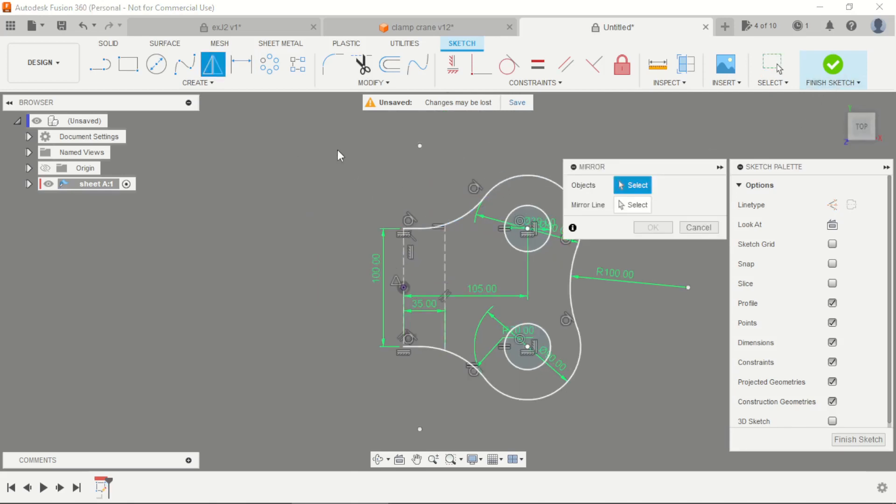
pyautogui.scroll(-2, 337, 154)
pyautogui.scroll(1, 402, 181)
pyautogui.moveTo(353, 141)
pyautogui.mouseDown()
pyautogui.moveTo(549, 332)
pyautogui.moveTo(556, 378)
pyautogui.mouseUp()
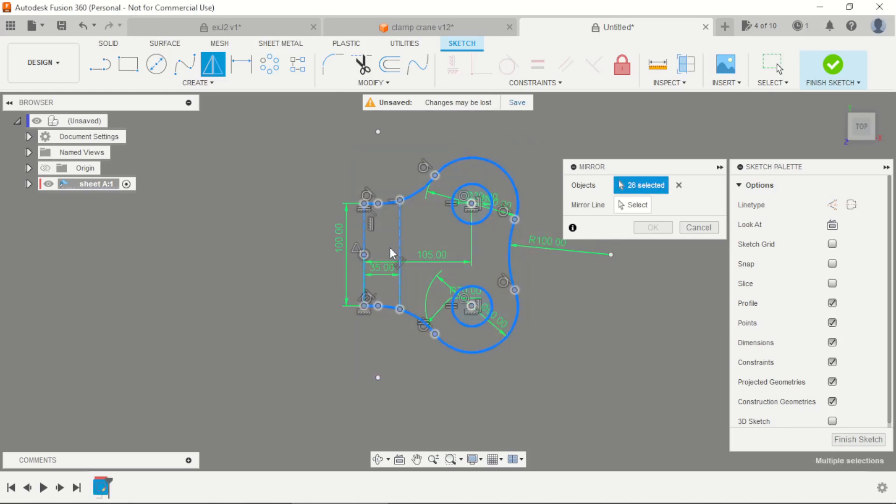
pyautogui.scroll(2, 391, 248)
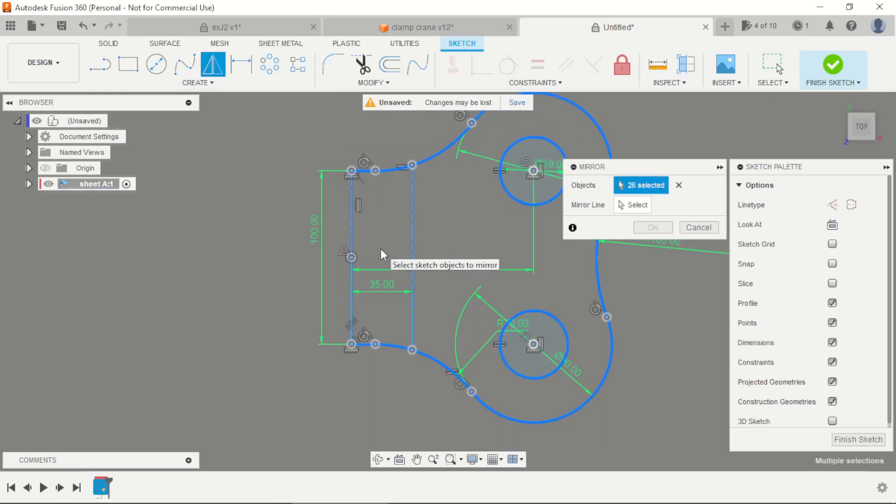
pyautogui.click(351, 229)
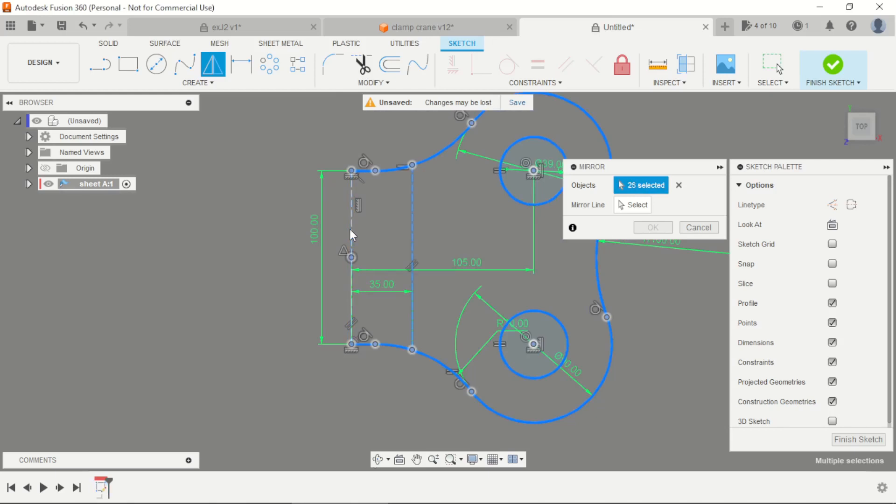
pyautogui.scroll(-3, 388, 242)
pyautogui.scroll(1, 296, 240)
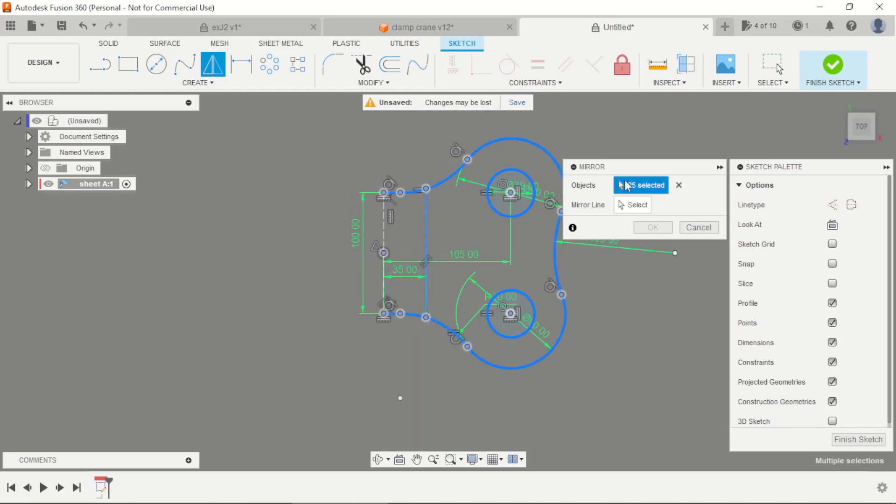
pyautogui.click(636, 205)
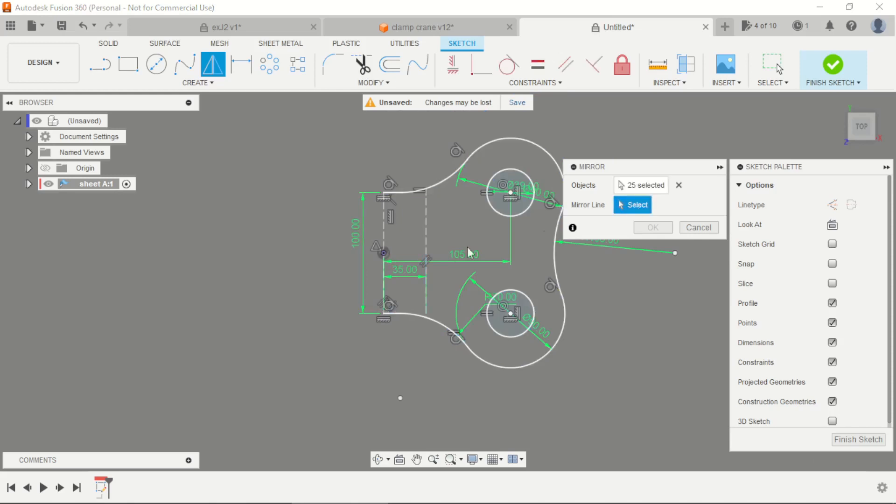
pyautogui.click(386, 236)
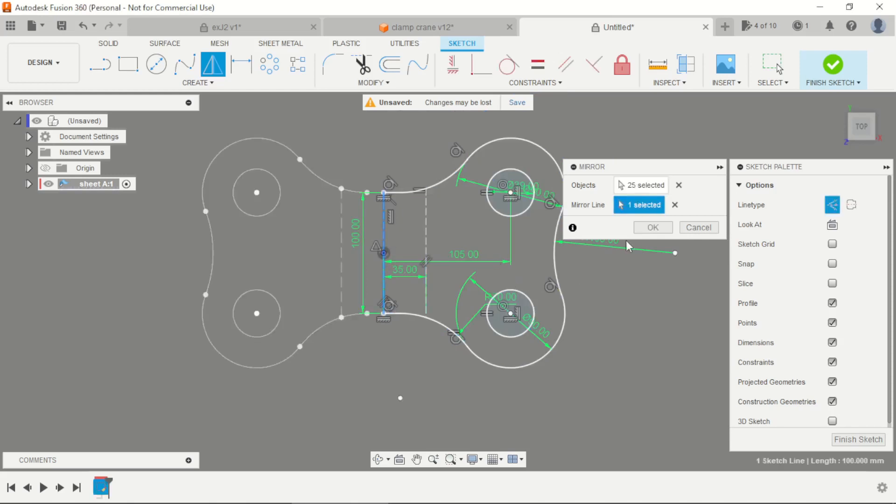
pyautogui.click(646, 232)
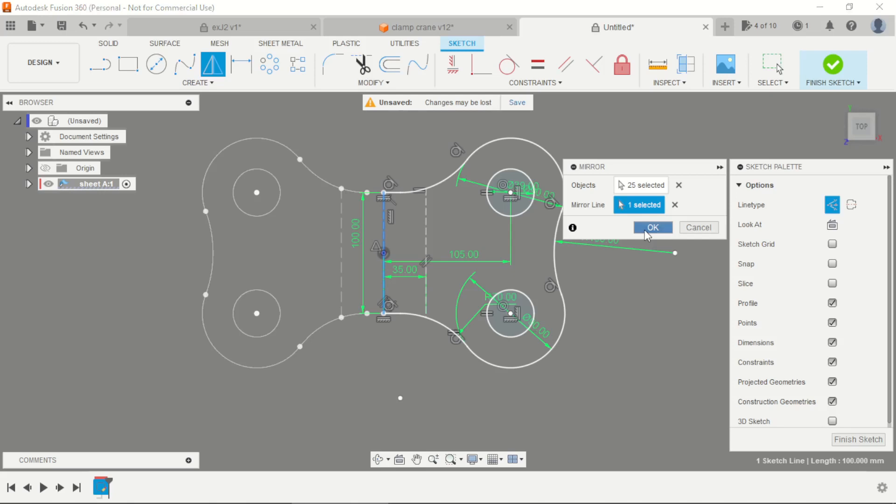
# Finish the sheet A flat pattern sketch
pyautogui.scroll(-4, 502, 252)
pyautogui.scroll(1, 309, 252)
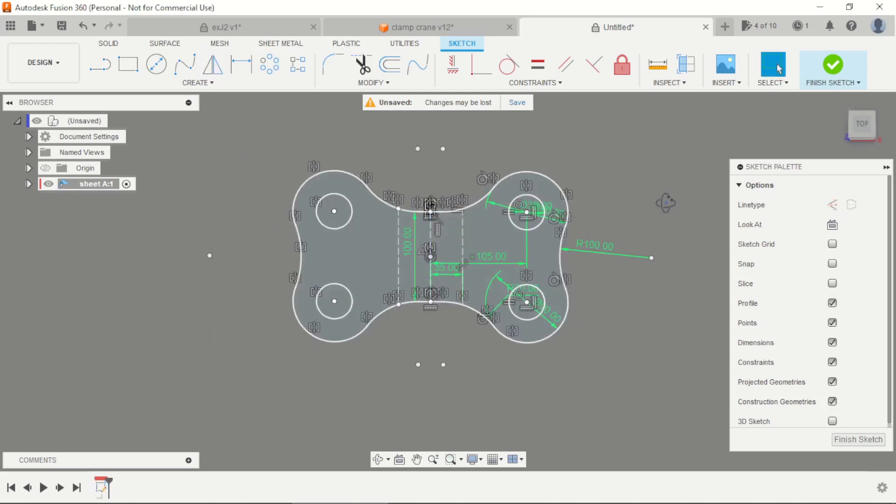
pyautogui.moveTo(513, 218)
pyautogui.keyDown('shift'); pyautogui.mouseDown(button='middle')
pyautogui.moveTo(625, 180)
pyautogui.moveTo(699, 142)
pyautogui.mouseUp(button='middle'); pyautogui.keyUp('shift')
pyautogui.click(838, 69)
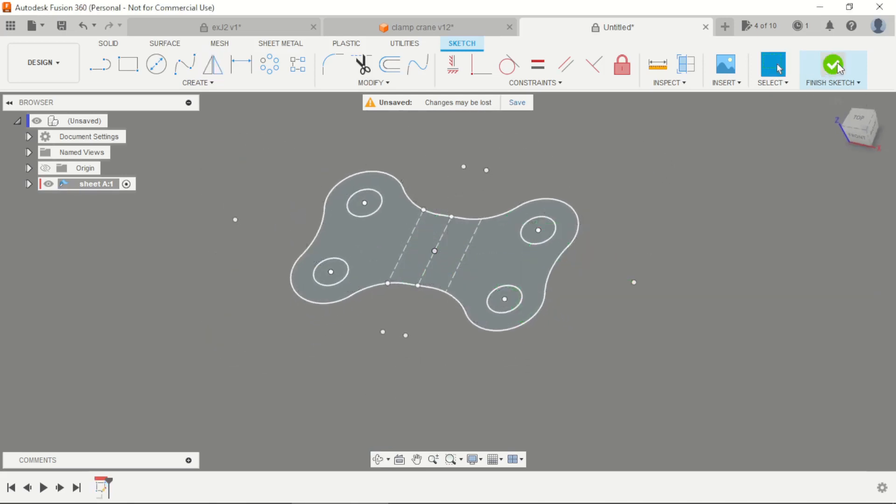
# Edit the Steel (mm) sheet metal rule in this design to a thickness of 10 mm and save it
pyautogui.scroll(2, 606, 234)
pyautogui.moveTo(612, 249)
pyautogui.keyDown('shift'); pyautogui.mouseDown(button='middle')
pyautogui.moveTo(618, 180)
pyautogui.moveTo(609, 225)
pyautogui.mouseUp(button='middle'); pyautogui.keyUp('shift')
pyautogui.scroll(-3, 579, 163)
pyautogui.scroll(2, 567, 165)
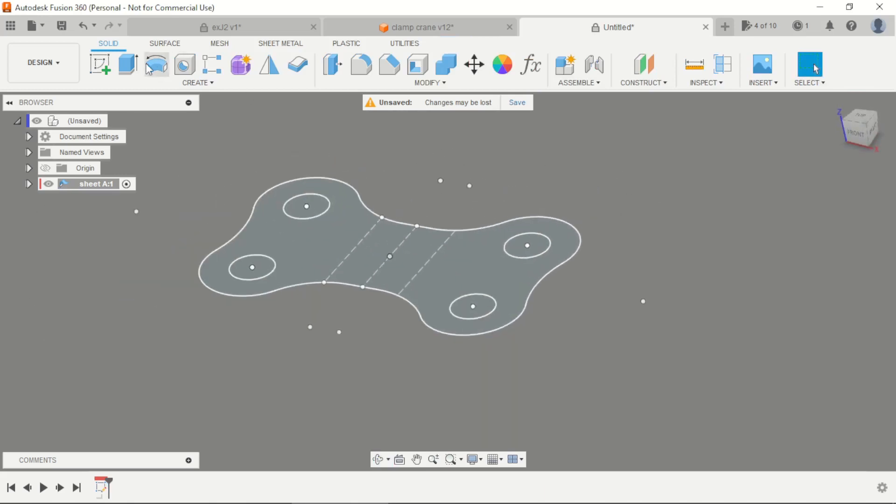
pyautogui.click(282, 47)
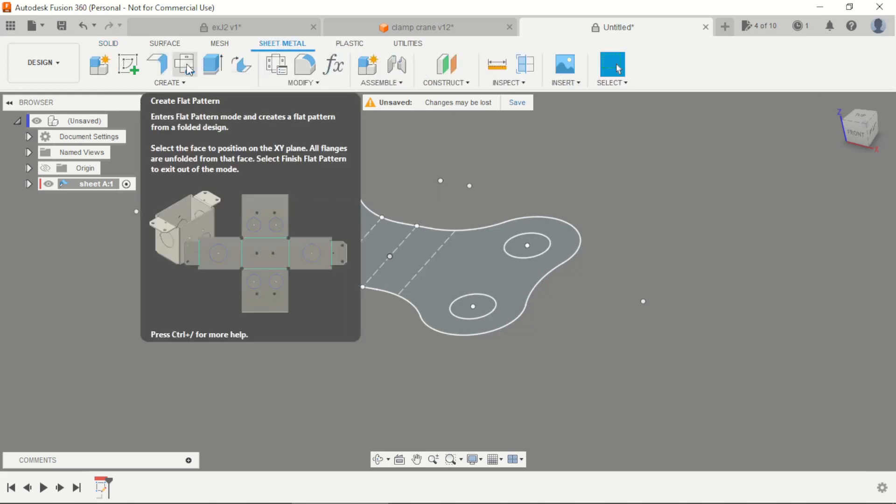
pyautogui.click(279, 66)
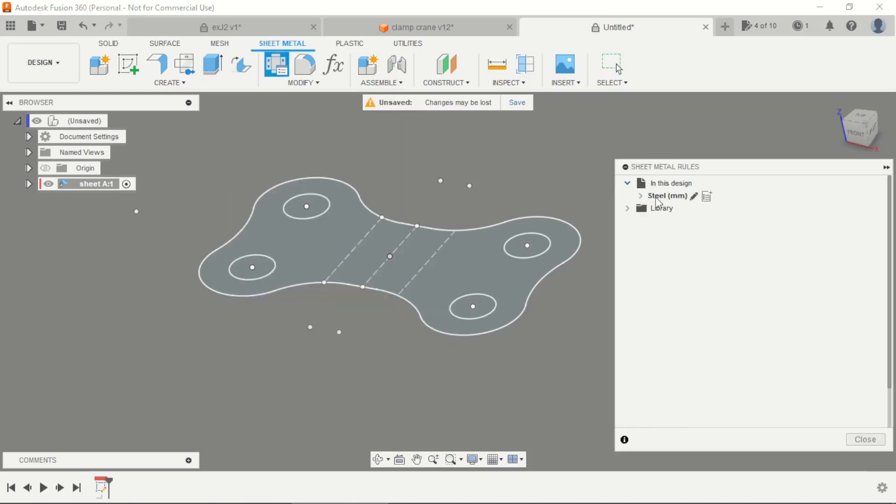
pyautogui.click(699, 198)
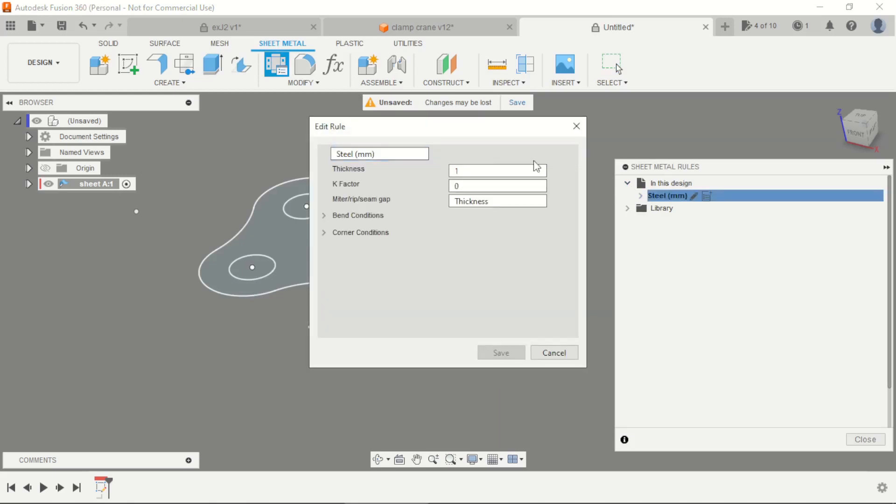
pyautogui.write('10')
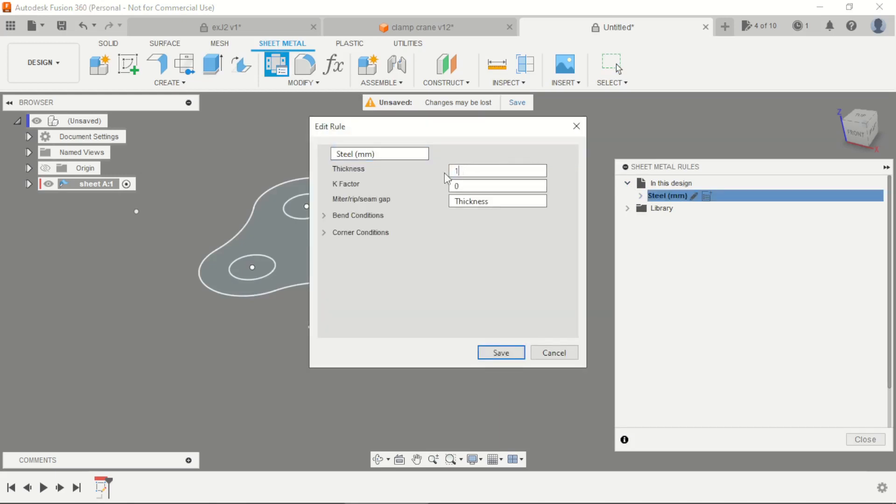
pyautogui.click(506, 354)
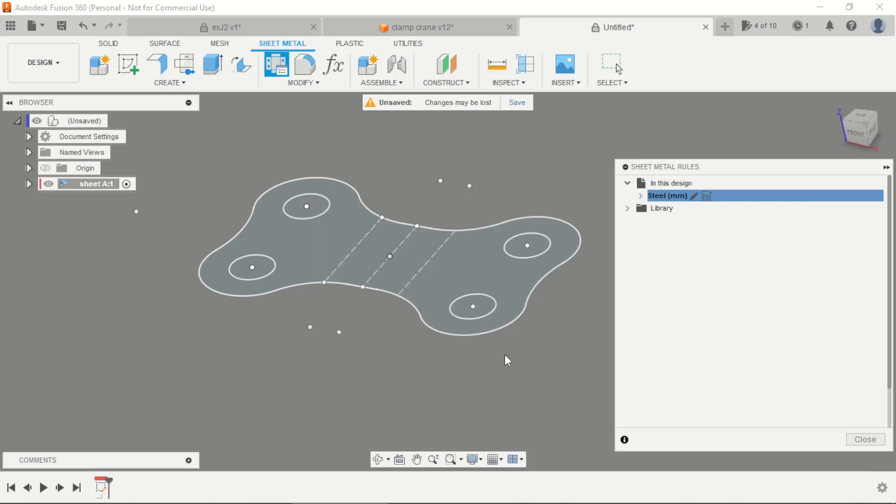
pyautogui.click(865, 440)
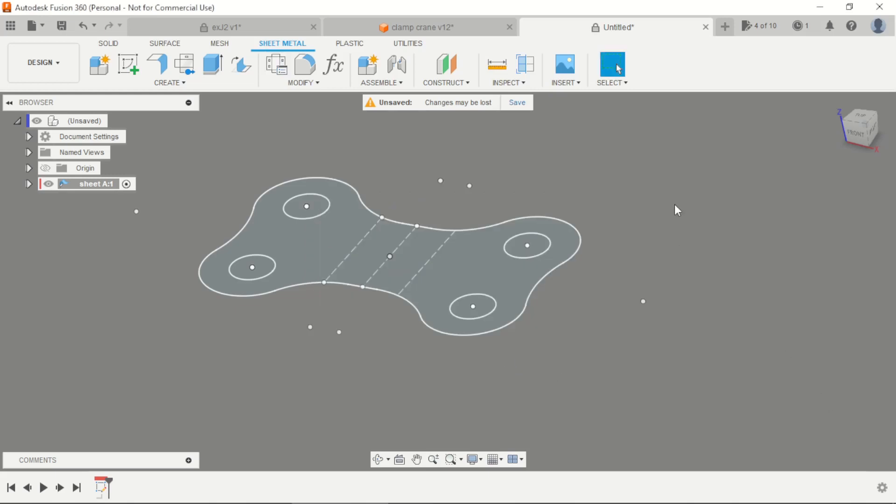
# Create a flange from the full sheet A profile as a new body, with its orientation set to Side 2
pyautogui.click(163, 69)
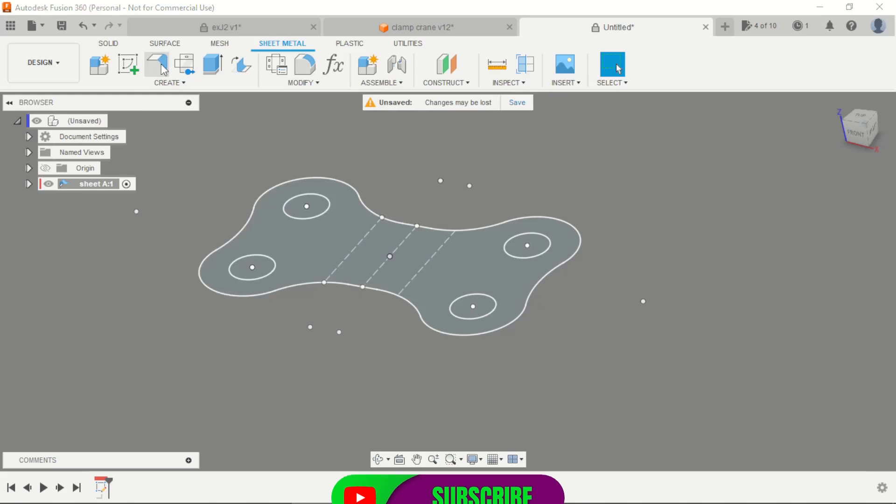
pyautogui.click(472, 263)
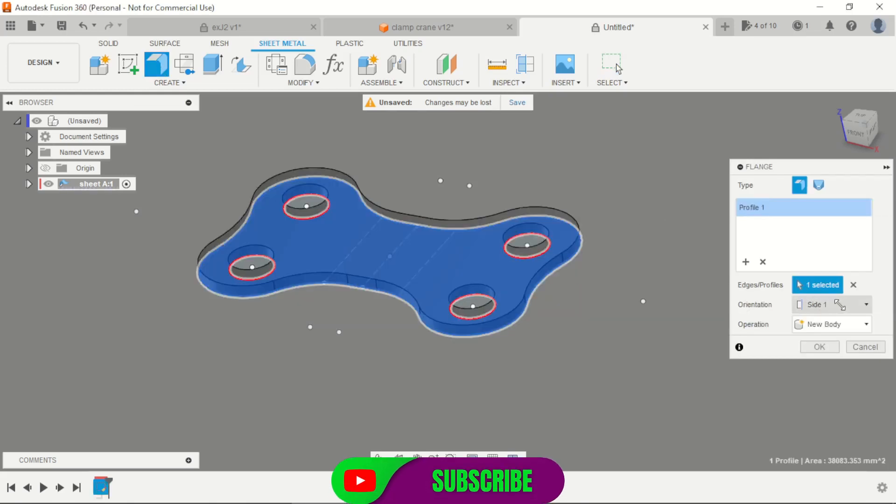
pyautogui.click(841, 305)
pyautogui.click(813, 335)
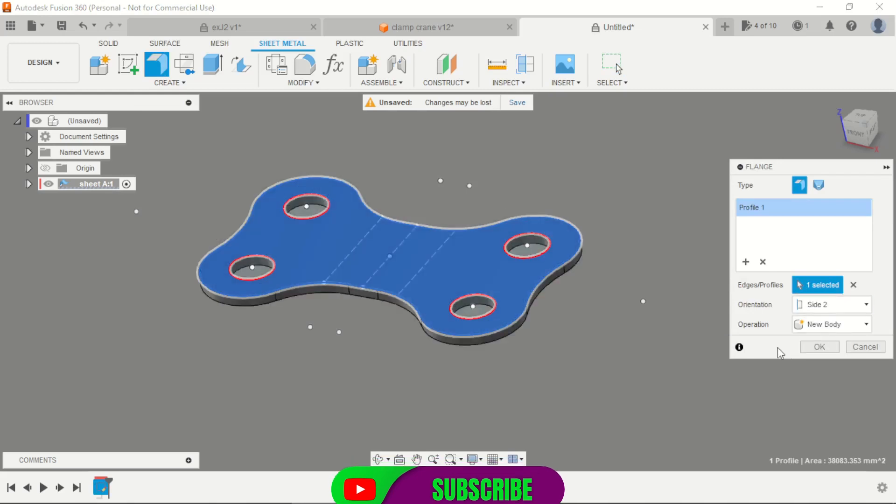
pyautogui.click(819, 348)
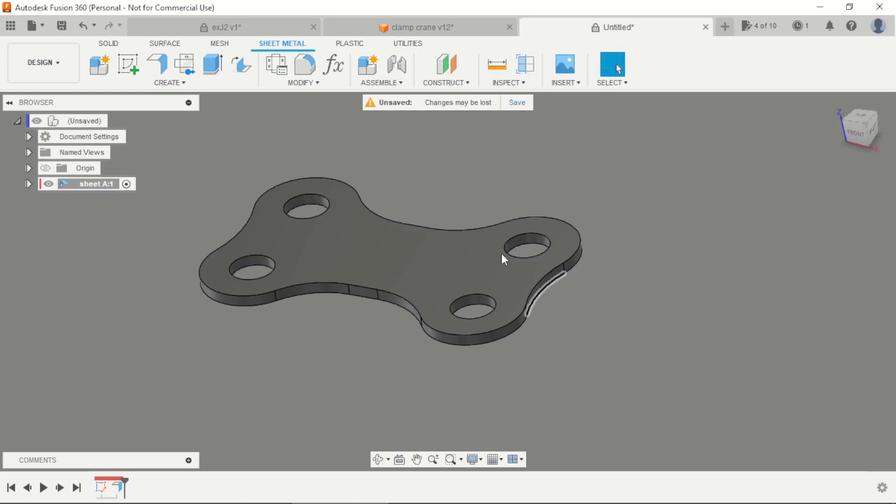
# Make Sketch1 of sheet A visible again over the flange body
pyautogui.click(29, 184)
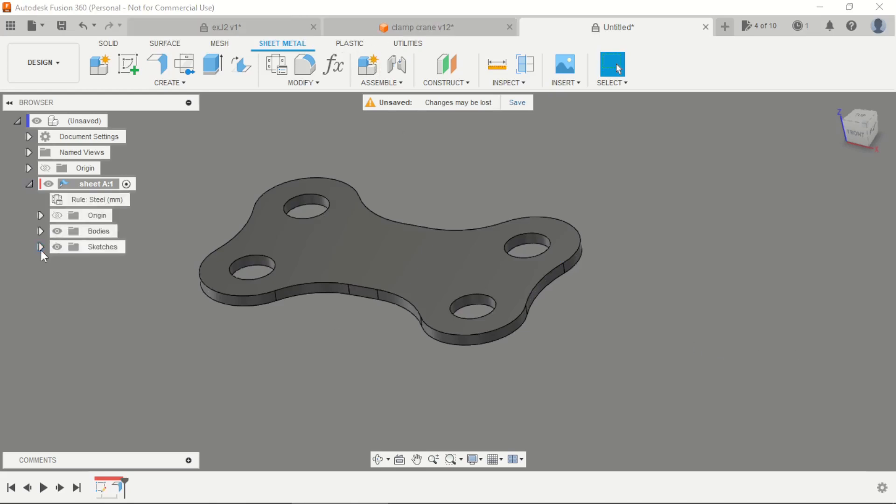
pyautogui.click(41, 247)
pyautogui.click(69, 263)
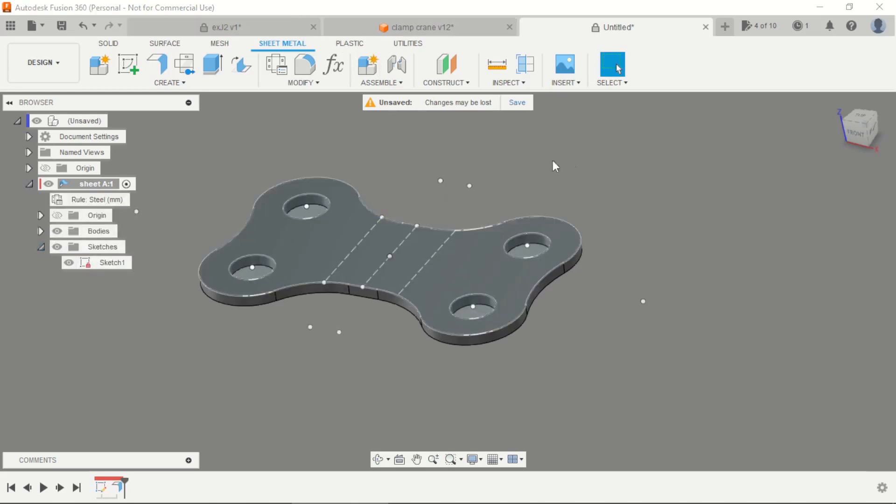
# Start a bend with the plate's central area as the stationary side and the two outer construction lines as 90-degree bend lines
pyautogui.scroll(-2, 540, 187)
pyautogui.scroll(3, 353, 255)
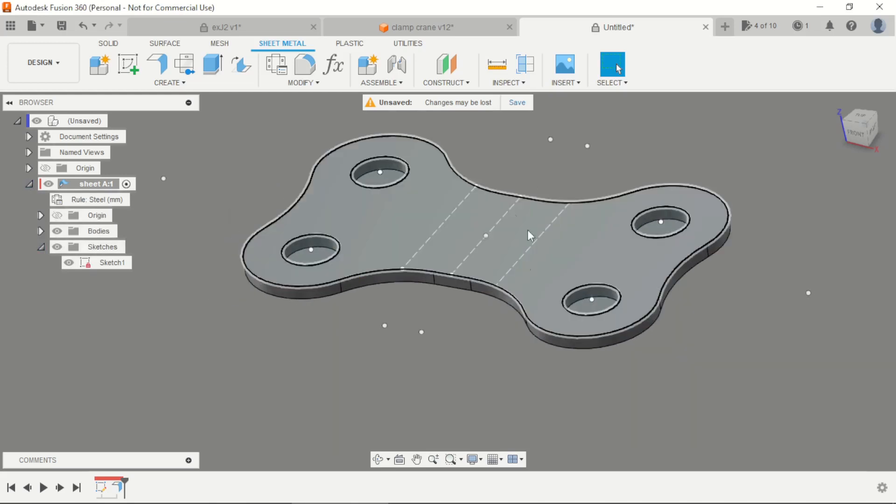
pyautogui.click(241, 65)
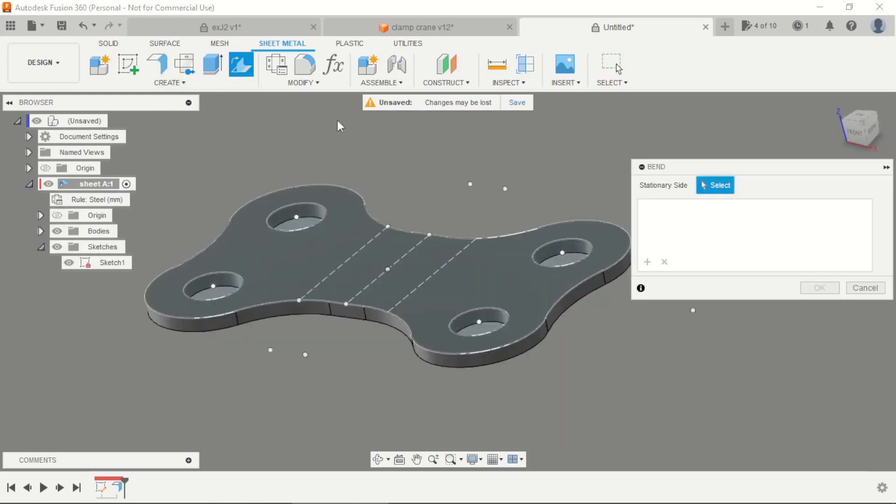
pyautogui.click(406, 264)
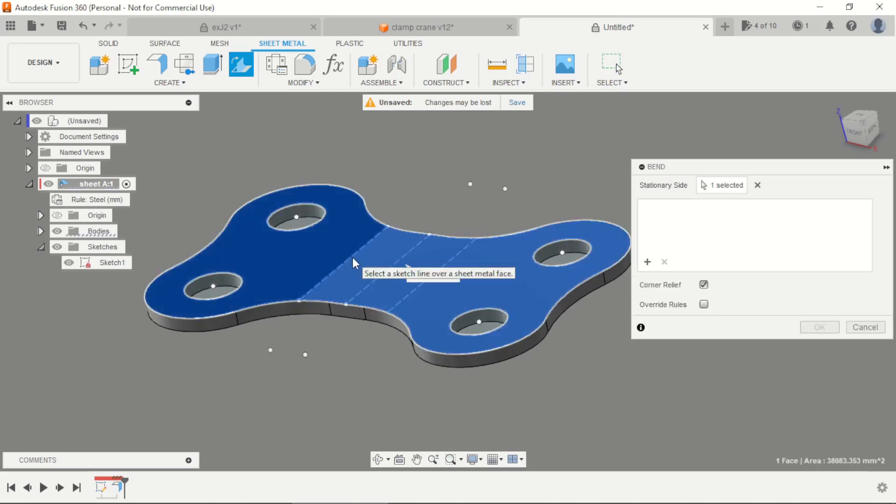
pyautogui.click(352, 256)
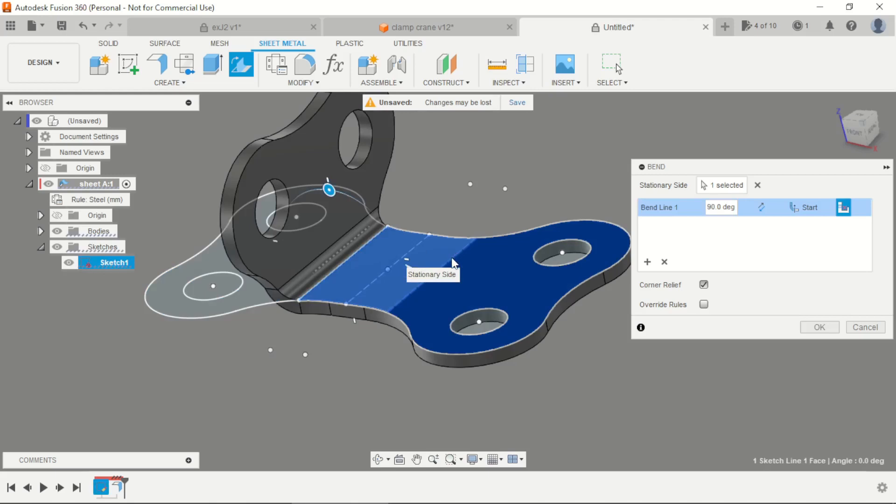
pyautogui.click(454, 256)
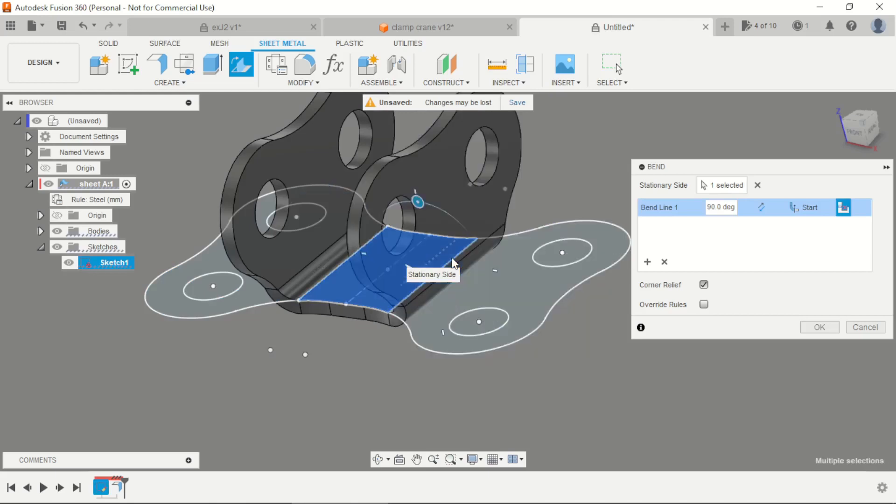
# Flip both bends to -90 degrees, set both bend line positions to End, and complete the bend
pyautogui.click(763, 208)
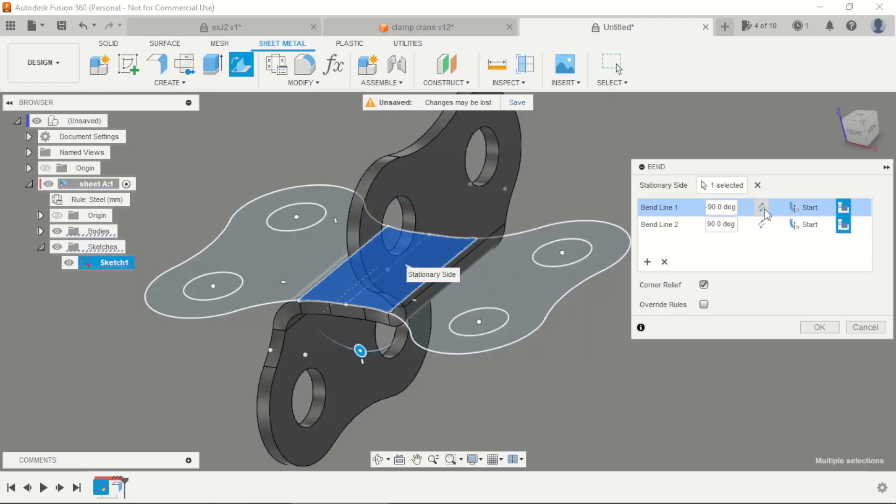
pyautogui.click(762, 225)
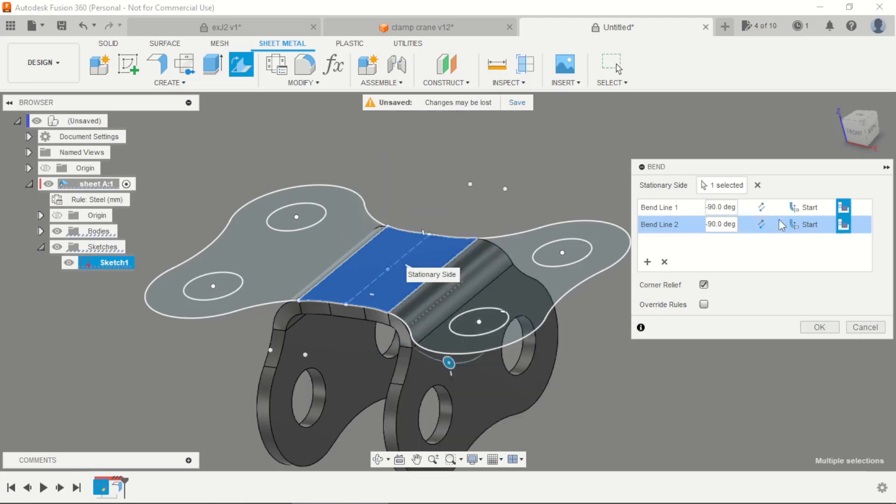
pyautogui.click(826, 207)
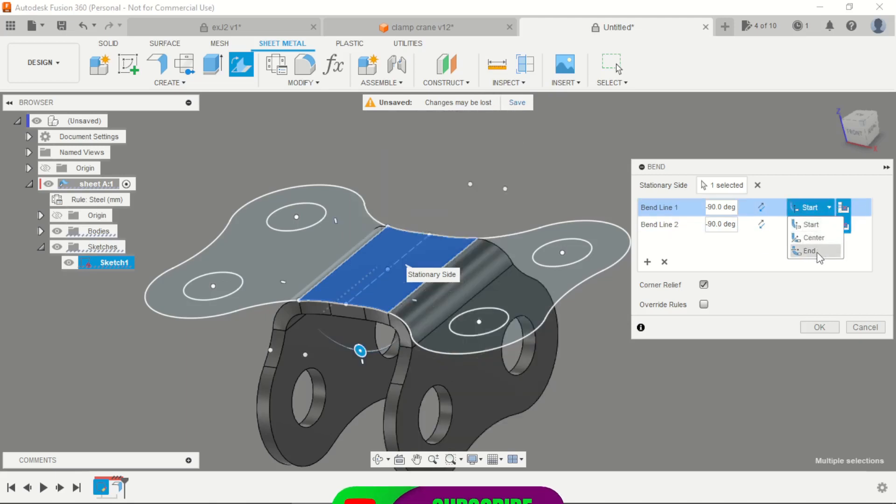
pyautogui.click(813, 251)
pyautogui.click(830, 225)
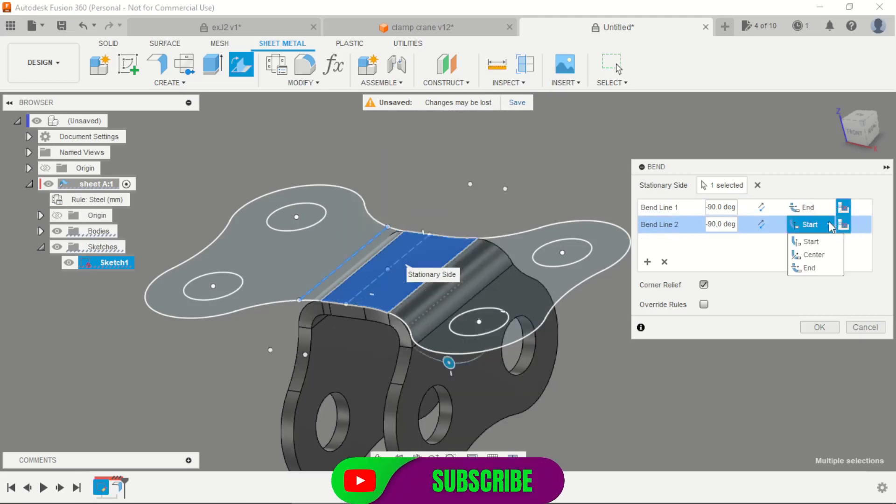
pyautogui.click(810, 268)
pyautogui.scroll(-2, 497, 149)
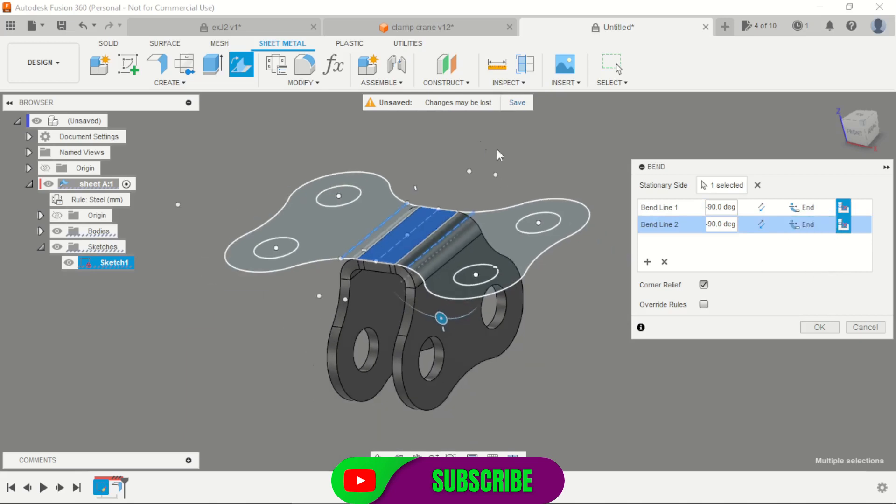
pyautogui.click(820, 327)
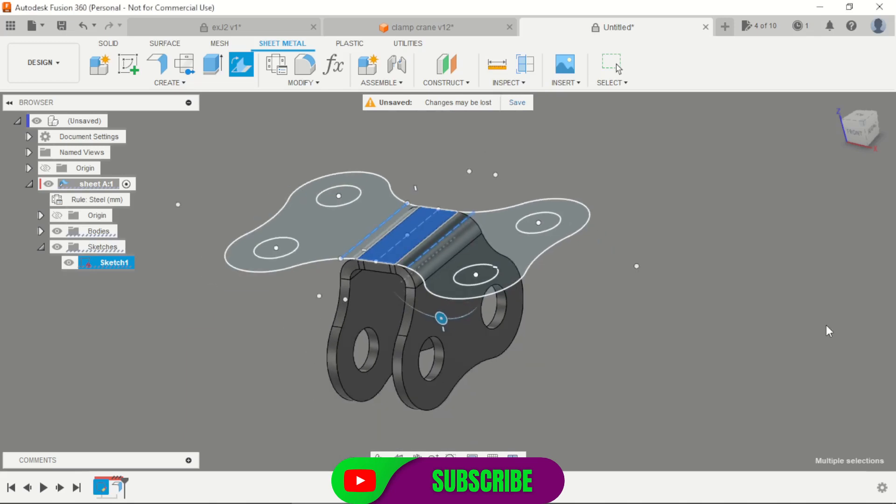
# Hide the sketches of sheet A and inspect the bent plate from several sides
pyautogui.click(58, 247)
pyautogui.moveTo(626, 289)
pyautogui.keyDown('shift'); pyautogui.mouseDown(button='middle')
pyautogui.moveTo(644, 296)
pyautogui.moveTo(726, 216)
pyautogui.moveTo(728, 272)
pyautogui.moveTo(719, 286)
pyautogui.mouseUp(button='middle'); pyautogui.keyUp('shift')
pyautogui.scroll(2, 578, 334)
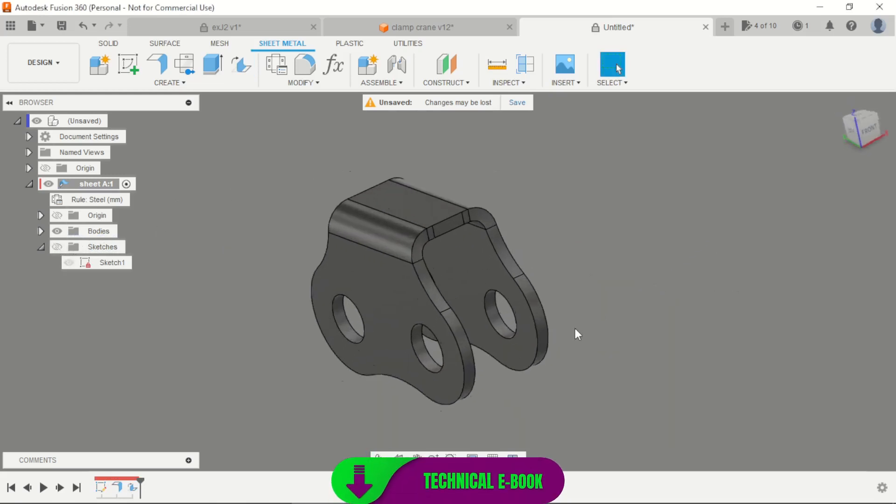
pyautogui.keyDown('shift'); pyautogui.moveTo(578, 334); pyautogui.dragTo(537, 346, button='middle'); pyautogui.keyUp('shift')
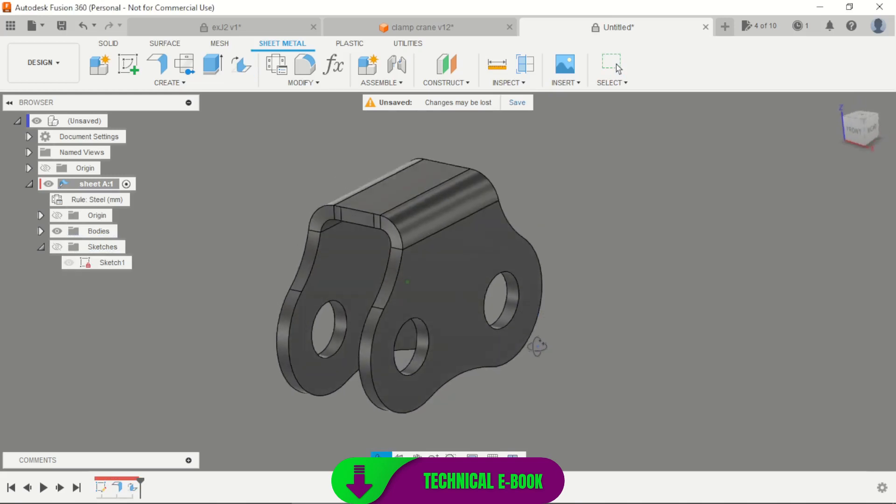
pyautogui.scroll(-3, 556, 240)
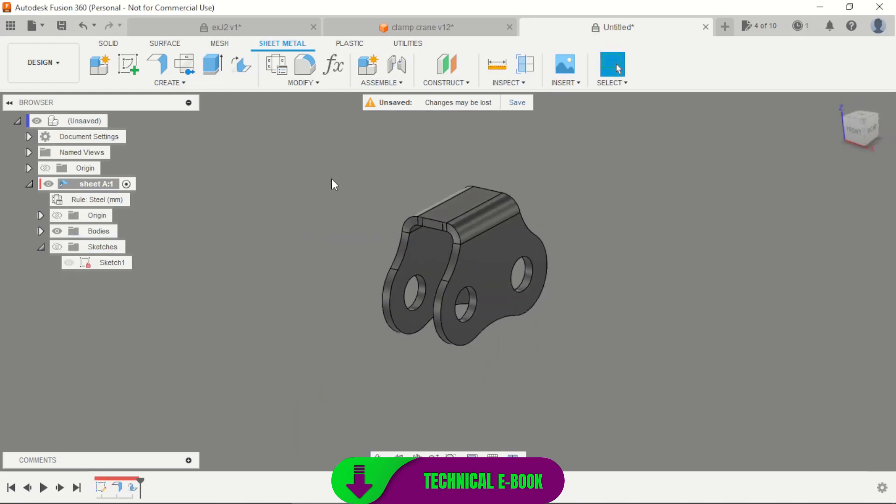
pyautogui.scroll(2, 331, 179)
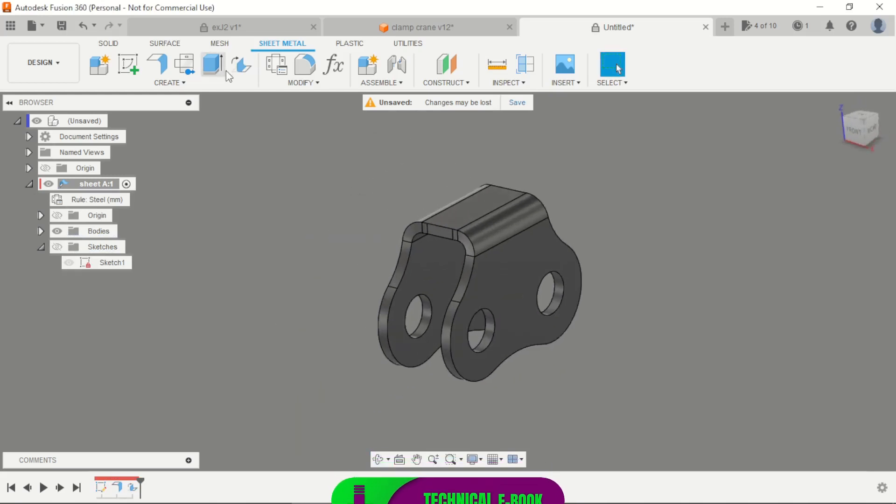
# Create a flat pattern of sheet A with the bent plate's top face as the stationary face, and finish the flat pattern
pyautogui.click(186, 65)
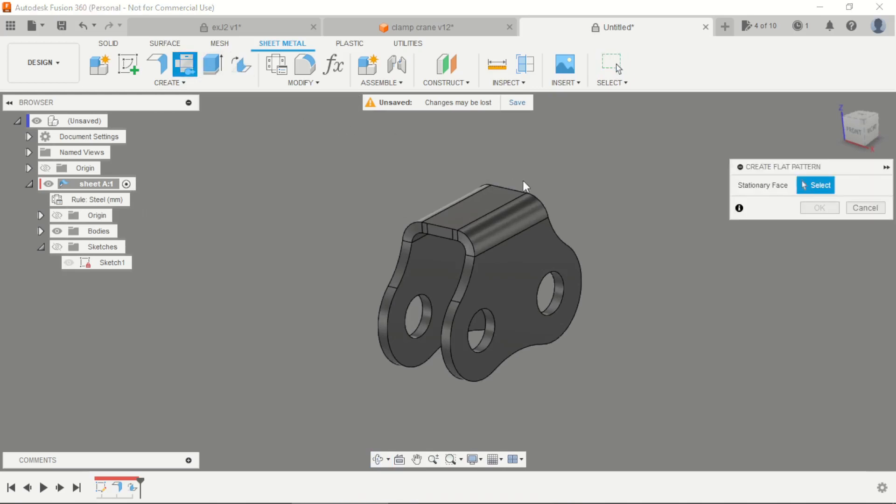
pyautogui.click(471, 211)
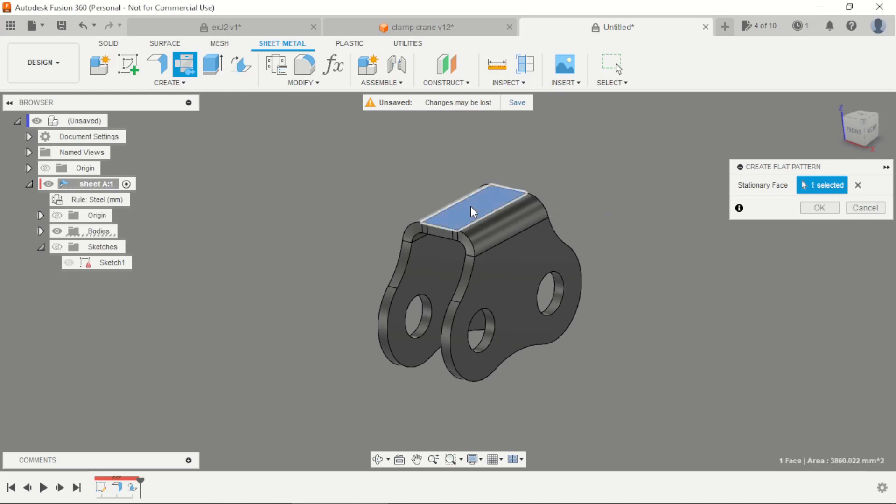
pyautogui.click(820, 208)
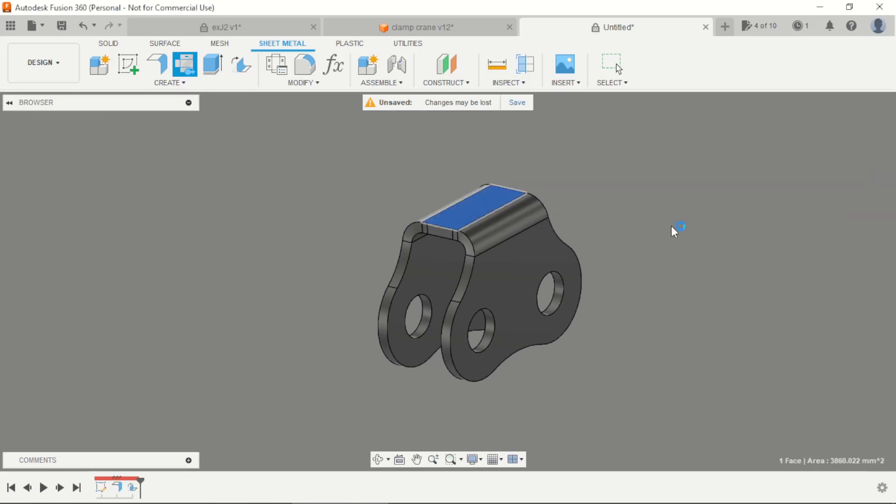
pyautogui.scroll(-5, 449, 196)
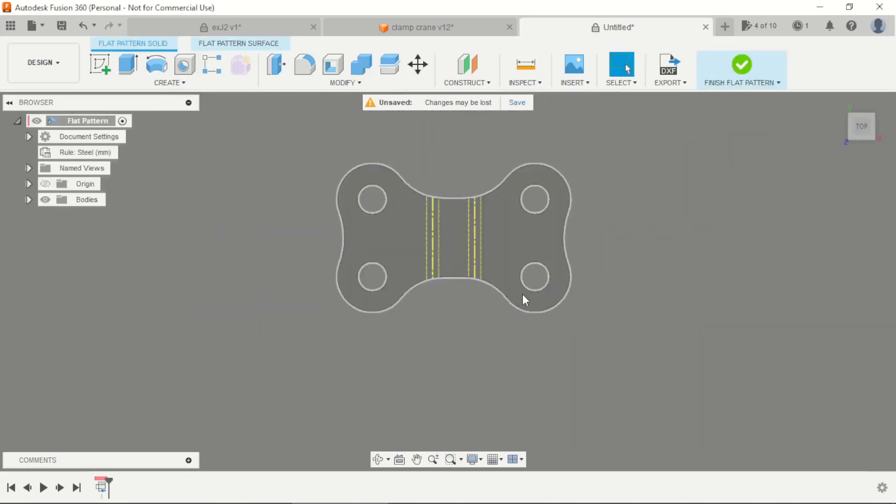
pyautogui.scroll(4, 469, 194)
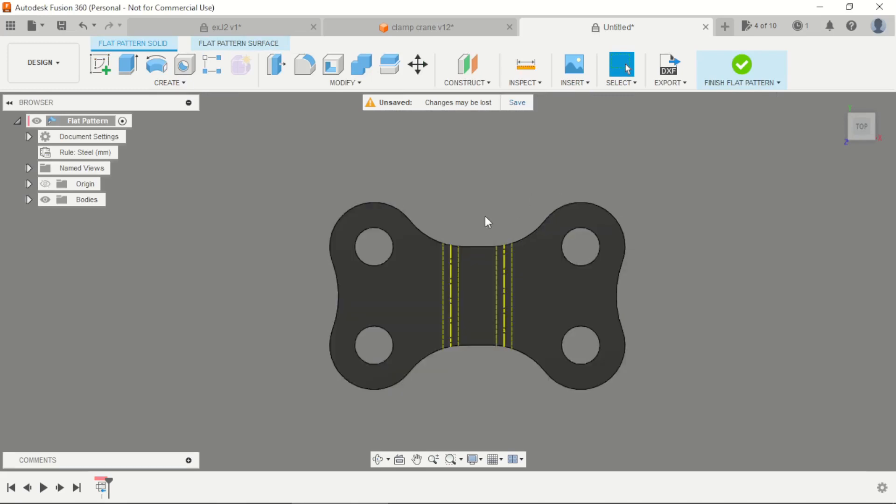
pyautogui.click(742, 66)
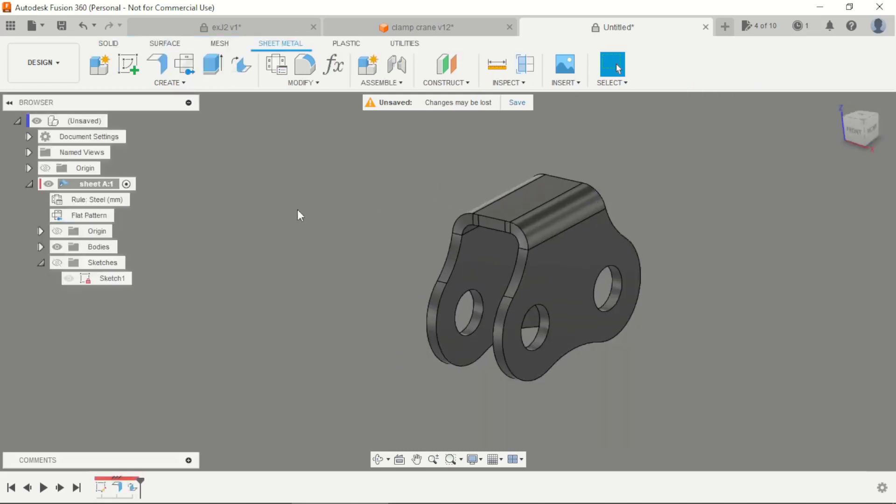
# Measure the distance between the two outer side faces of sheet A and check it against the sheetA.pdf drawing in Acrobat Reader
pyautogui.press('i')
pyautogui.click(497, 256)
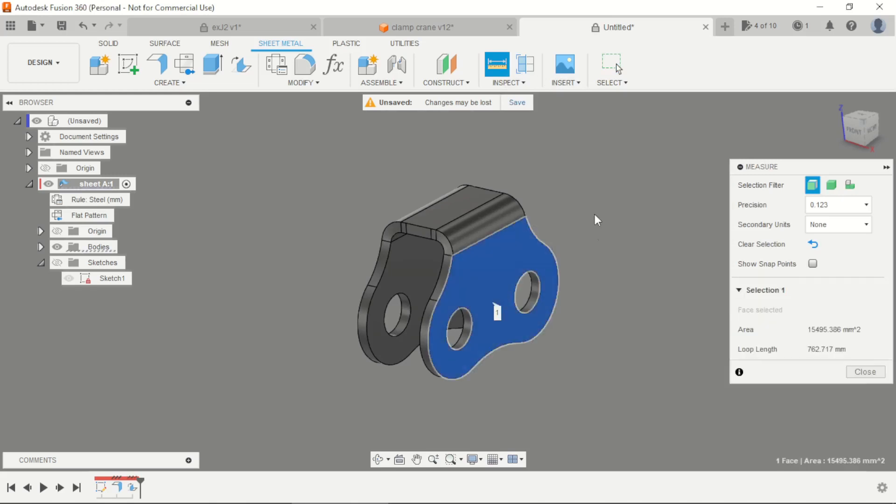
pyautogui.keyDown('shift'); pyautogui.moveTo(595, 214); pyautogui.dragTo(665, 209, button='middle'); pyautogui.keyUp('shift')
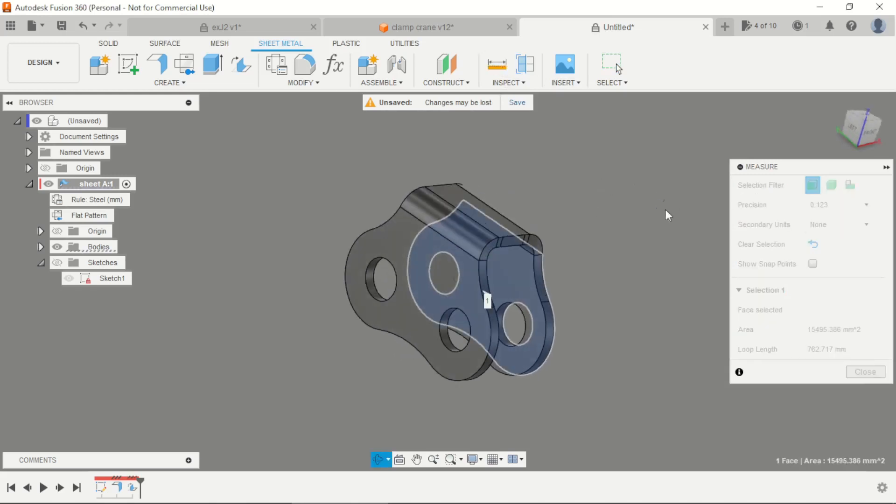
pyautogui.click(421, 253)
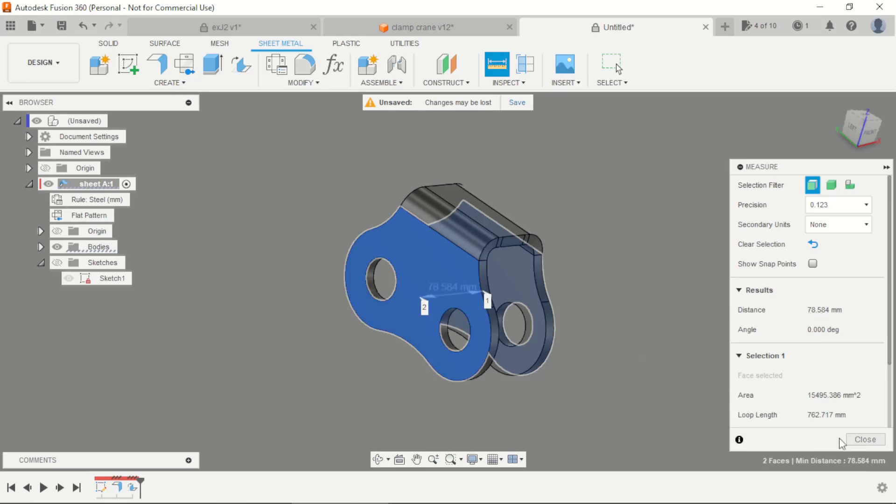
pyautogui.click(854, 440)
pyautogui.hotkey('alt', 'Tab')
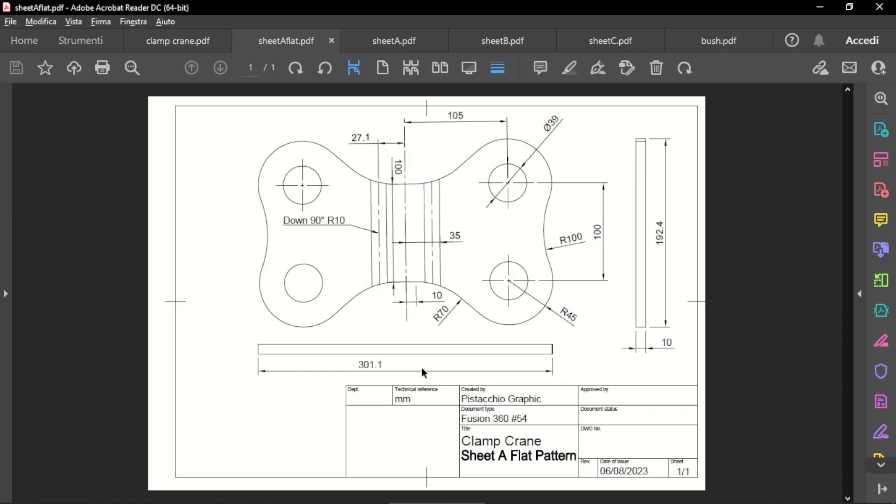
pyautogui.click(391, 42)
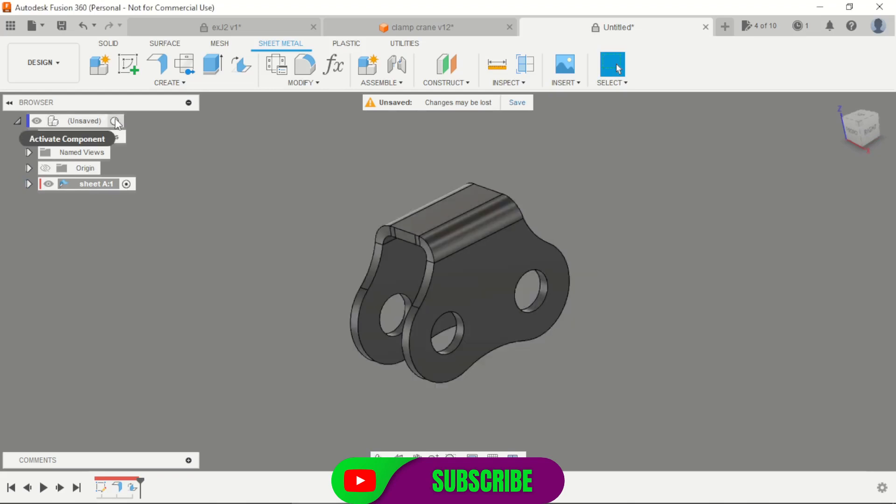
# Back in Fusion 360, activate the top-level assembly and create an internal sheet metal component named "sheet B" with the Steel (mm) rule
pyautogui.click(114, 121)
pyautogui.click(280, 175)
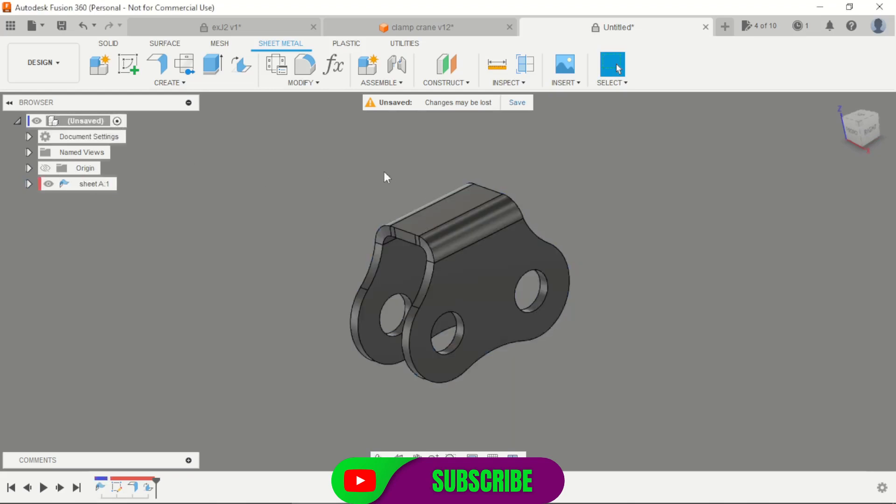
pyautogui.scroll(-1, 398, 170)
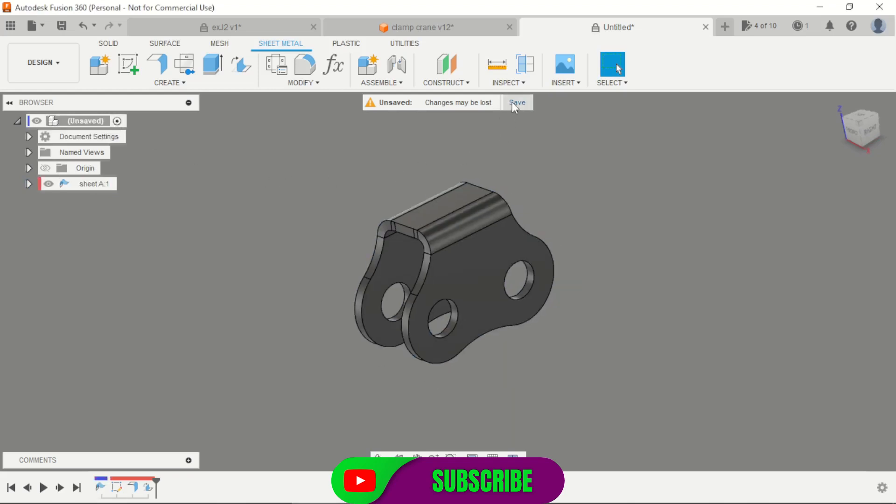
pyautogui.click(372, 69)
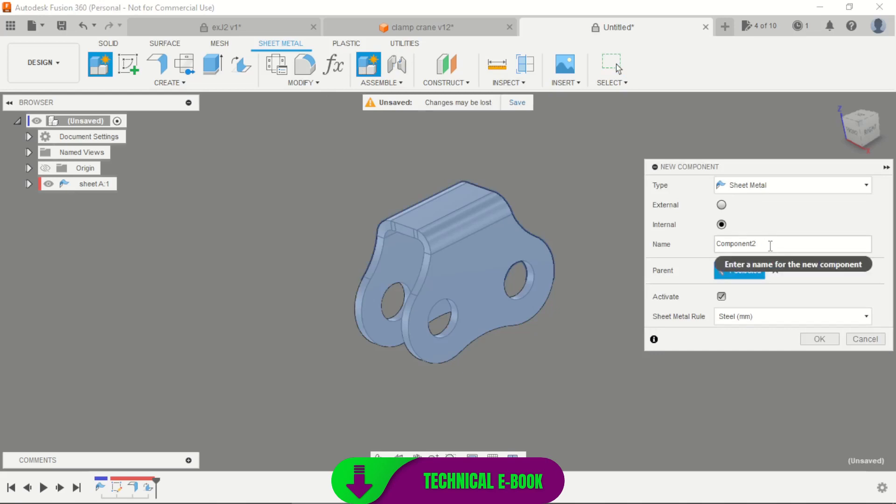
pyautogui.moveTo(769, 243); pyautogui.dragTo(686, 253)
pyautogui.write('she')
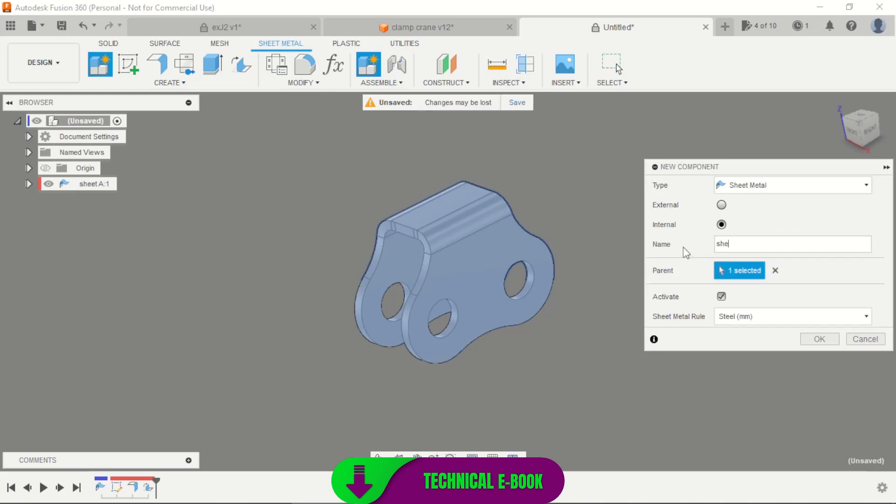
pyautogui.write('et B')
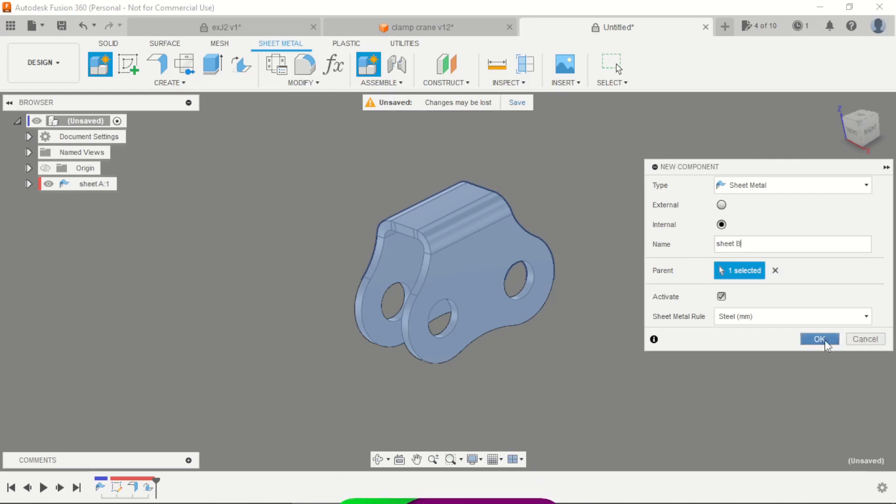
pyautogui.click(820, 339)
# Hide sheet A and start a sketch on the front plane inside sheet B
pyautogui.click(49, 184)
pyautogui.click(108, 43)
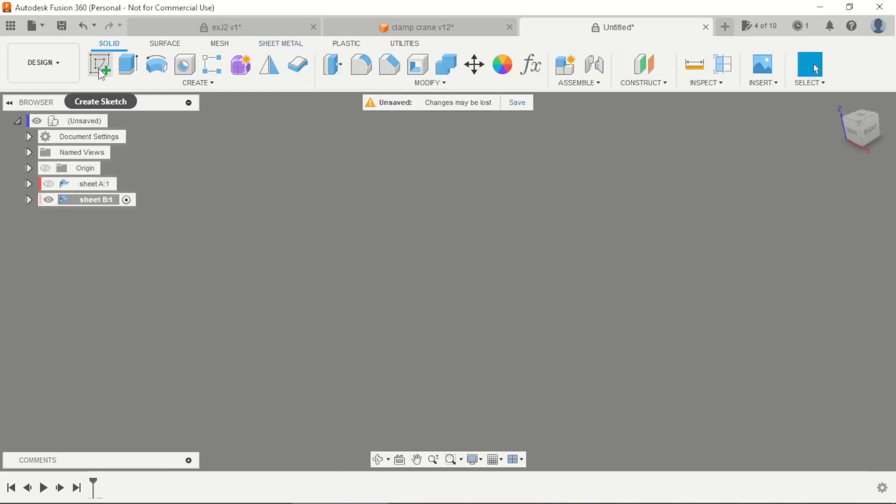
pyautogui.click(99, 69)
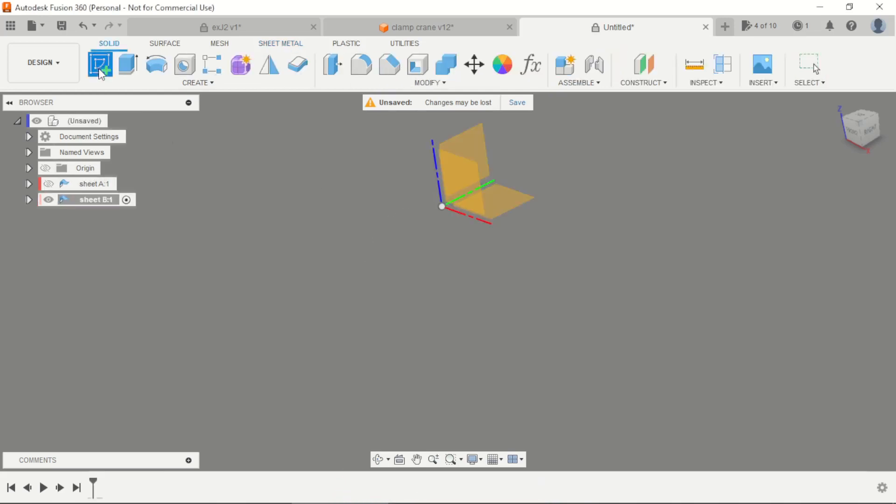
pyautogui.click(473, 187)
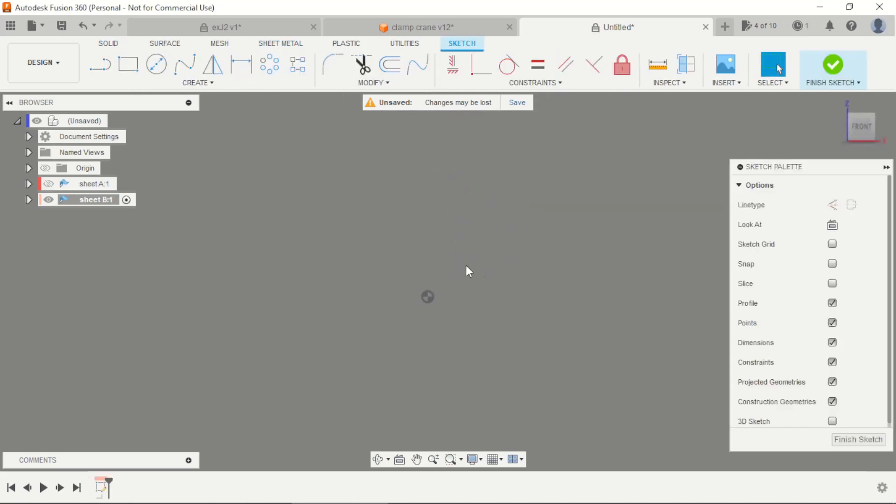
# Switch to Acrobat Reader and examine the dimensions in the sheetB.pdf drawing, then return to Fusion 360
pyautogui.hotkey('alt', 'Tab')
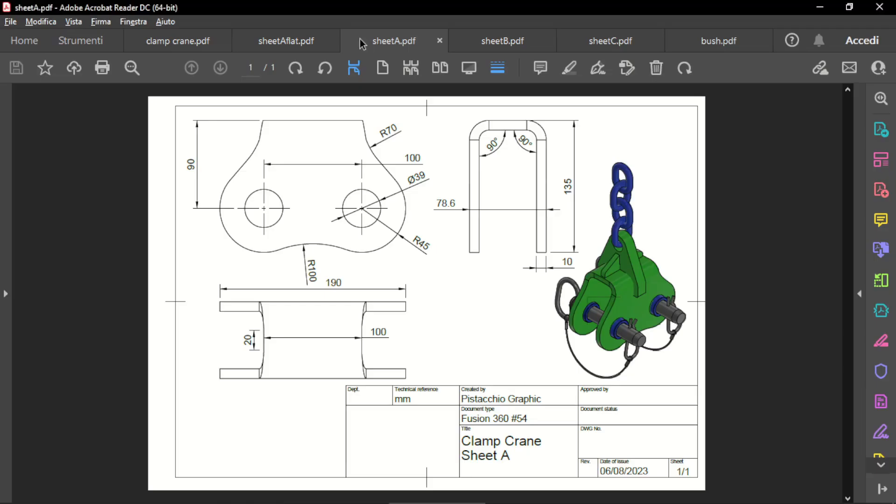
pyautogui.click(504, 45)
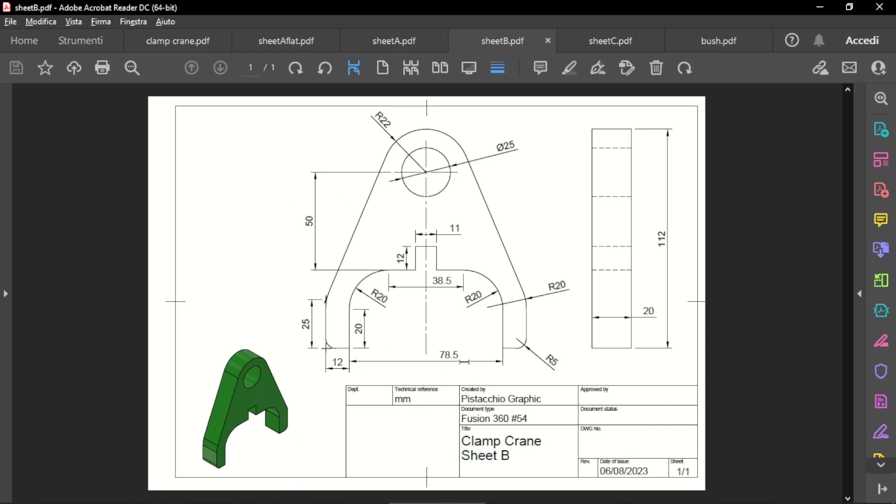
pyautogui.hotkey('alt', 'Tab')
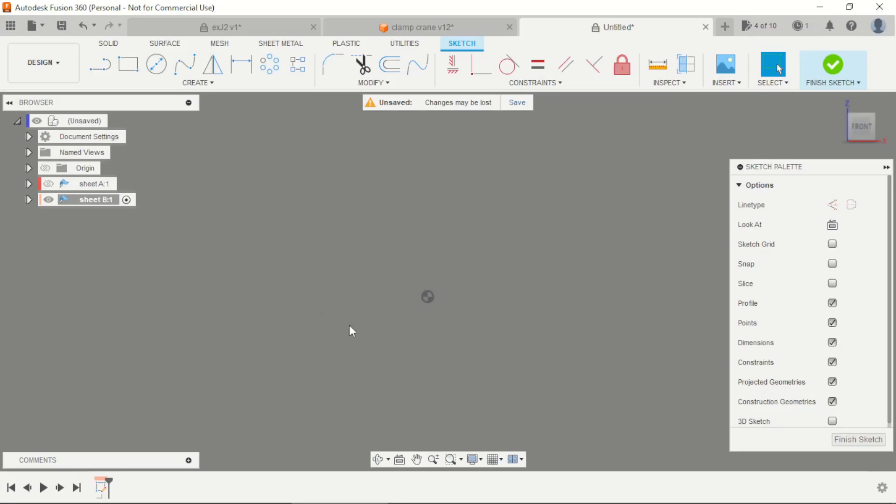
# Draw a horizontal line about 109 mm long above the origin and a short vertical line up from its right end
pyautogui.click(94, 70)
pyautogui.click(332, 256)
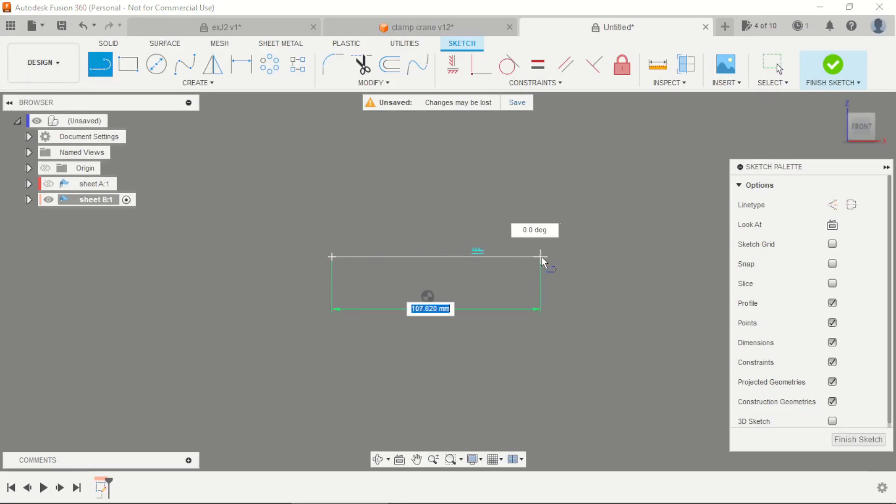
pyautogui.click(544, 256)
pyautogui.moveTo(543, 257); pyautogui.dragTo(544, 234)
pyautogui.press('Escape')
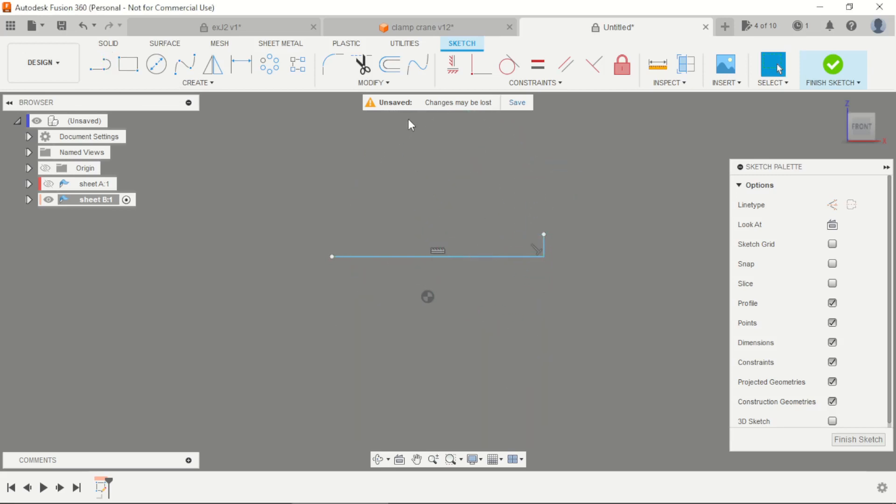
# Constrain the horizontal line's midpoint to the origin and pull the vertical line's free end down below the horizontal line
pyautogui.click(537, 83)
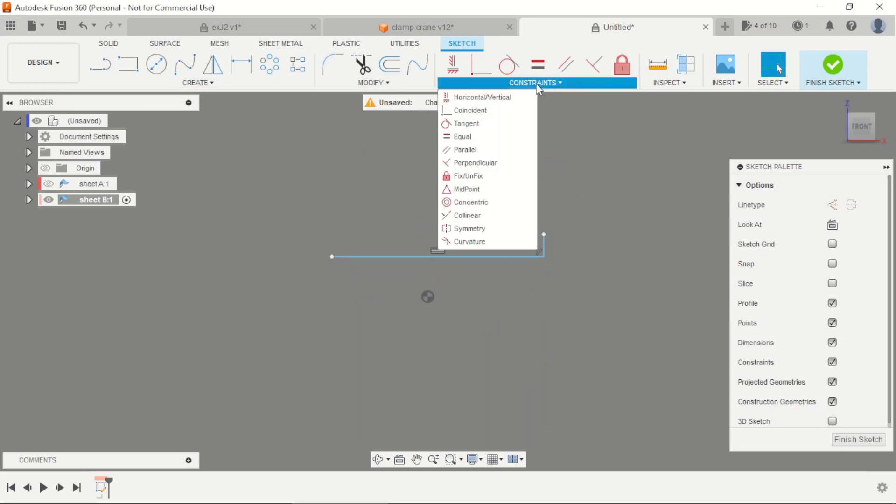
pyautogui.click(477, 190)
pyautogui.click(472, 256)
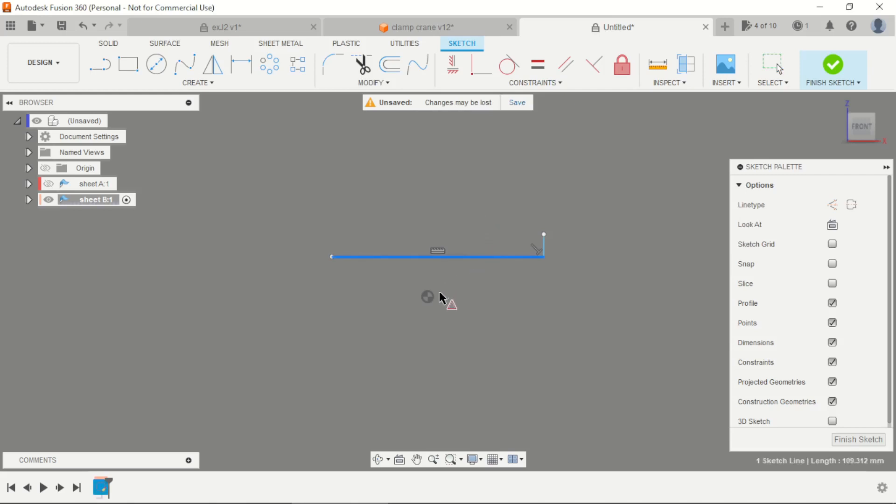
pyautogui.click(429, 297)
pyautogui.scroll(2, 451, 322)
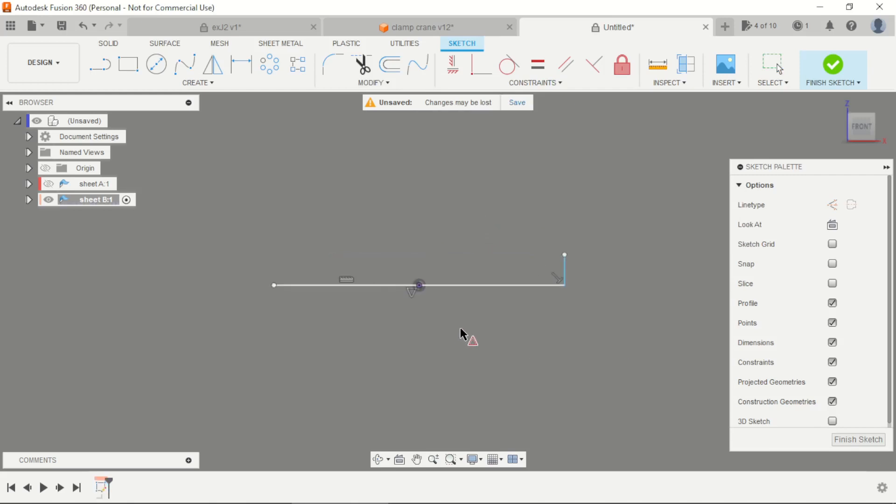
pyautogui.press('Escape')
pyautogui.moveTo(565, 255); pyautogui.dragTo(586, 411)
pyautogui.scroll(-3, 399, 286)
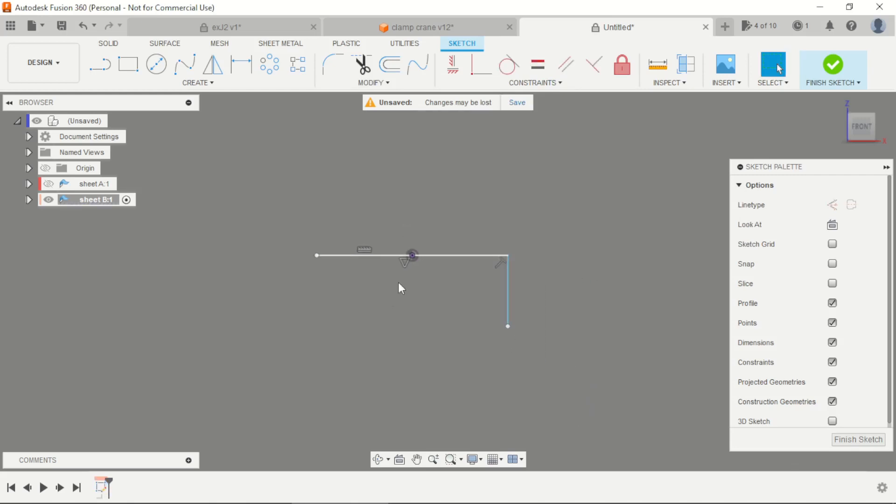
# Dimension the horizontal line's length to 78.6 mm, placing the dimension above it
pyautogui.scroll(3, 401, 301)
pyautogui.press('d')
pyautogui.click(452, 229)
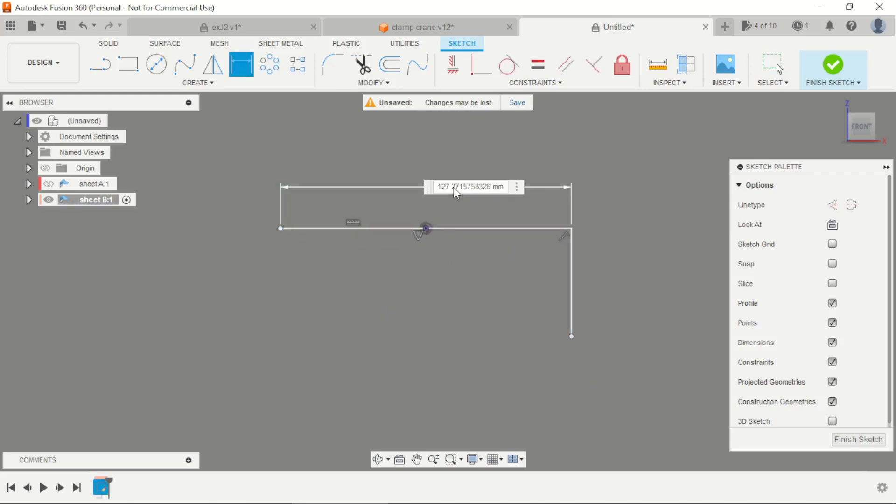
pyautogui.click(454, 187)
pyautogui.write('78')
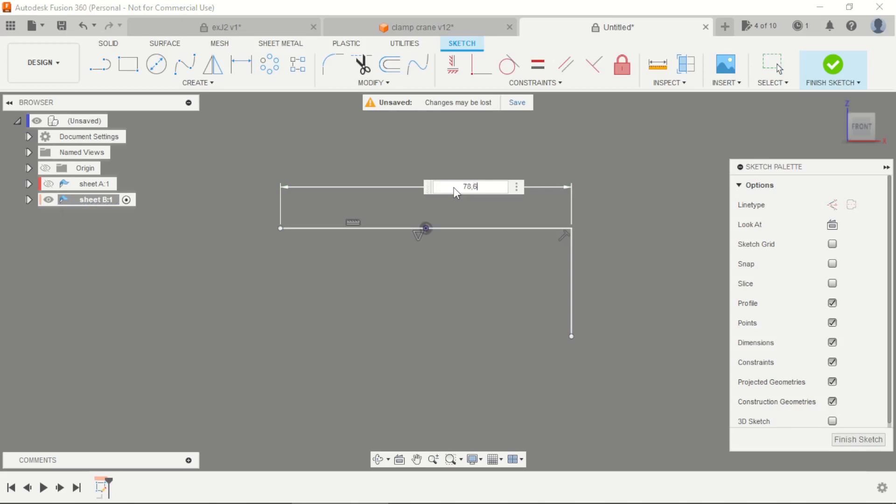
pyautogui.write(',6')
pyautogui.press('Return')
pyautogui.press('Escape')
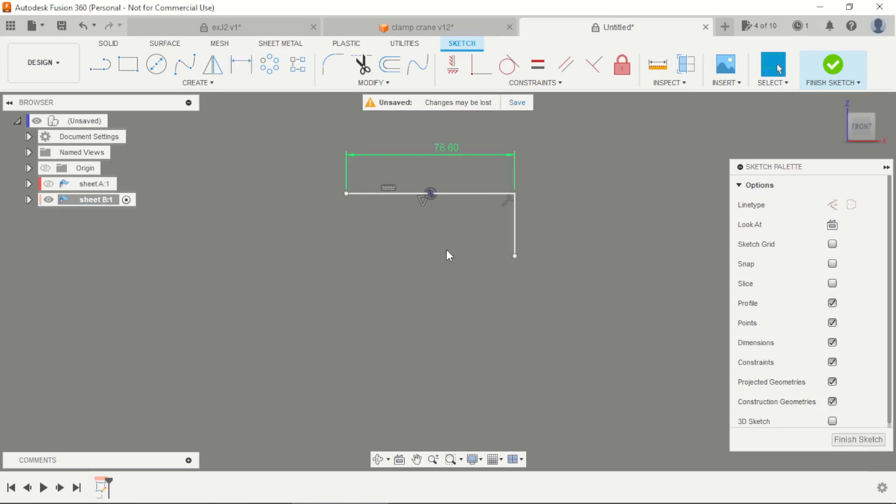
# Recheck sheetB.pdf and draw the left outline from the horizontal line's left end: down, outward, up along the outside and slanting inward
pyautogui.hotkey('alt', 'Tab')
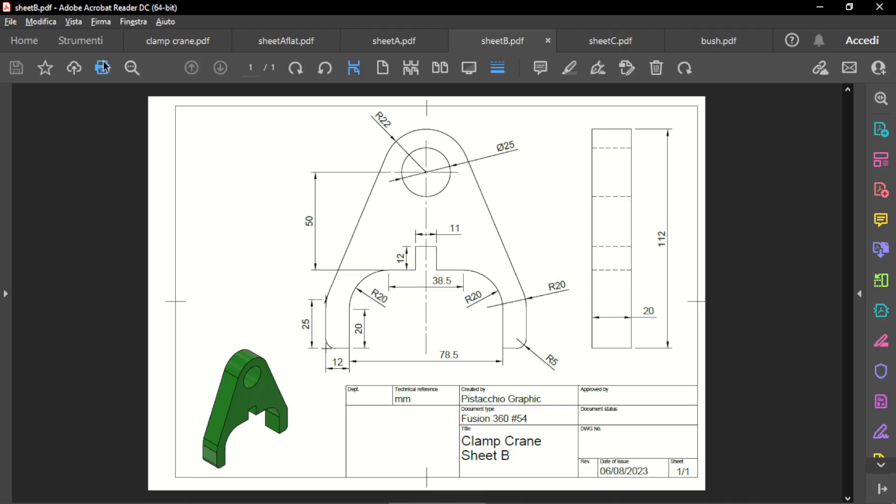
pyautogui.hotkey('alt', 'Tab')
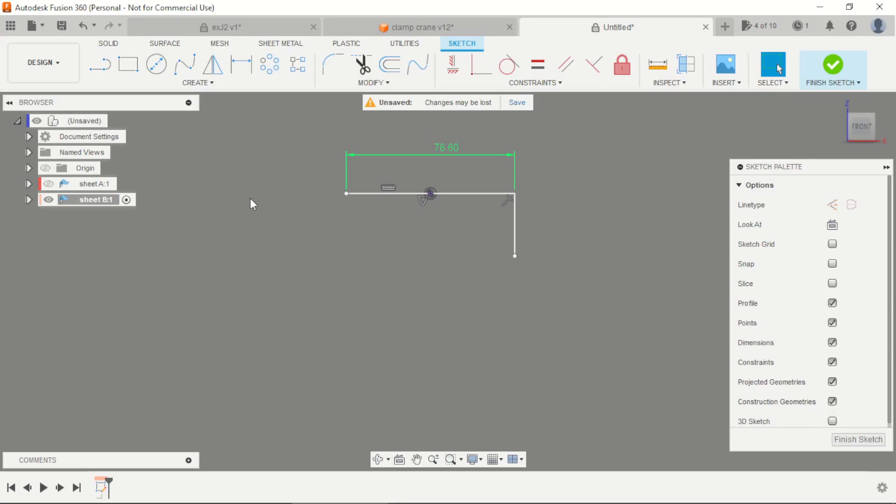
pyautogui.click(100, 64)
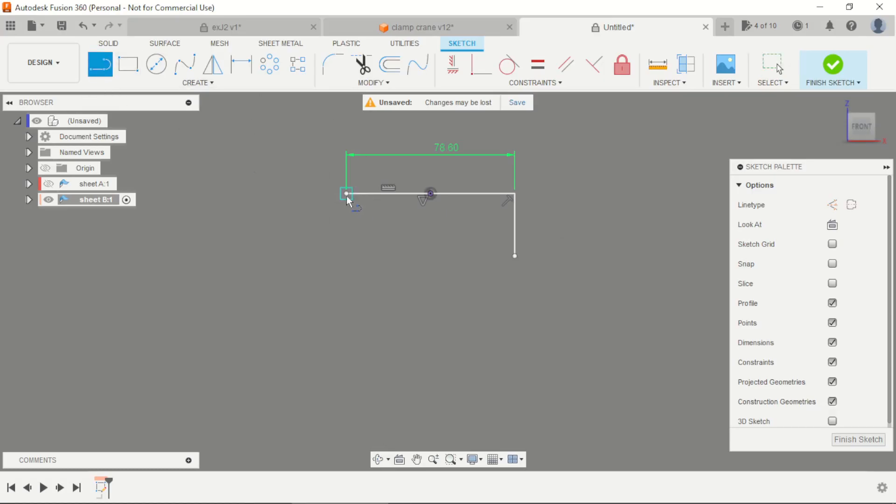
pyautogui.click(346, 193)
pyautogui.click(346, 346)
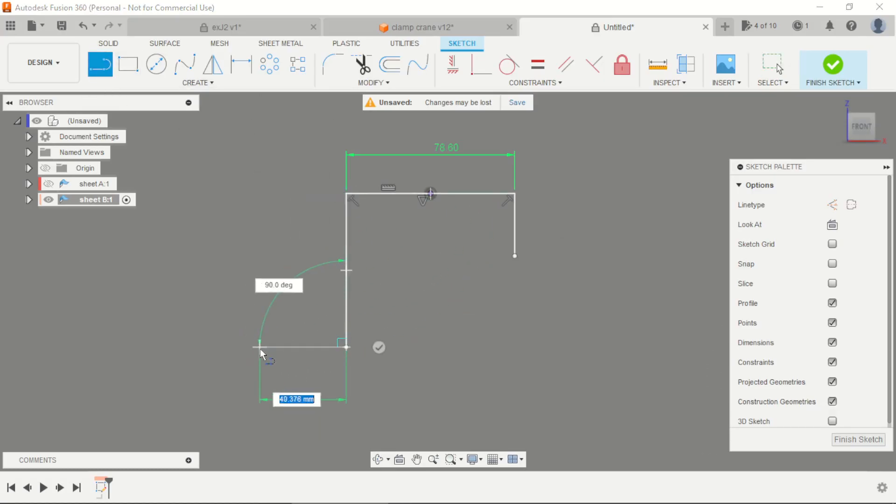
pyautogui.click(270, 348)
pyautogui.scroll(-3, 276, 363)
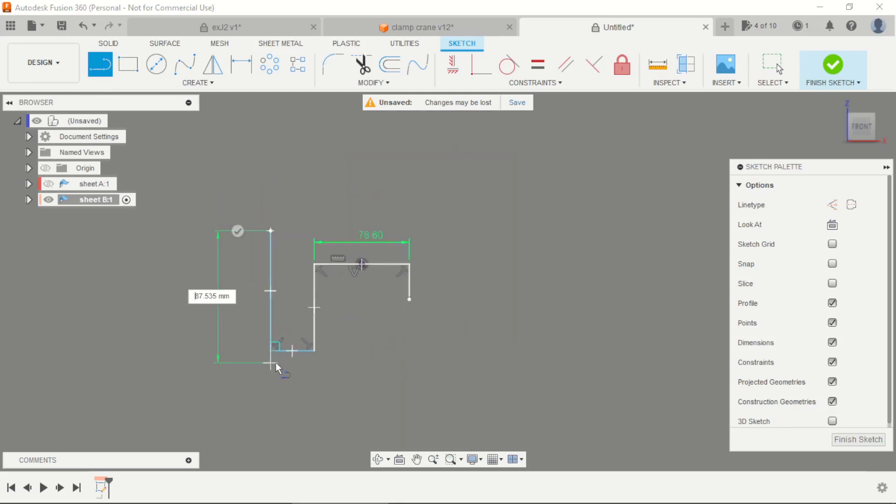
pyautogui.scroll(-3, 276, 363)
pyautogui.scroll(4, 306, 222)
pyautogui.click(303, 246)
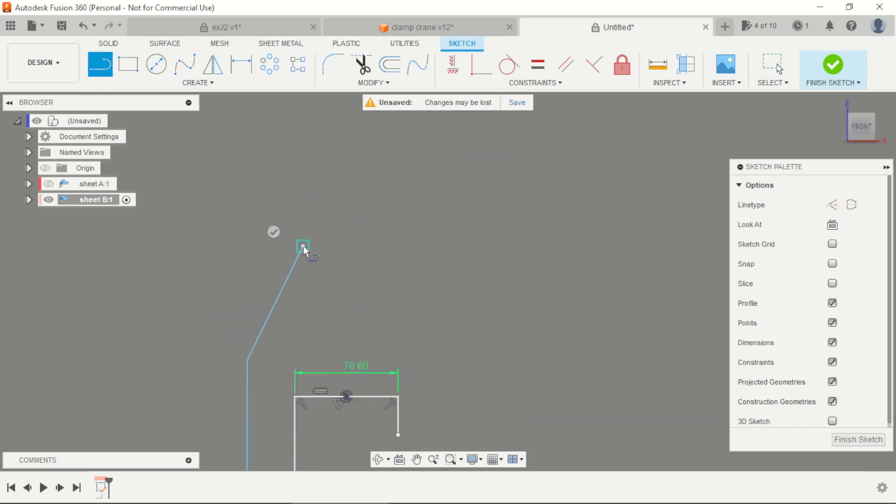
pyautogui.scroll(-3, 322, 248)
pyautogui.scroll(2, 315, 254)
pyautogui.press('Escape')
pyautogui.scroll(-2, 335, 257)
pyautogui.scroll(2, 363, 378)
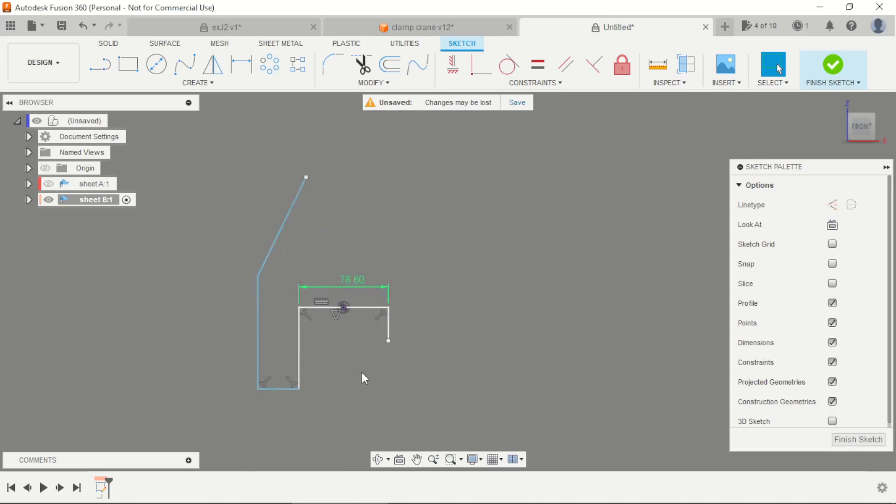
pyautogui.scroll(2, 362, 373)
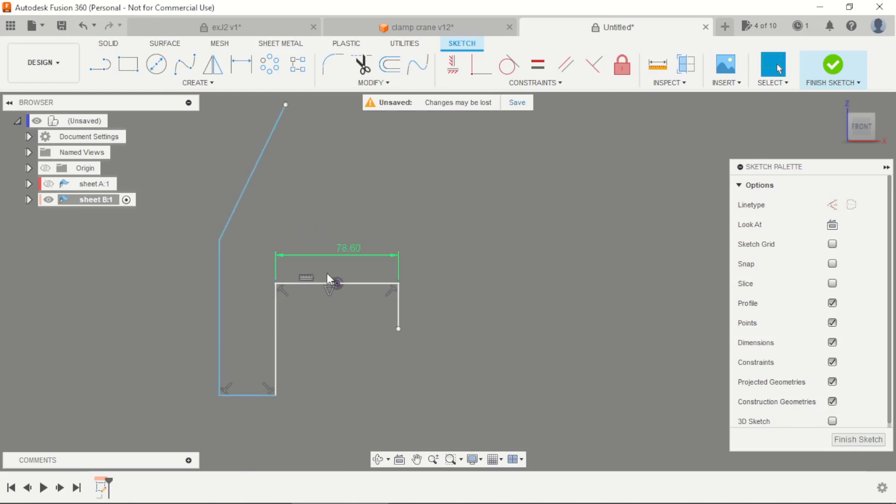
# Align the right inner vertical line's free end horizontally with the lower end of the left inner vertical line
pyautogui.click(452, 64)
pyautogui.click(396, 330)
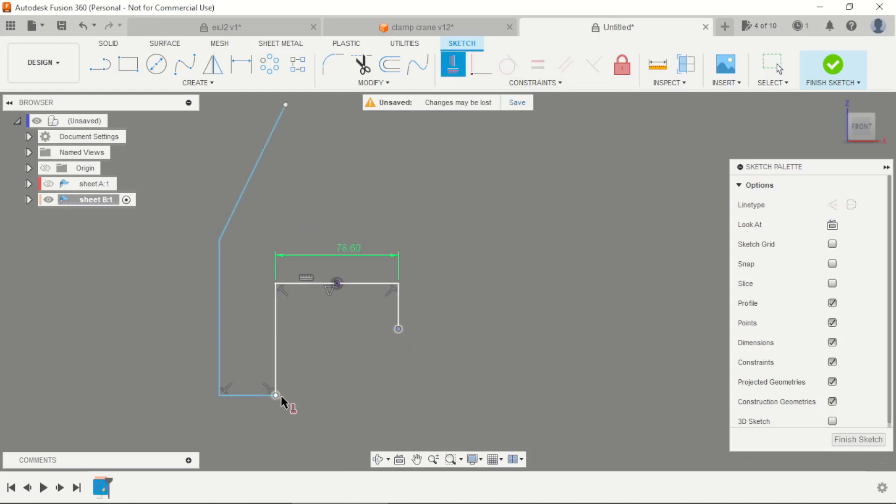
pyautogui.click(281, 396)
pyautogui.scroll(2, 340, 397)
pyautogui.press('Escape')
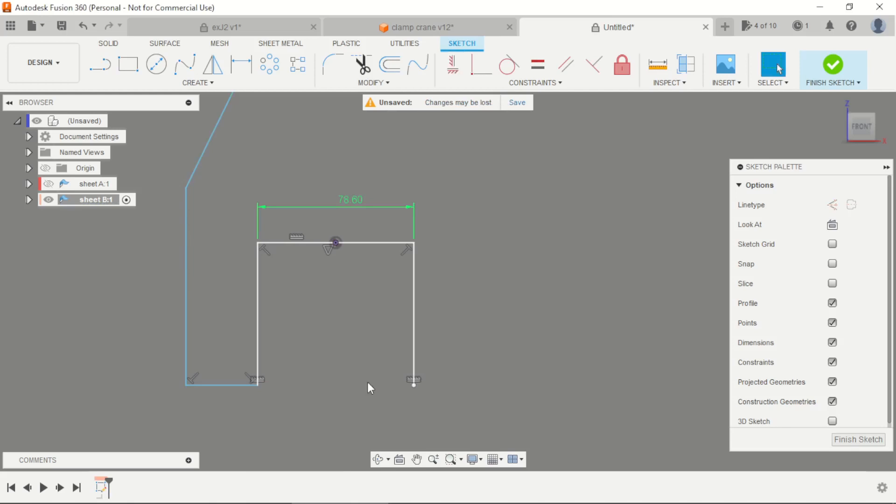
# Draw the right outline from the right inner line's lower end: a short line outward, a vertical line up and a line slanting inward
pyautogui.press('l')
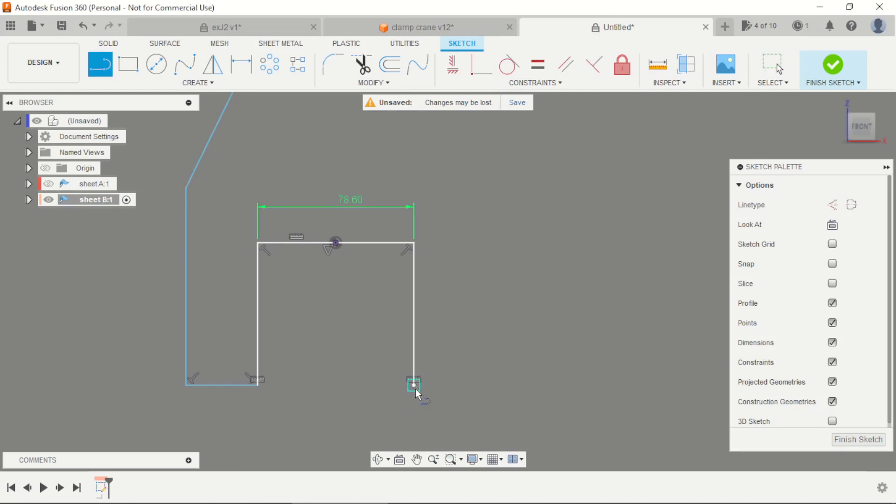
pyautogui.click(413, 385)
pyautogui.click(472, 385)
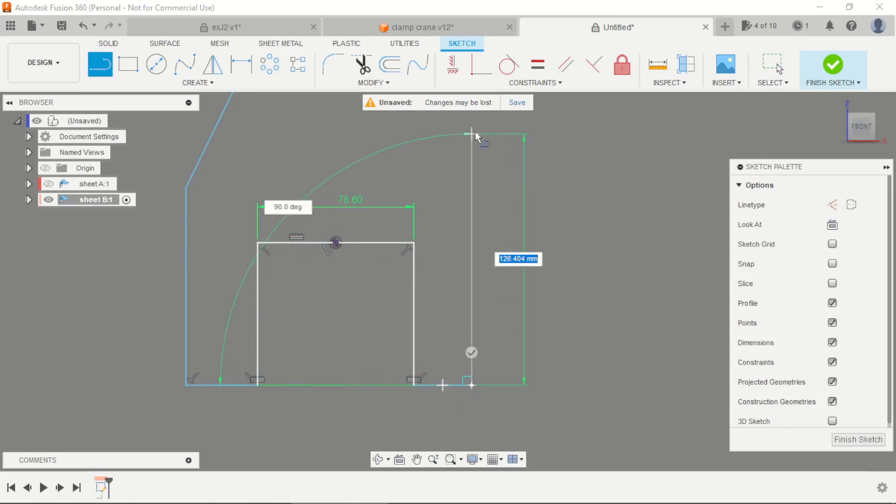
pyautogui.click(476, 131)
pyautogui.scroll(-3, 468, 304)
pyautogui.scroll(2, 422, 195)
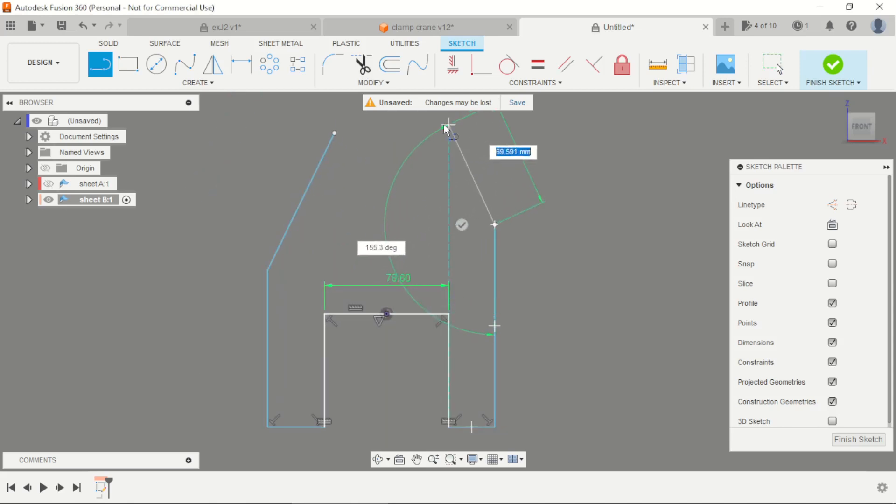
pyautogui.click(445, 125)
pyautogui.click(419, 138)
pyautogui.scroll(1, 365, 277)
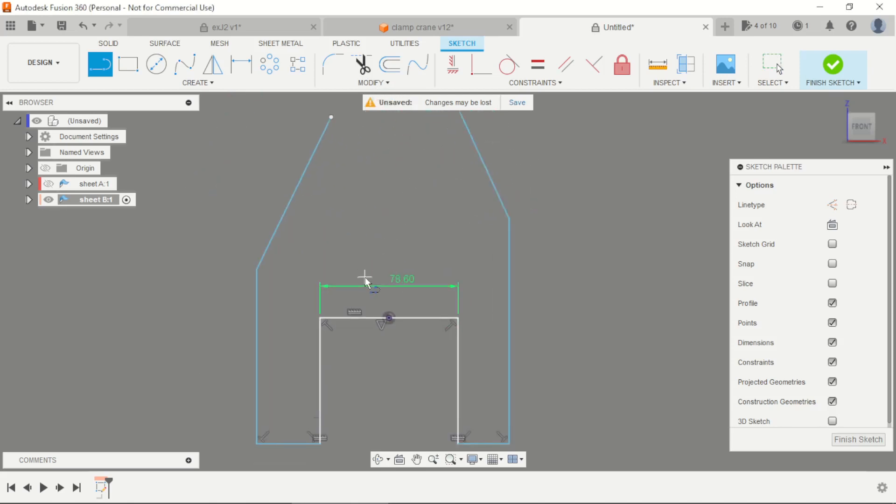
# Draw a center rectangle about 17.5 mm wide and 28.6 mm high above the origin, its lower edge on the 78.6 mm line
pyautogui.scroll(1, 365, 277)
pyautogui.click(129, 64)
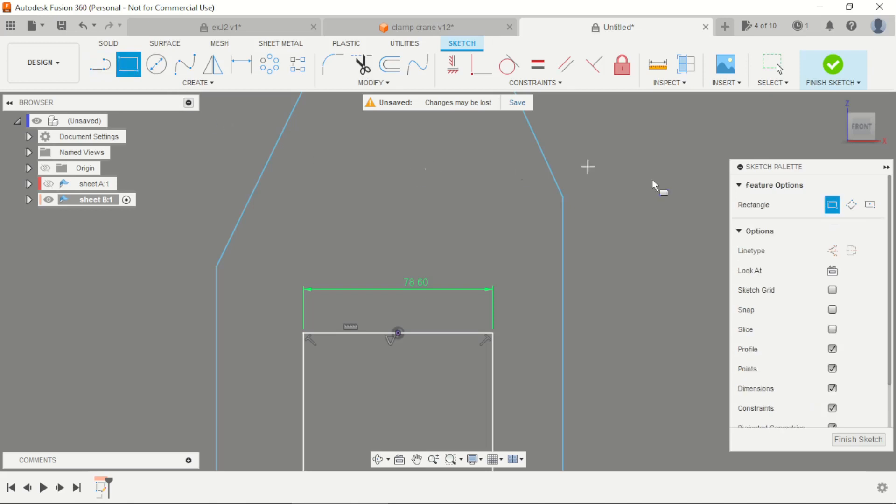
pyautogui.click(870, 204)
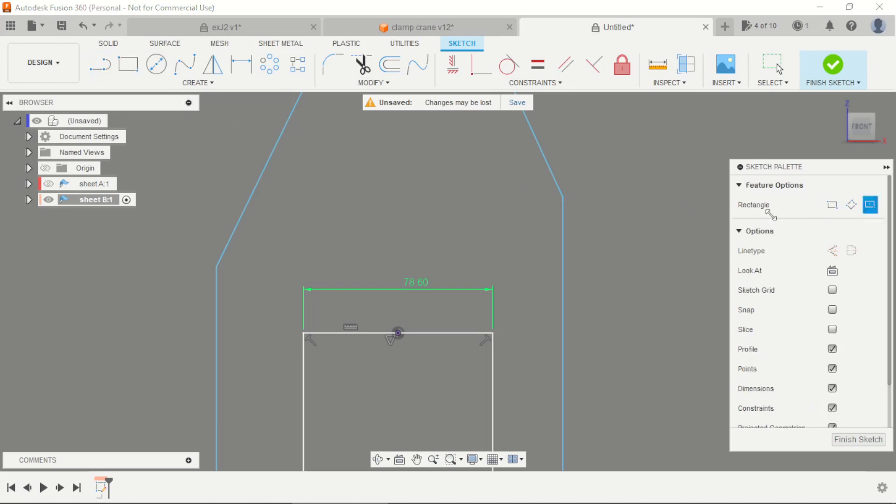
pyautogui.click(832, 205)
pyautogui.scroll(1, 392, 344)
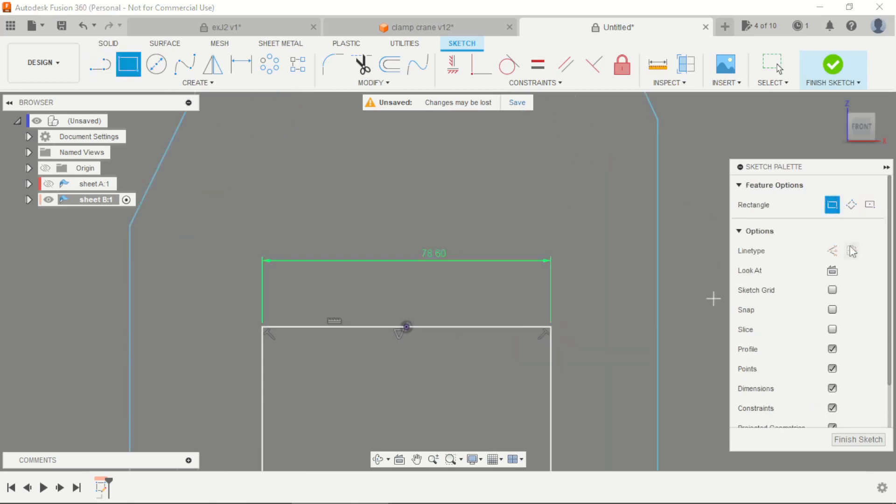
pyautogui.click(871, 204)
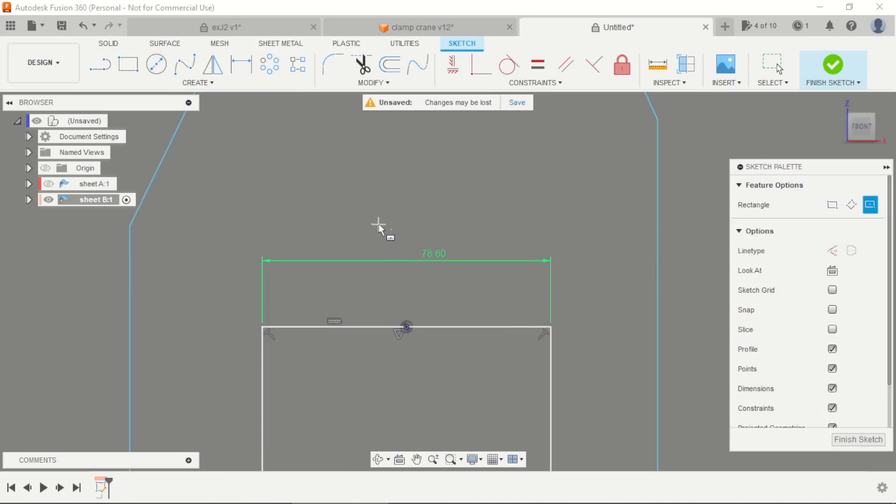
pyautogui.click(405, 274)
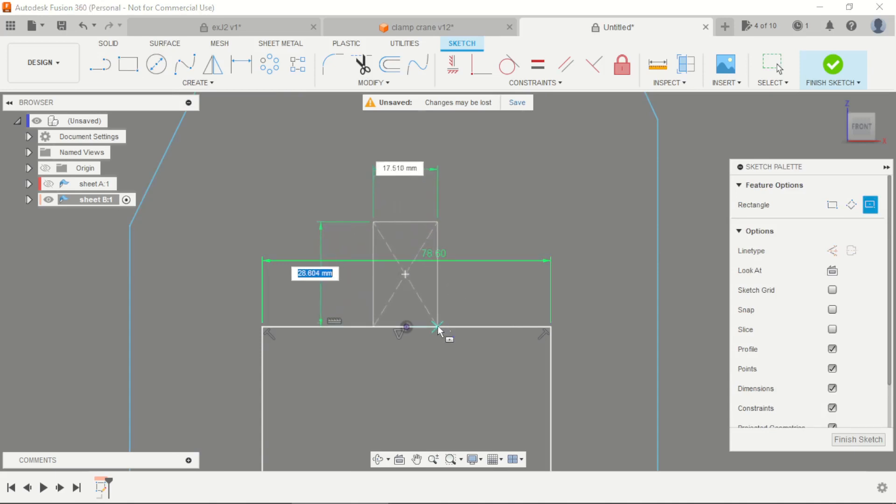
pyautogui.click(438, 327)
pyautogui.press('Escape')
pyautogui.scroll(-5, 449, 377)
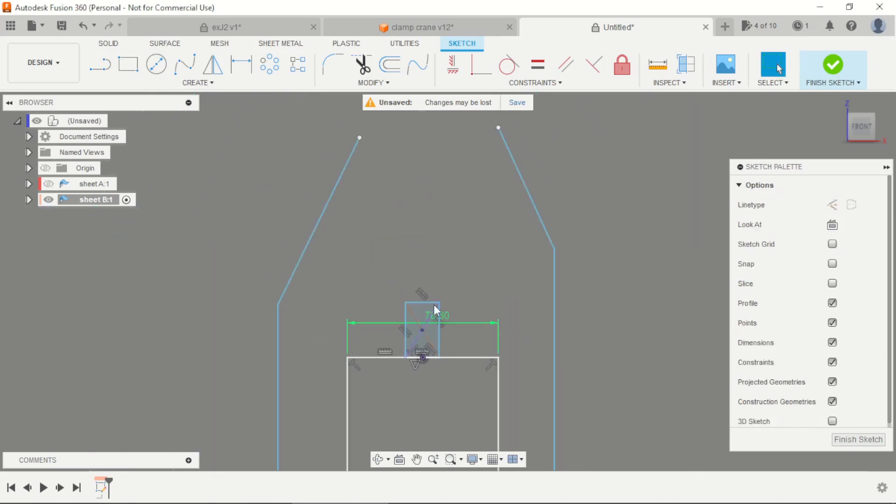
pyautogui.scroll(1, 423, 206)
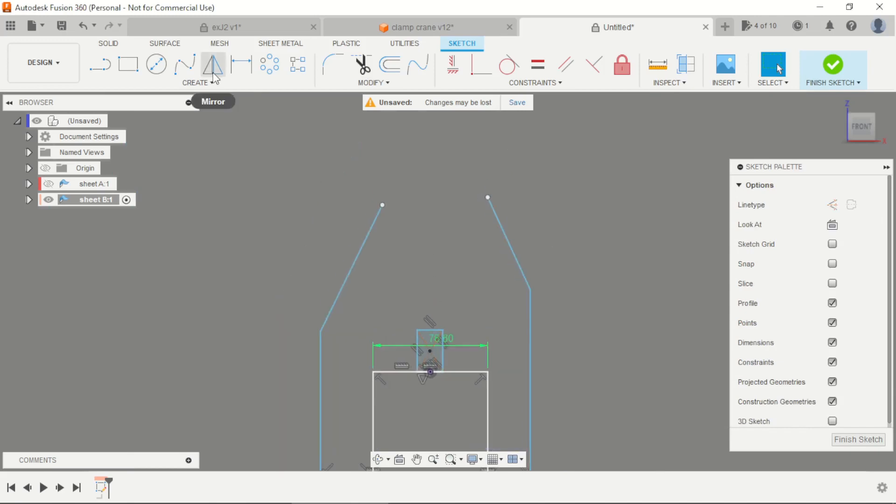
# Check the hole size in sheetB.pdf and draw a 25 mm diameter circle between the upper ends of the slanting lines
pyautogui.hotkey('alt', 'Tab')
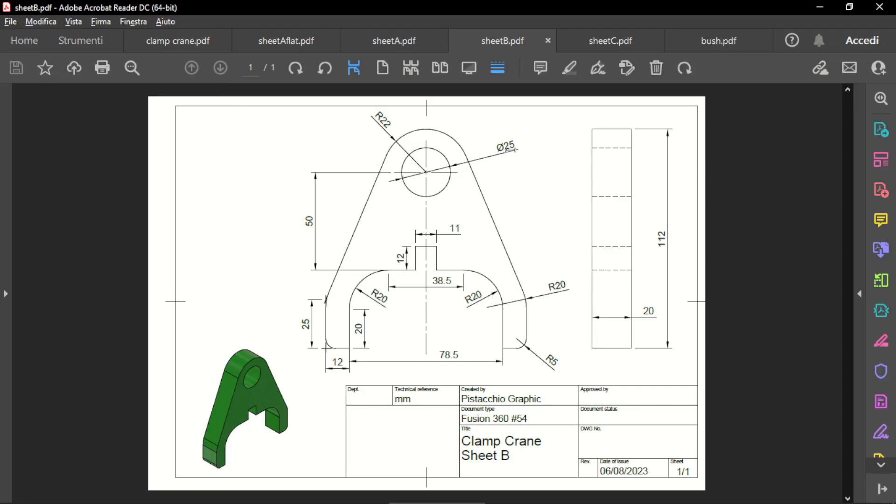
pyautogui.hotkey('alt', 'Tab')
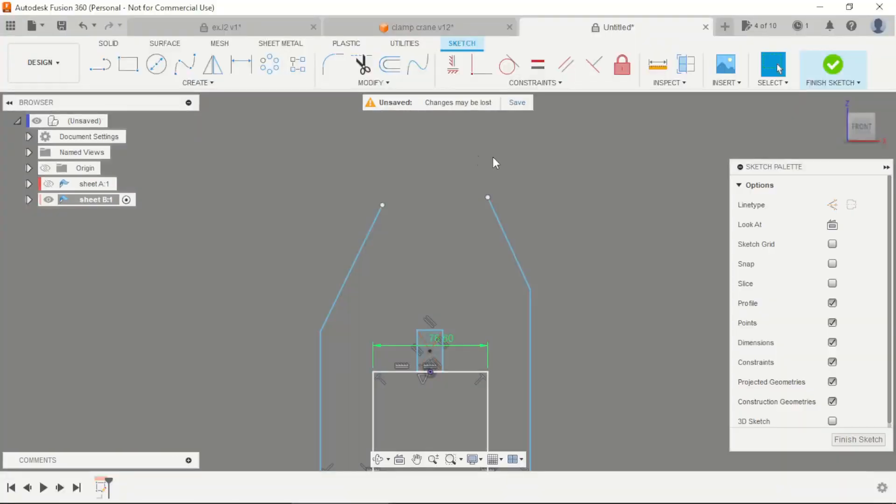
pyautogui.press('c')
pyautogui.click(432, 227)
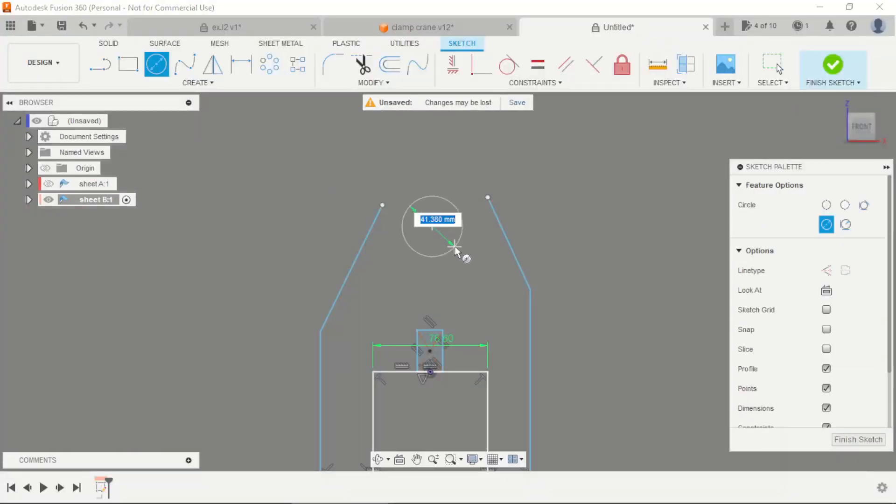
pyautogui.write('25')
pyautogui.press('Tab')
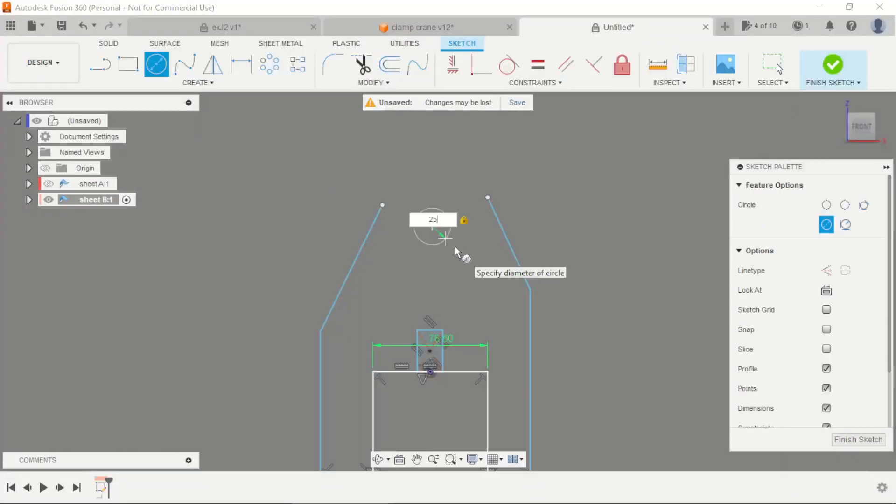
pyautogui.press('Return')
pyautogui.press('Escape')
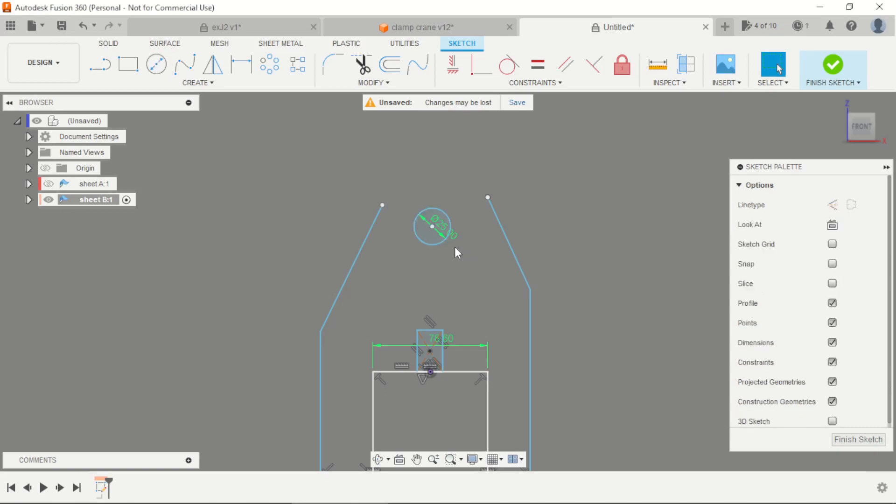
# Check the outer radius in sheetB.pdf and draw a 44 mm diameter circle concentric with the 25 mm circle
pyautogui.hotkey('alt', 'Tab')
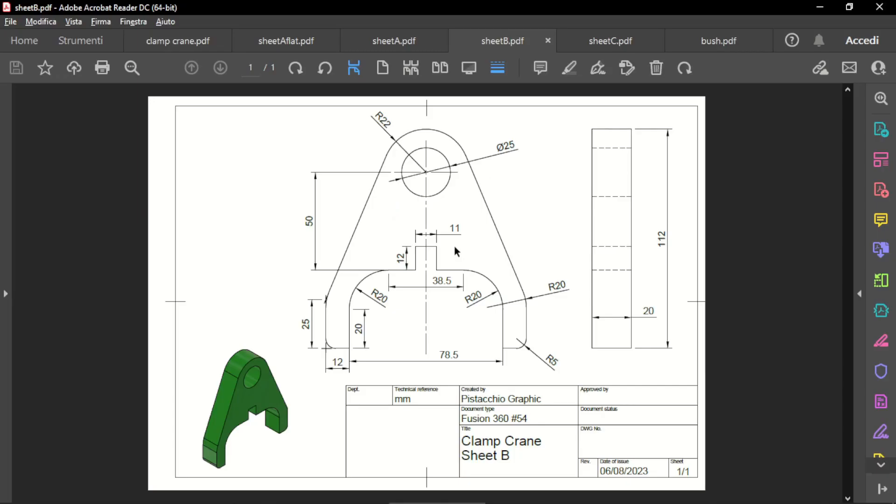
pyautogui.hotkey('alt', 'Tab')
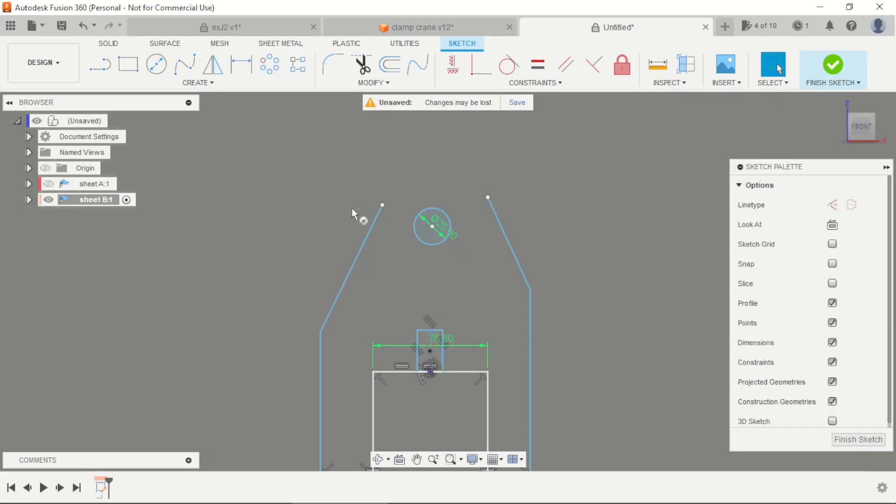
pyautogui.press('c')
pyautogui.scroll(3, 448, 245)
pyautogui.click(423, 216)
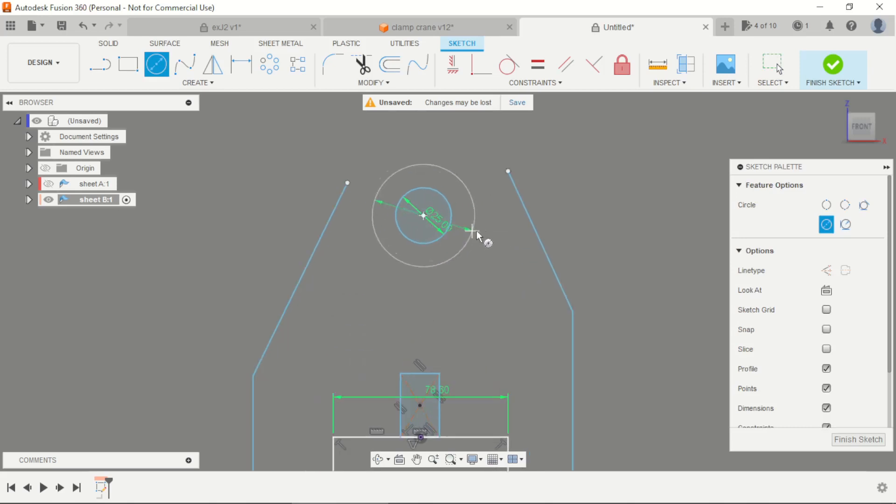
pyautogui.write('44')
pyautogui.press('Return')
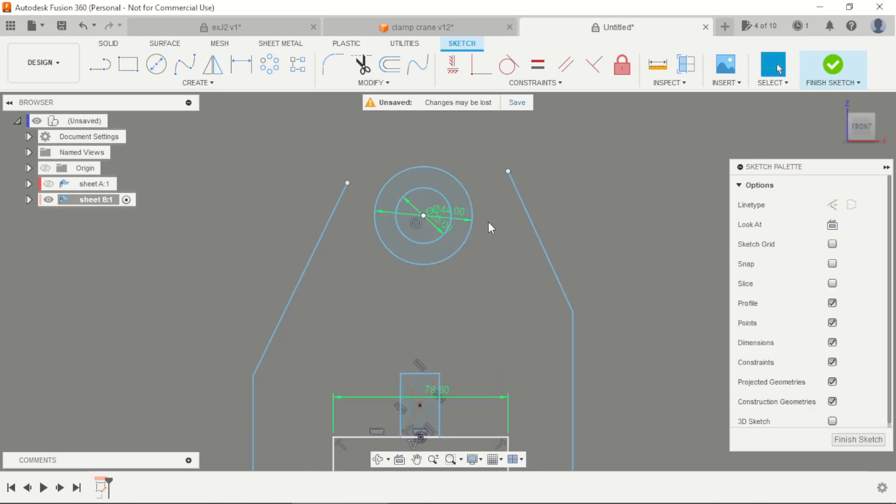
# Check the leg heights in sheetB.pdf and dimension the right inner vertical line to 40 mm
pyautogui.hotkey('alt', 'Tab')
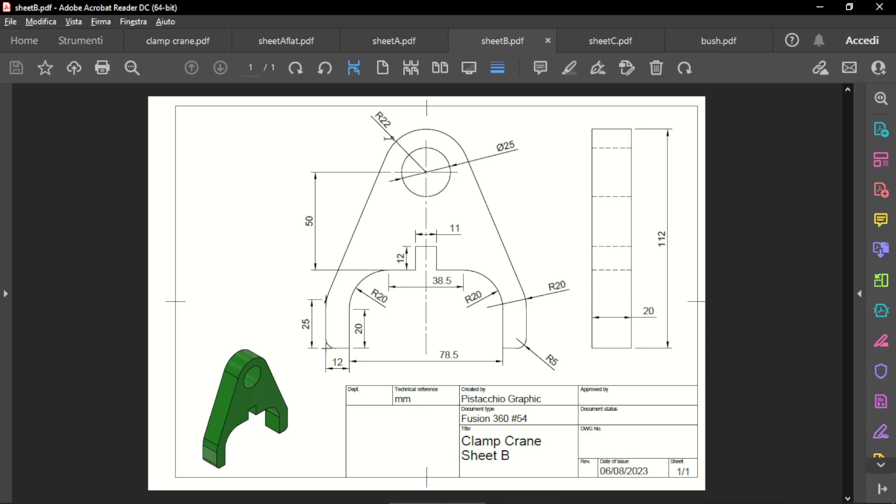
pyautogui.hotkey('alt', 'Tab')
pyautogui.scroll(-4, 365, 187)
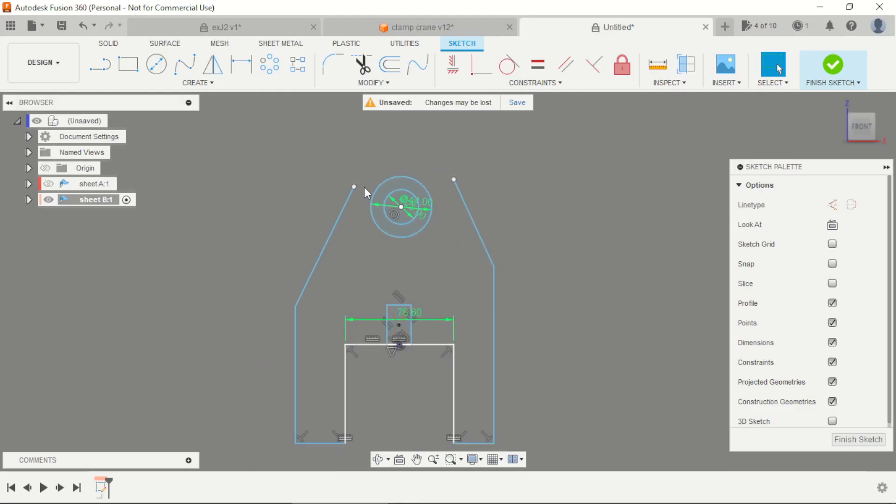
pyautogui.scroll(1, 354, 177)
pyautogui.scroll(-3, 355, 341)
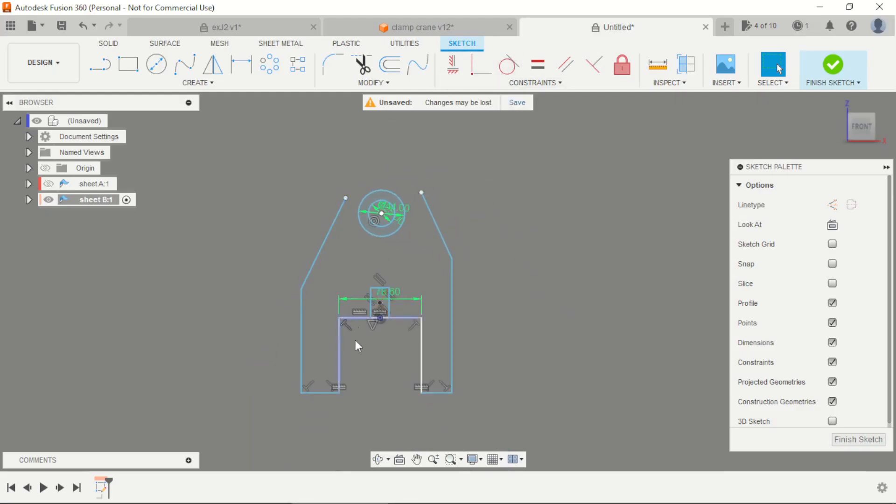
pyautogui.scroll(3, 362, 354)
pyautogui.scroll(1, 374, 364)
pyautogui.press('d')
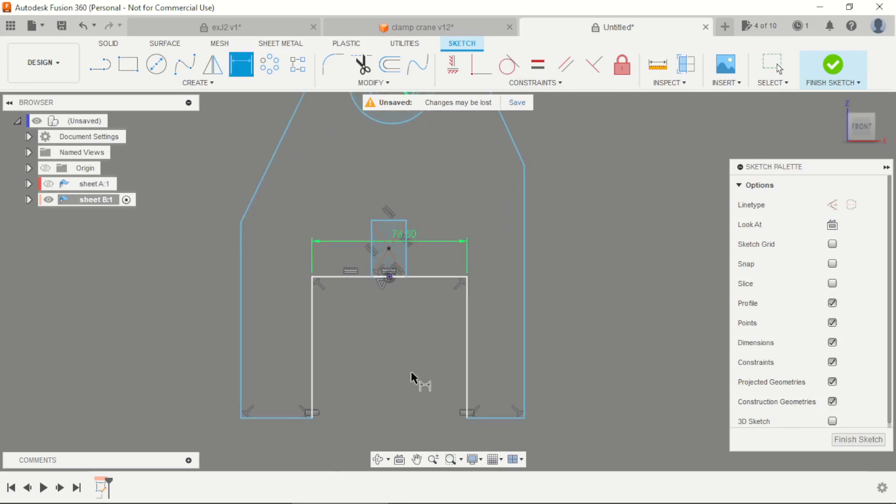
pyautogui.scroll(3, 444, 369)
pyautogui.click(486, 356)
pyautogui.click(453, 341)
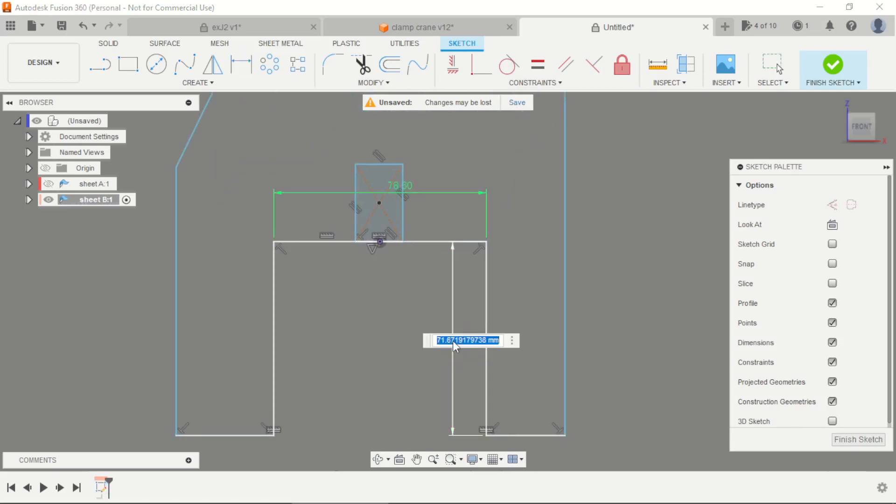
pyautogui.write('40')
pyautogui.press('Return')
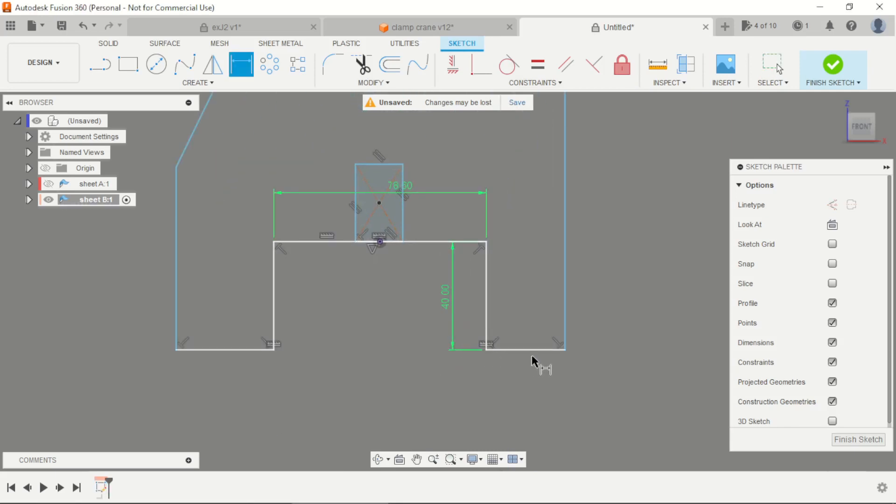
# Check the leg width in sheetB.pdf and dimension the right leg's short bottom line to 12 mm
pyautogui.hotkey('alt', 'Tab')
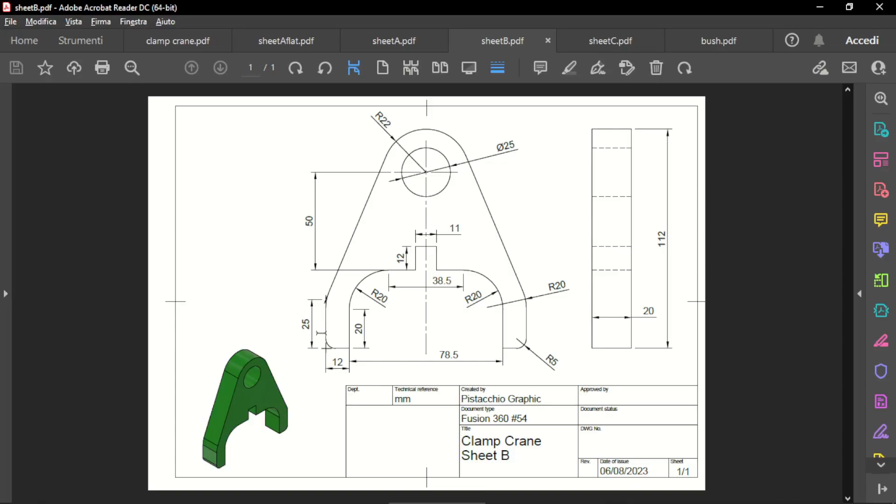
pyautogui.hotkey('alt', 'Tab')
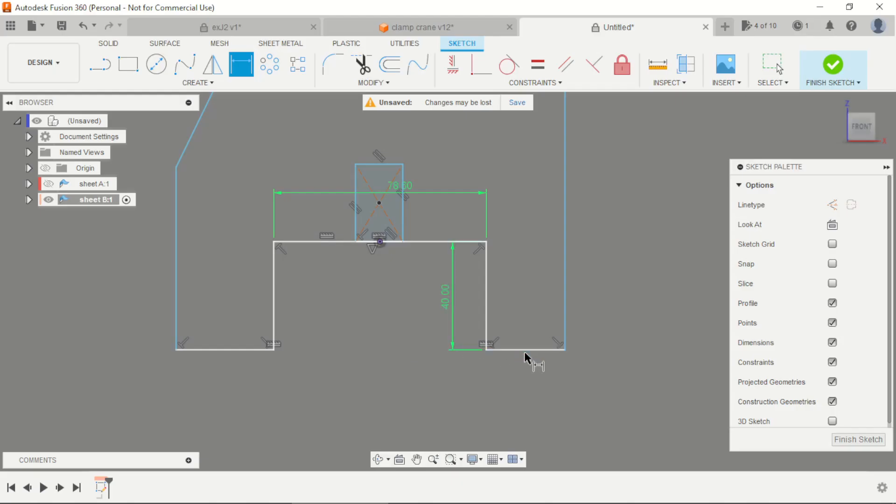
pyautogui.click(525, 350)
pyautogui.click(527, 385)
pyautogui.write('12')
pyautogui.press('Return')
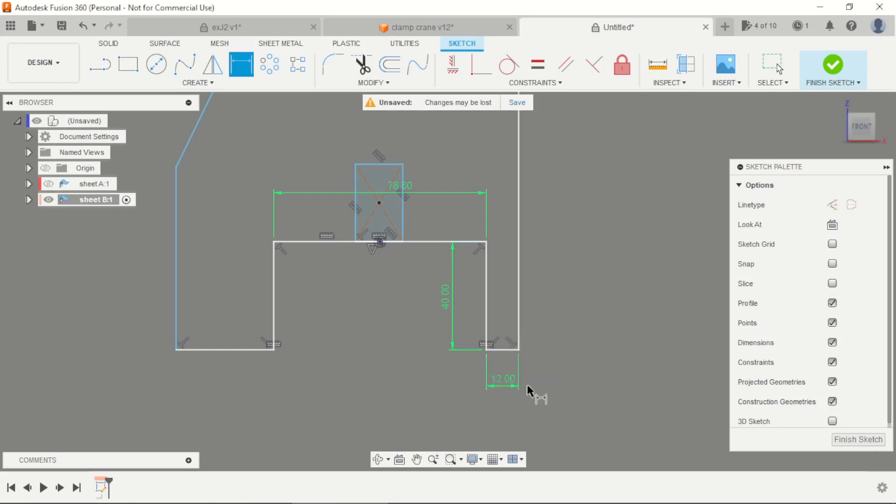
# Dimension the right leg's outer vertical line to 25 mm
pyautogui.scroll(-3, 530, 383)
pyautogui.click(525, 306)
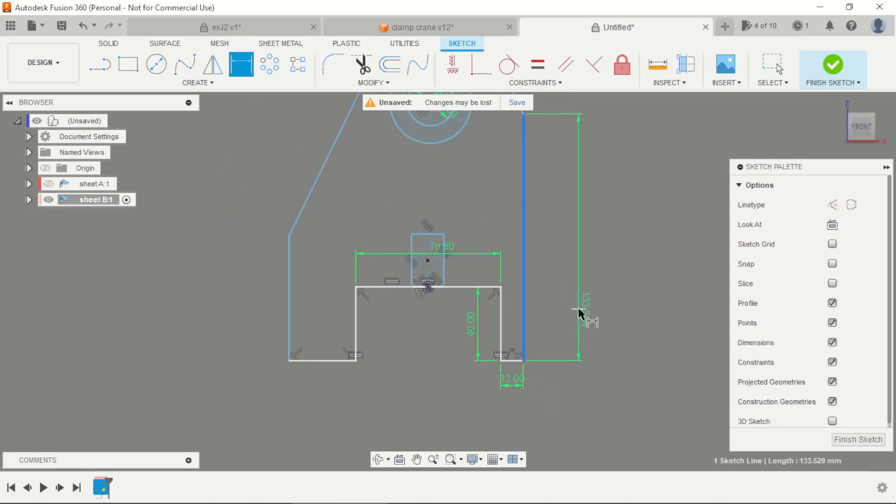
pyautogui.click(579, 309)
pyautogui.write('25')
pyautogui.press('Return')
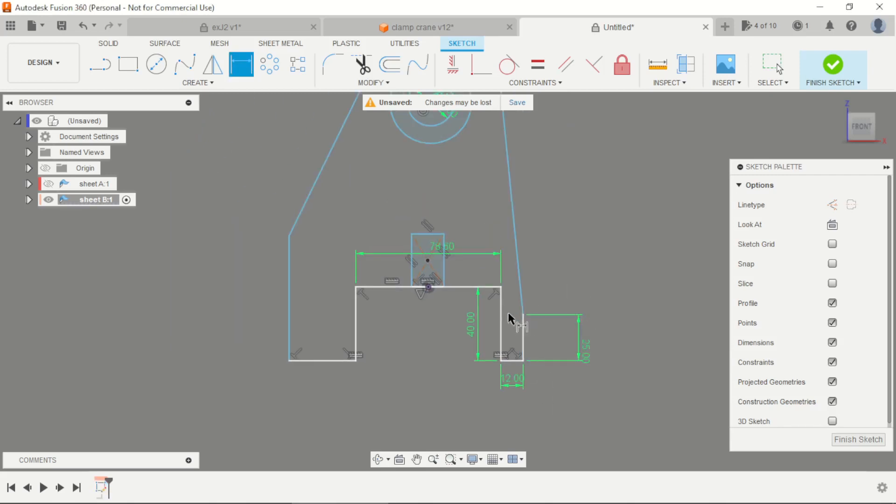
# Recheck sheetB.pdf and constrain the upper ends of the left and right outer vertical lines to be horizontally aligned
pyautogui.hotkey('alt', 'Tab')
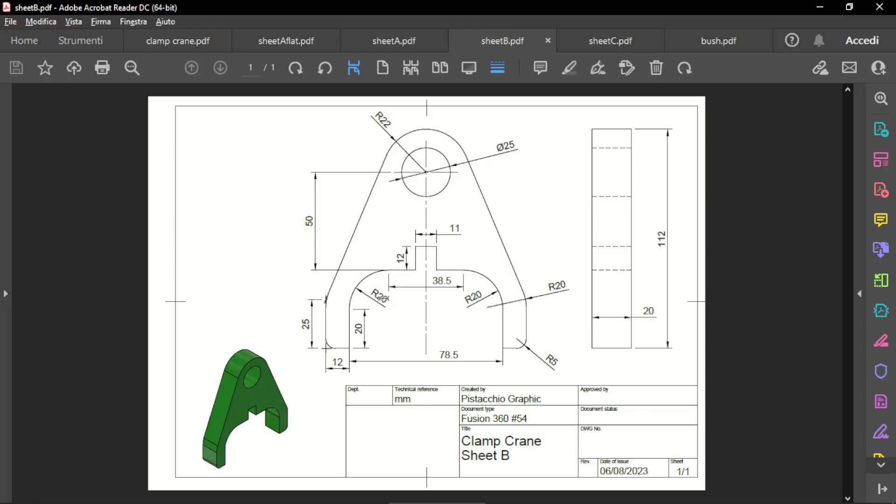
pyautogui.hotkey('alt', 'Tab')
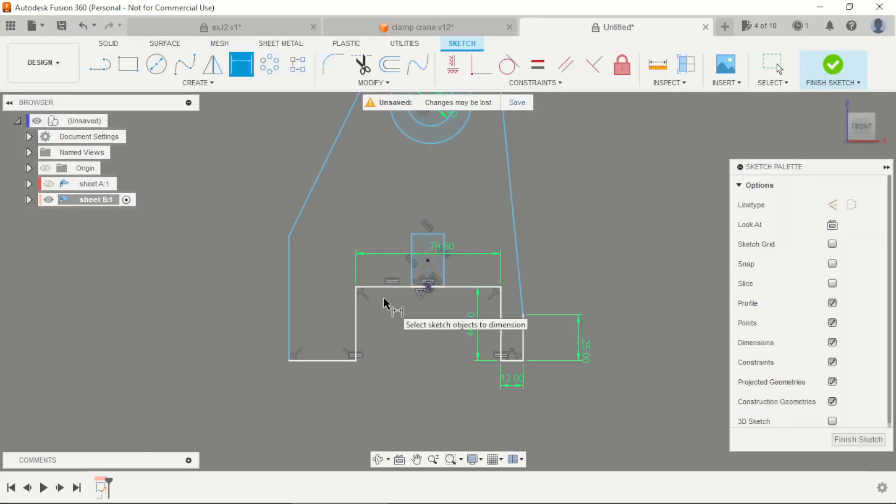
pyautogui.click(466, 69)
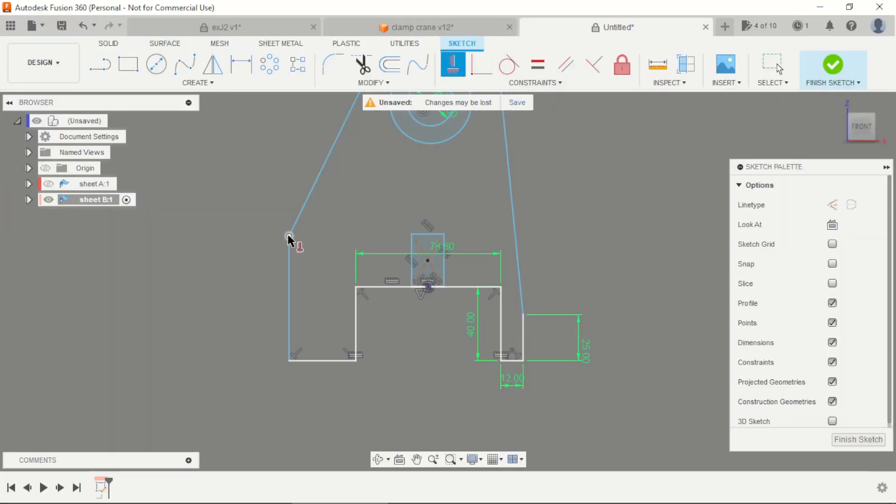
pyautogui.click(289, 236)
pyautogui.click(523, 315)
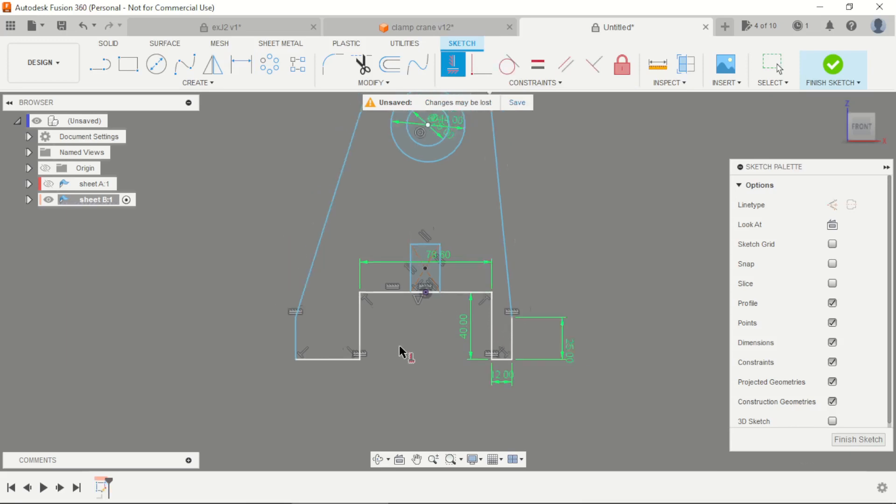
# Check sheetB.pdf again and dimension the left leg's bottom line to 12 mm
pyautogui.hotkey('alt', 'Tab')
pyautogui.hotkey('alt', 'Tab')
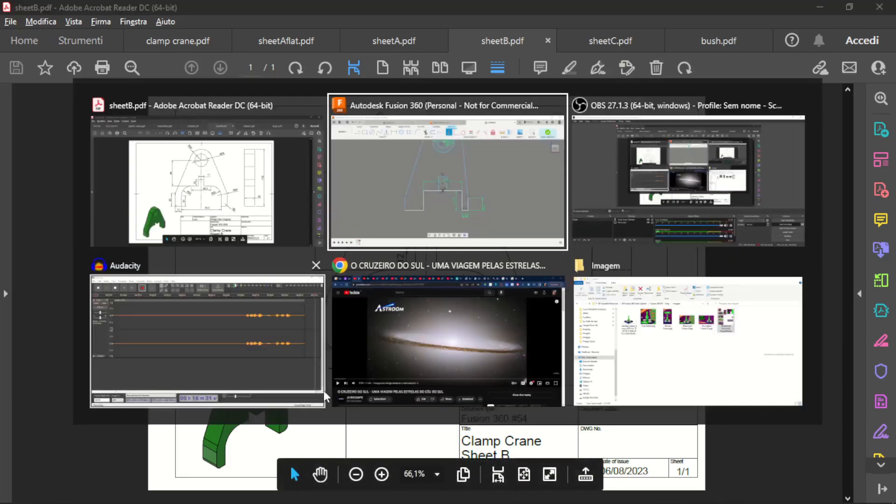
pyautogui.click(331, 363)
pyautogui.click(324, 393)
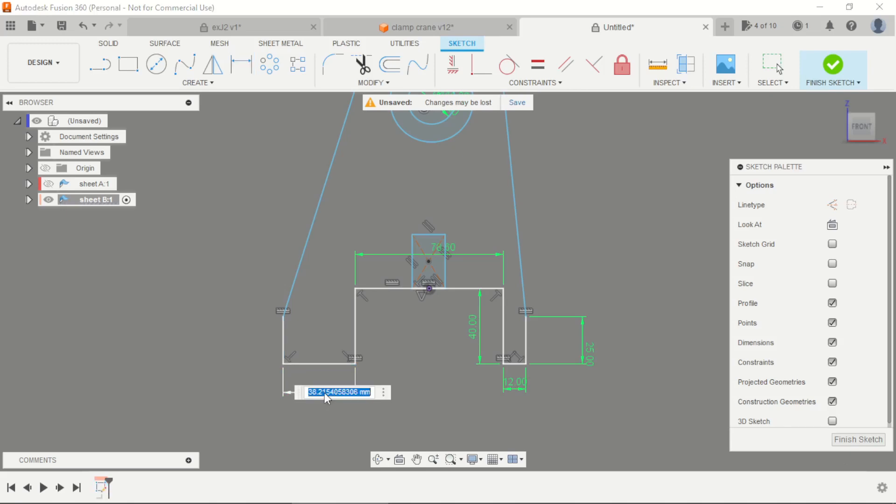
pyautogui.write('12')
pyautogui.press('Return')
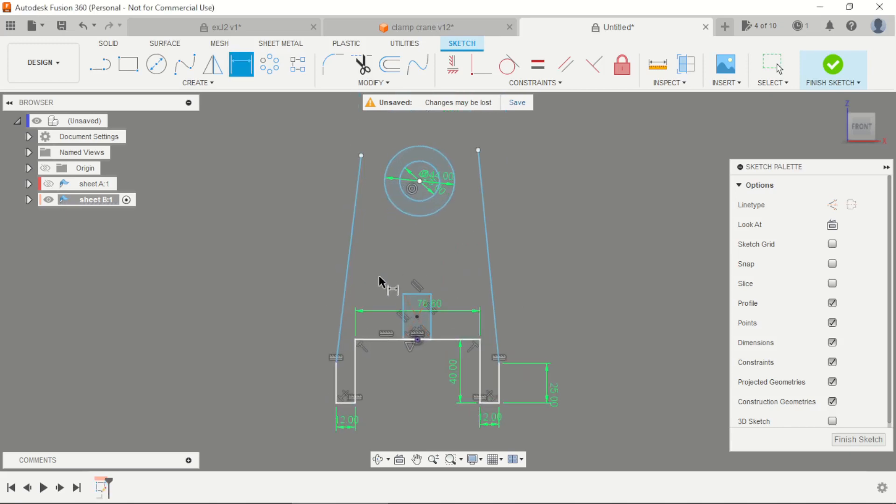
# Check the hole height in sheetB.pdf and dimension the circles' center 50 mm above the 78.6 mm horizontal line
pyautogui.hotkey('alt', 'Tab')
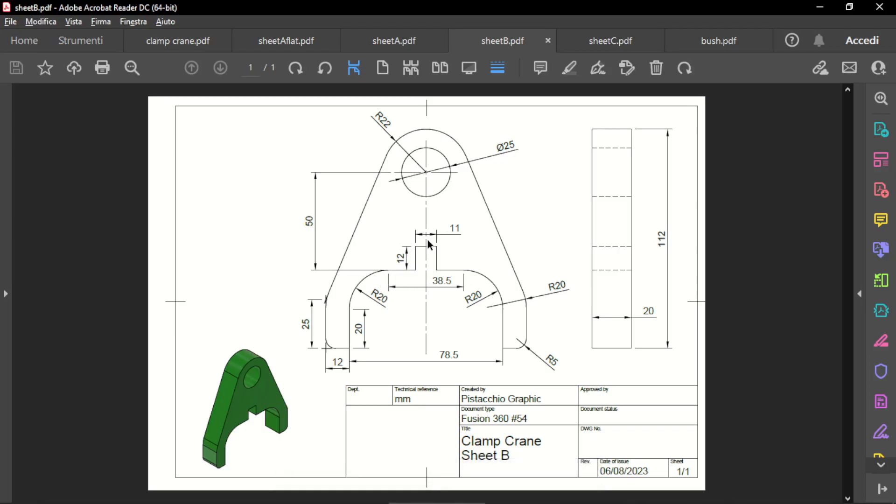
pyautogui.hotkey('alt', 'Tab')
pyautogui.click(420, 180)
pyautogui.click(397, 339)
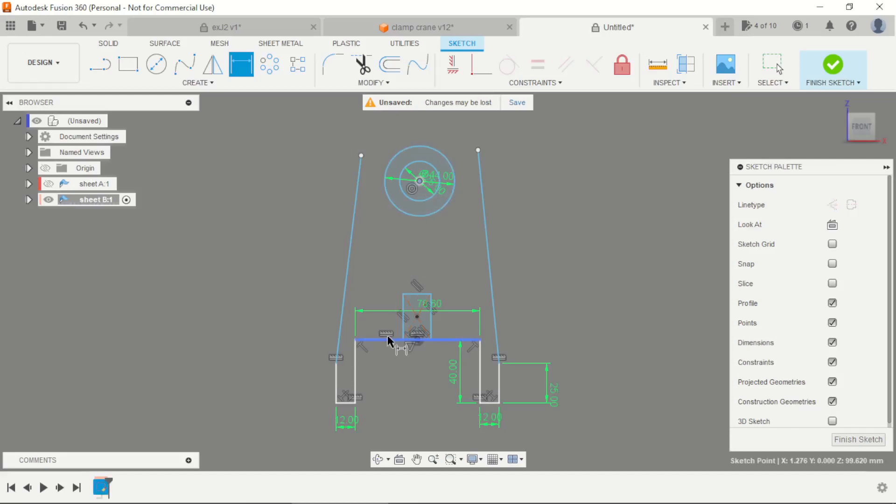
pyautogui.write('5')
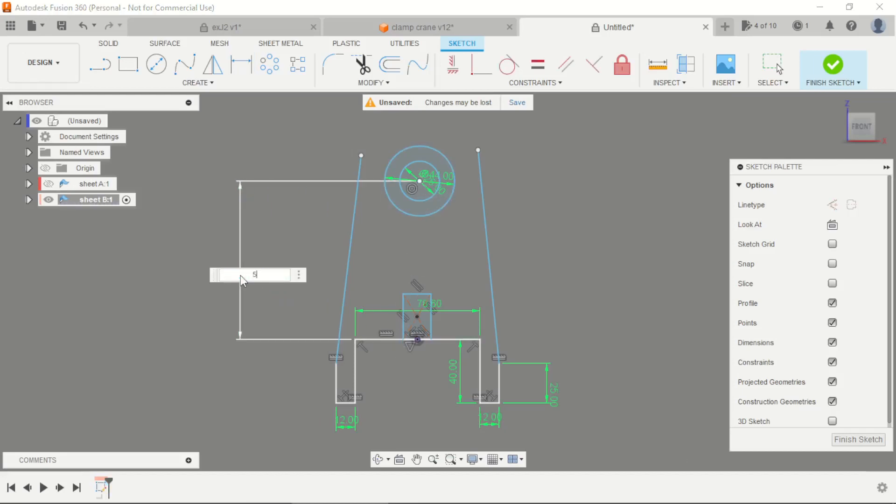
pyautogui.write('0')
pyautogui.press('Return')
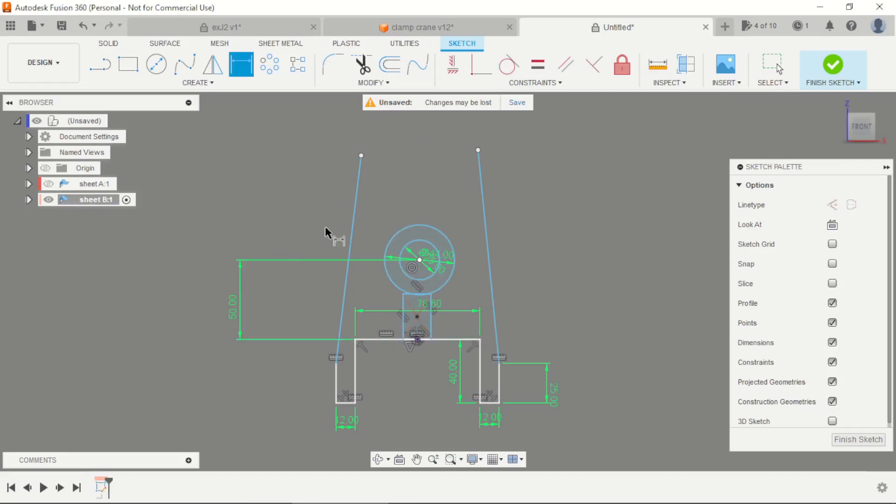
# Check the notch size in sheetB.pdf and set the small center rectangle's height to 12 mm
pyautogui.scroll(2, 325, 226)
pyautogui.hotkey('alt', 'Tab')
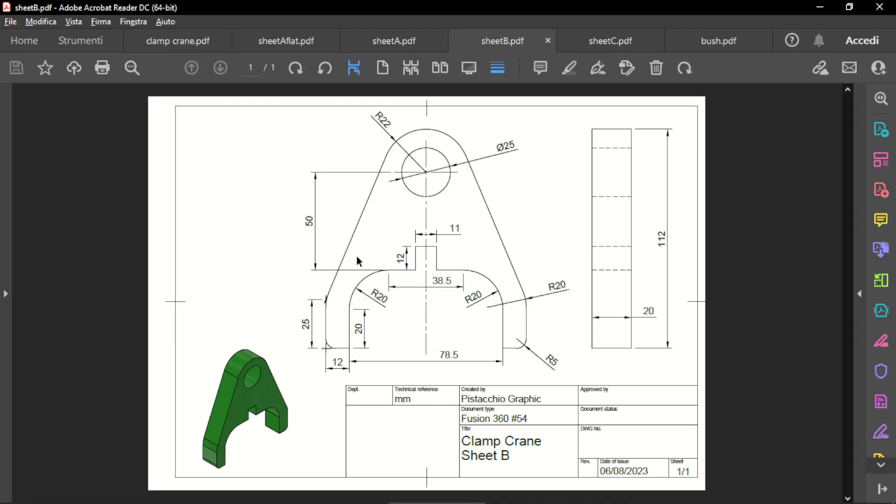
pyautogui.hotkey('alt', 'Tab')
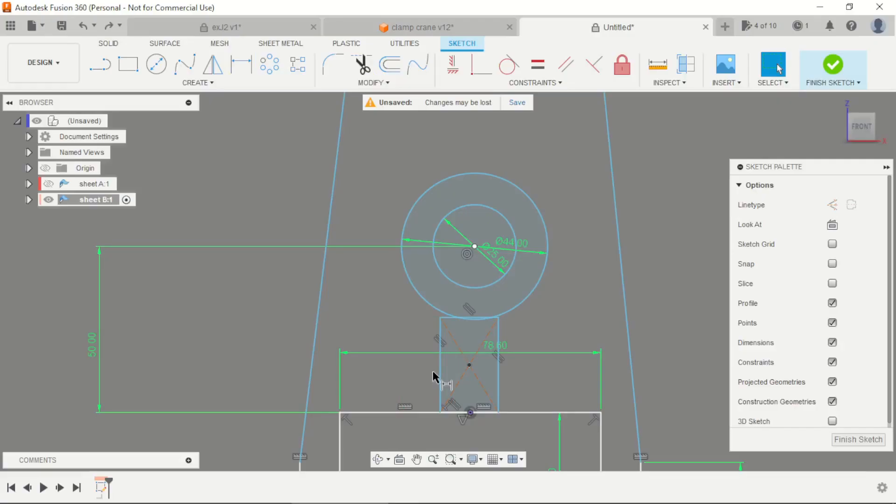
pyautogui.press('d')
pyautogui.click(439, 371)
pyautogui.click(403, 374)
pyautogui.write('12')
pyautogui.press('Return')
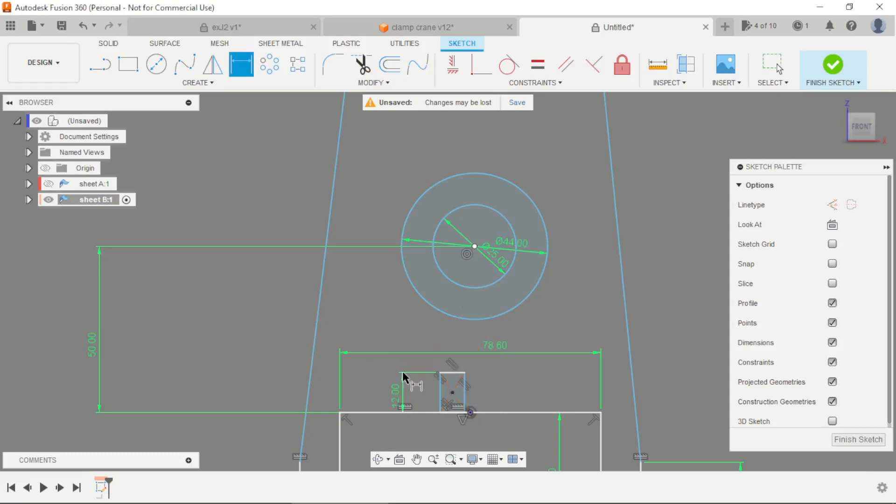
# Dimension the top edge of the notch rectangle to 11 mm
pyautogui.scroll(3, 432, 374)
pyautogui.click(433, 348)
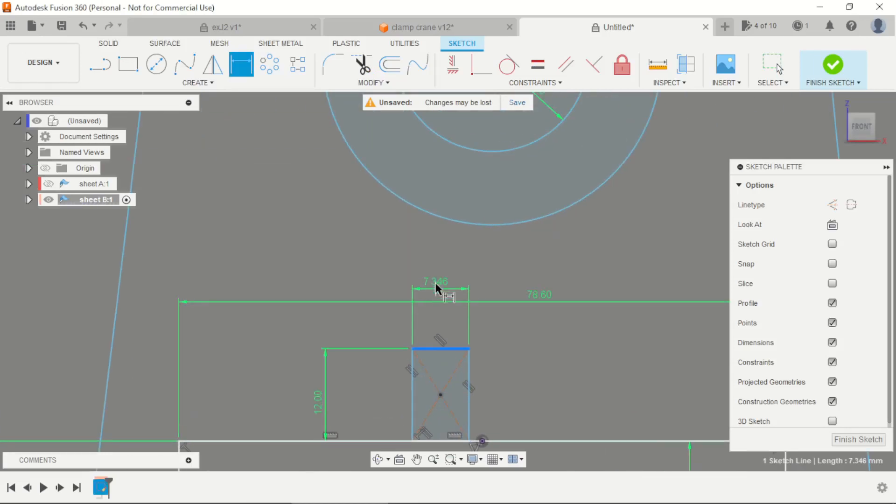
pyautogui.click(436, 276)
pyautogui.write('11')
pyautogui.press('Return')
# Constrain the notch rectangle's center point to be vertically aligned with the origin
pyautogui.scroll(-3, 436, 275)
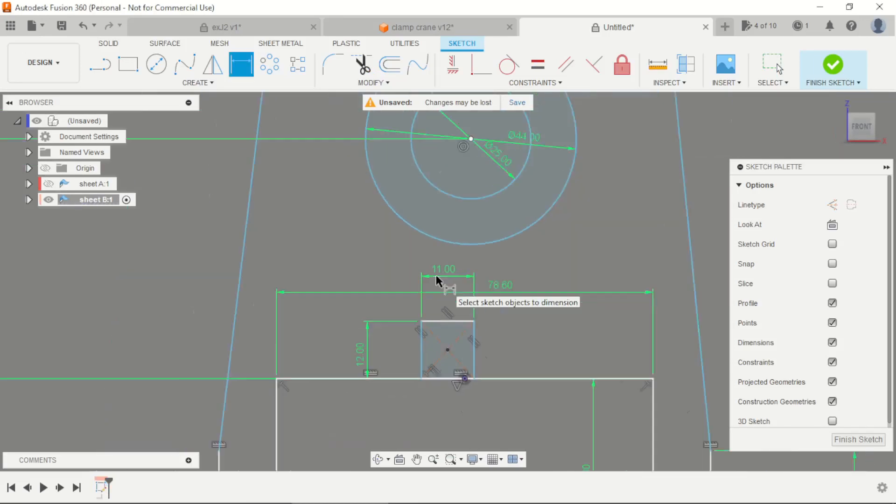
pyautogui.scroll(2, 496, 397)
pyautogui.click(451, 66)
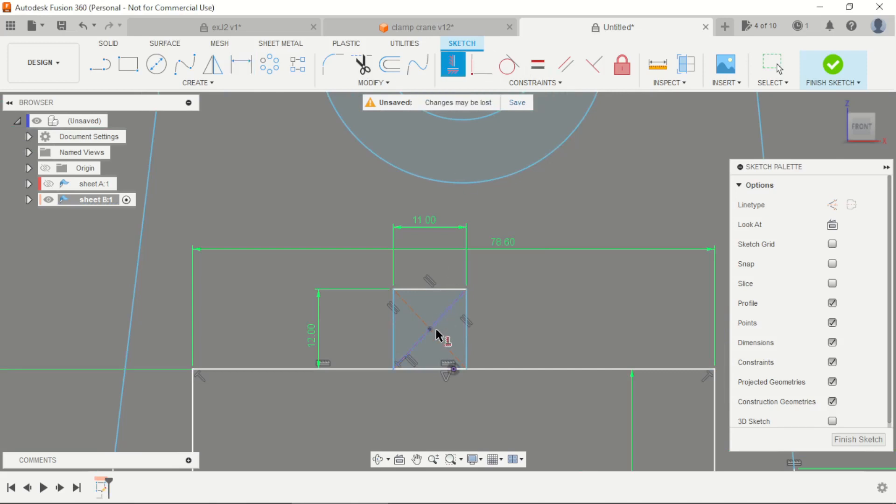
pyautogui.click(455, 369)
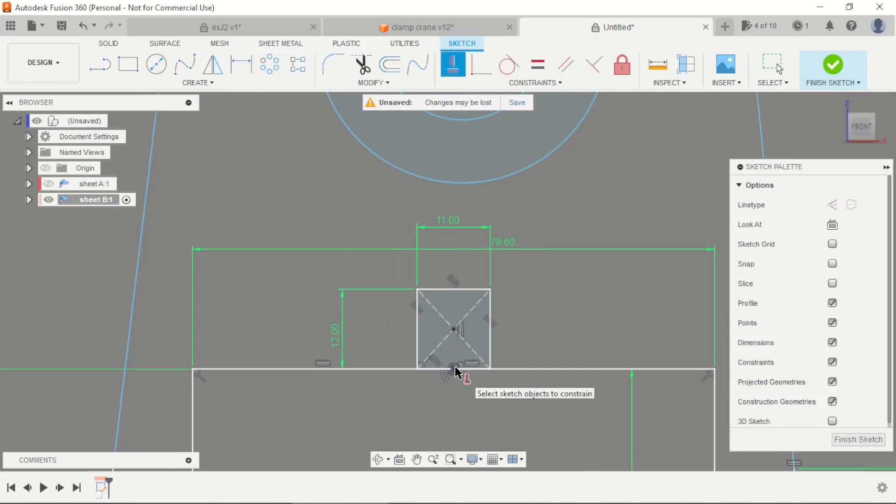
pyautogui.scroll(-3, 537, 353)
pyautogui.press('Escape')
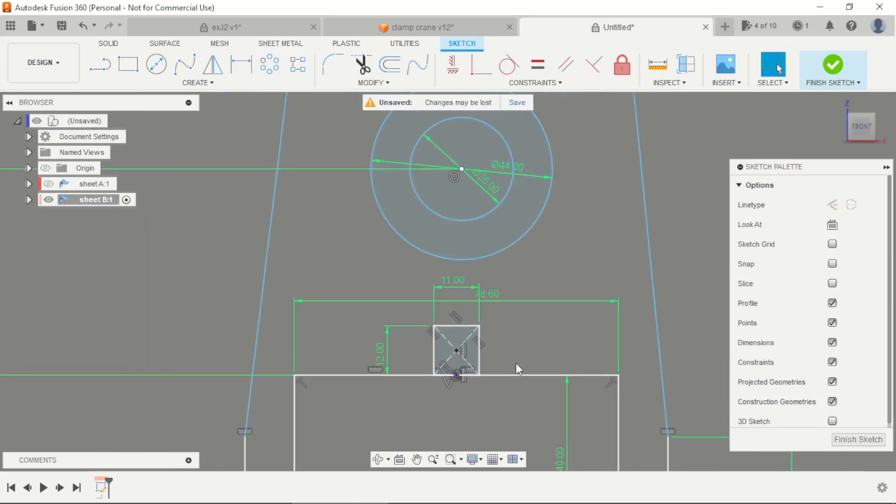
# Make the right and left slanting outline lines tangent to the 44 mm circle
pyautogui.scroll(-3, 517, 366)
pyautogui.click(509, 65)
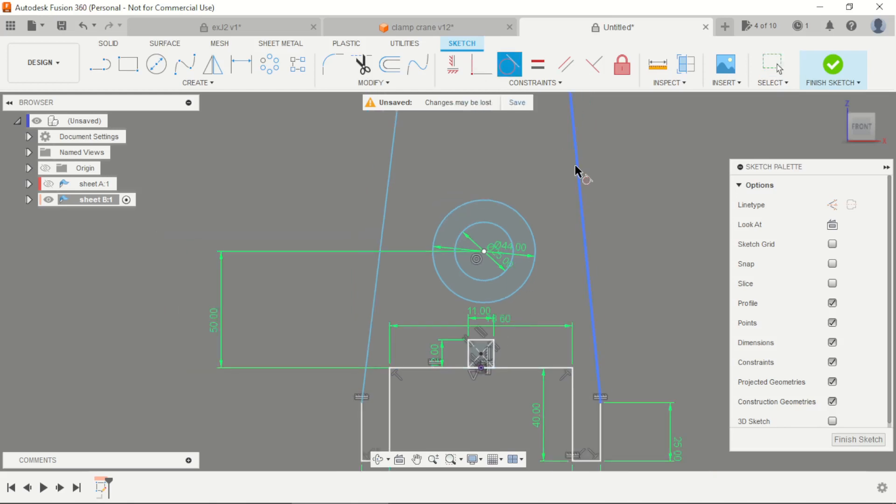
pyautogui.click(577, 166)
pyautogui.click(531, 229)
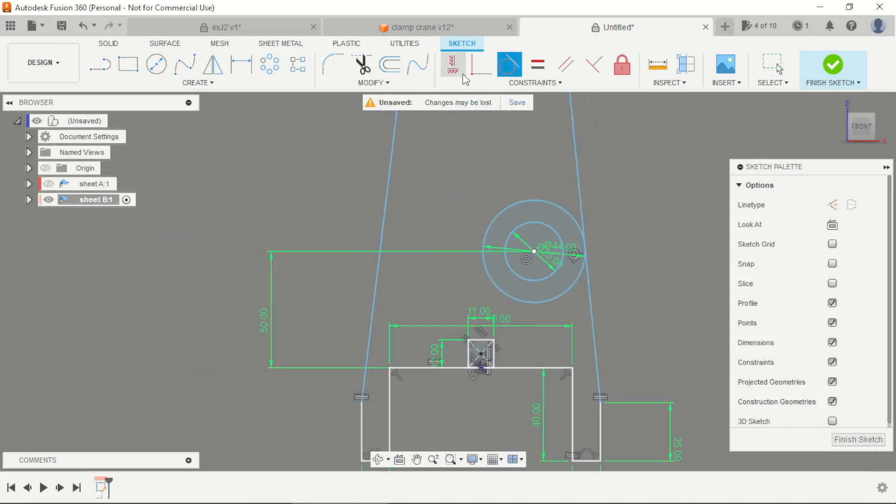
pyautogui.click(395, 160)
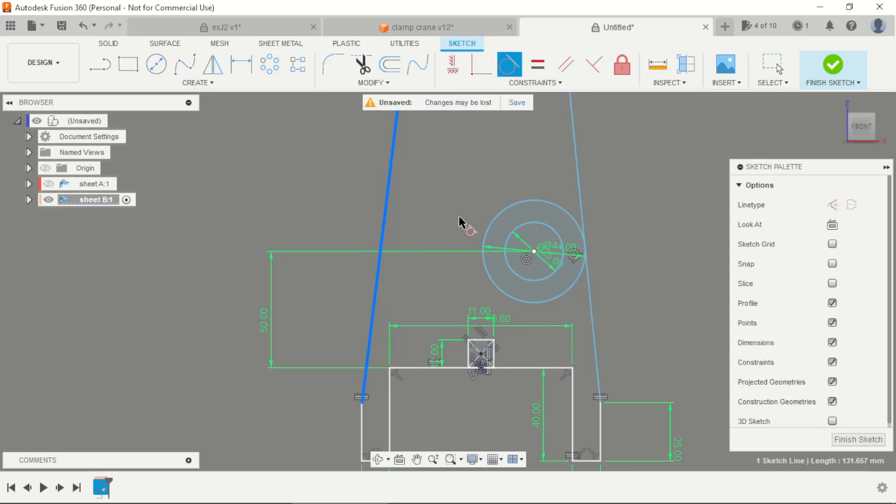
pyautogui.click(490, 234)
# Constrain the center of the concentric circles to be vertically aligned with the notch rectangle's center point
pyautogui.scroll(2, 472, 240)
pyautogui.click(453, 65)
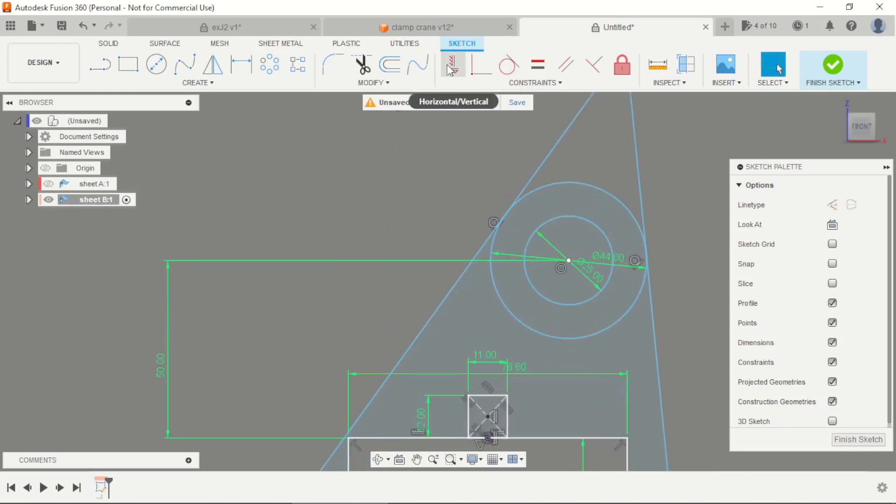
pyautogui.click(568, 262)
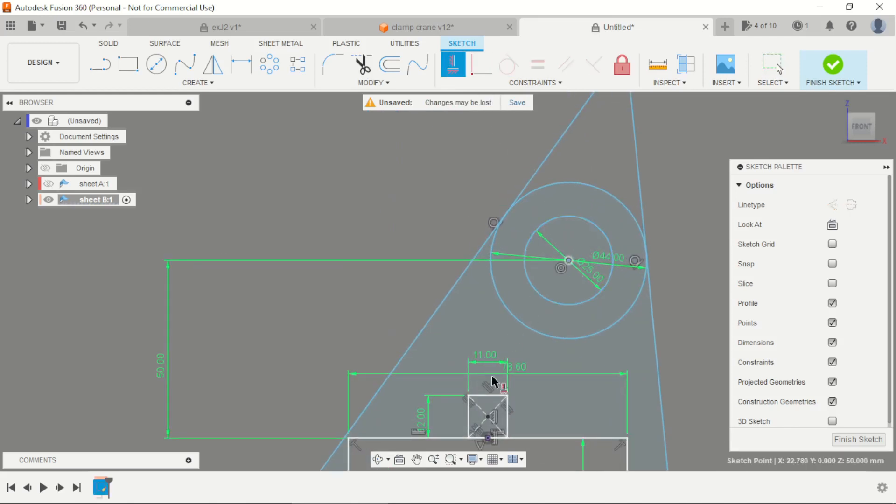
pyautogui.click(489, 413)
pyautogui.press('Escape')
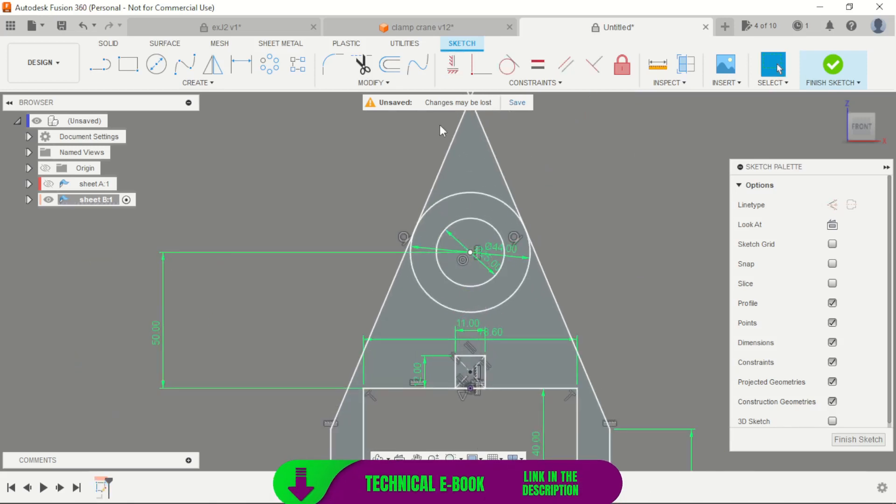
# Trim both slanting lines above their tangent points and the lower arc of the 44 mm circle inside the profile
pyautogui.click(361, 65)
pyautogui.click(448, 153)
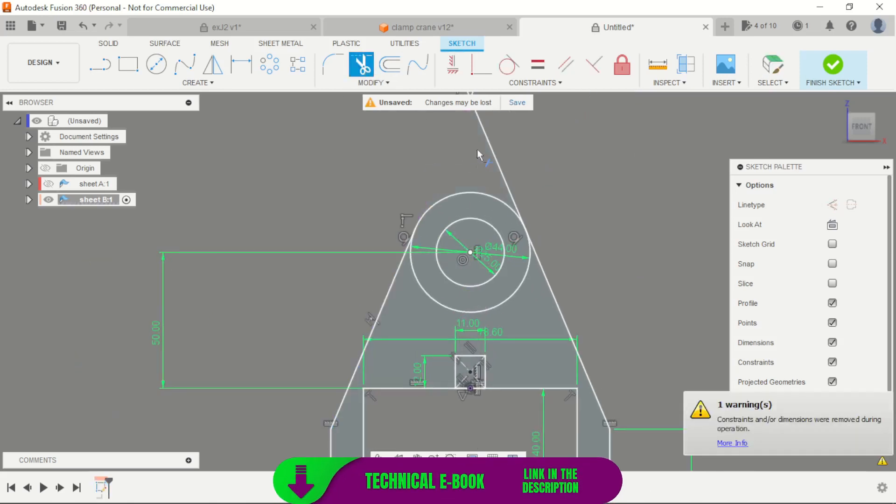
pyautogui.click(491, 148)
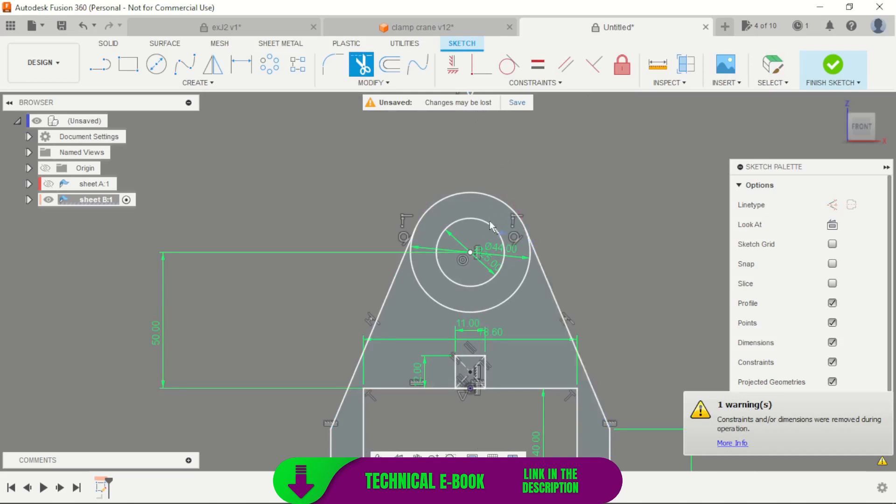
pyautogui.click(505, 292)
pyautogui.press('Escape')
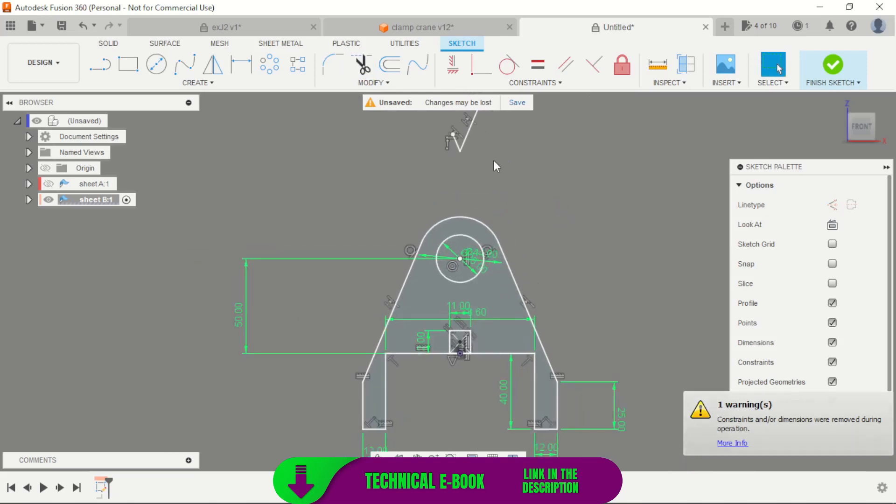
# Delete the leftover line fragments above the rounded top of the profile
pyautogui.scroll(-2, 462, 140)
pyautogui.moveTo(437, 121); pyautogui.dragTo(504, 172)
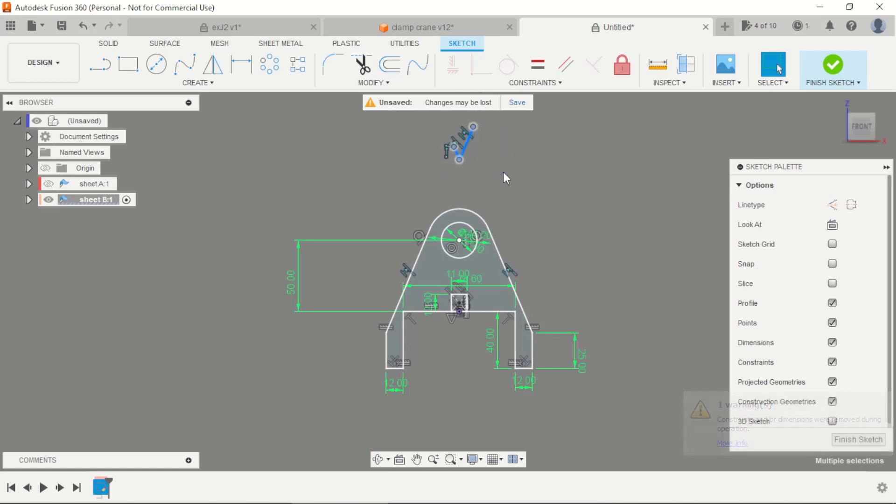
pyautogui.press('Delete')
pyautogui.scroll(3, 512, 290)
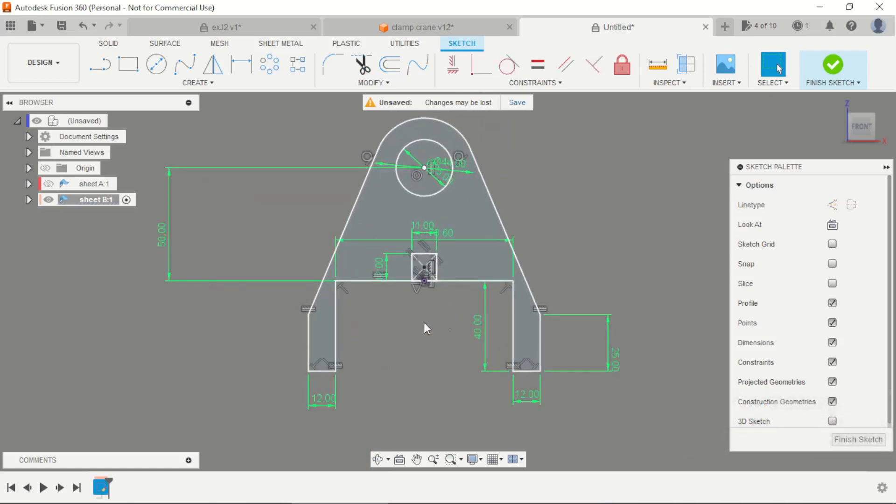
pyautogui.scroll(1, 424, 322)
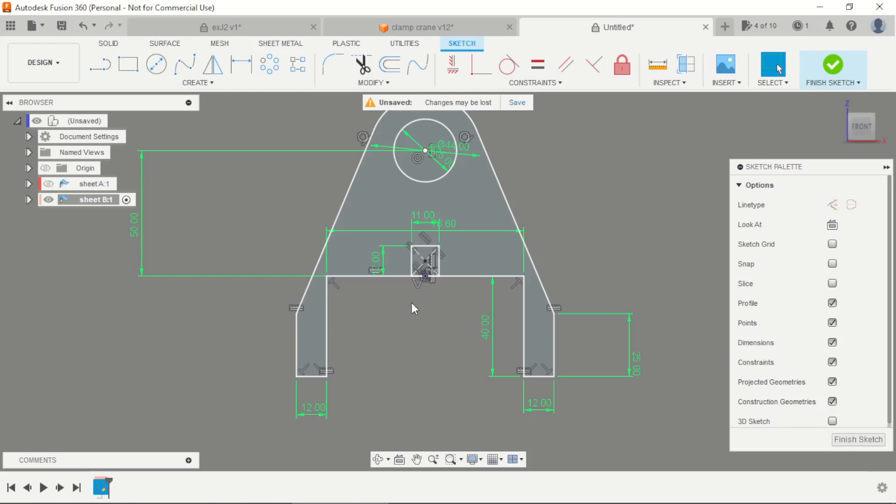
# Fillet the two inner upper corners of the leg opening in the sketch with a 20 mm radius
pyautogui.click(334, 65)
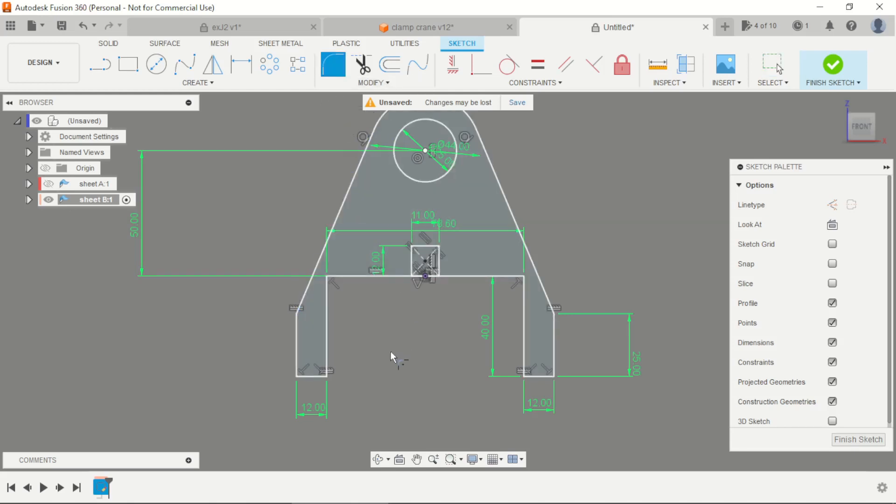
pyautogui.scroll(4, 390, 351)
pyautogui.click(282, 214)
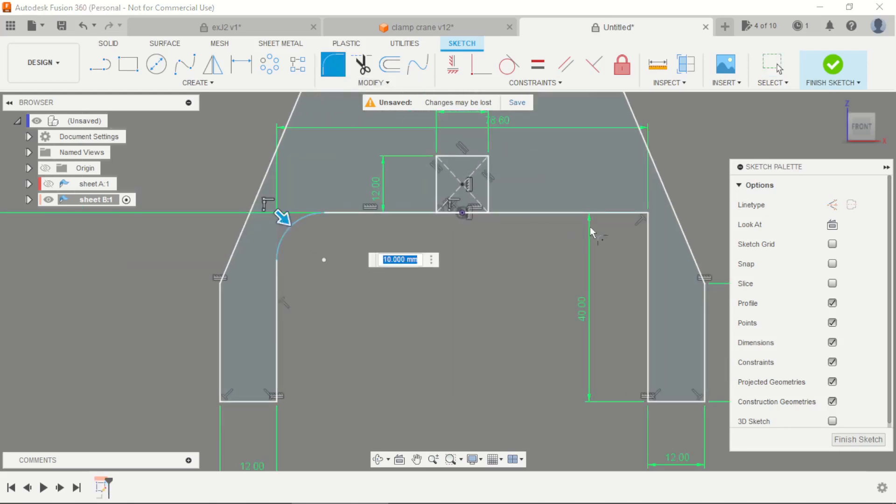
pyautogui.click(649, 216)
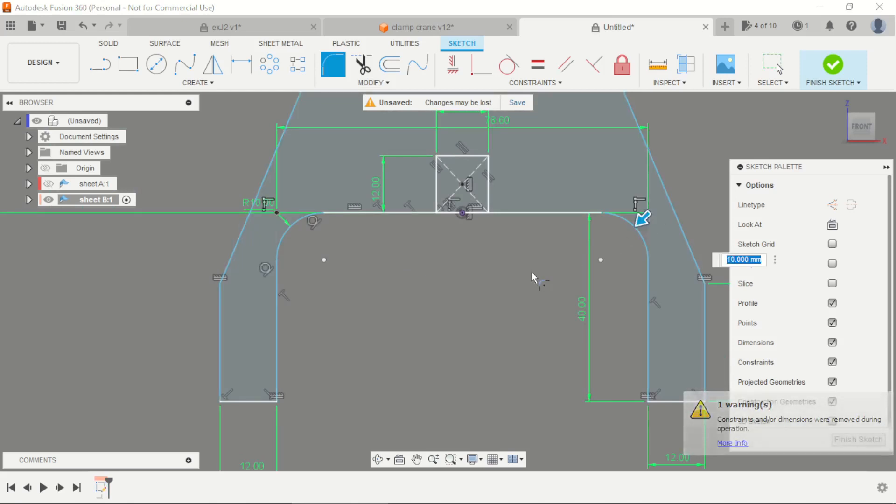
pyautogui.write('20')
pyautogui.press('Return')
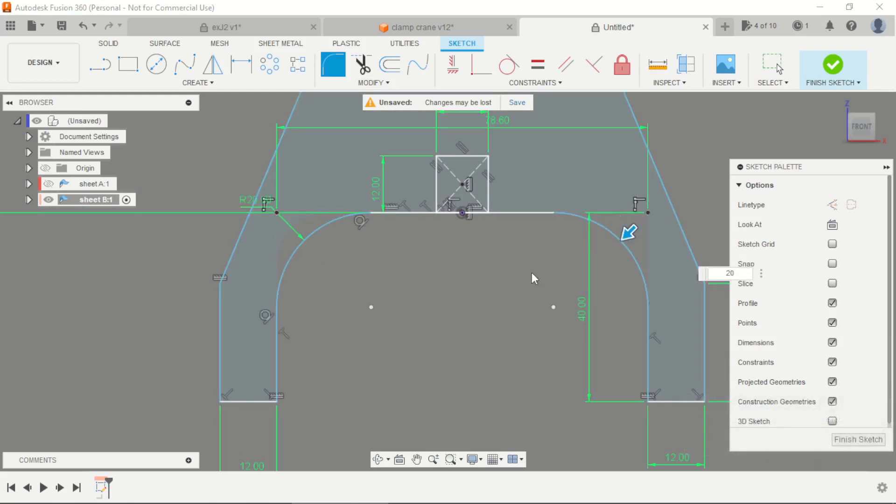
pyautogui.press('Escape')
# Apply a midpoint constraint between the opening's upper horizontal line and the origin point below the small square
pyautogui.scroll(2, 516, 287)
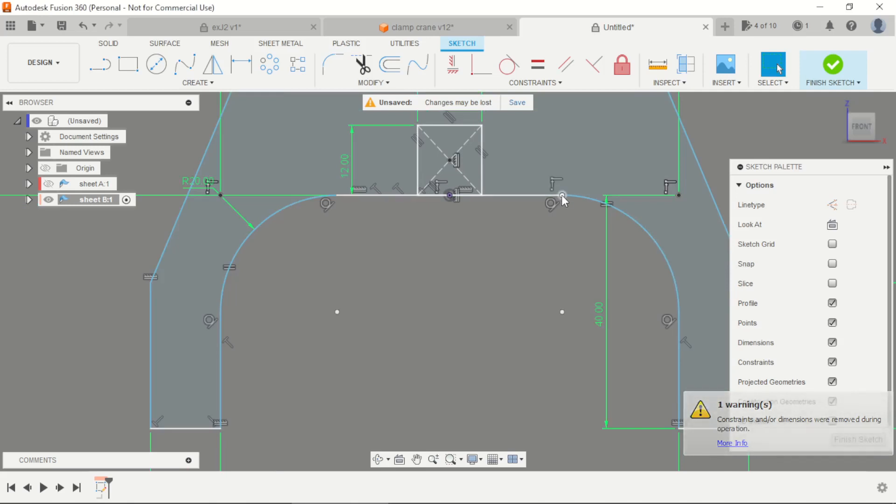
pyautogui.moveTo(542, 193); pyautogui.dragTo(534, 192)
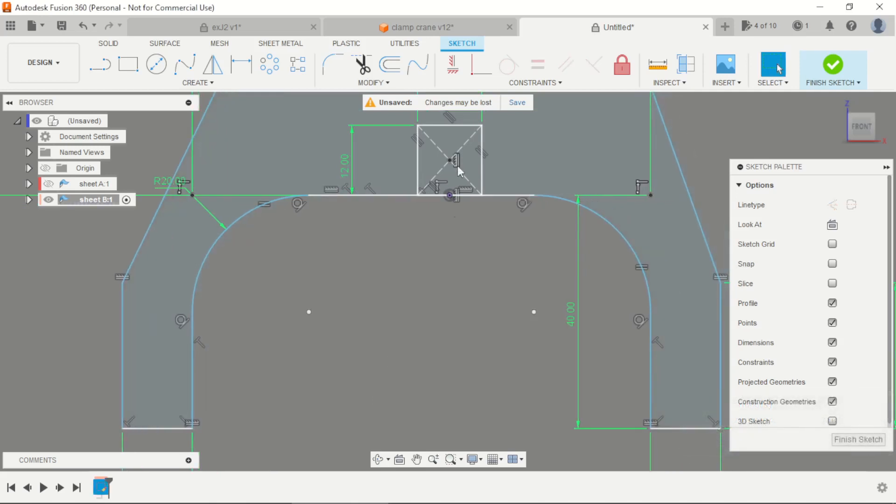
pyautogui.click(536, 83)
pyautogui.click(481, 162)
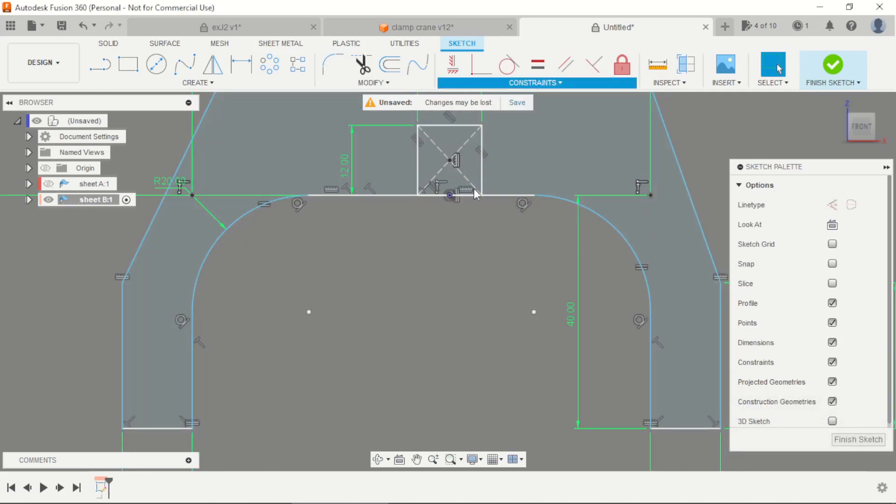
pyautogui.click(345, 195)
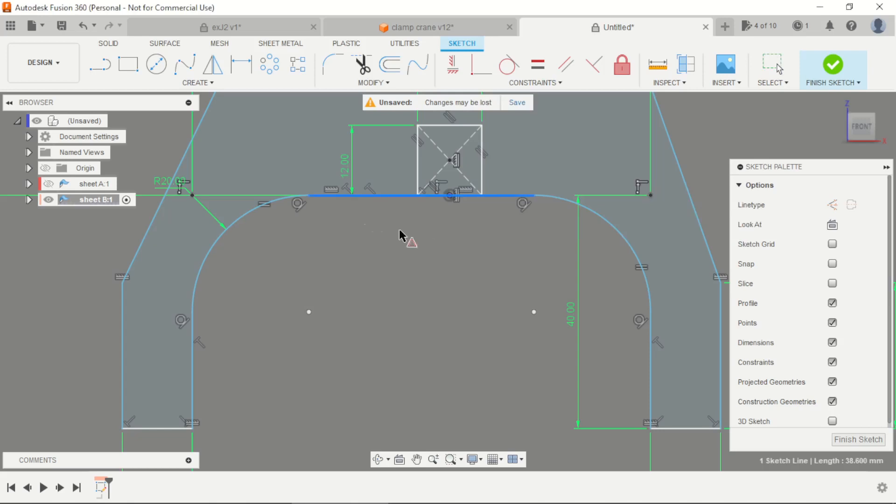
pyautogui.click(450, 198)
pyautogui.scroll(-3, 440, 285)
pyautogui.scroll(-3, 440, 285)
pyautogui.press('Escape')
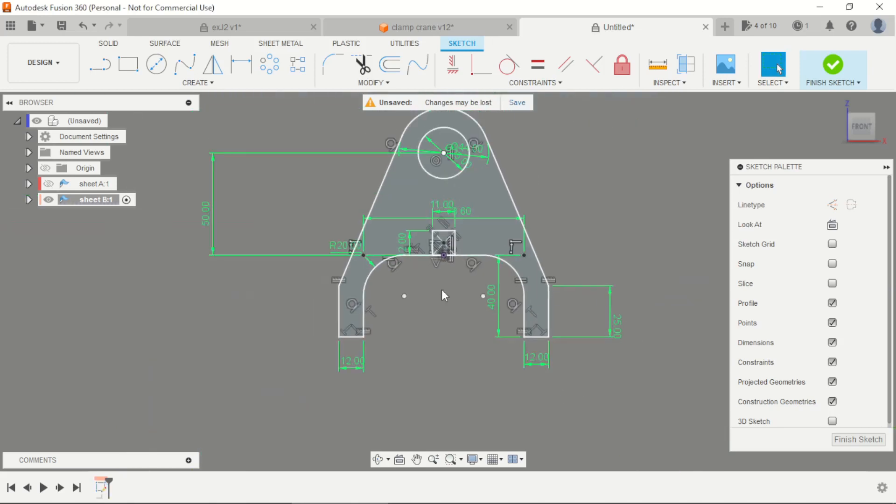
# Finish the sheet B sketch and view the profile at an angle
pyautogui.scroll(-3, 443, 334)
pyautogui.scroll(3, 505, 234)
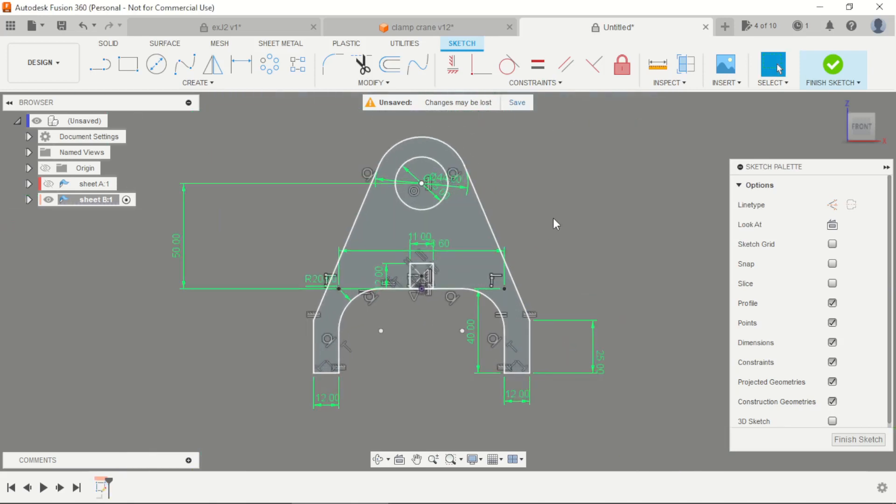
pyautogui.scroll(1, 424, 363)
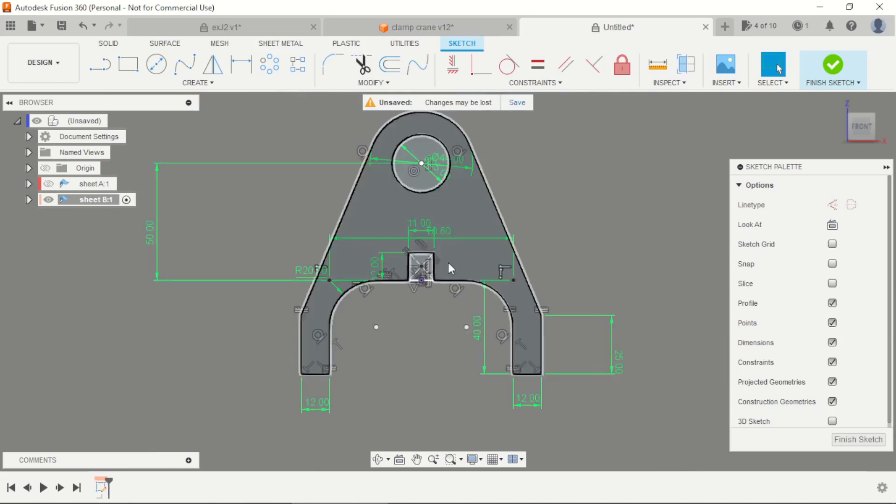
pyautogui.moveTo(449, 231); pyautogui.dragTo(446, 340)
pyautogui.click(818, 60)
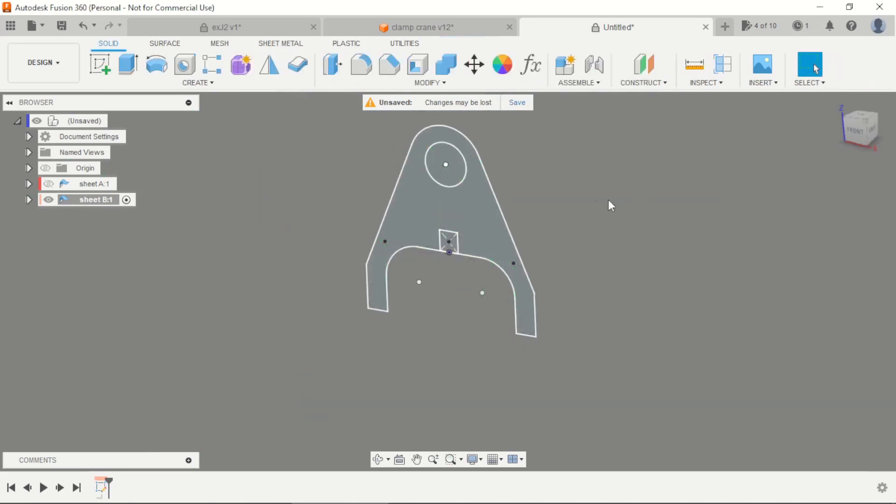
# Extrude the bracket profile symmetrically to a whole length of 20 mm as a new body, leaving the hole and square notch open
pyautogui.click(128, 66)
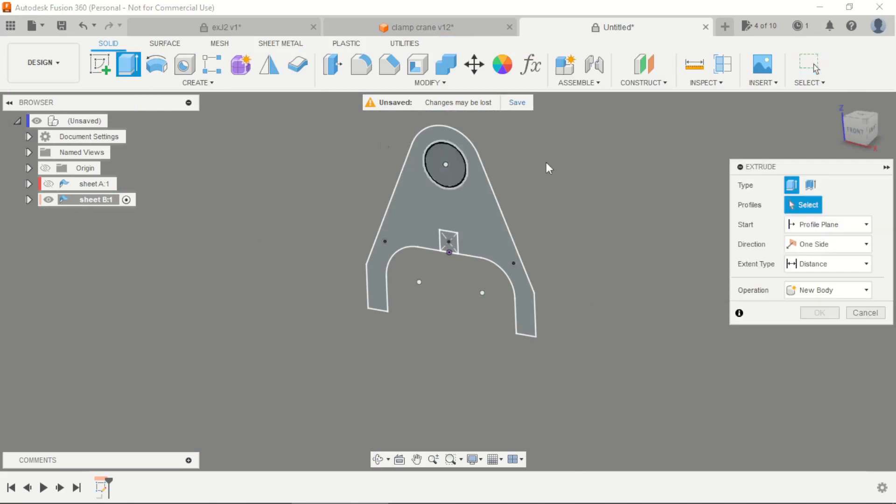
pyautogui.click(485, 209)
pyautogui.click(832, 252)
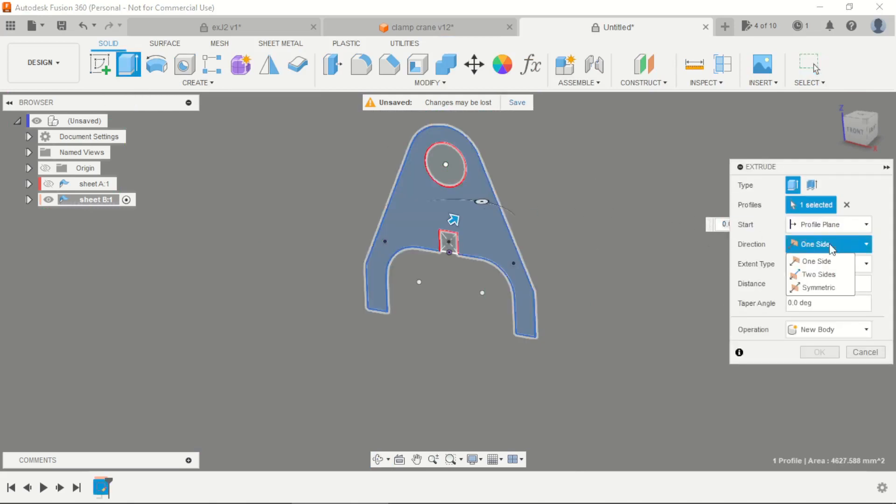
pyautogui.click(824, 287)
pyautogui.click(816, 283)
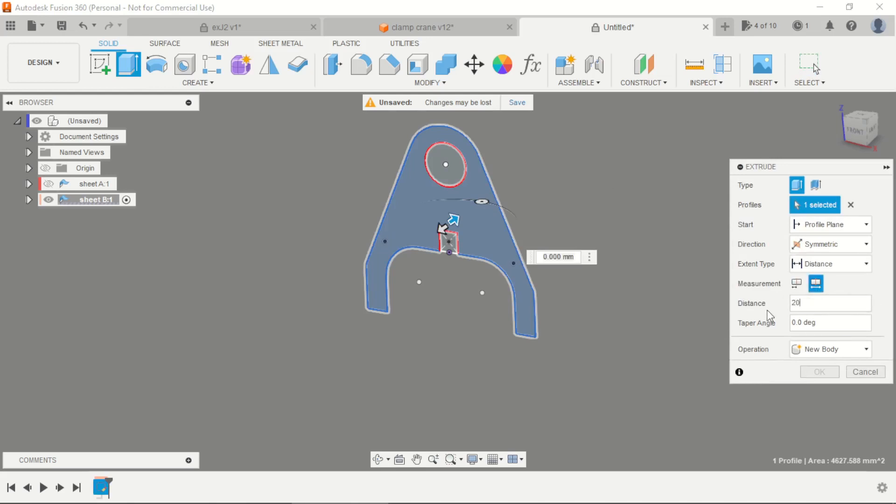
pyautogui.keyDown('shift'); pyautogui.moveTo(628, 211); pyautogui.dragTo(661, 208, button='middle'); pyautogui.keyUp('shift')
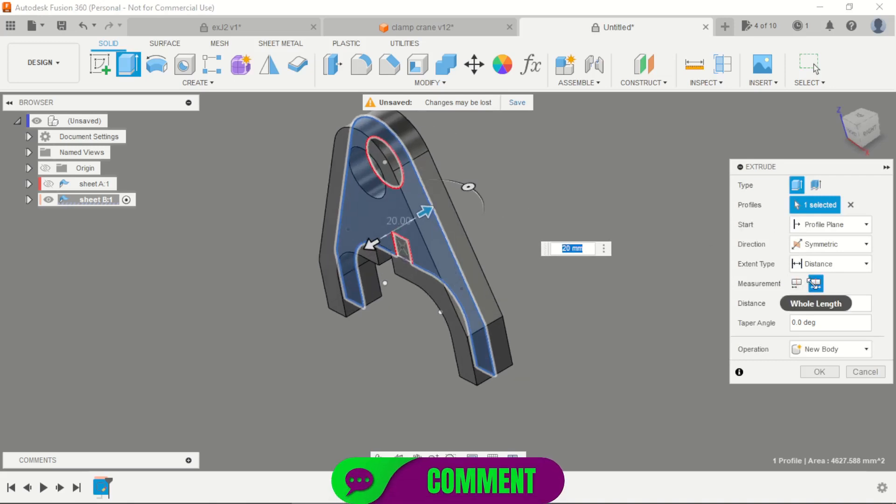
pyautogui.click(820, 372)
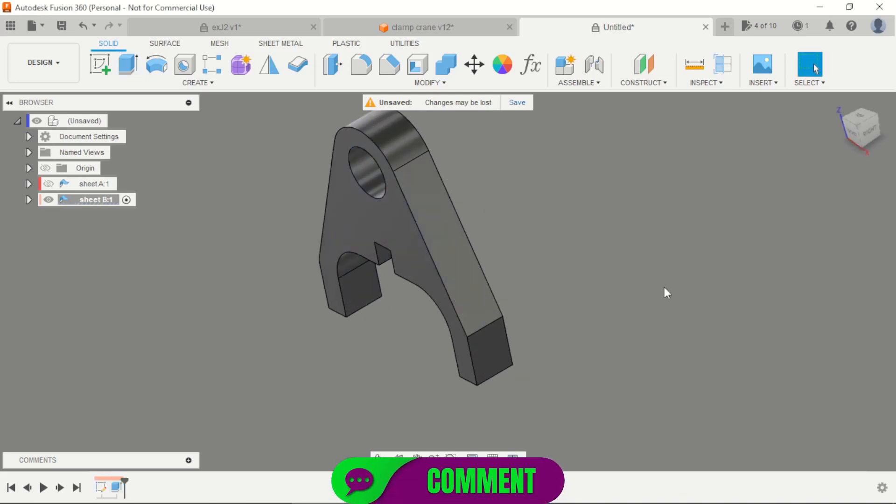
# Select the outer bottom edges of both legs for a fillet with the Constant radius type and 5 mm radius
pyautogui.scroll(-3, 605, 327)
pyautogui.scroll(3, 588, 270)
pyautogui.keyDown('shift'); pyautogui.moveTo(589, 272); pyautogui.dragTo(609, 260, button='middle'); pyautogui.keyUp('shift')
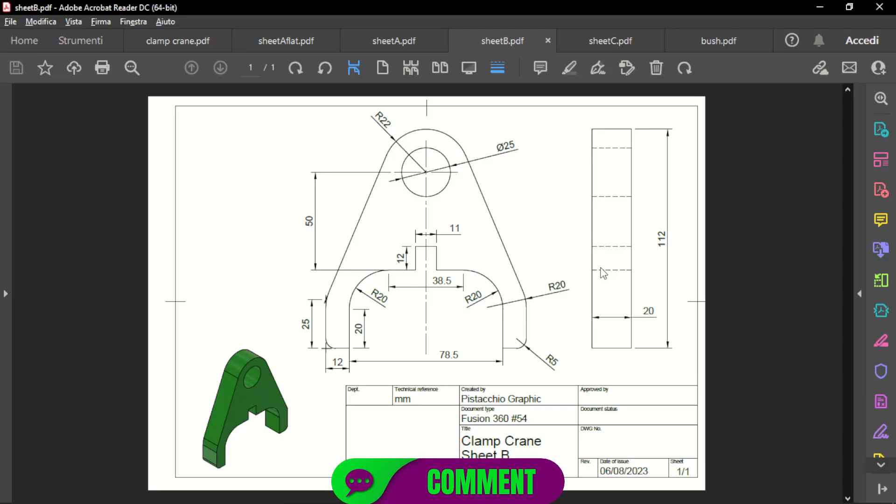
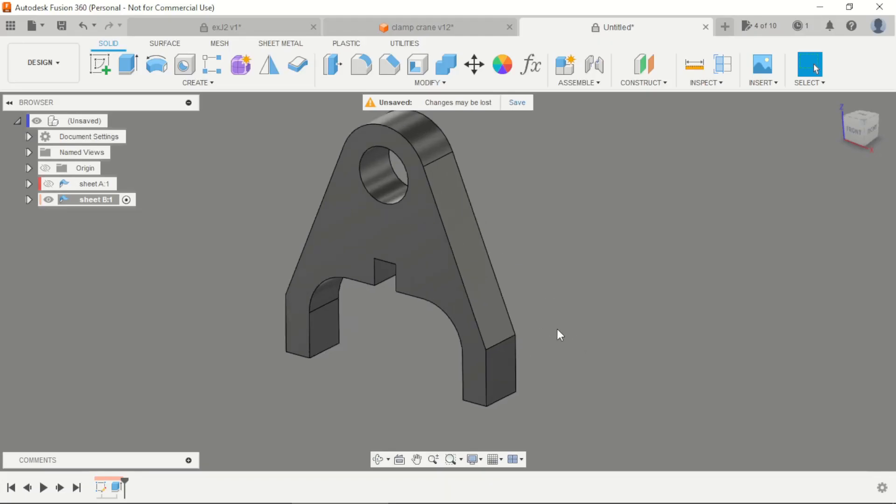
pyautogui.press('f')
pyautogui.click(499, 400)
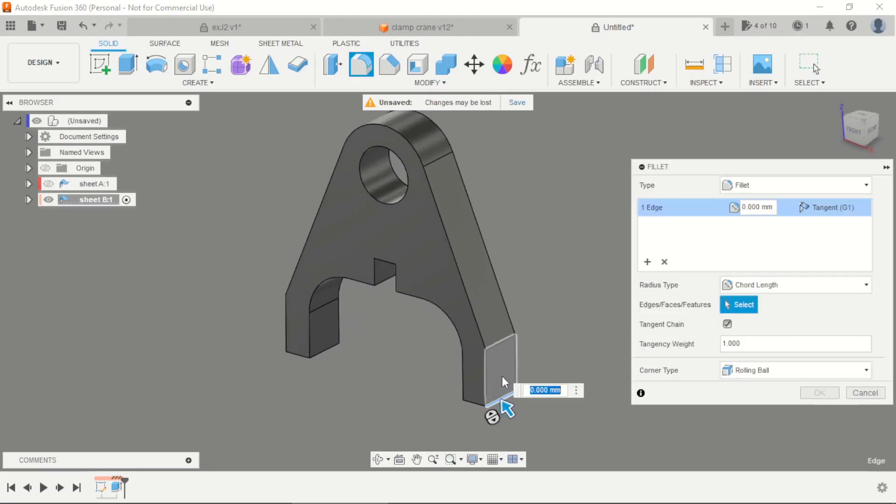
pyautogui.keyDown('shift'); pyautogui.moveTo(428, 360); pyautogui.dragTo(296, 372, button='middle'); pyautogui.keyUp('shift')
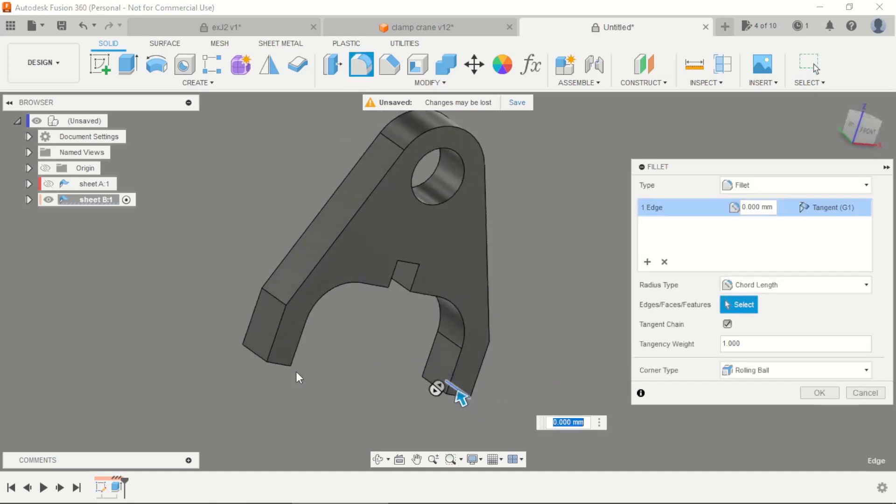
pyautogui.click(253, 354)
pyautogui.write('5')
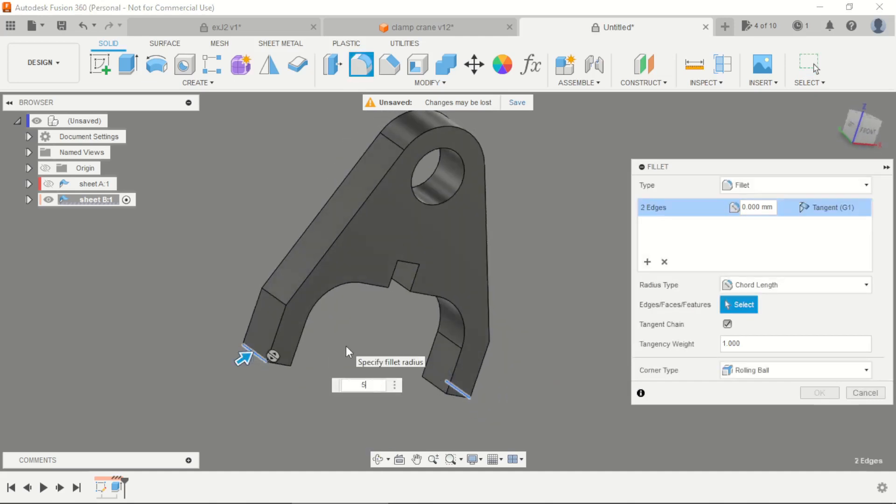
pyautogui.click(765, 285)
pyautogui.click(761, 303)
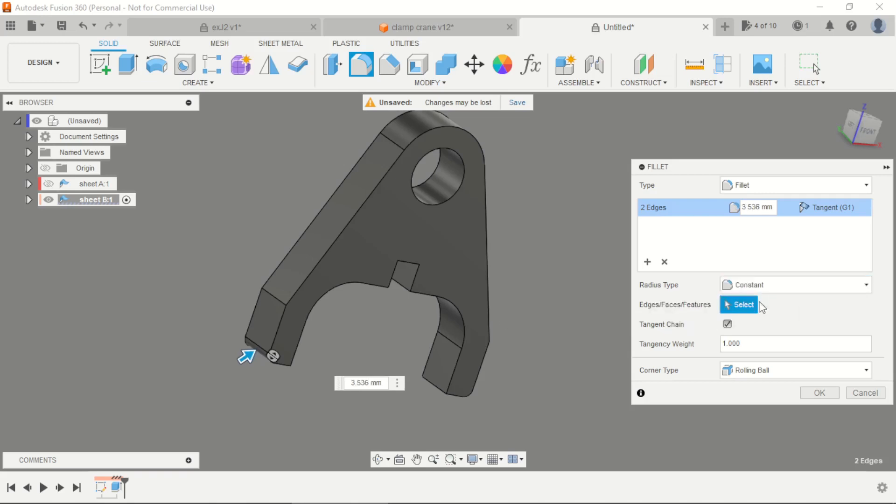
pyautogui.doubleClick(762, 208)
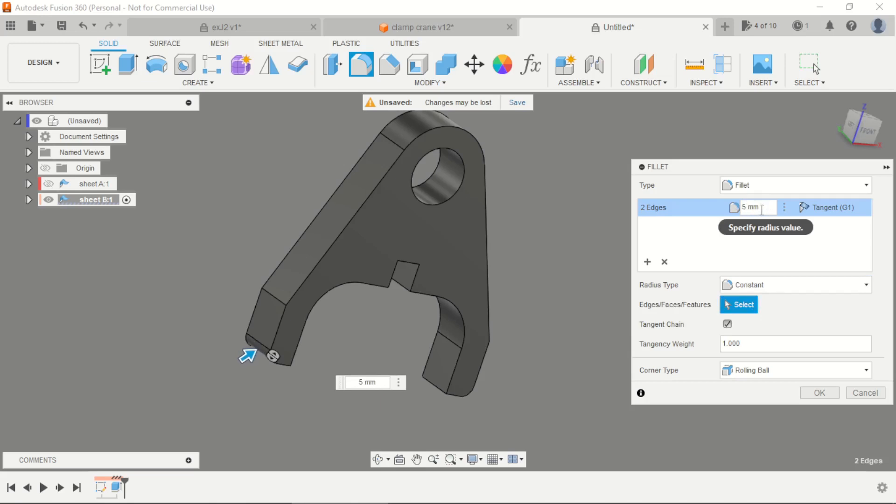
# Add a 20 mm fillet set for both legs' outer bend edges, apply it, and check the part against sheetB.pdf in Acrobat Reader
pyautogui.click(647, 262)
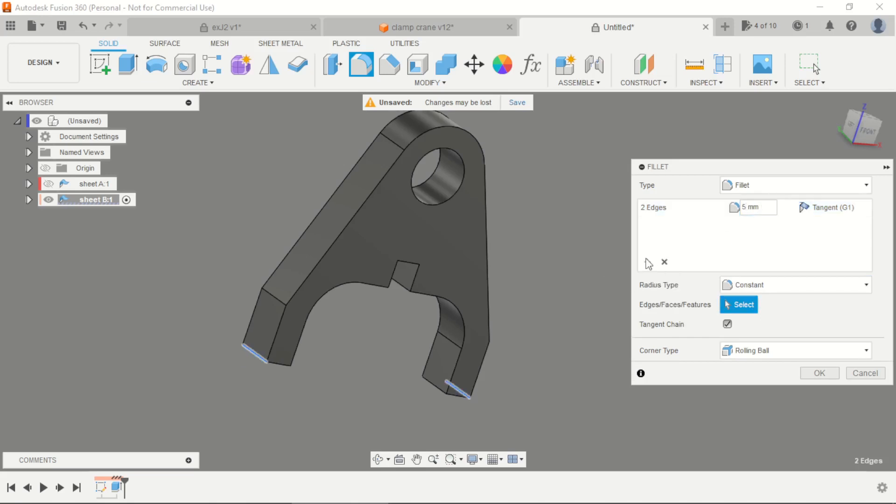
pyautogui.click(278, 297)
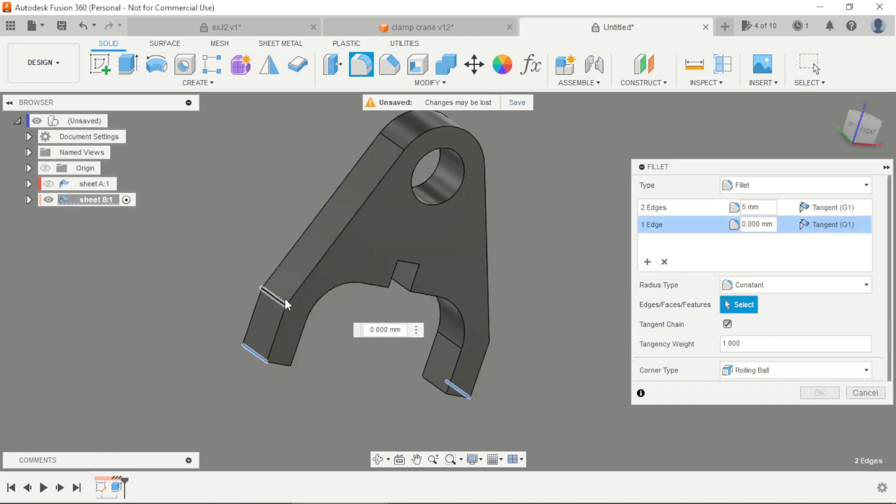
pyautogui.keyDown('shift'); pyautogui.moveTo(548, 279); pyautogui.dragTo(460, 273, button='middle'); pyautogui.keyUp('shift')
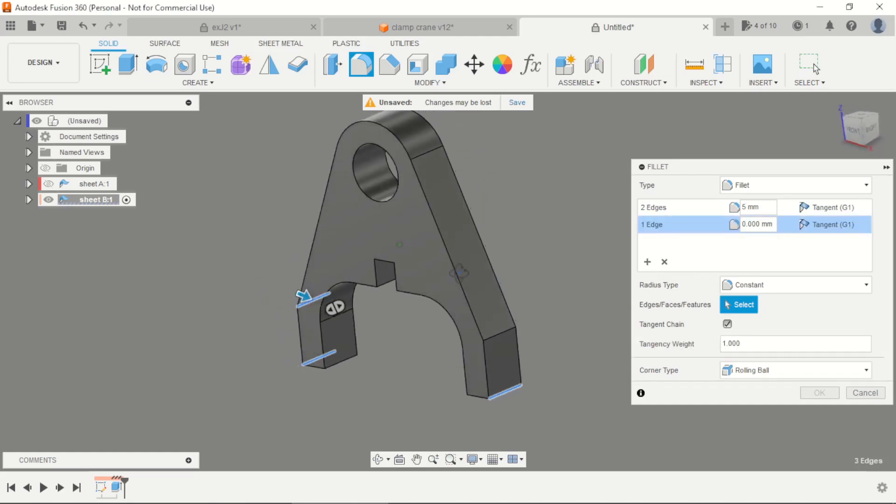
pyautogui.click(498, 333)
pyautogui.write('20')
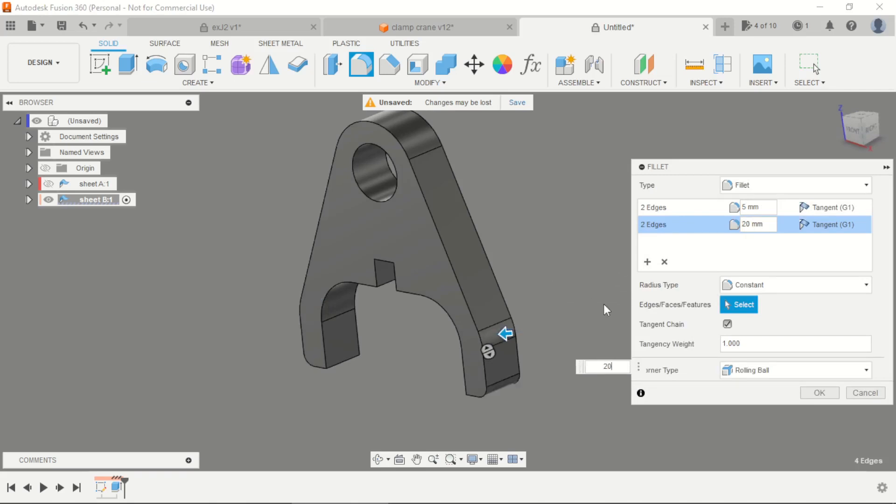
pyautogui.click(818, 392)
pyautogui.keyDown('shift'); pyautogui.moveTo(556, 304); pyautogui.dragTo(656, 306, button='middle'); pyautogui.keyUp('shift')
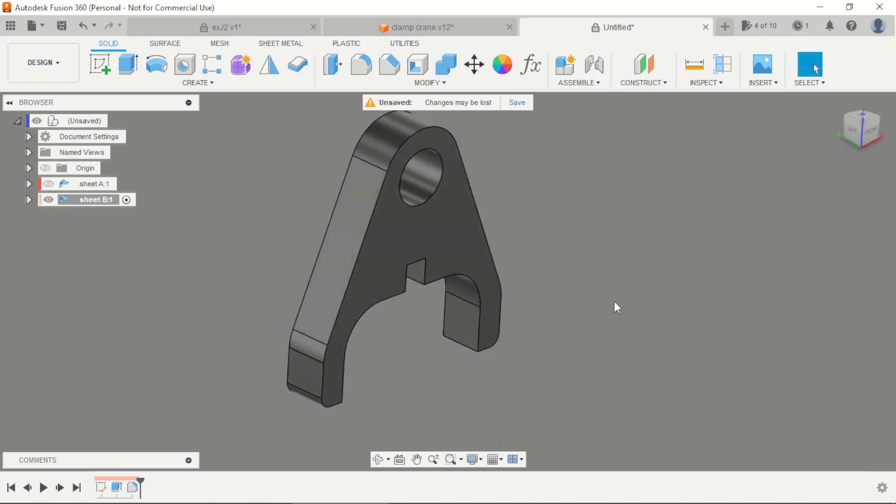
pyautogui.hotkey('alt', 'Tab')
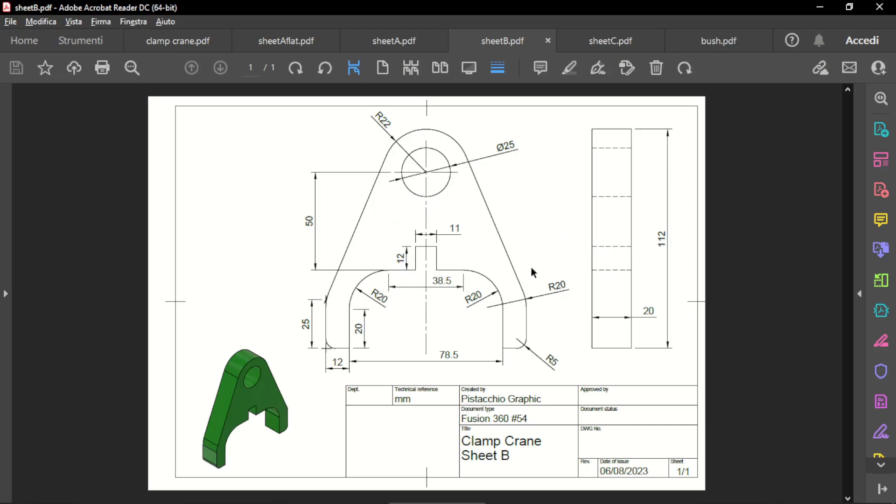
pyautogui.hotkey('alt', 'Tab')
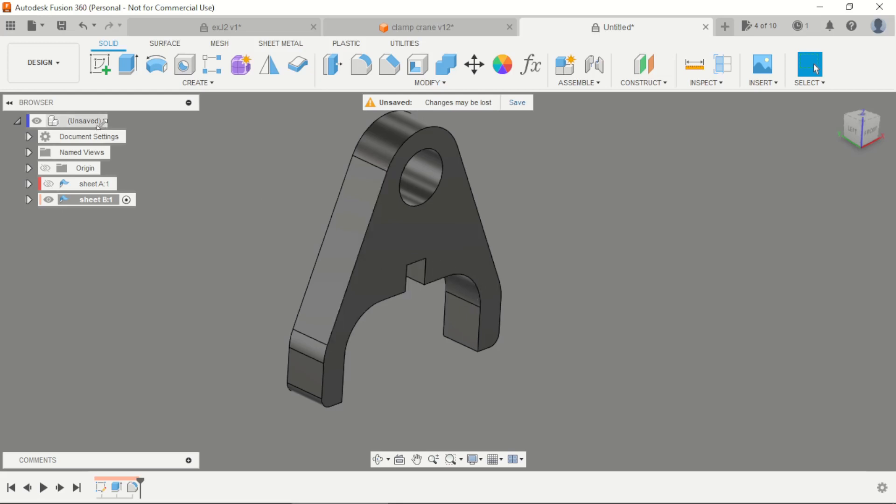
# Activate the top-level component of the design and hide the sheet B component
pyautogui.click(117, 121)
pyautogui.scroll(-5, 219, 155)
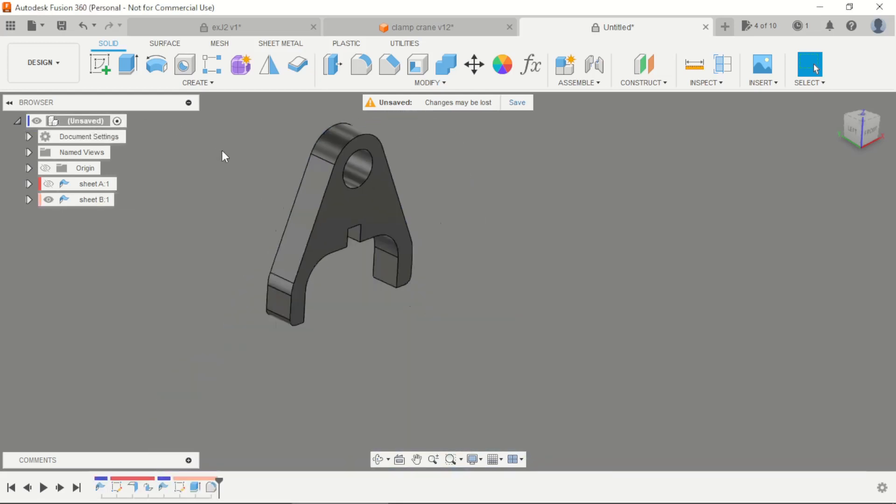
pyautogui.click(49, 200)
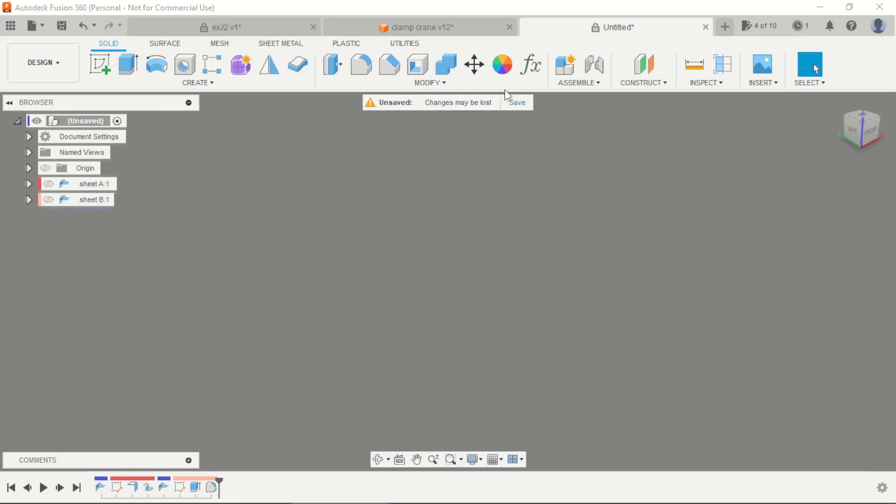
# Create and activate a new internal Standard component named "sheet C" under the top-level design
pyautogui.click(565, 66)
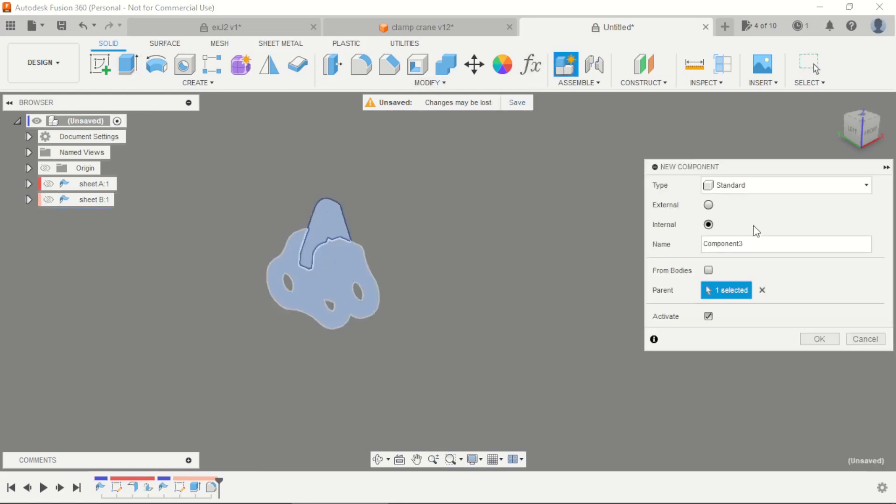
pyautogui.moveTo(761, 243); pyautogui.dragTo(692, 245)
pyautogui.write('sheet C')
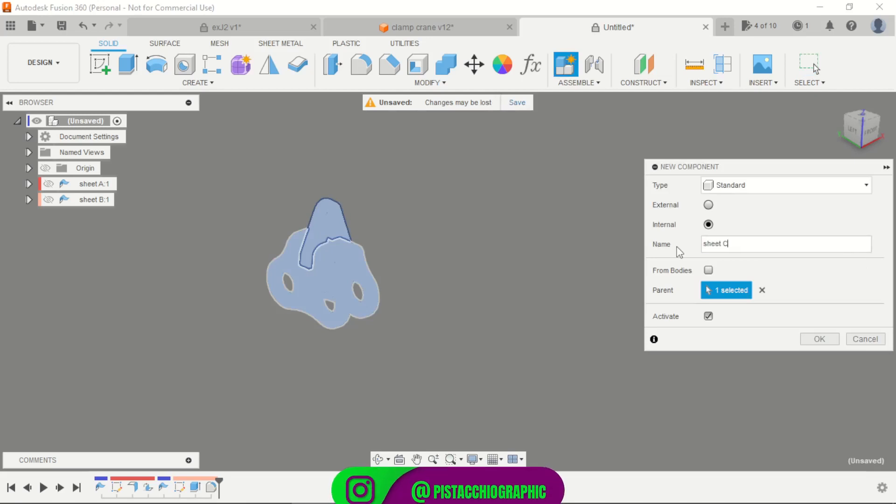
pyautogui.press('Return')
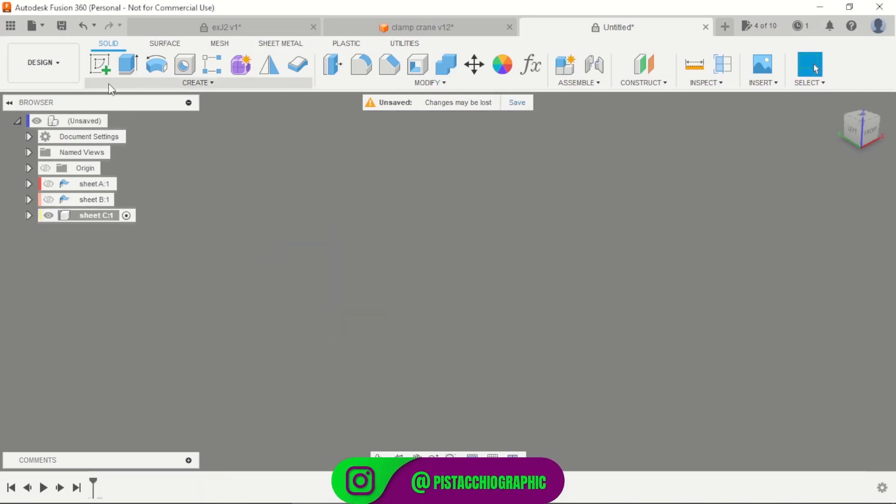
# Start a sketch on the front origin plane in sheet C and consult the sheetC.pdf drawing in Acrobat Reader
pyautogui.click(99, 64)
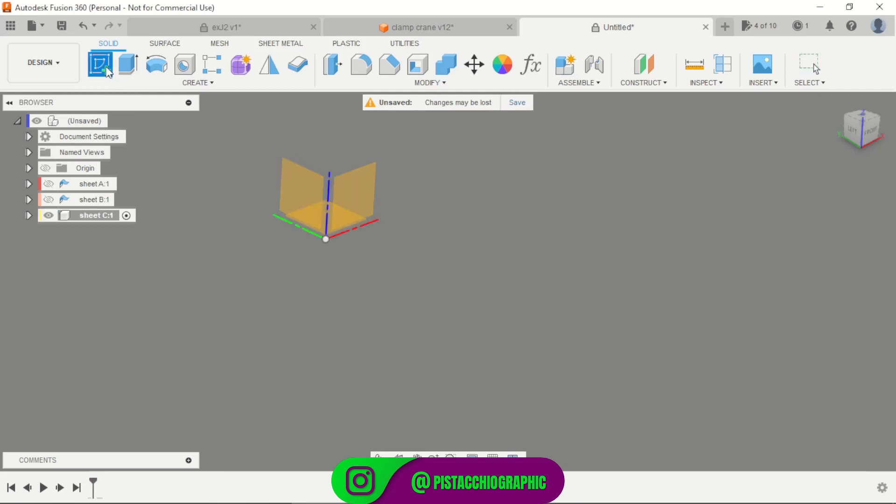
pyautogui.click(366, 192)
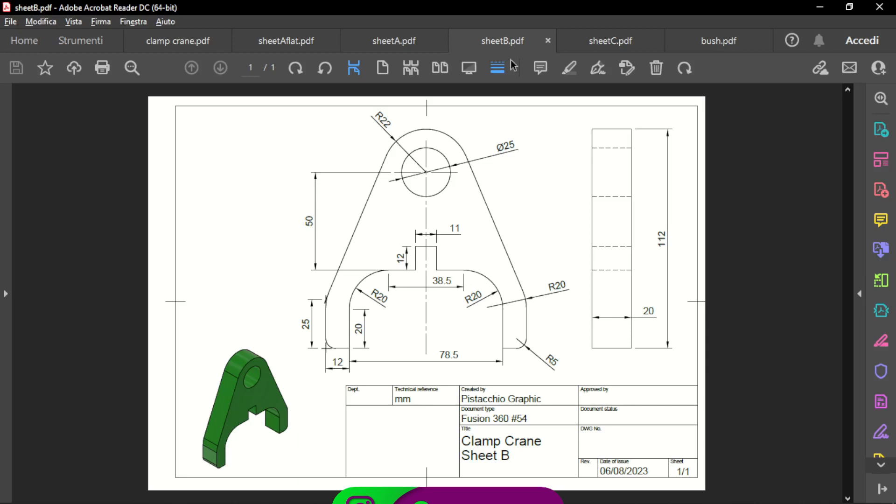
pyautogui.click(607, 39)
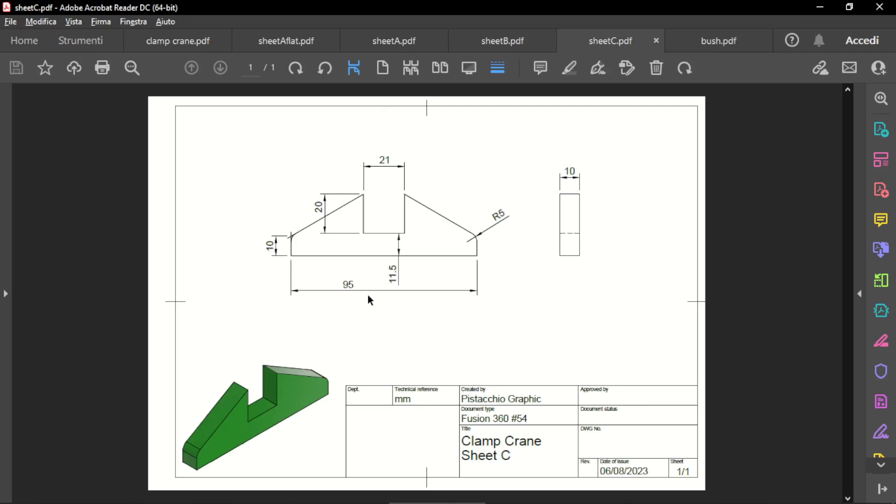
pyautogui.hotkey('alt', 'Tab')
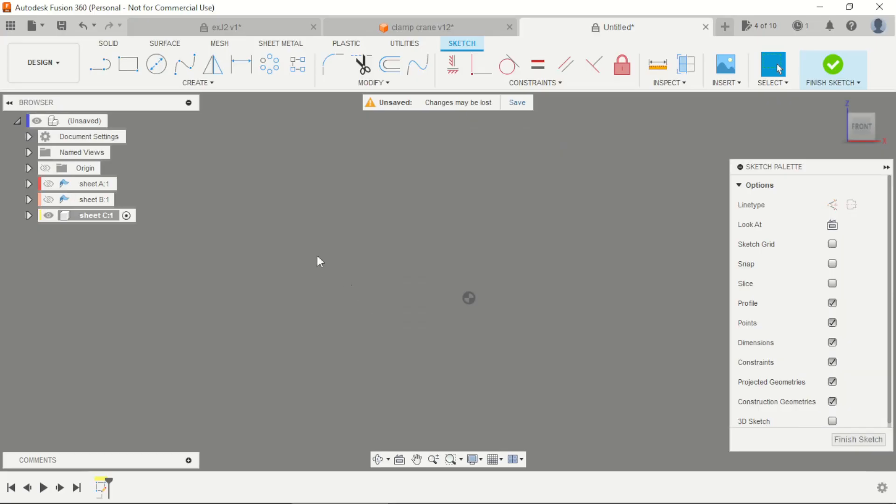
# Sketch a closed line profile with a horizontal base about 143 mm long, short vertical ends, two sloping sides and a central rectangular notch
pyautogui.click(107, 67)
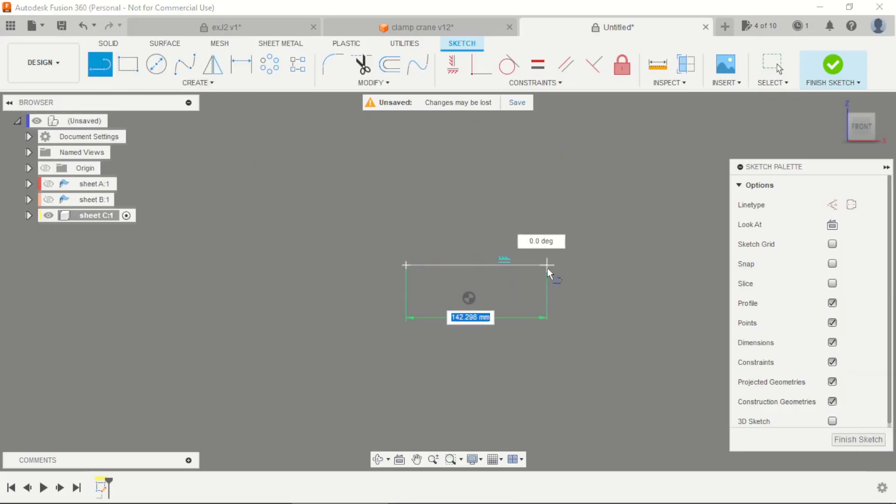
pyautogui.click(548, 267)
pyautogui.scroll(3, 554, 255)
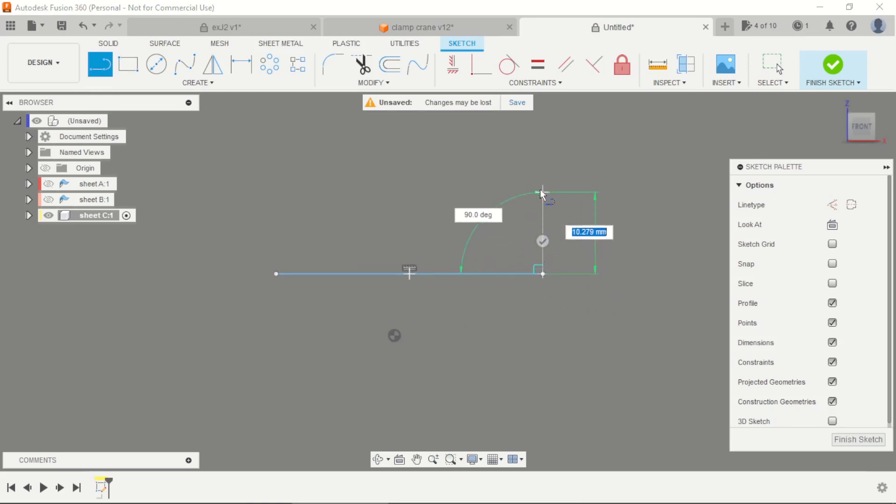
pyautogui.click(541, 222)
pyautogui.scroll(1, 541, 231)
pyautogui.scroll(3, 551, 257)
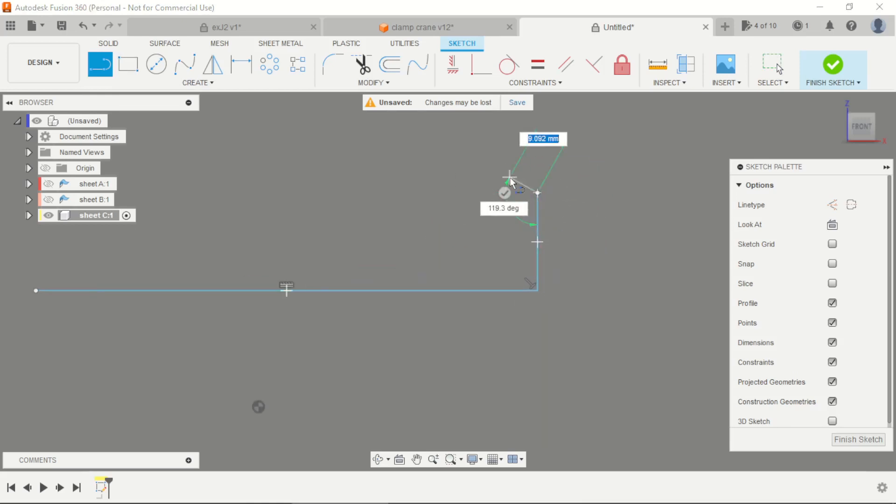
pyautogui.scroll(-5, 527, 285)
pyautogui.click(466, 166)
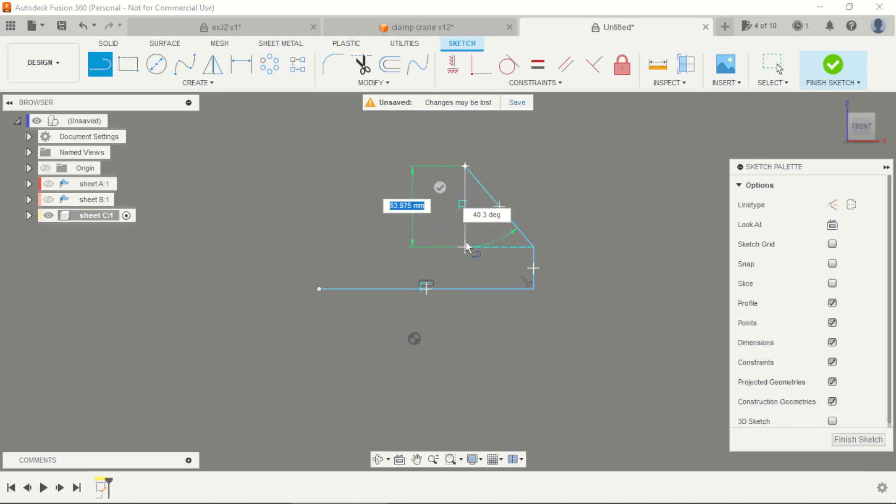
pyautogui.click(466, 246)
pyautogui.click(392, 246)
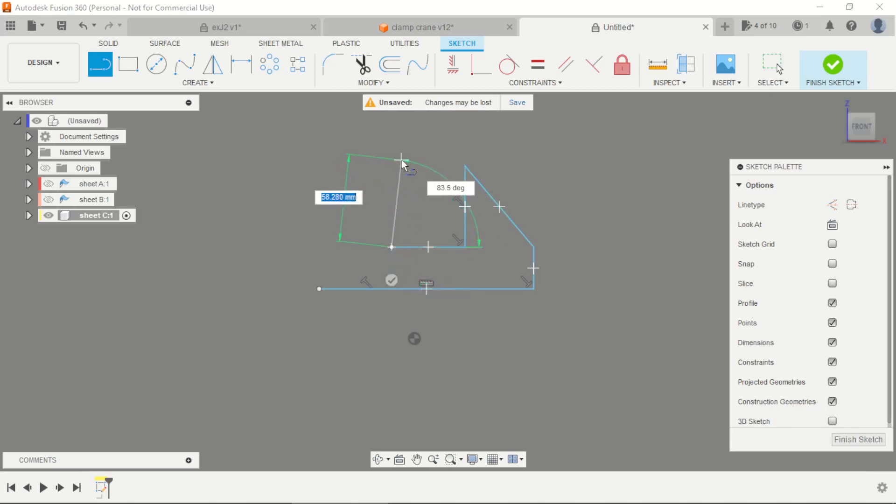
pyautogui.click(391, 172)
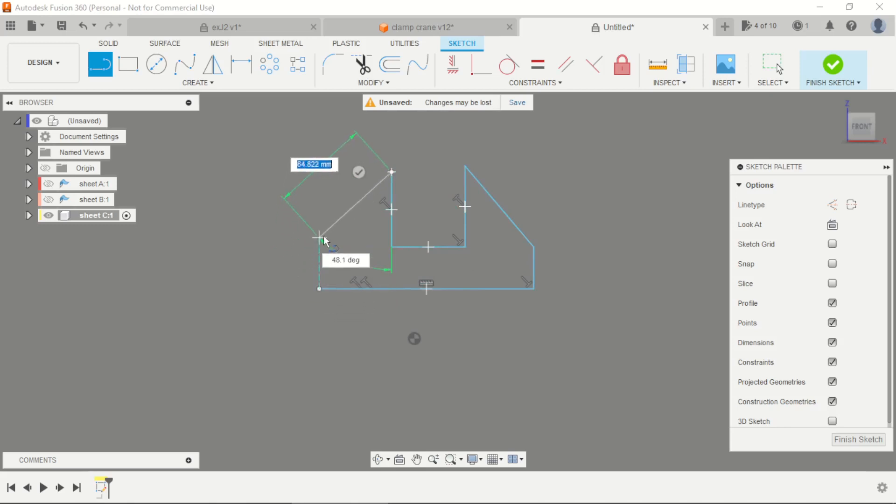
pyautogui.click(320, 233)
pyautogui.click(321, 289)
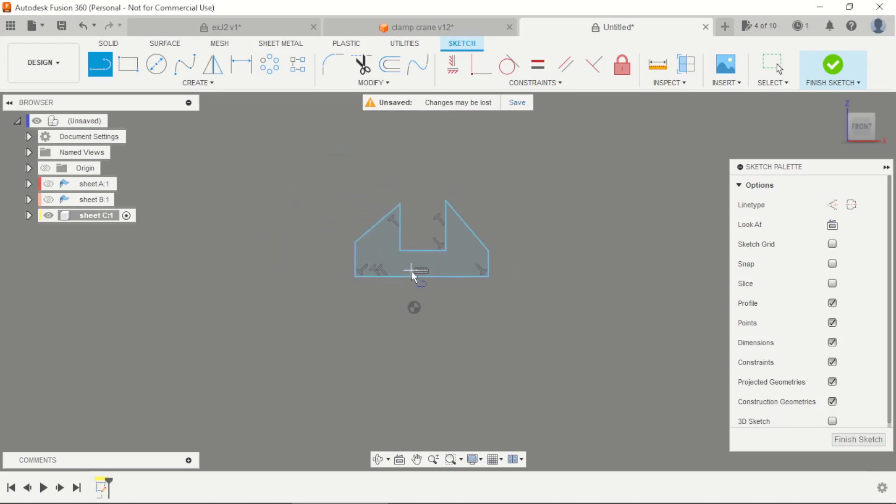
pyautogui.press('Escape')
# Apply a MidPoint constraint to center the profile's base line on the sketch origin
pyautogui.click(544, 83)
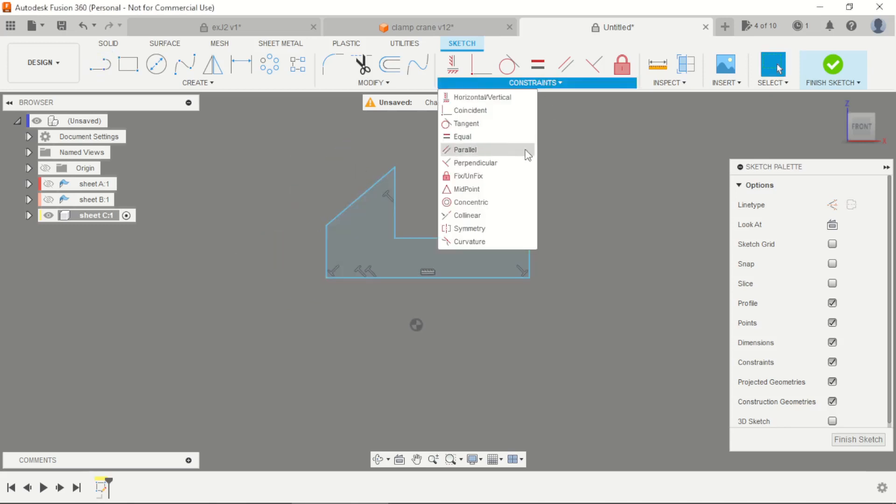
pyautogui.click(469, 189)
pyautogui.click(451, 278)
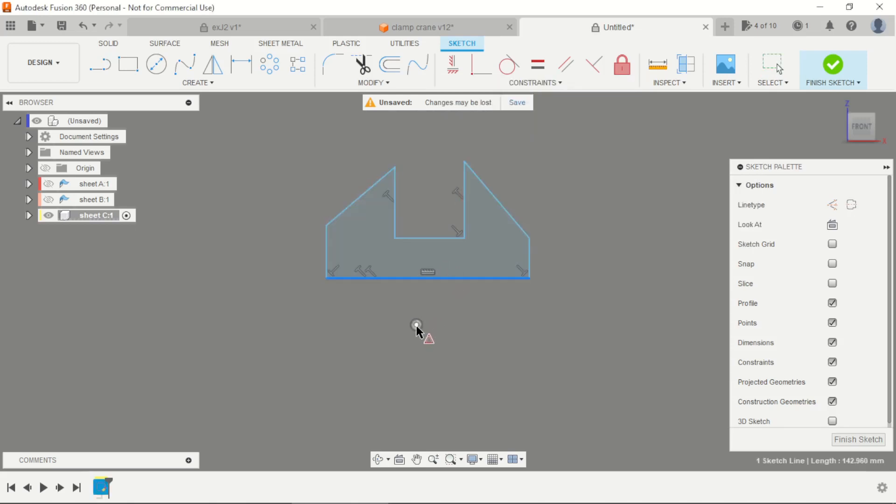
pyautogui.click(417, 326)
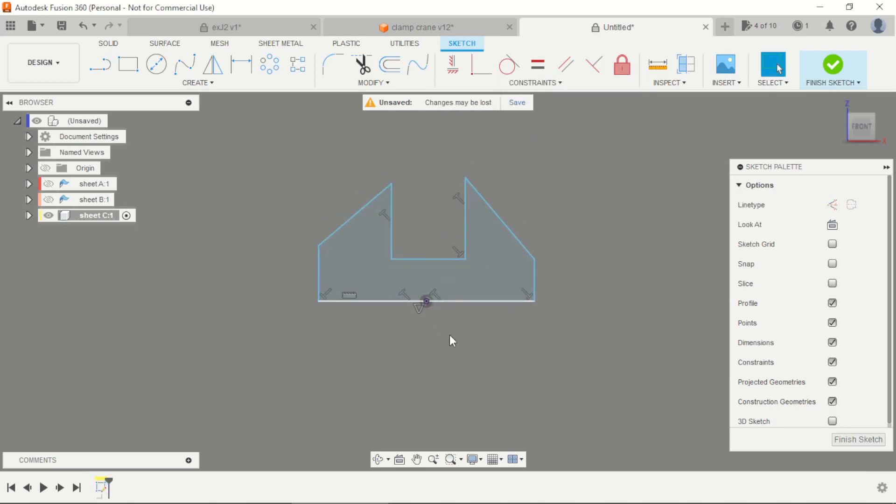
# Dimension the profile's base line to a length of 95 mm
pyautogui.press('d')
pyautogui.click(471, 301)
pyautogui.click(469, 357)
pyautogui.write('95')
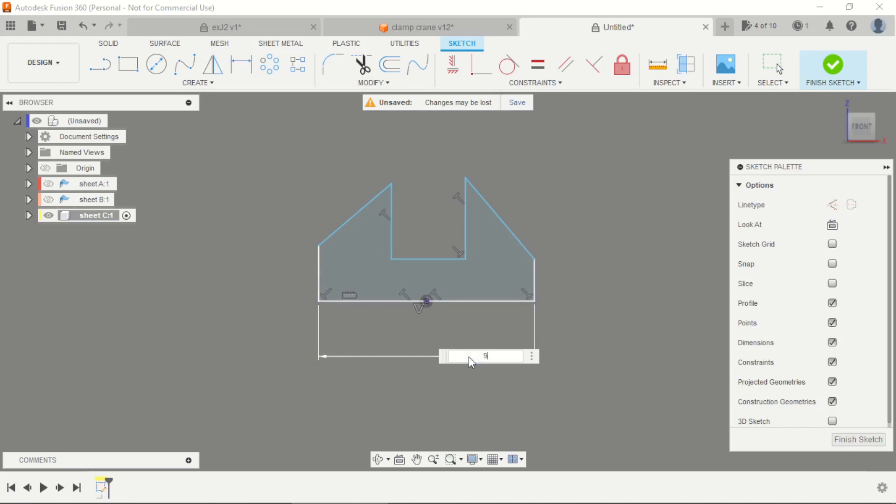
pyautogui.press('Return')
# Check sheetC.pdf in Acrobat Reader and dimension the profile's short left vertical edge to 10 mm
pyautogui.hotkey('alt', 'Tab')
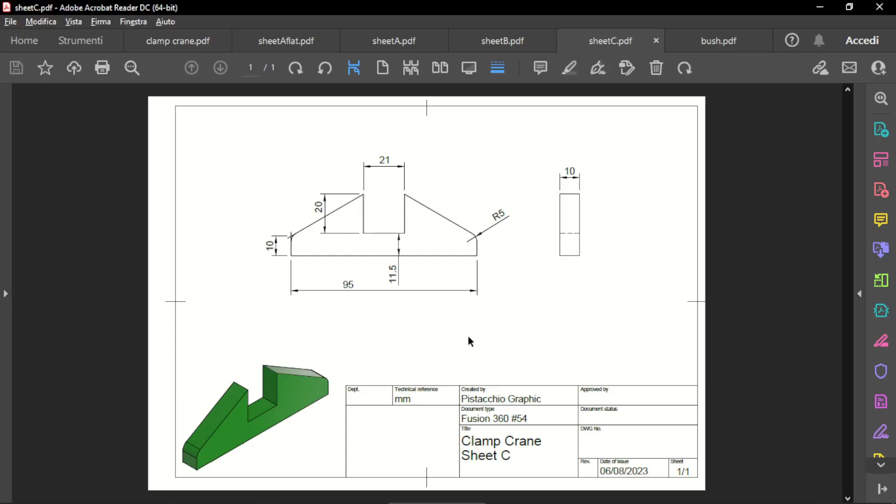
pyautogui.hotkey('alt', 'Tab')
pyautogui.click(297, 260)
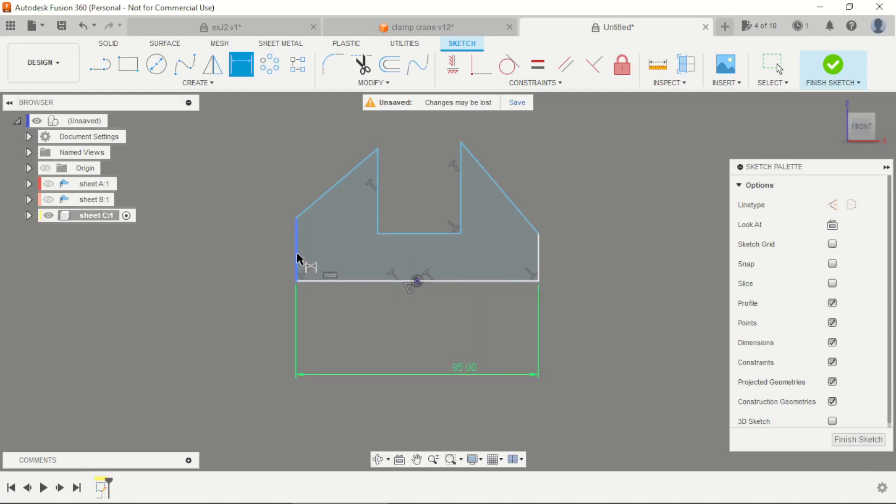
pyautogui.click(241, 261)
pyautogui.write('10')
pyautogui.press('Return')
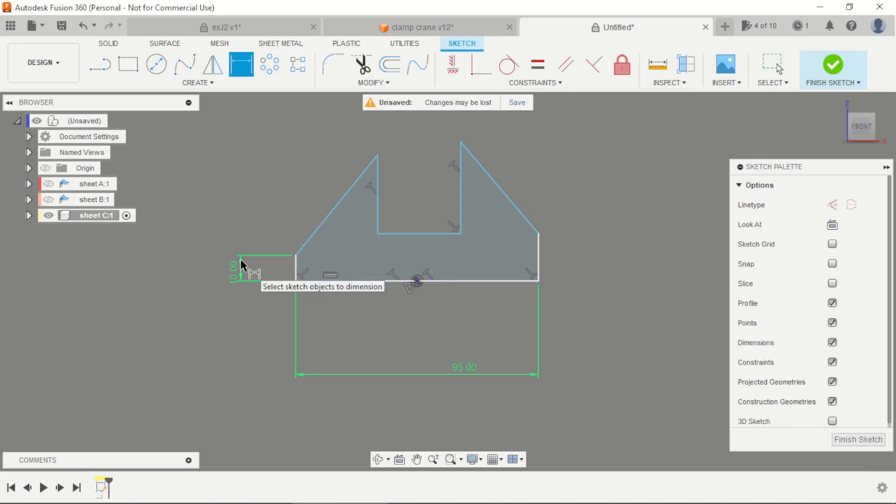
# Align the upper endpoints of the two short outer vertical edges with a Horizontal/Vertical constraint
pyautogui.click(454, 66)
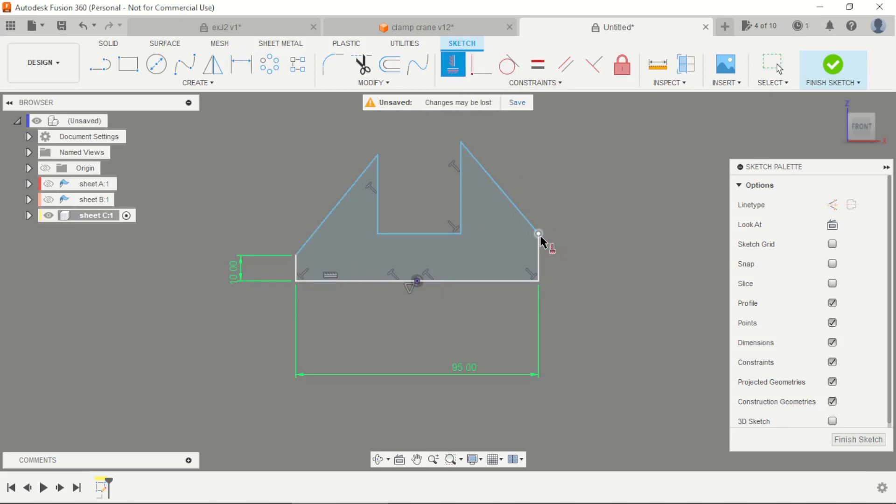
pyautogui.click(296, 257)
pyautogui.scroll(2, 394, 252)
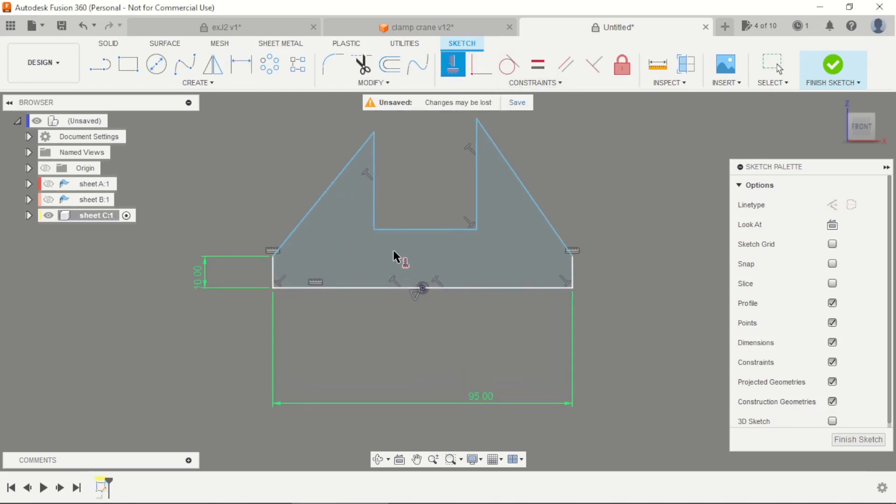
pyautogui.press('Escape')
# Check sheetC.pdf in Acrobat Reader and dimension the notch's bottom edge to 21 mm
pyautogui.hotkey('alt', 'Tab')
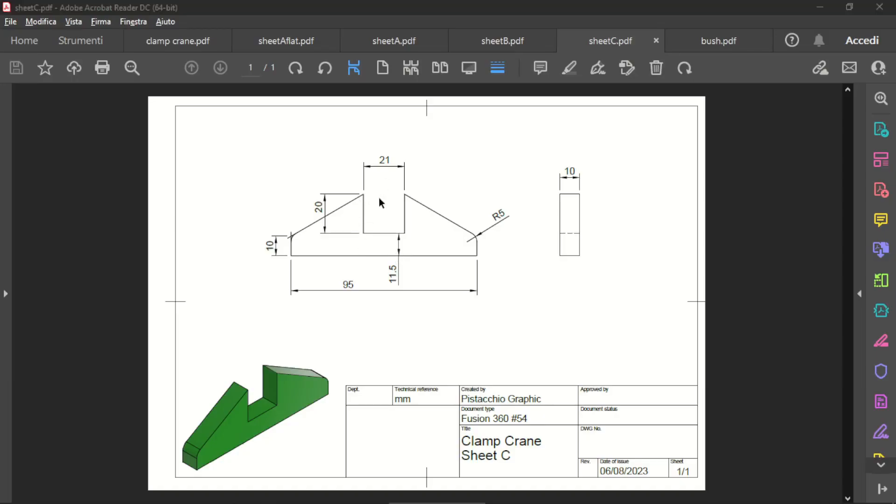
pyautogui.hotkey('alt', 'Tab')
pyautogui.click(433, 229)
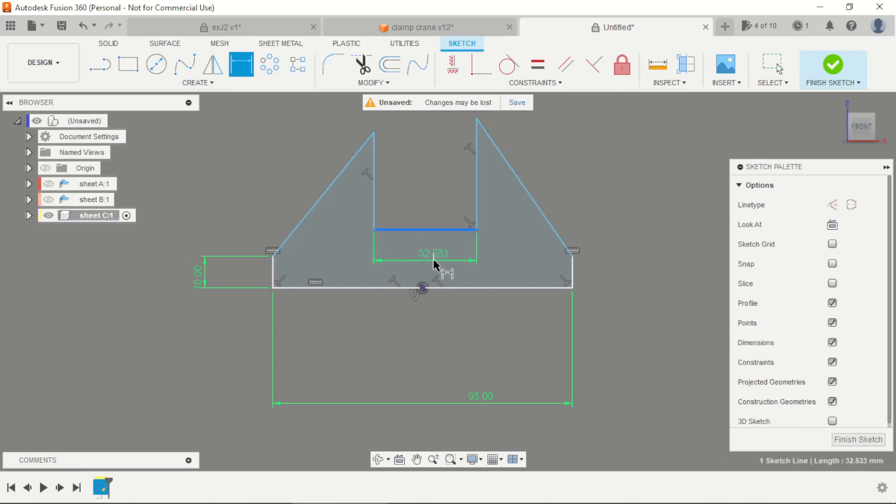
pyautogui.click(434, 261)
pyautogui.write('21')
pyautogui.press('Return')
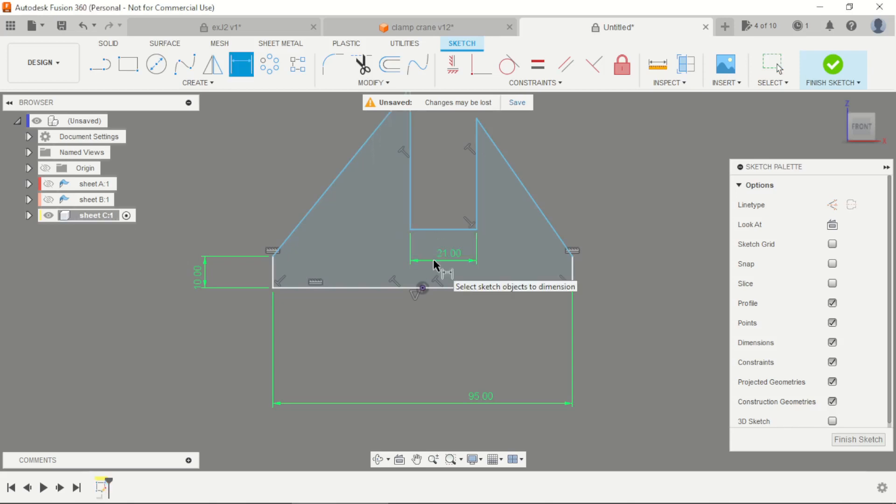
# Dimension the notch's left vertical side to 20 mm
pyautogui.click(411, 205)
pyautogui.click(370, 204)
pyautogui.write('20')
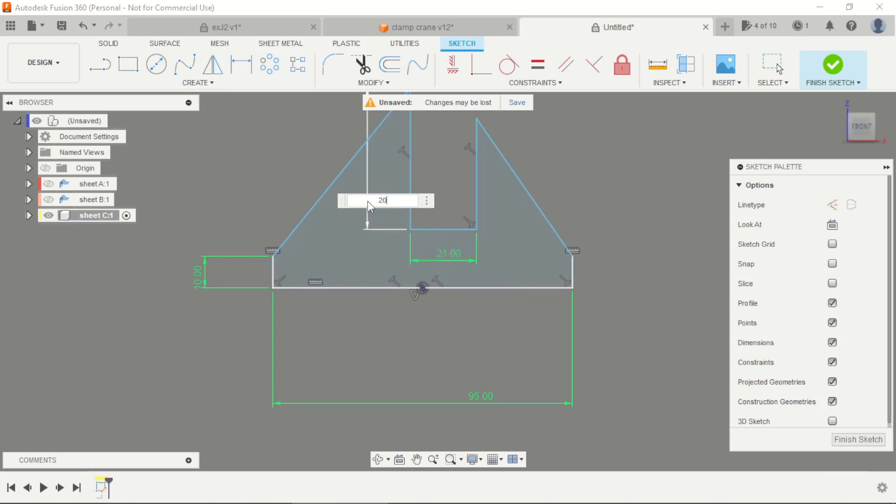
pyautogui.press('Return')
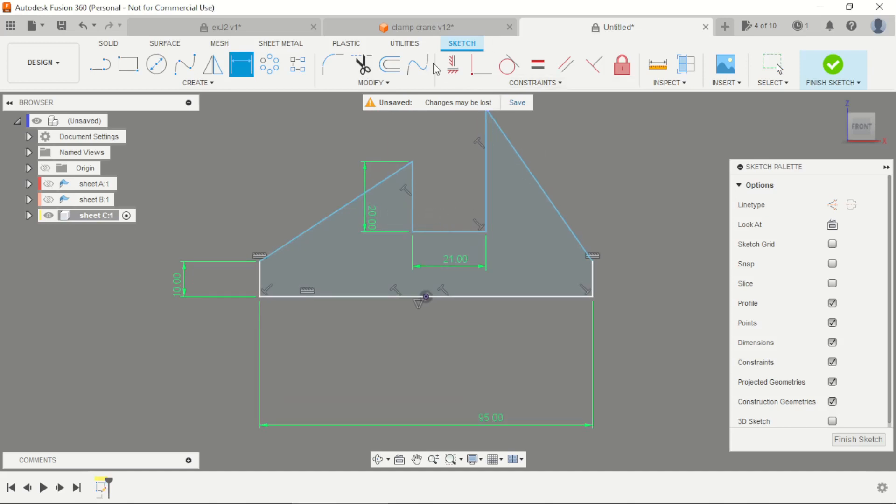
# Align the two upper corners of the notch with each other using a Horizontal/Vertical constraint
pyautogui.click(453, 64)
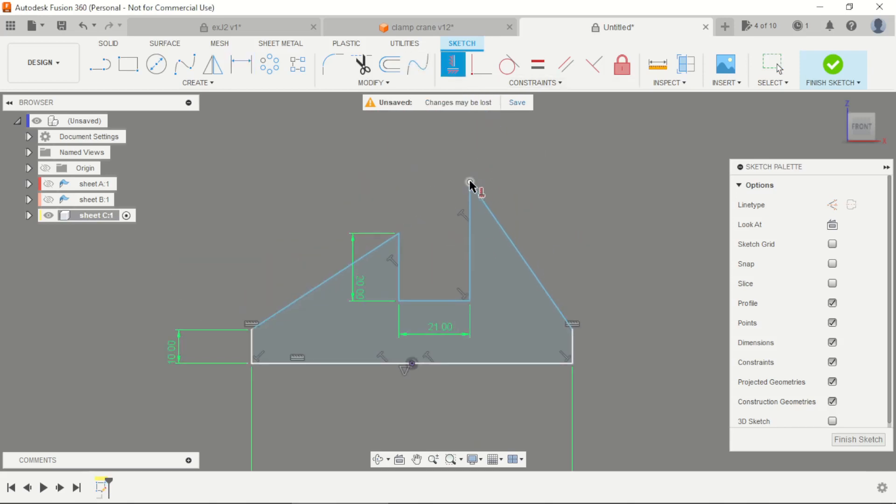
pyautogui.click(470, 182)
pyautogui.click(402, 234)
pyautogui.scroll(1, 452, 251)
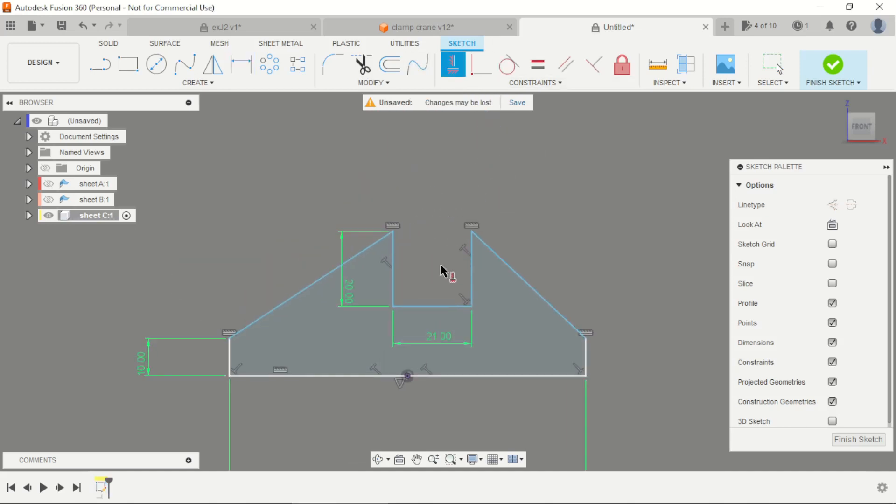
pyautogui.press('Escape')
# Align the midpoint of the notch's bottom edge vertically with the sketch origin using a Horizontal/Vertical constraint
pyautogui.click(461, 76)
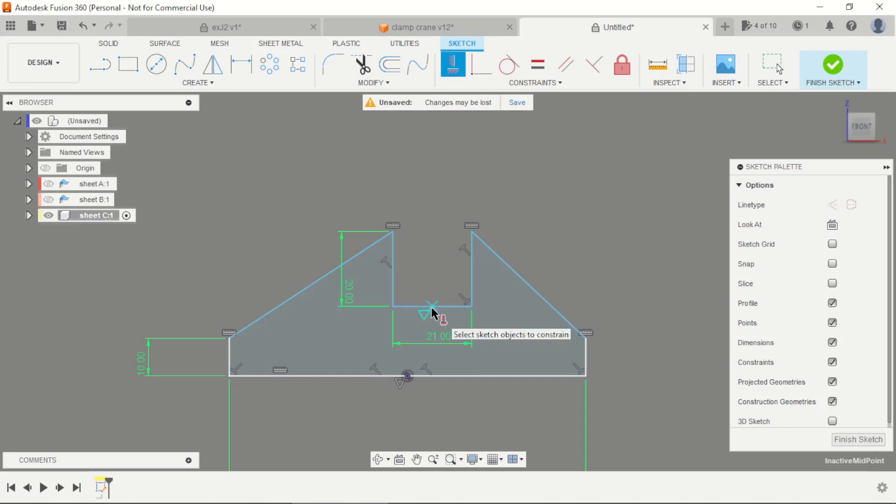
pyautogui.click(408, 375)
pyautogui.scroll(-1, 469, 321)
pyautogui.press('Escape')
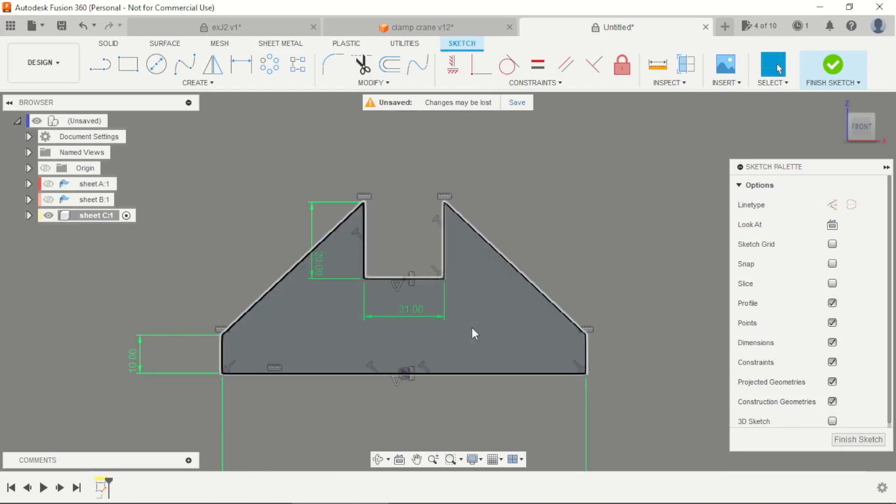
# Check sheetC.pdf in Acrobat Reader and dimension the distance between the notch's bottom edge and the profile's base line to 11.5 mm
pyautogui.hotkey('alt', 'Tab')
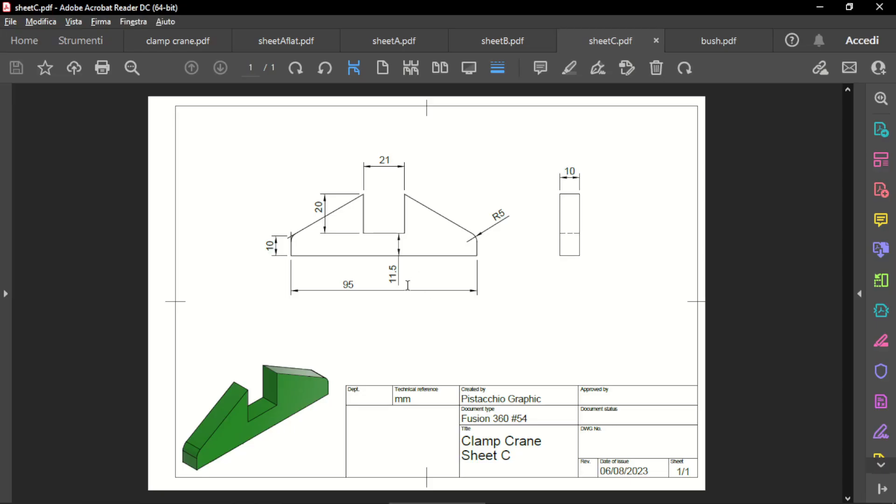
pyautogui.hotkey('alt', 'Tab')
pyautogui.press('d')
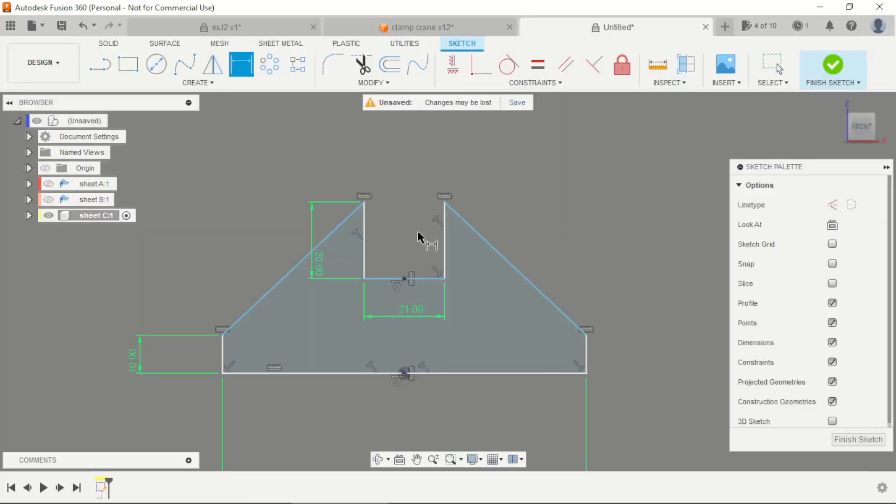
pyautogui.click(408, 279)
pyautogui.click(434, 375)
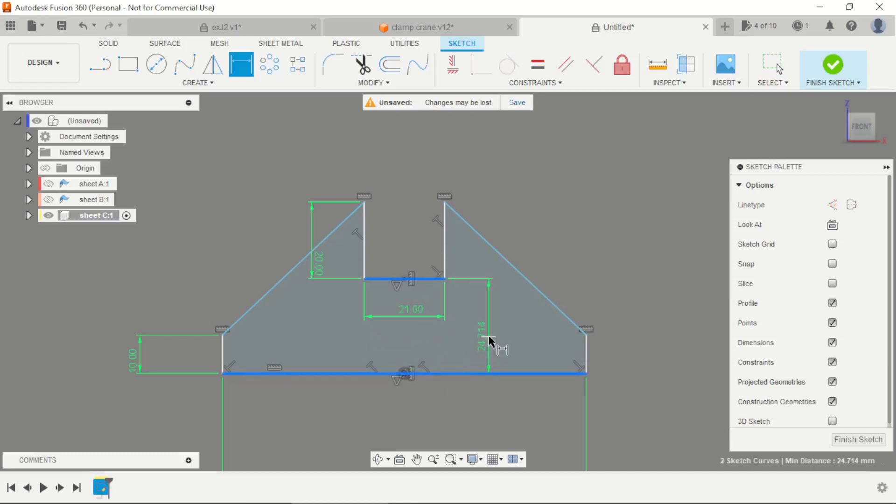
pyautogui.click(488, 335)
pyautogui.write('11,5')
pyautogui.press('Return')
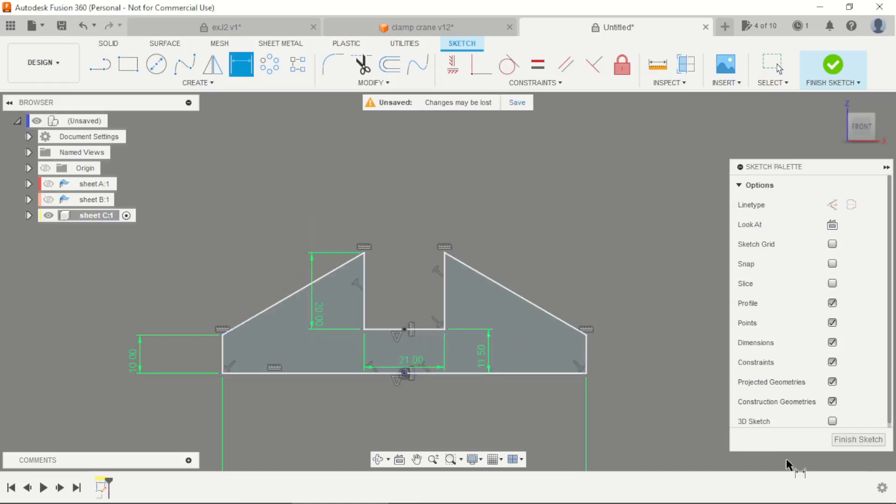
pyautogui.press('Escape')
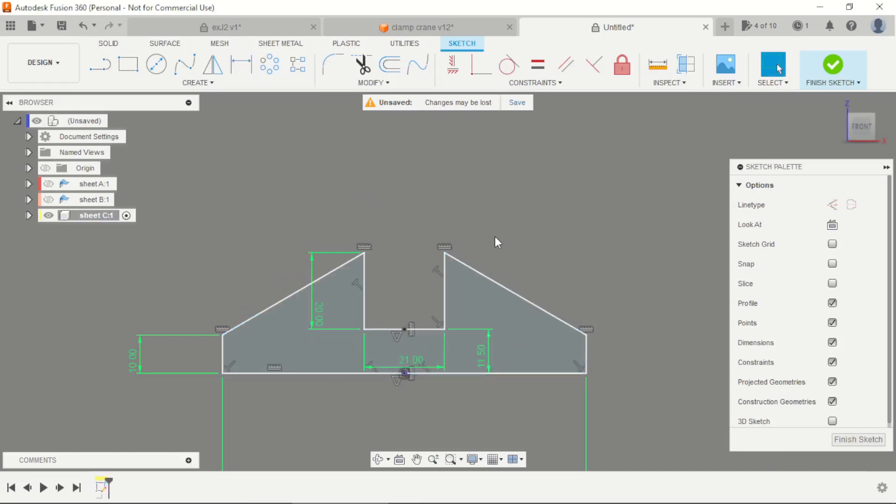
# Finish the sketch, consult sheetC.pdf in Acrobat Reader, and extrude the profile symmetrically as a new body with a whole length of 10 mm
pyautogui.click(837, 66)
pyautogui.scroll(-3, 481, 194)
pyautogui.keyDown('shift'); pyautogui.moveTo(534, 217); pyautogui.dragTo(495, 246, button='middle'); pyautogui.keyUp('shift')
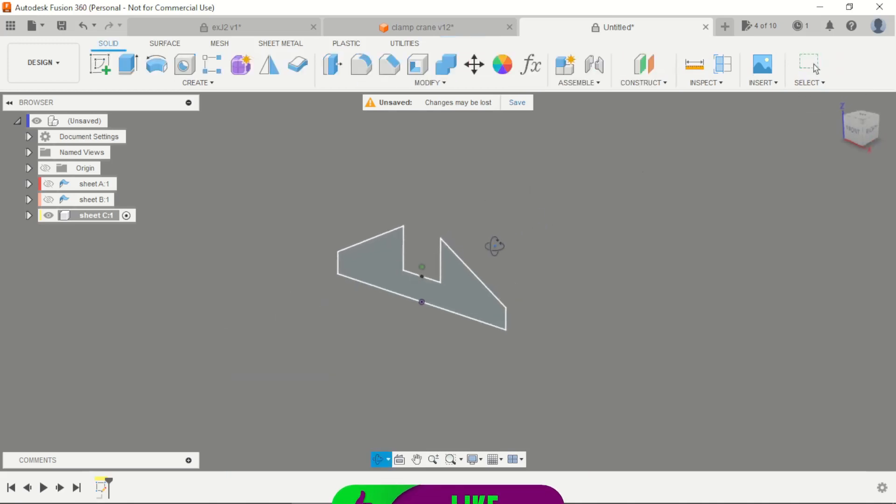
pyautogui.hotkey('alt', 'Tab')
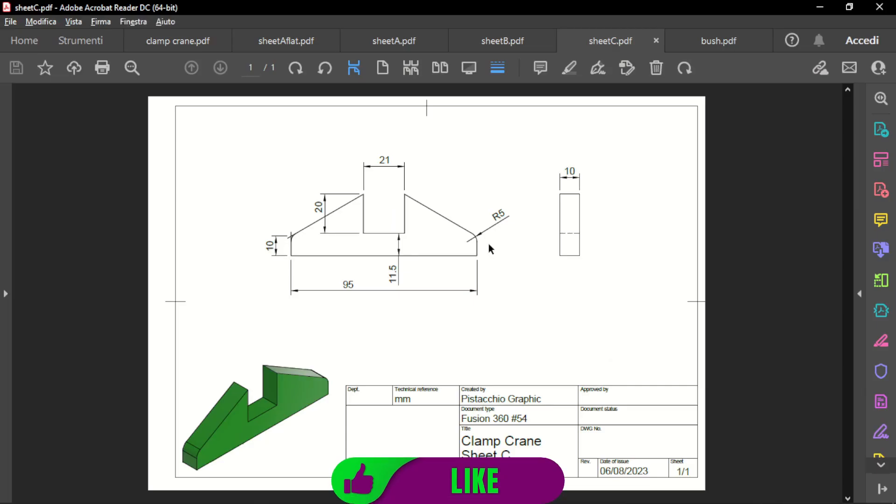
pyautogui.hotkey('alt', 'Tab')
pyautogui.click(140, 69)
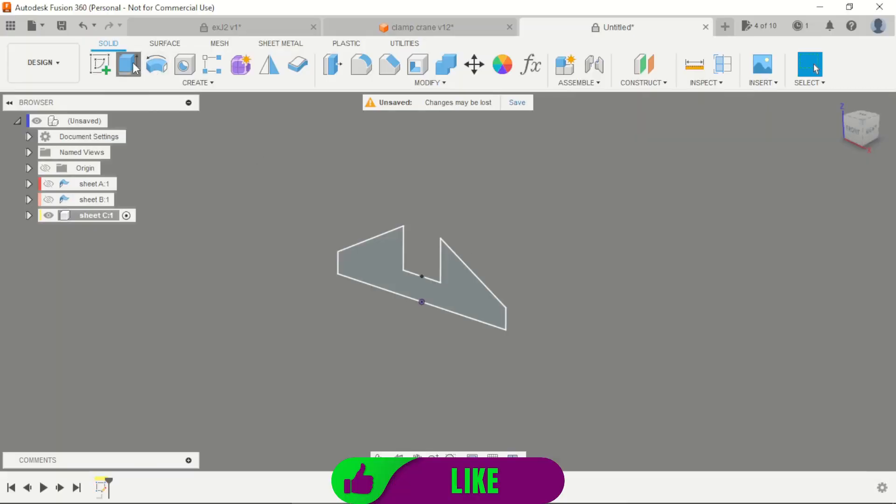
pyautogui.click(822, 245)
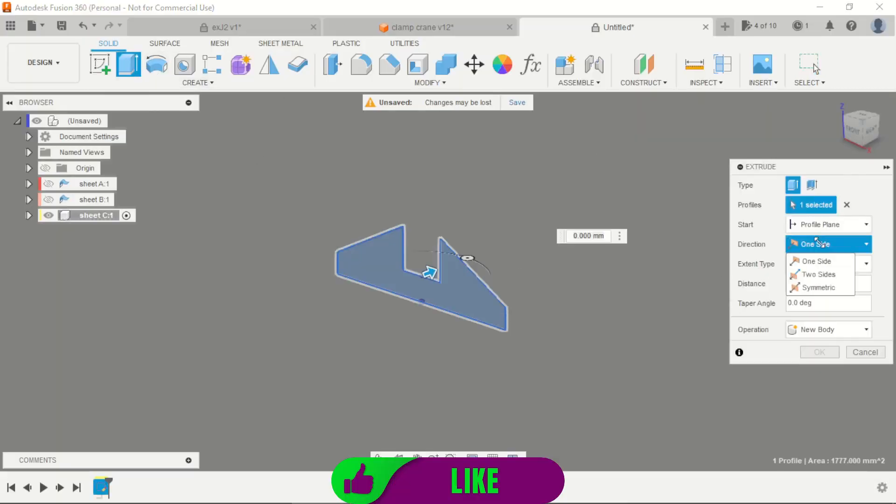
pyautogui.click(831, 287)
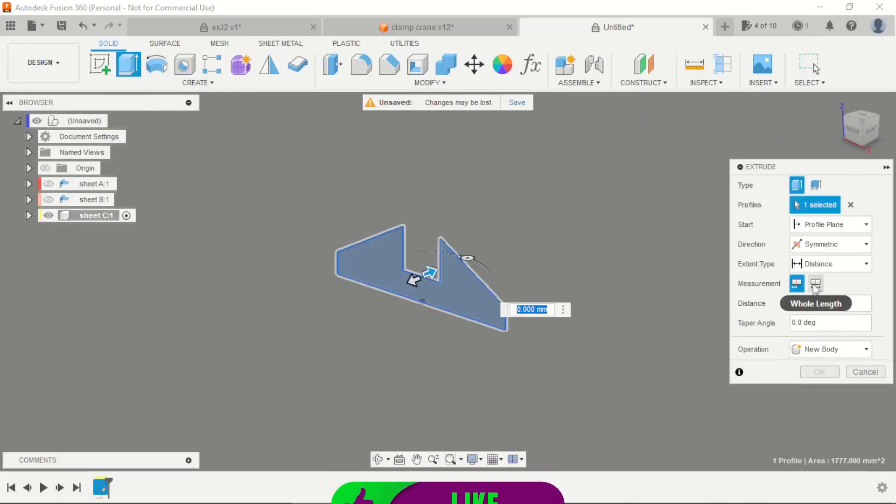
pyautogui.click(815, 283)
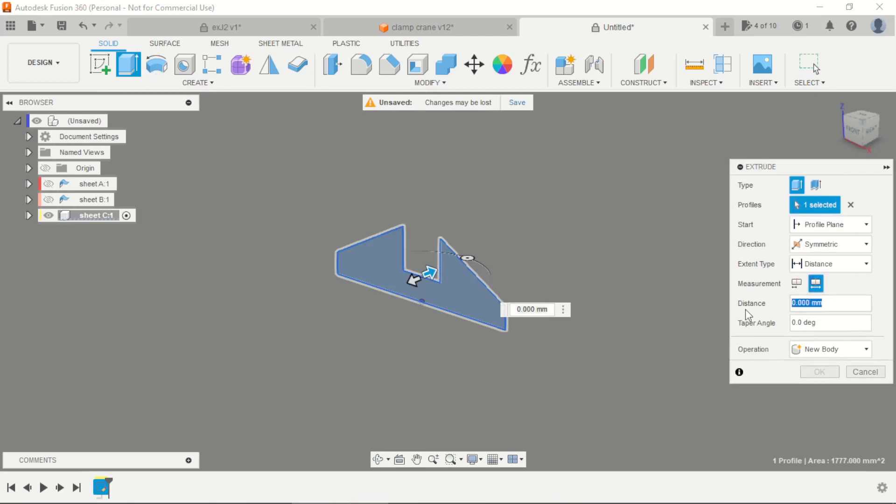
pyautogui.write('10')
pyautogui.press('Return')
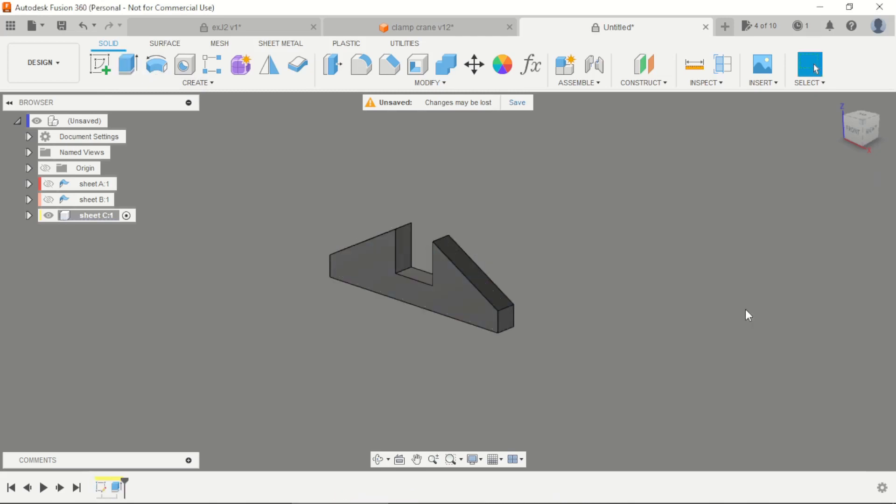
# Check sheetC.pdf in Acrobat Reader and fillet the two outer edges between the sloped and short vertical faces with a 5 mm radius
pyautogui.hotkey('alt', 'Tab')
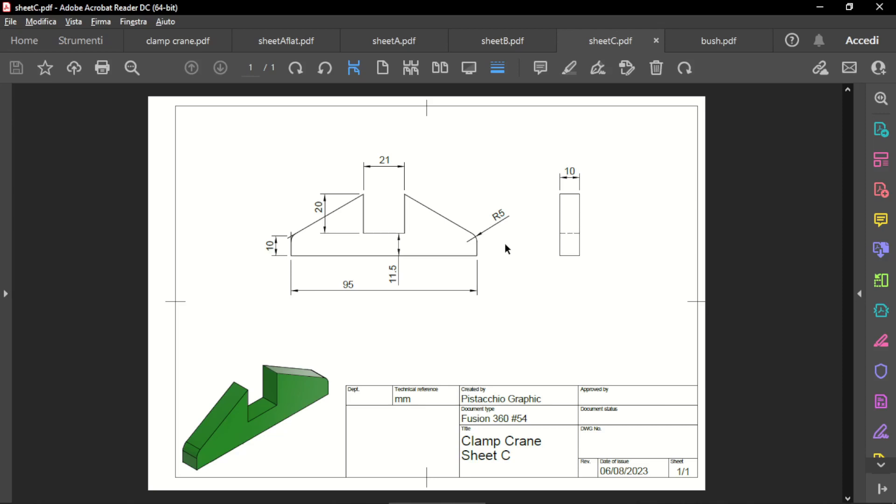
pyautogui.hotkey('alt', 'Tab')
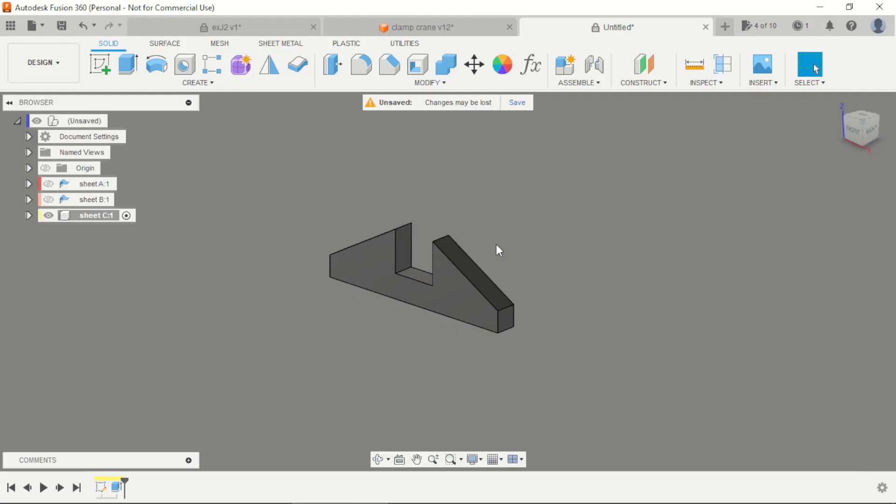
pyautogui.press('f')
pyautogui.click(509, 306)
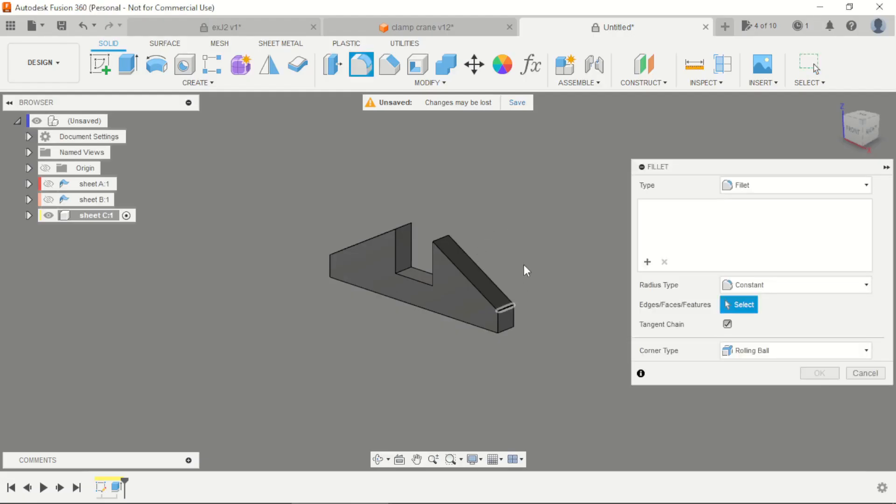
pyautogui.keyDown('shift'); pyautogui.moveTo(524, 264); pyautogui.dragTo(588, 268, button='middle'); pyautogui.keyUp('shift')
pyautogui.scroll(2, 448, 243)
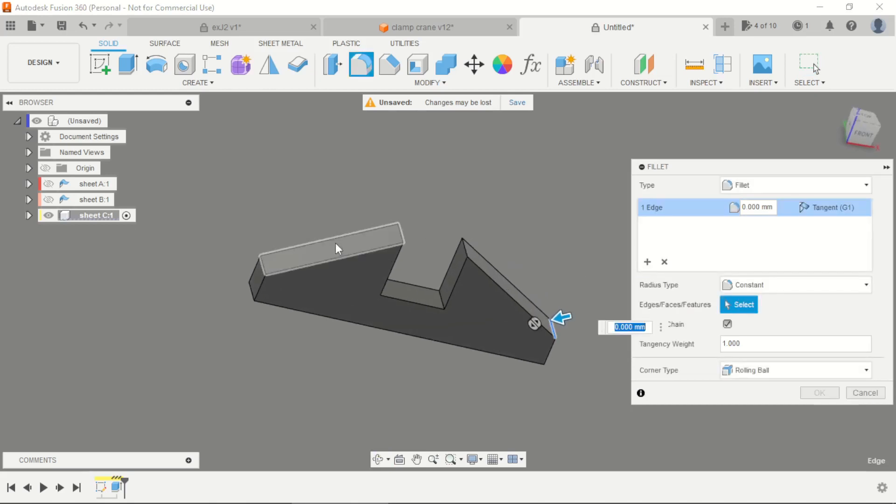
pyautogui.click(266, 268)
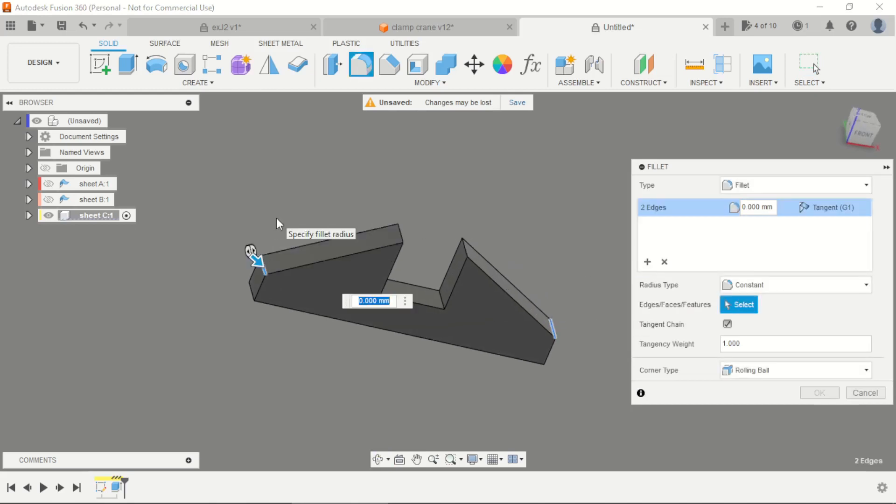
pyautogui.write('5')
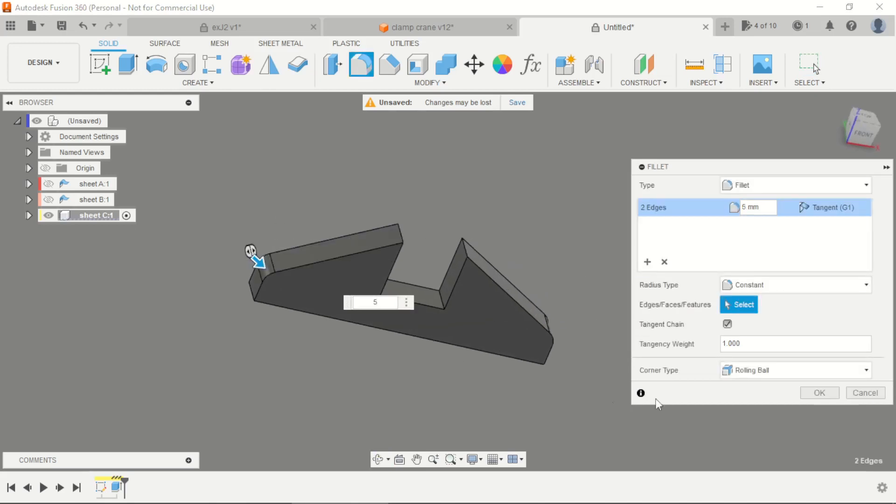
pyautogui.click(833, 395)
pyautogui.scroll(-2, 554, 186)
pyautogui.keyDown('shift'); pyautogui.moveTo(555, 187); pyautogui.dragTo(503, 205, button='middle'); pyautogui.keyUp('shift')
pyautogui.scroll(1, 504, 196)
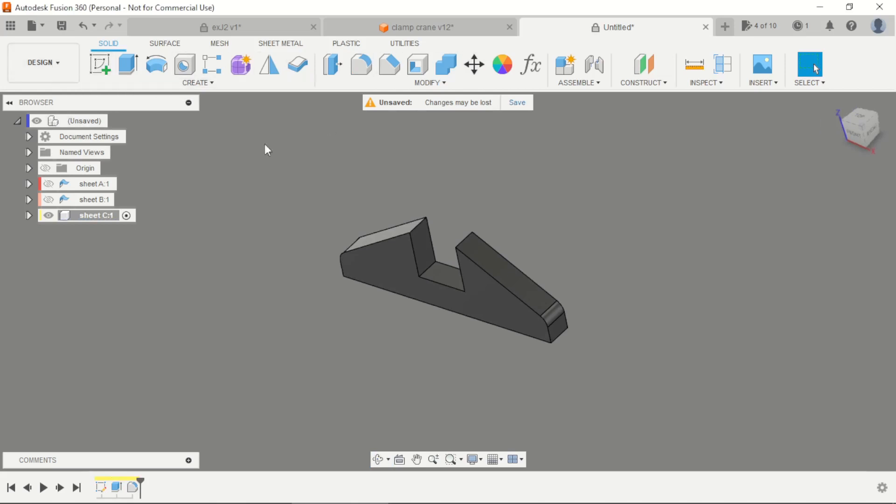
# Hide sheet C and create an active internal standard component named bush under the top-level assembly
pyautogui.click(117, 121)
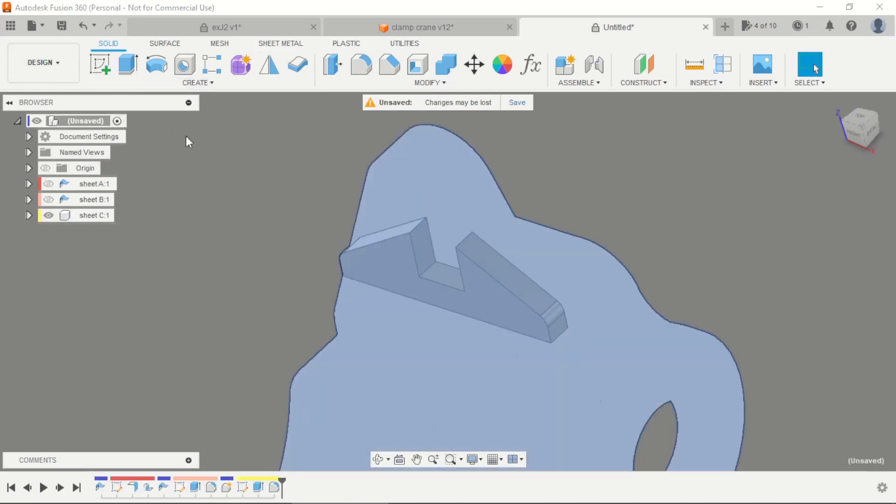
pyautogui.click(48, 215)
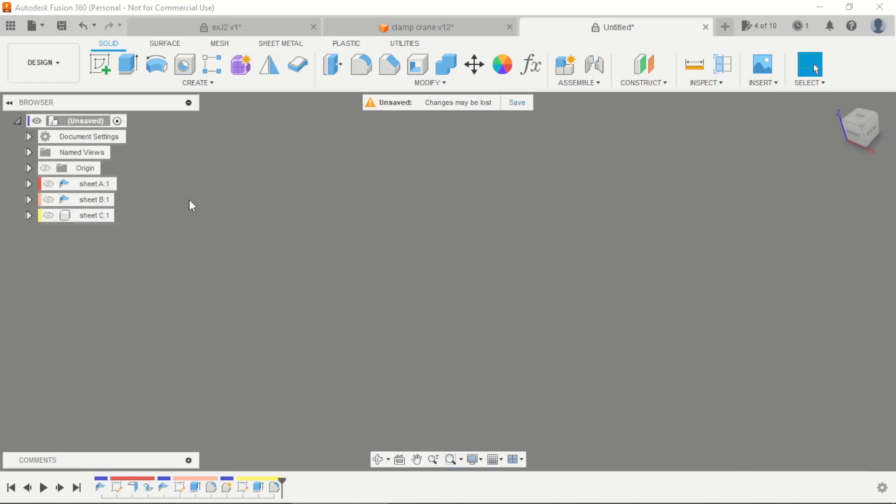
pyautogui.click(570, 72)
pyautogui.doubleClick(707, 245)
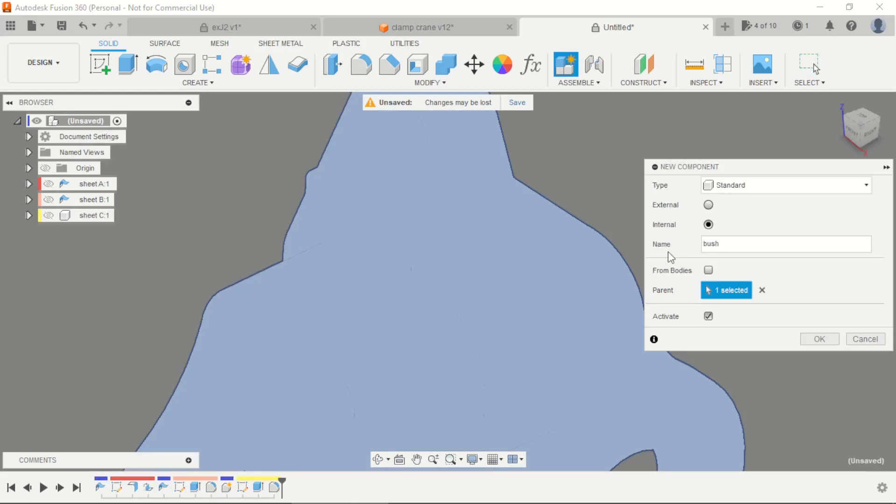
pyautogui.write('bush')
pyautogui.press('Return')
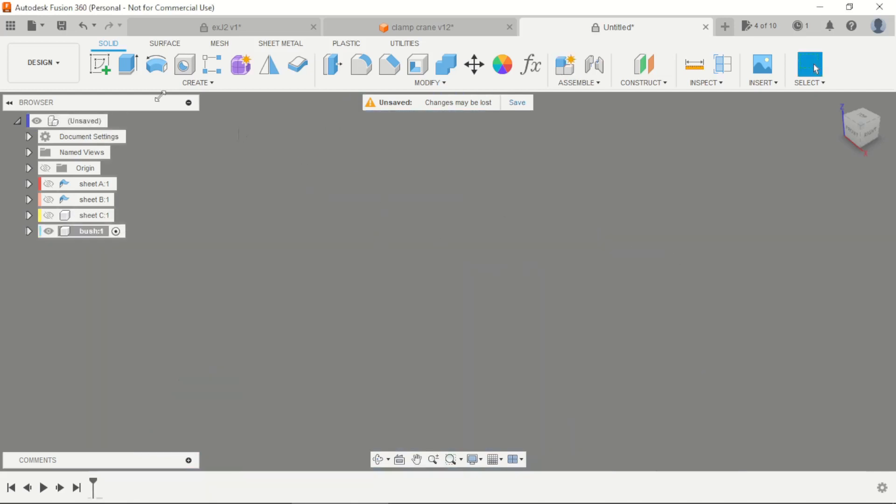
# Start a sketch on the front XZ plane in the bush component and draw a 26 mm diameter circle centred on the origin
pyautogui.click(100, 64)
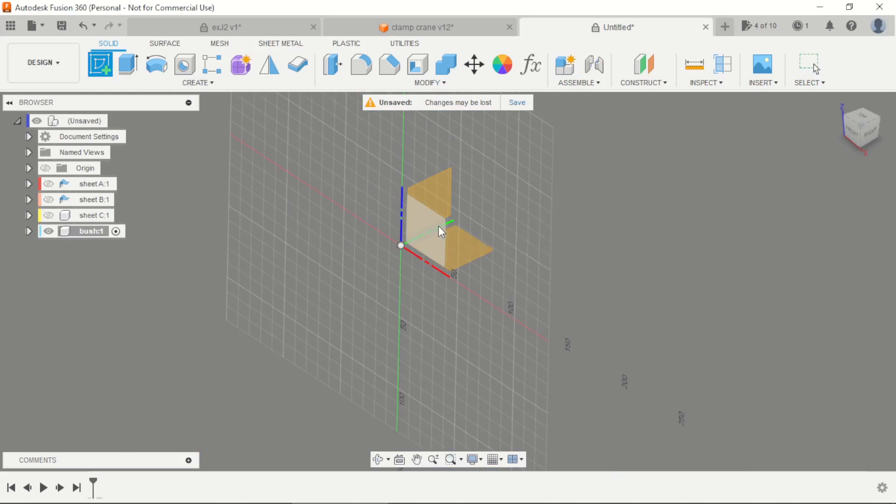
pyautogui.click(438, 226)
pyautogui.press('l')
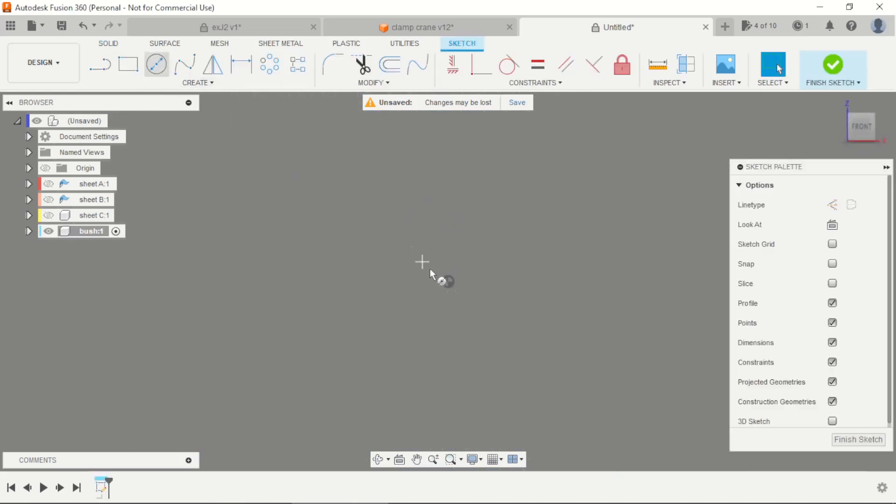
pyautogui.press('c')
pyautogui.click(448, 283)
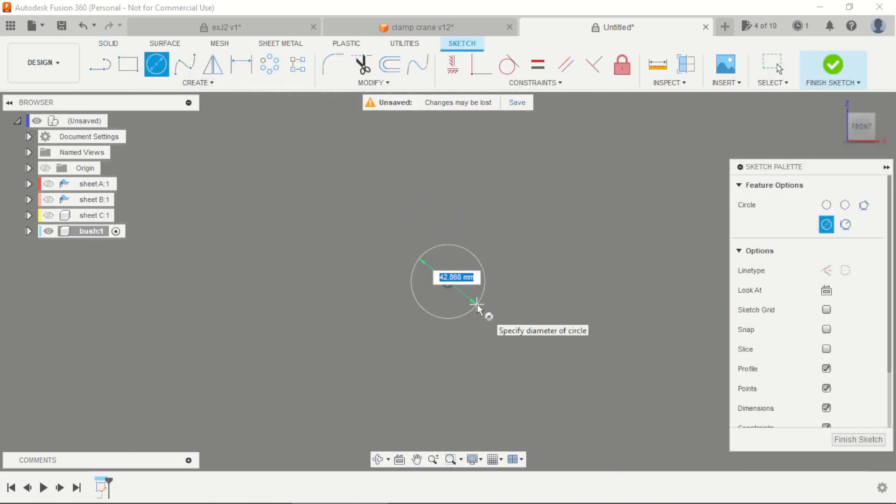
pyautogui.write('28')
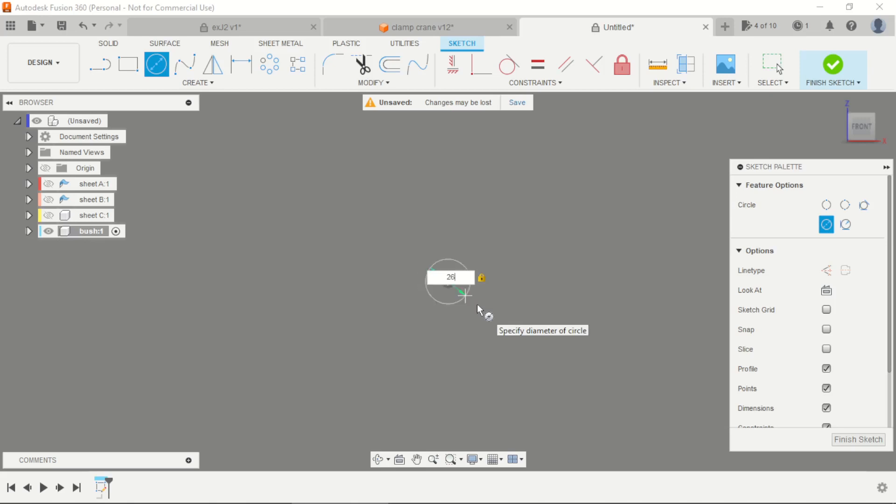
pyautogui.press('Return')
pyautogui.press('Escape')
# Draw a concentric 38.1 mm diameter circle around the first one and finish the sketch
pyautogui.press('c')
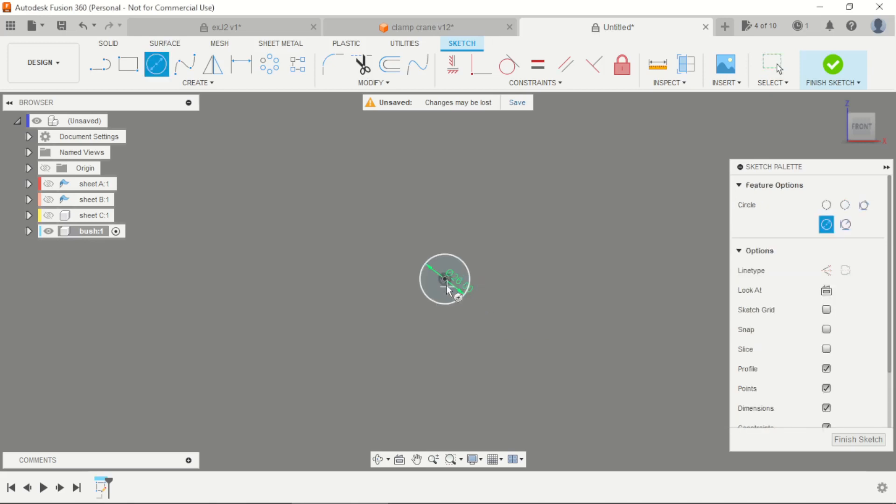
pyautogui.click(446, 279)
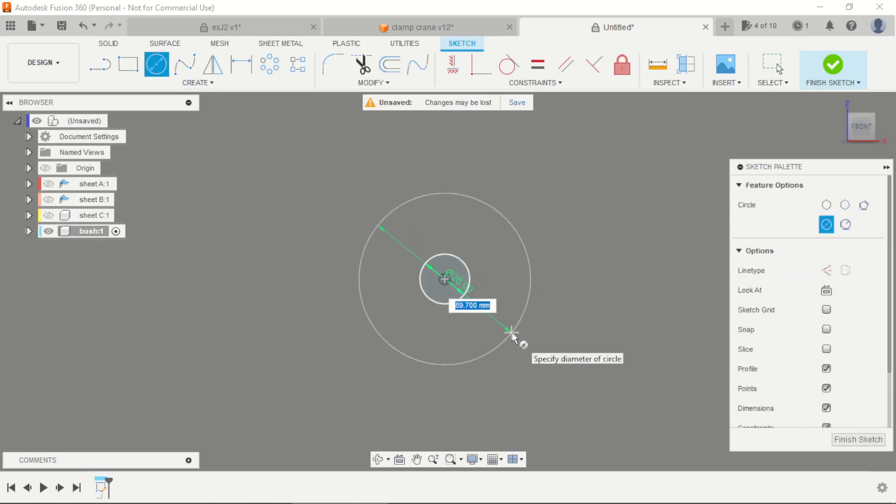
pyautogui.write('38,1')
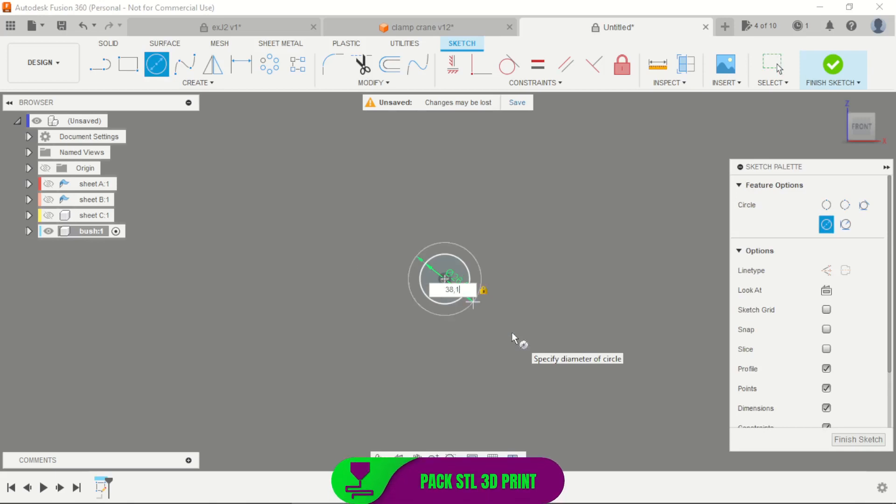
pyautogui.press('Return')
pyautogui.press('Escape')
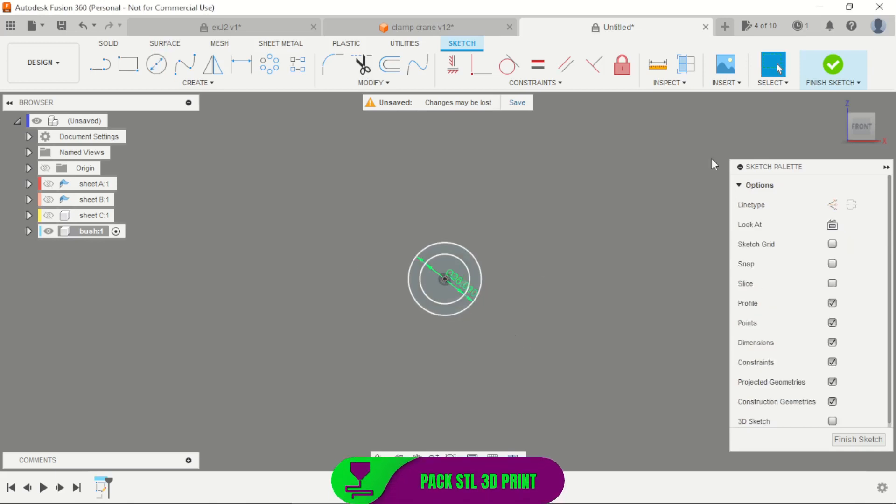
pyautogui.click(833, 68)
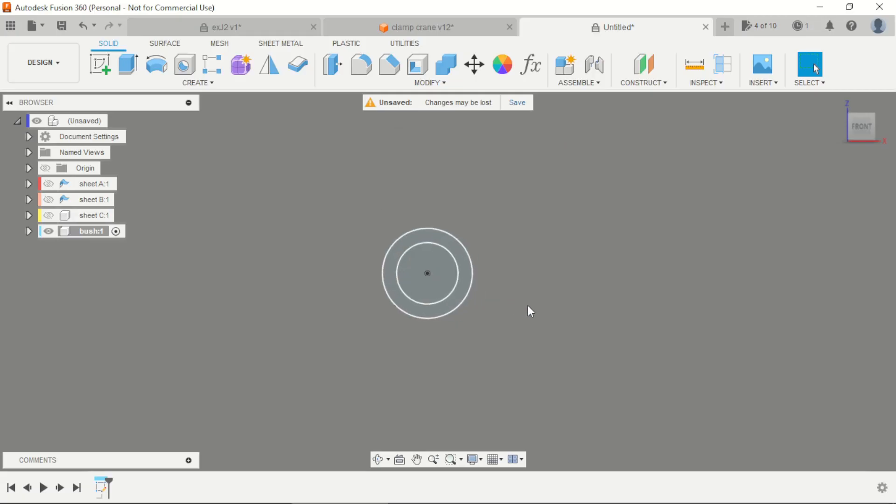
# Extrude the ring profile between the two circles symmetrically to a whole length of 25 mm as a new body
pyautogui.press('e')
pyautogui.click(466, 287)
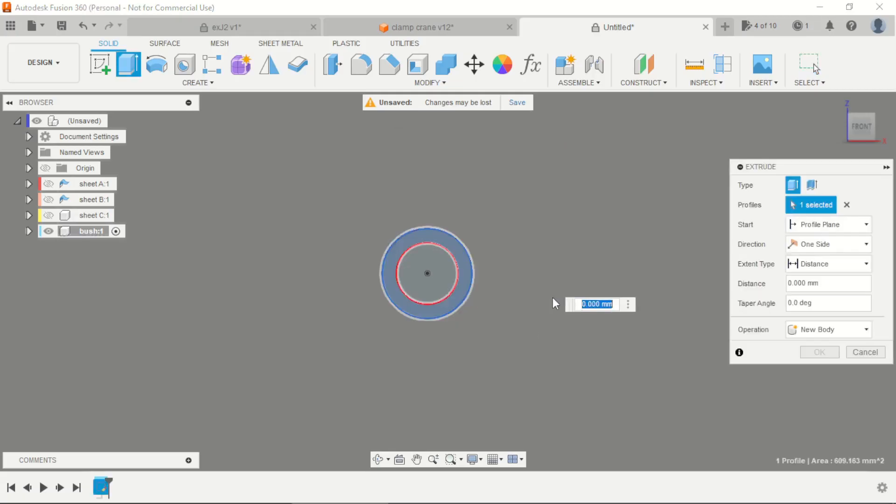
pyautogui.keyDown('shift'); pyautogui.moveTo(554, 304); pyautogui.dragTo(633, 305, button='middle'); pyautogui.keyUp('shift')
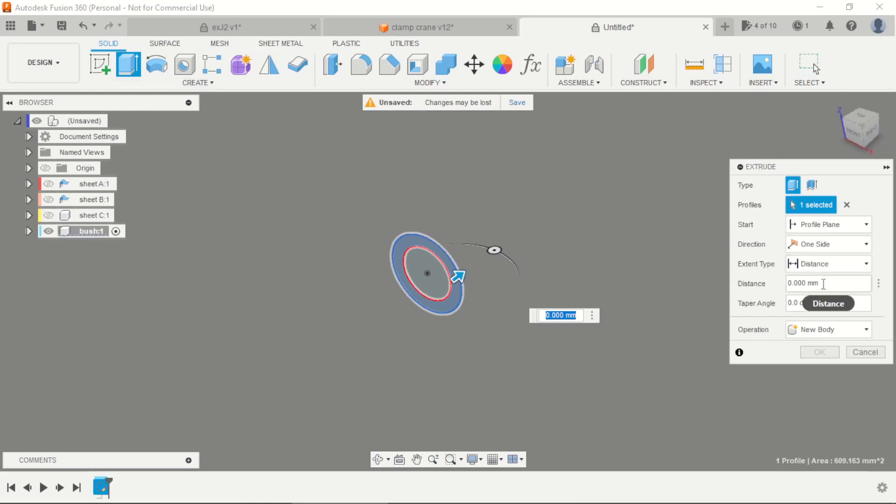
pyautogui.click(792, 283)
pyautogui.write('25')
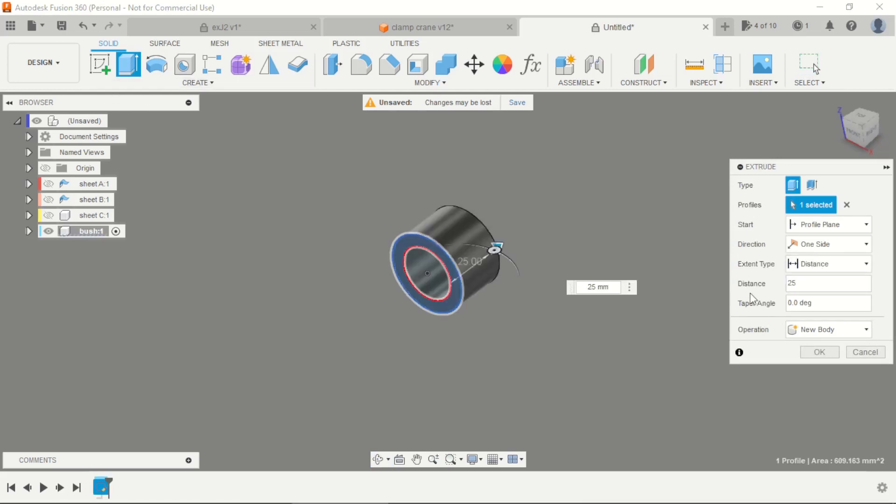
pyautogui.click(833, 246)
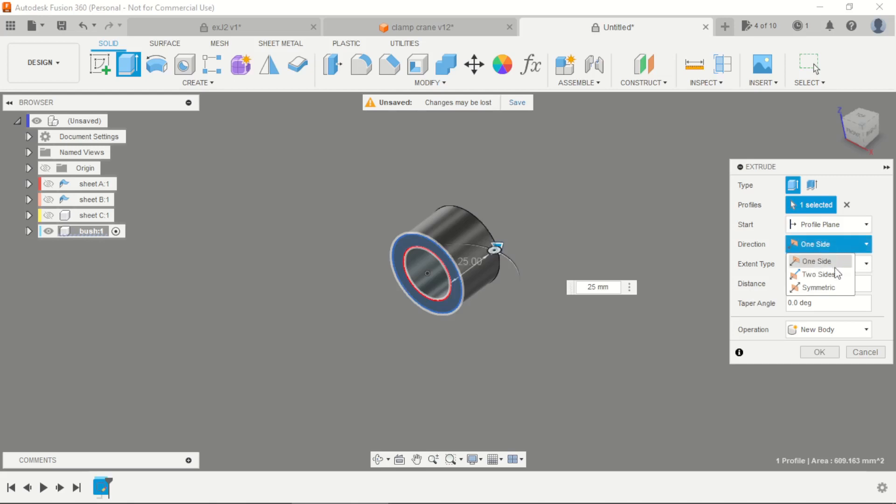
pyautogui.click(833, 288)
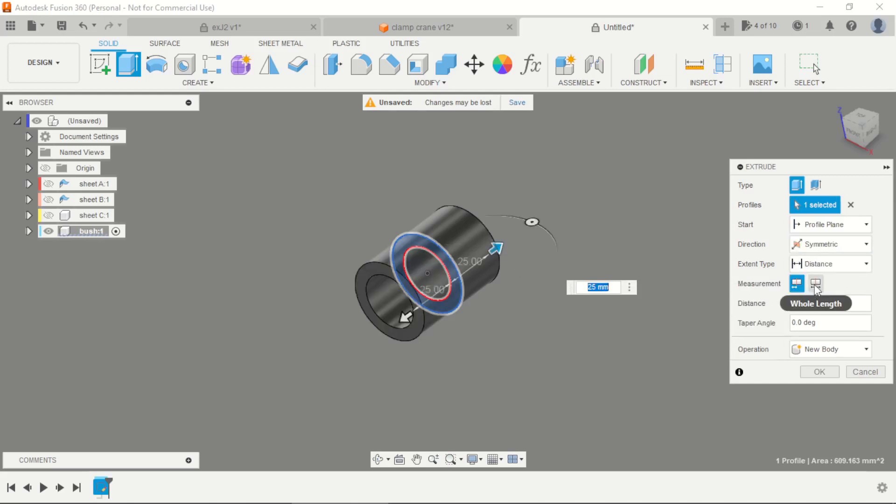
pyautogui.click(815, 286)
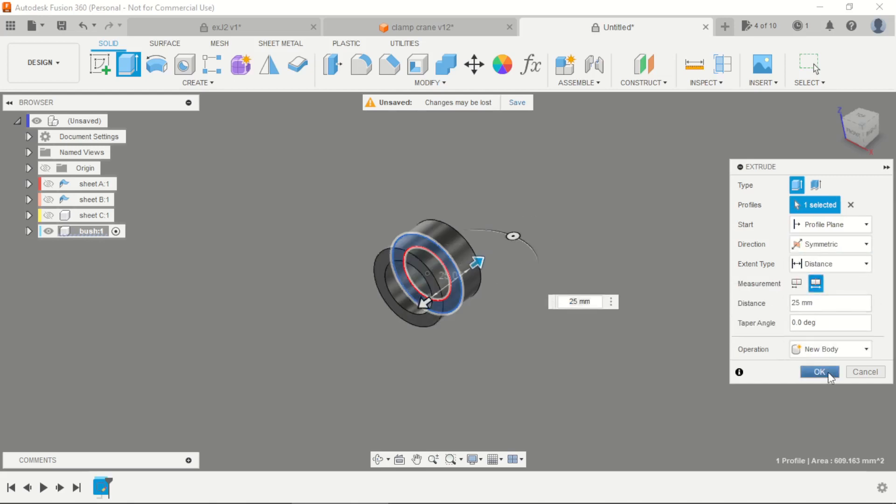
pyautogui.click(820, 372)
# Chamfer the inner and outer circular edges on both ends of the bush with an equal-distance chamfer
pyautogui.scroll(2, 573, 307)
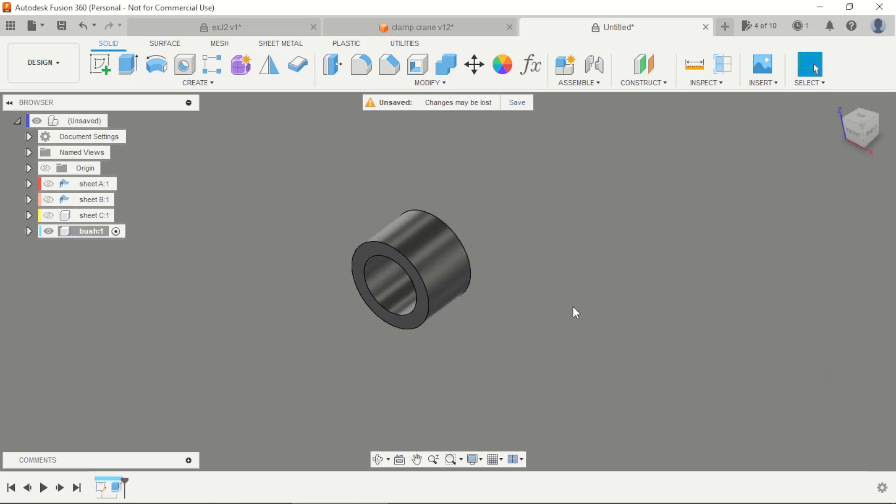
pyautogui.click(389, 73)
pyautogui.click(388, 247)
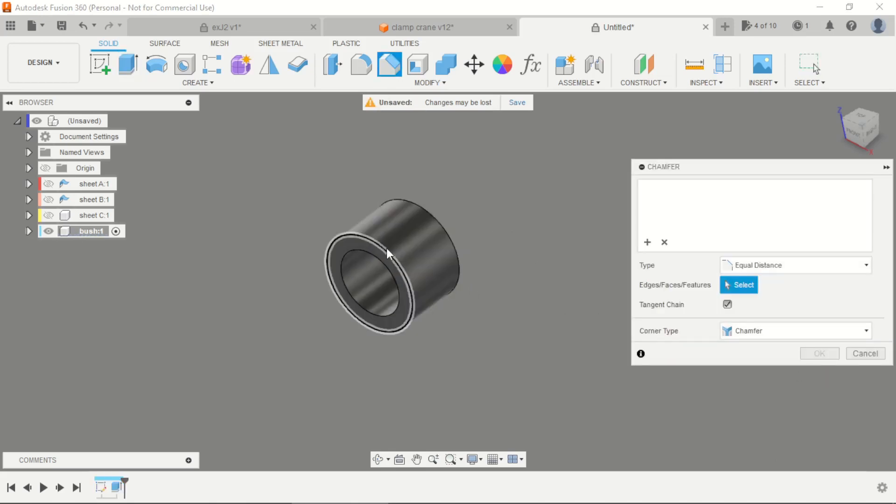
pyautogui.click(379, 260)
pyautogui.click(422, 212)
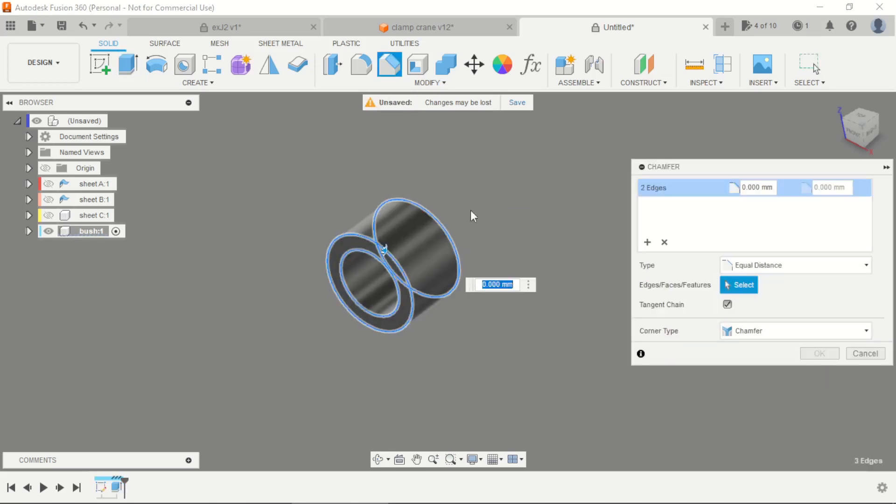
pyautogui.keyDown('shift'); pyautogui.moveTo(528, 211); pyautogui.dragTo(430, 245, button='middle'); pyautogui.keyUp('shift')
pyautogui.click(433, 243)
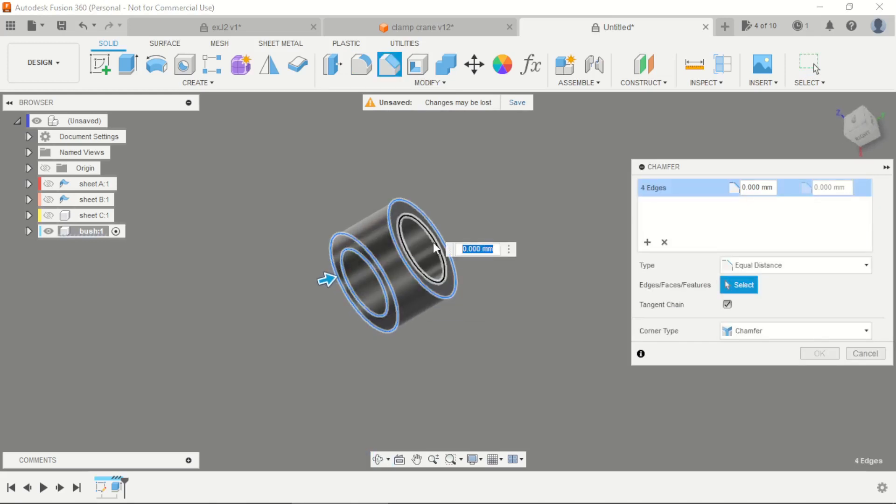
pyautogui.press('Return')
# Activate the top-level assembly and show the sheet C, sheet B and sheet A components
pyautogui.keyDown('shift'); pyautogui.moveTo(433, 242); pyautogui.dragTo(559, 219, button='middle'); pyautogui.keyUp('shift')
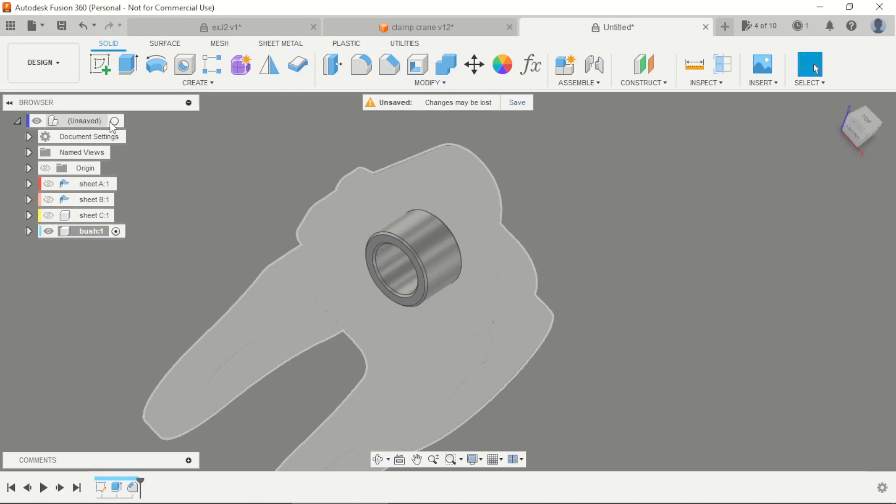
pyautogui.click(114, 121)
pyautogui.scroll(-5, 327, 227)
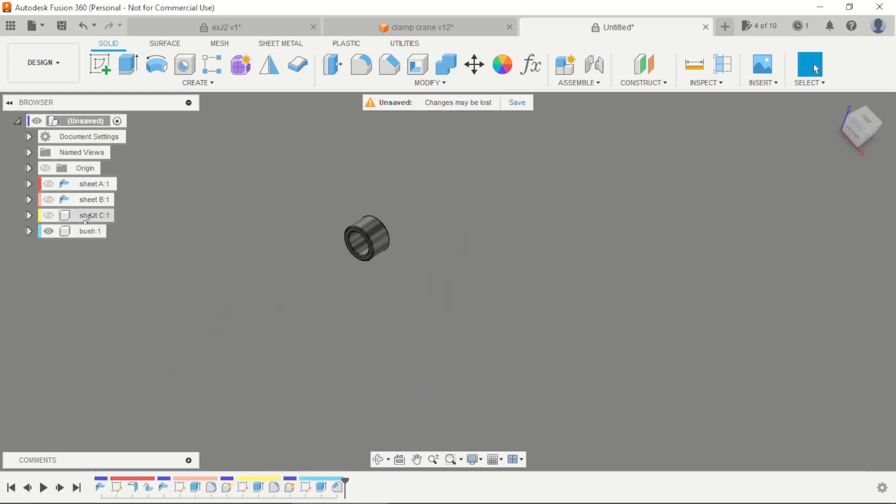
pyautogui.click(49, 216)
pyautogui.click(48, 200)
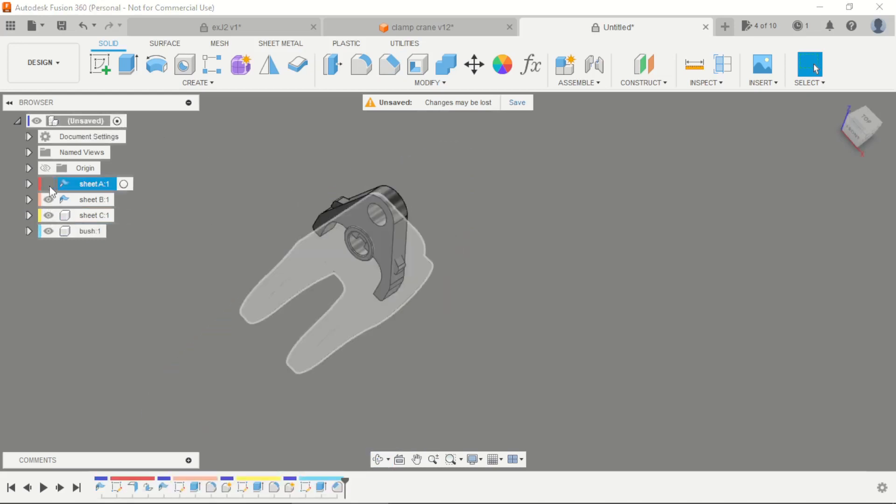
pyautogui.click(48, 184)
pyautogui.scroll(-3, 606, 346)
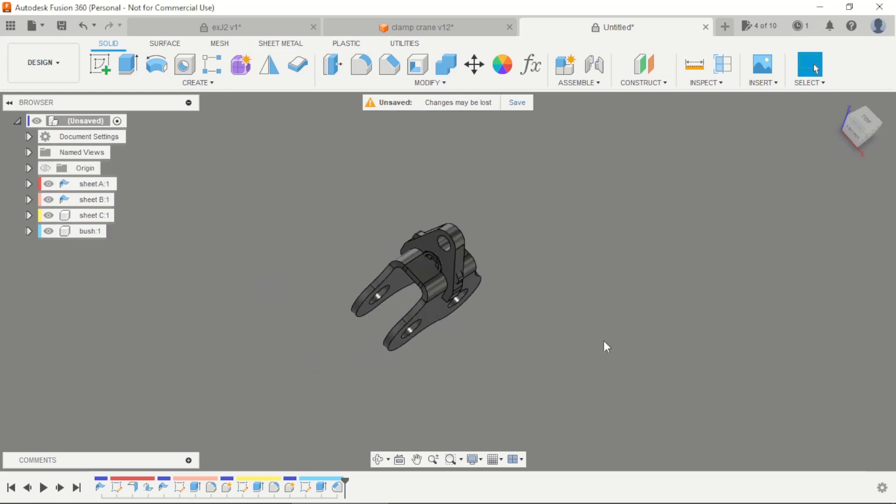
pyautogui.keyDown('shift'); pyautogui.moveTo(605, 346); pyautogui.dragTo(556, 300, button='middle'); pyautogui.keyUp('shift')
pyautogui.scroll(3, 508, 306)
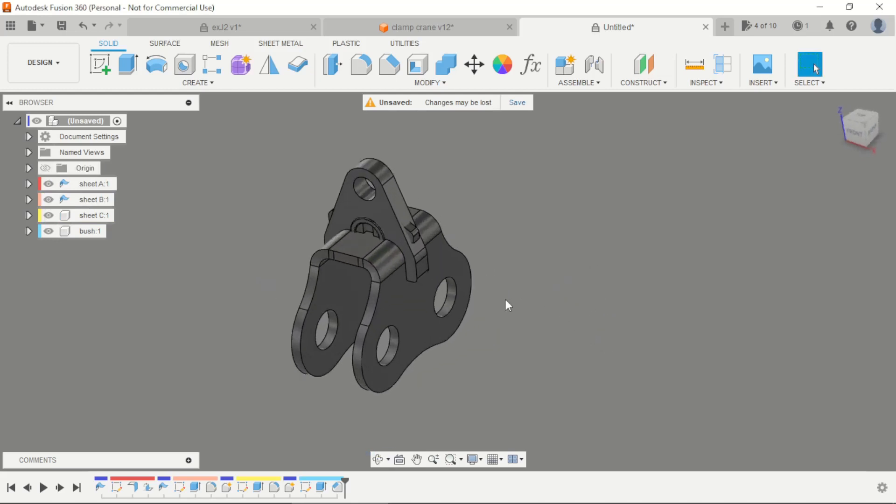
# Ground the sheet B component
pyautogui.click(93, 204)
pyautogui.rightClick(93, 204)
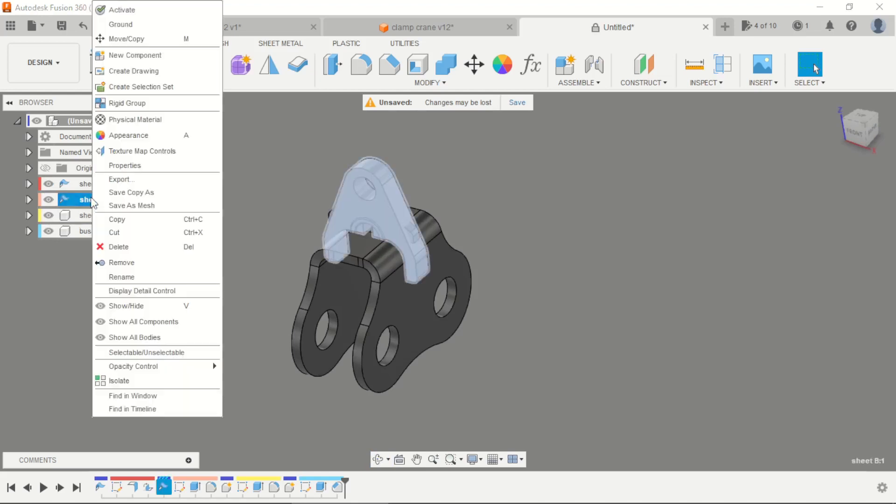
pyautogui.click(123, 25)
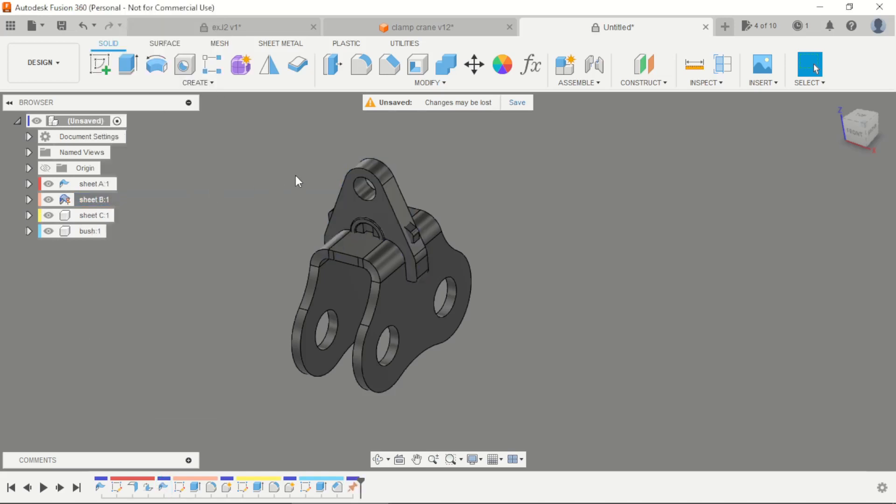
# Create a joint from the centre of the bush's end face to the centre of the front hole on sheet A's inner face
pyautogui.scroll(-3, 373, 196)
pyautogui.scroll(2, 233, 217)
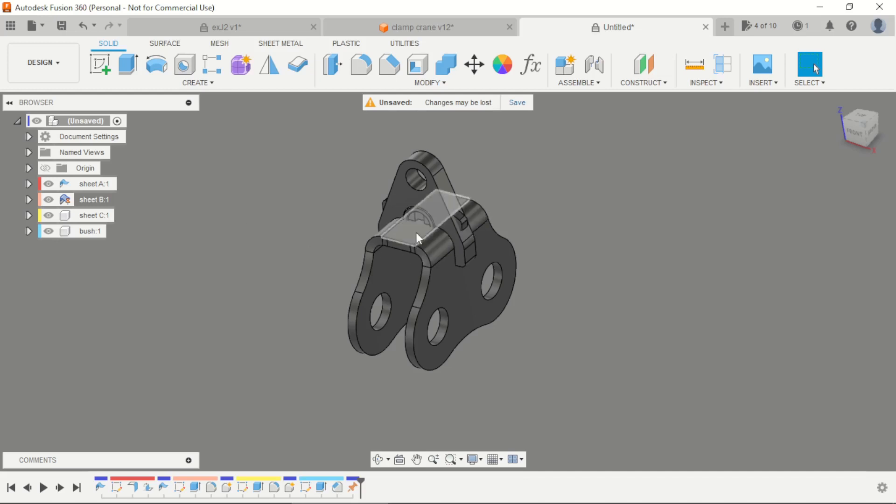
pyautogui.scroll(5, 399, 250)
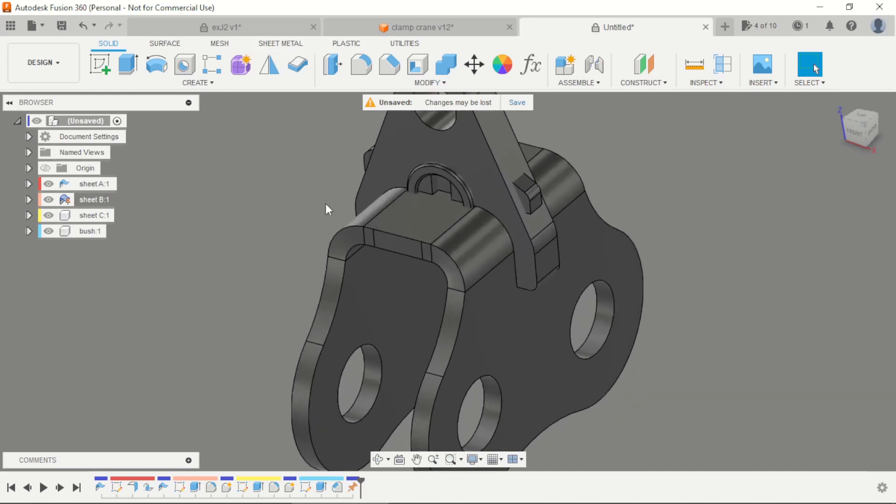
pyautogui.click(595, 65)
pyautogui.scroll(5, 435, 155)
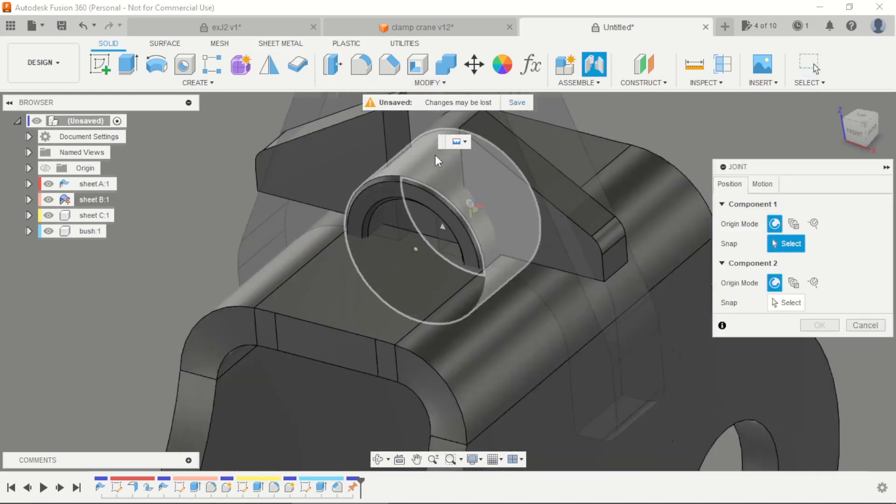
pyautogui.scroll(3, 352, 175)
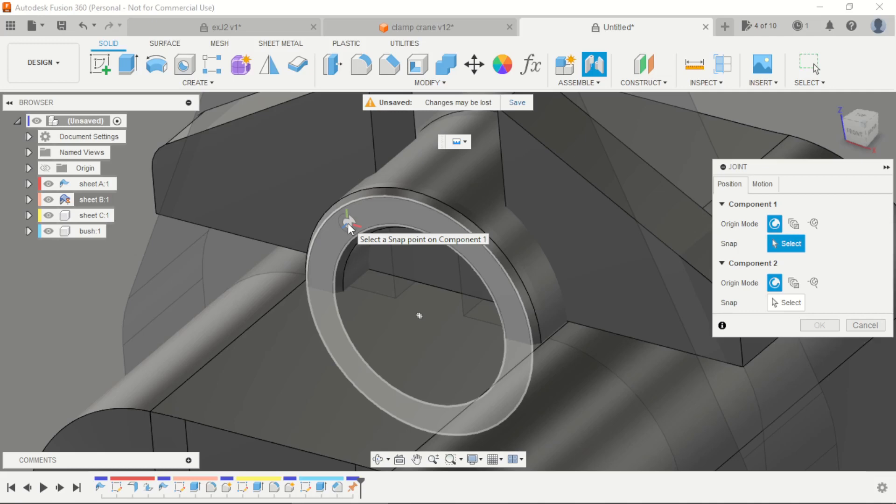
pyautogui.click(419, 319)
pyautogui.scroll(-4, 400, 216)
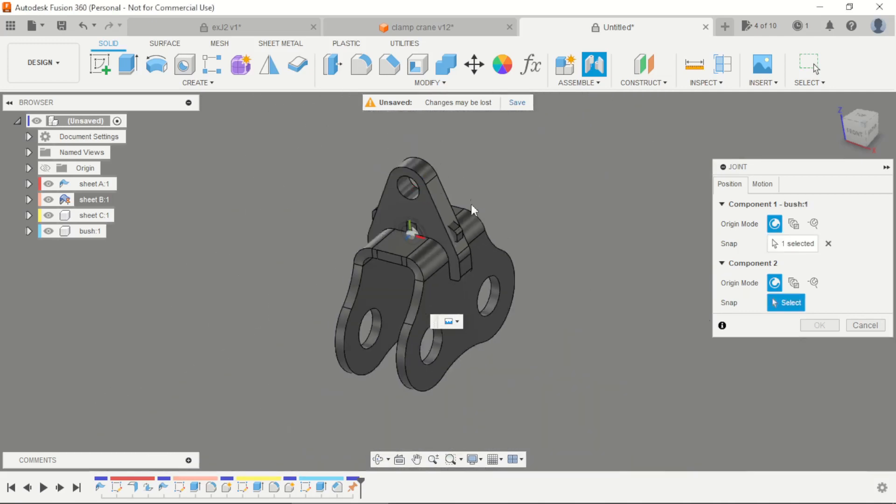
pyautogui.scroll(5, 405, 396)
pyautogui.keyDown('shift'); pyautogui.moveTo(467, 356); pyautogui.dragTo(578, 344, button='middle'); pyautogui.keyUp('shift')
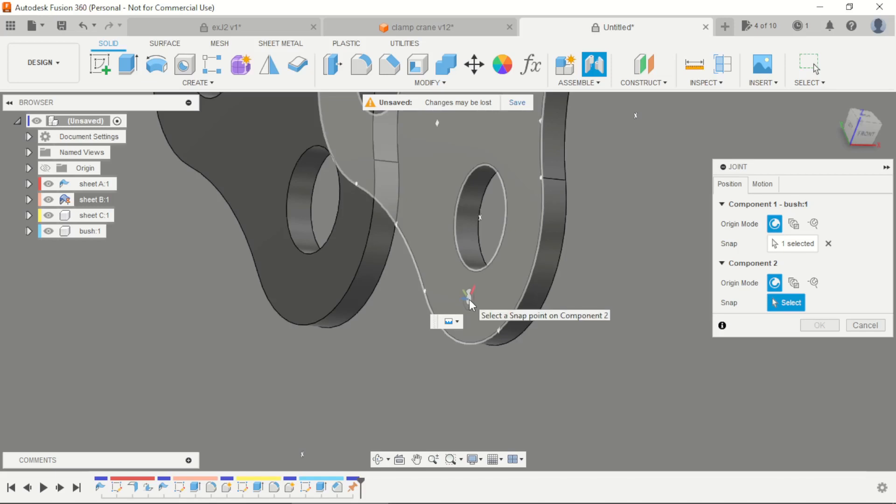
pyautogui.click(484, 230)
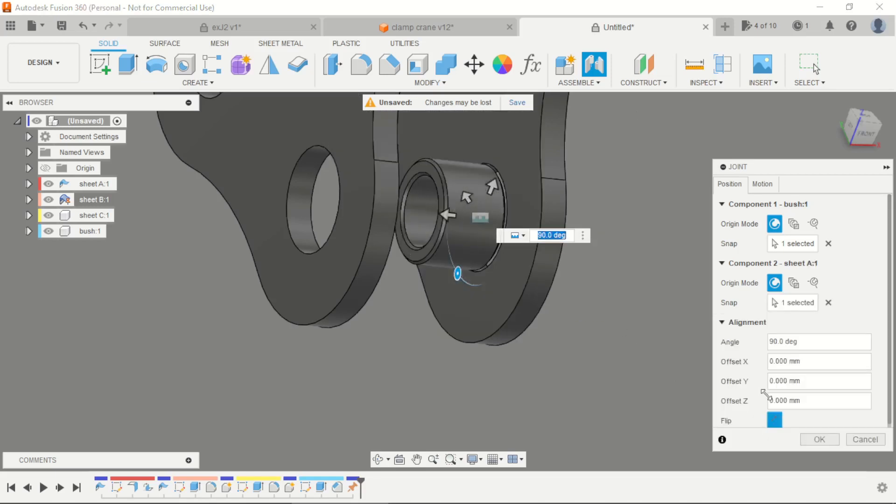
# Flip the bush joint's direction, set its Z offset to 5 mm and accept the joint
pyautogui.scroll(-1, 744, 396)
pyautogui.click(773, 417)
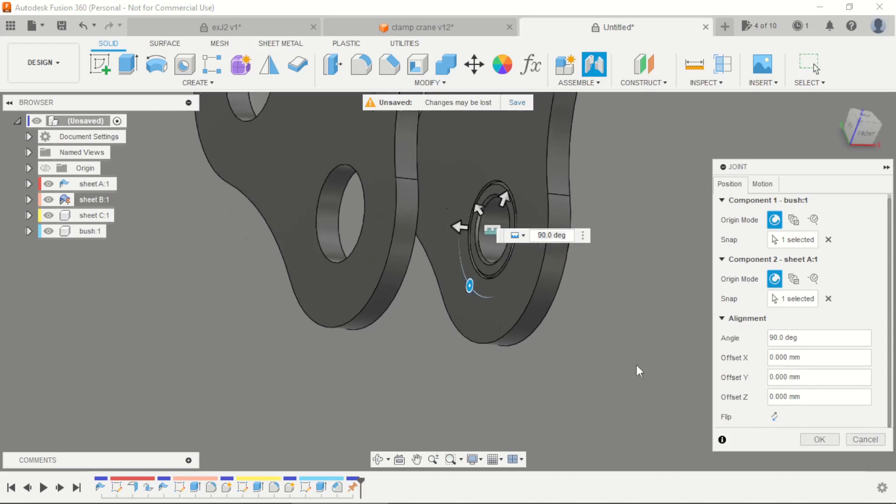
pyautogui.moveTo(462, 227)
pyautogui.mouseDown()
pyautogui.moveTo(436, 232)
pyautogui.moveTo(457, 233)
pyautogui.mouseUp()
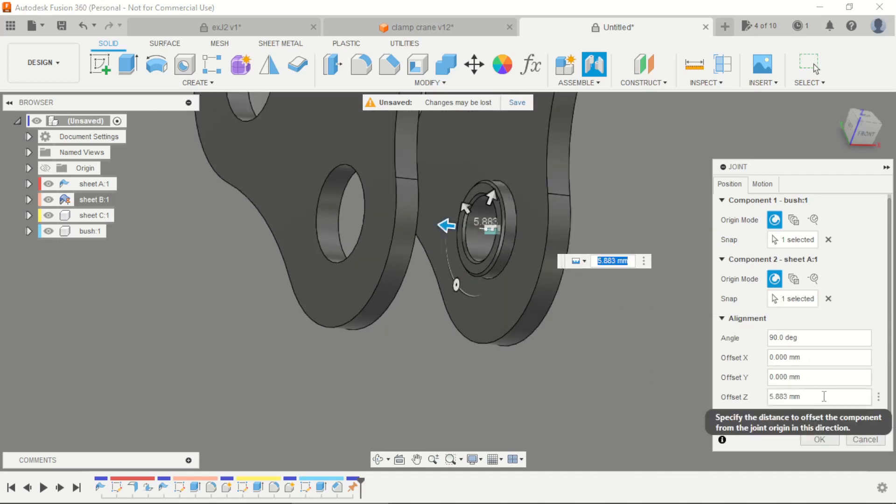
pyautogui.moveTo(824, 397); pyautogui.dragTo(752, 401)
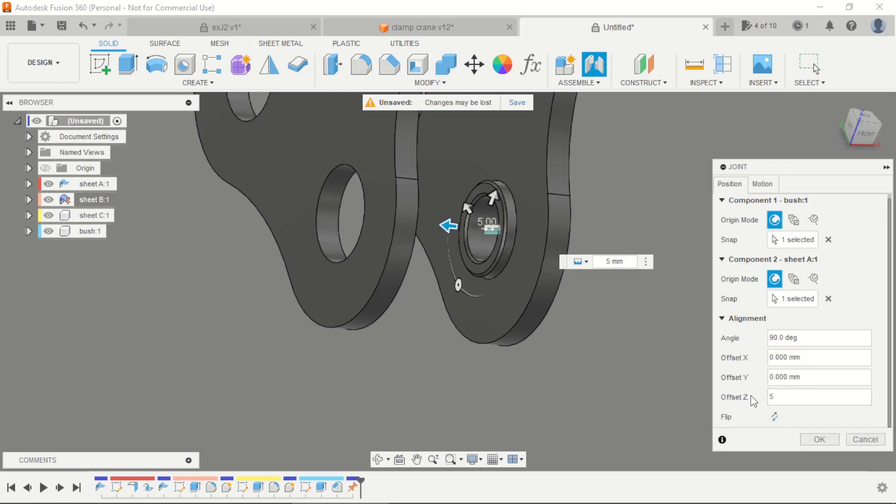
pyautogui.press('Return')
# Move sheet C and then sheet A with its bush away from the grounded sheet B
pyautogui.scroll(-4, 759, 397)
pyautogui.keyDown('shift'); pyautogui.moveTo(695, 363); pyautogui.dragTo(420, 328, button='middle'); pyautogui.keyUp('shift')
pyautogui.scroll(-3, 420, 328)
pyautogui.scroll(3, 685, 304)
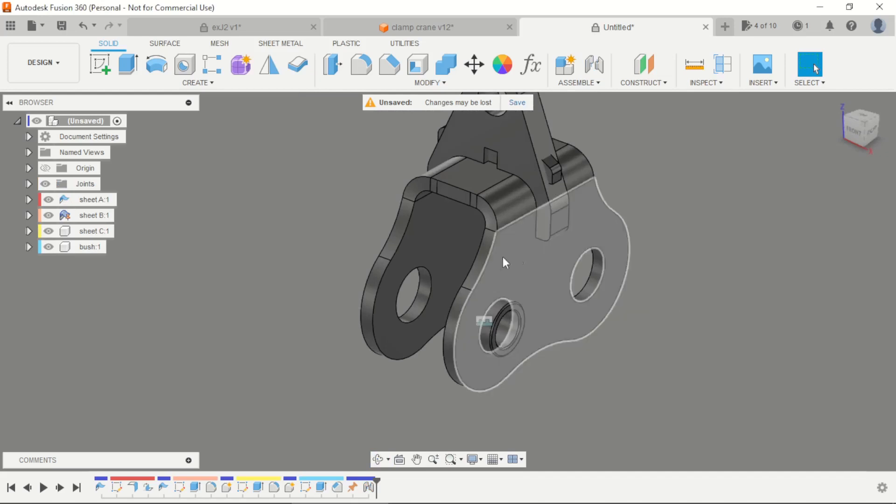
pyautogui.scroll(-3, 500, 260)
pyautogui.scroll(4, 560, 131)
pyautogui.scroll(-2, 560, 140)
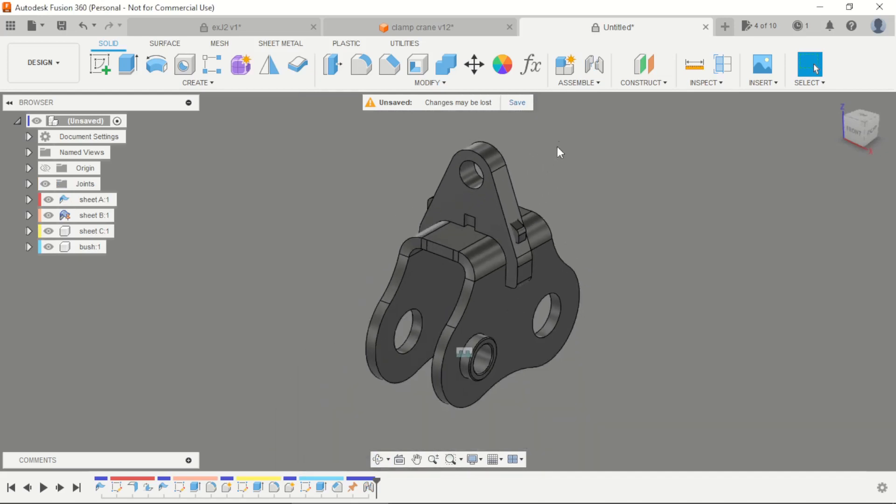
pyautogui.scroll(2, 551, 184)
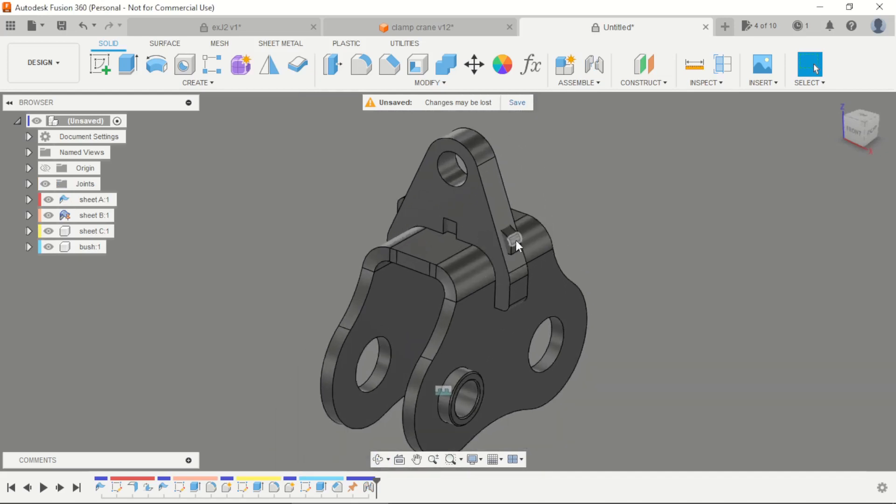
pyautogui.moveTo(517, 240); pyautogui.dragTo(660, 195)
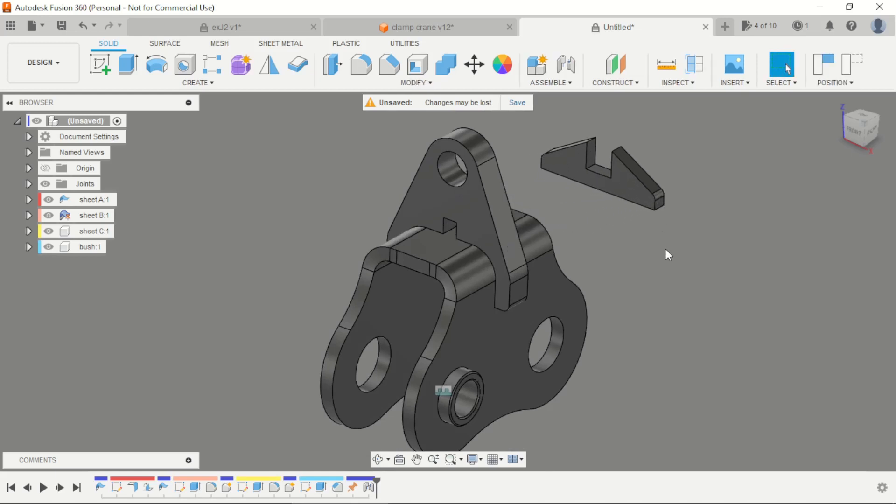
pyautogui.moveTo(400, 321); pyautogui.dragTo(371, 351)
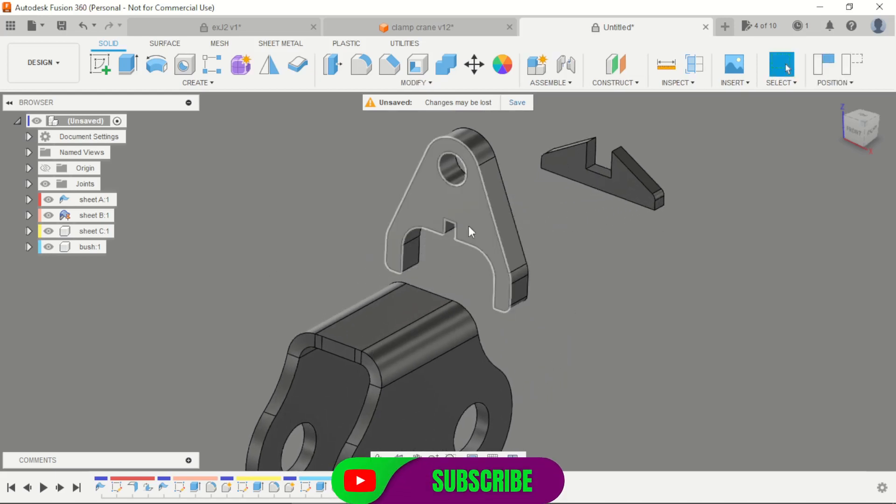
# Create a joint from the centre of sheet A's top face to the centre of sheet B's small notch face
pyautogui.press('j')
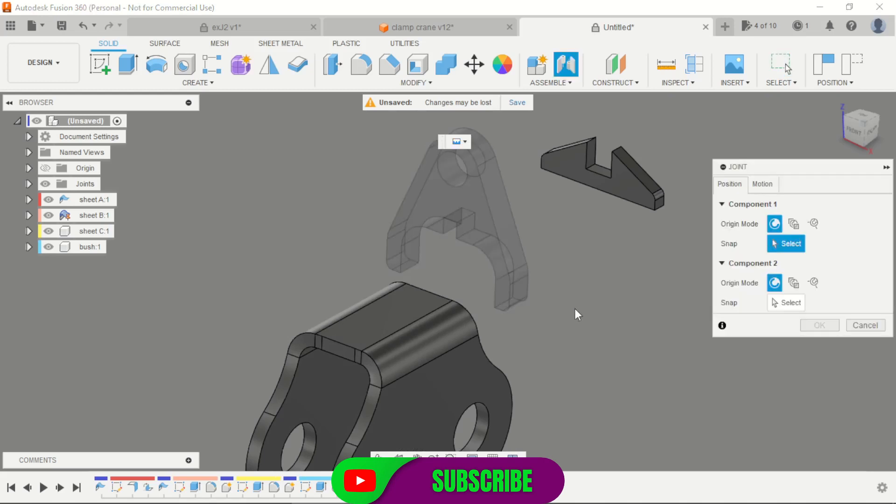
pyautogui.click(380, 320)
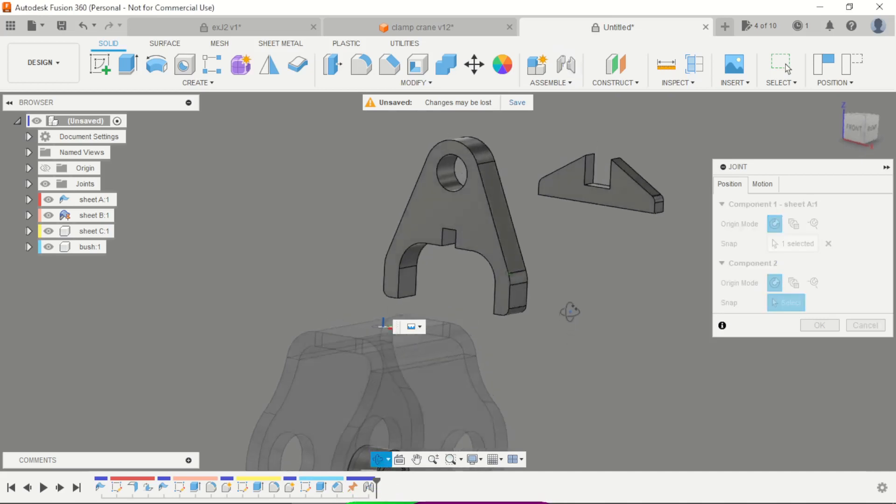
pyautogui.scroll(5, 448, 306)
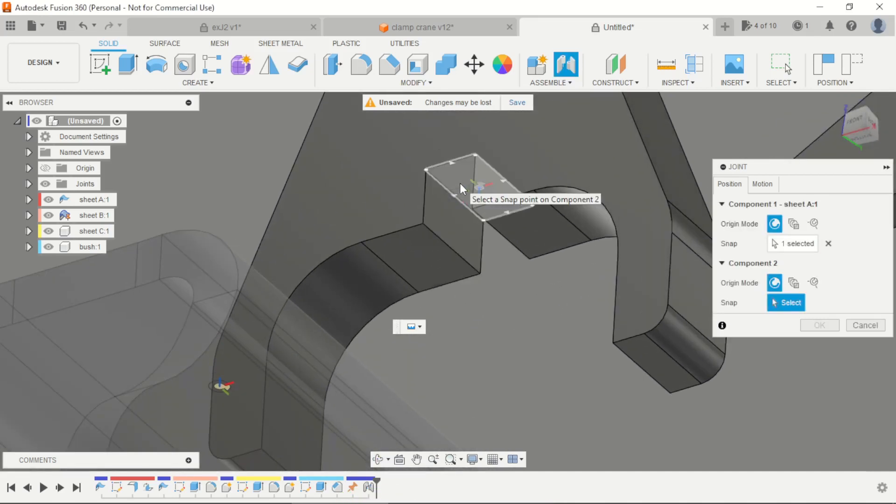
pyautogui.keyDown('shift'); pyautogui.moveTo(525, 315); pyautogui.dragTo(542, 304, button='middle'); pyautogui.keyUp('shift')
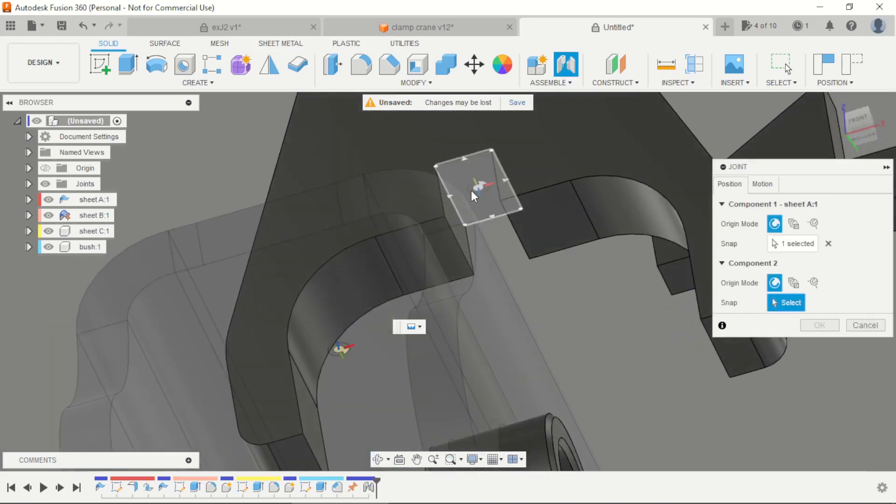
pyautogui.click(476, 186)
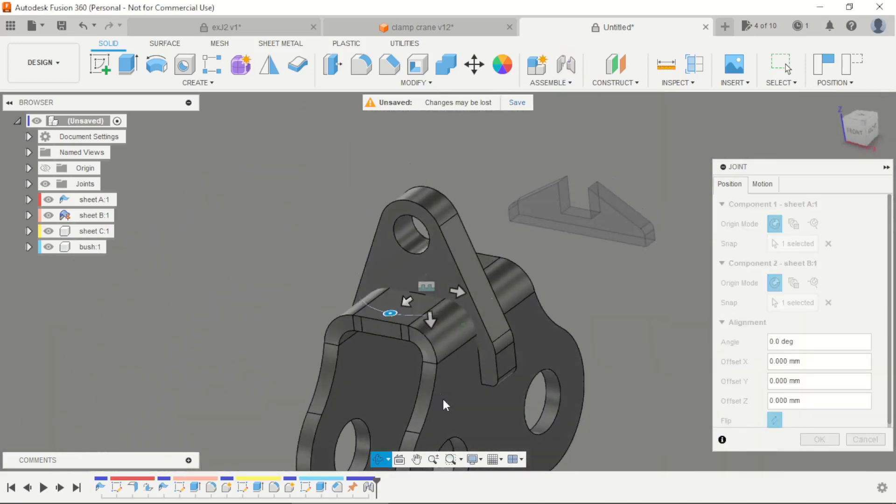
# Set the Z offset of the joint between sheets A and B to 12 mm and accept it
pyautogui.moveTo(427, 265); pyautogui.dragTo(445, 319)
pyautogui.write('12')
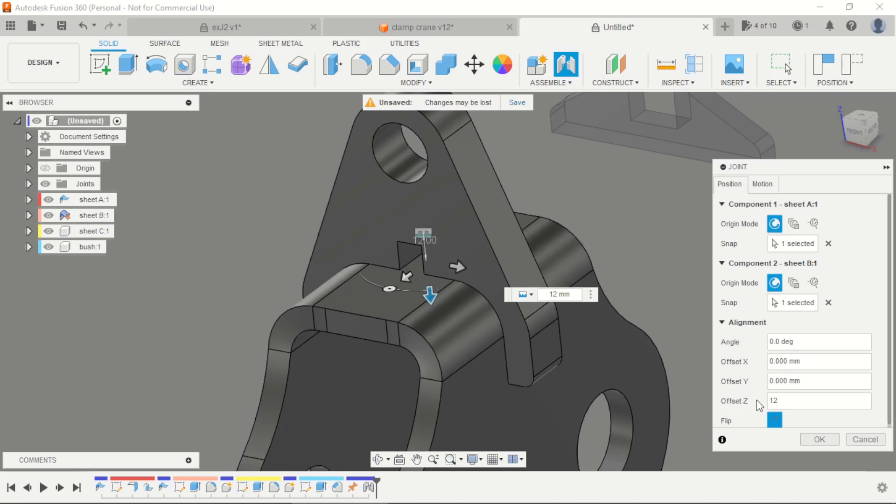
pyautogui.press('Return')
# Create a joint from the centre of sheet C's long bottom face to the centre of sheet A's top face
pyautogui.keyDown('shift'); pyautogui.moveTo(758, 400); pyautogui.dragTo(688, 263, button='middle'); pyautogui.keyUp('shift')
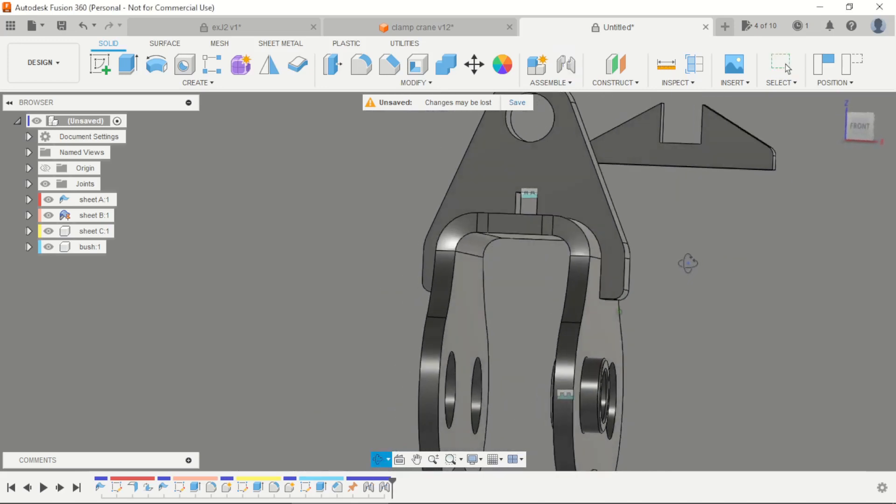
pyautogui.click(872, 141)
pyautogui.scroll(2, 674, 357)
pyautogui.scroll(1, 674, 358)
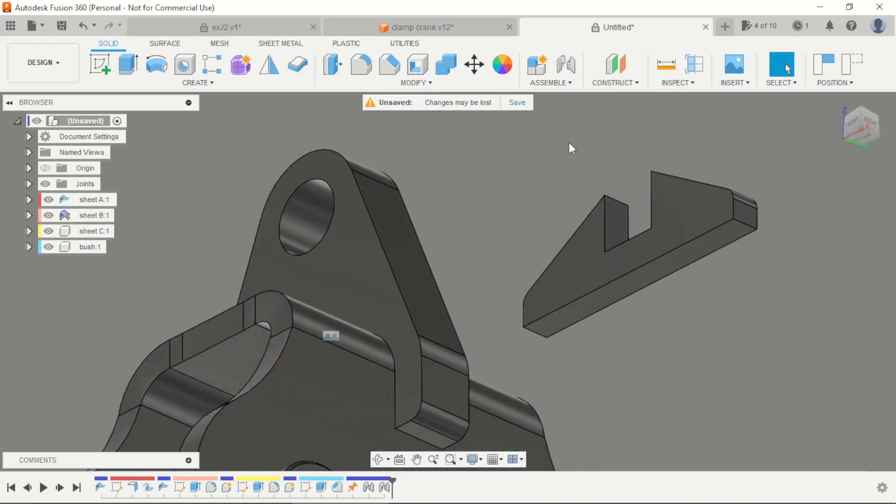
pyautogui.click(566, 65)
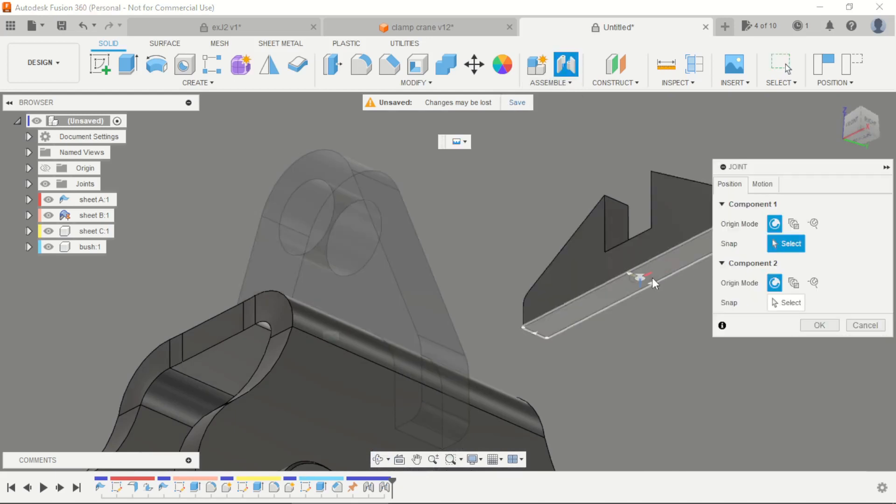
pyautogui.click(646, 279)
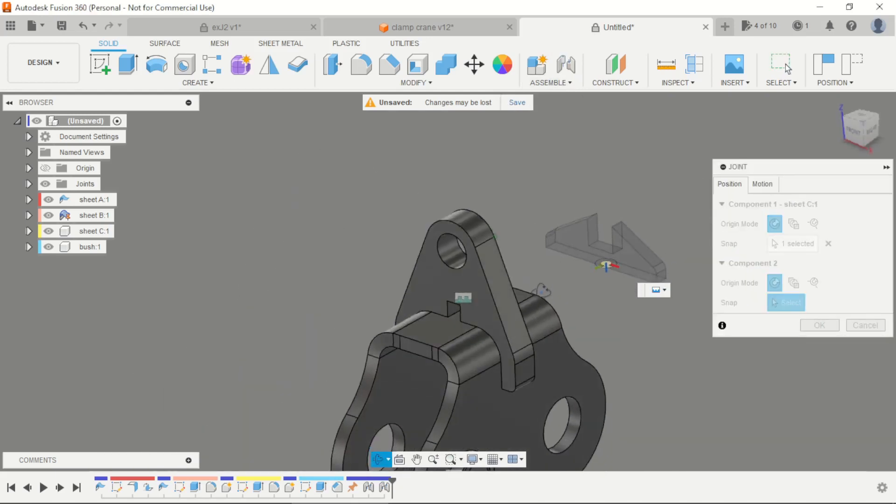
pyautogui.scroll(5, 424, 341)
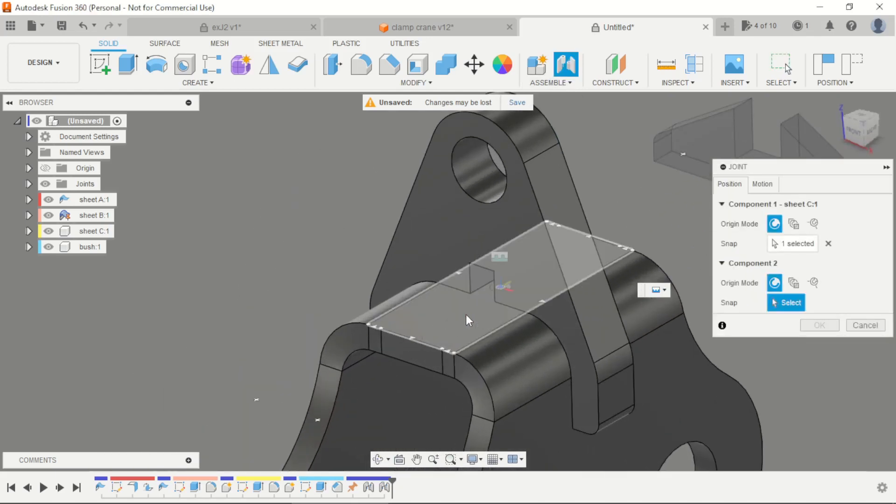
pyautogui.click(499, 294)
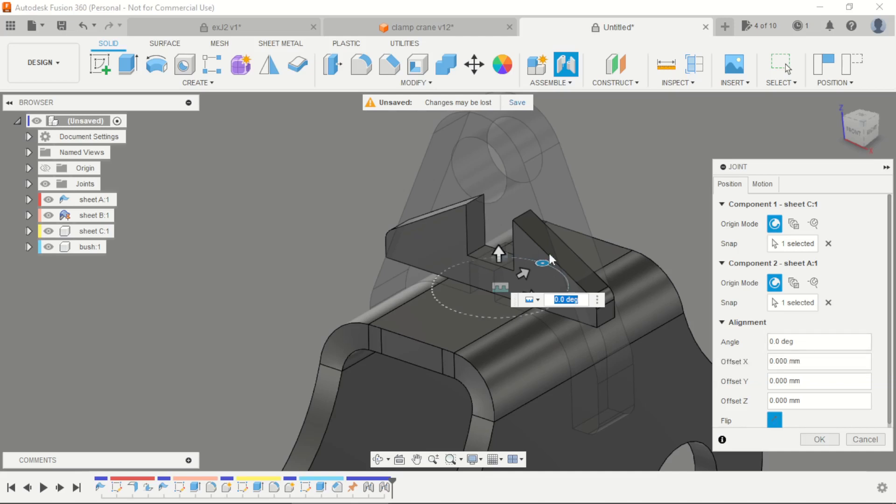
# Set sheet C's joint angle to 90 degrees and accept the joint
pyautogui.moveTo(543, 264); pyautogui.dragTo(513, 257)
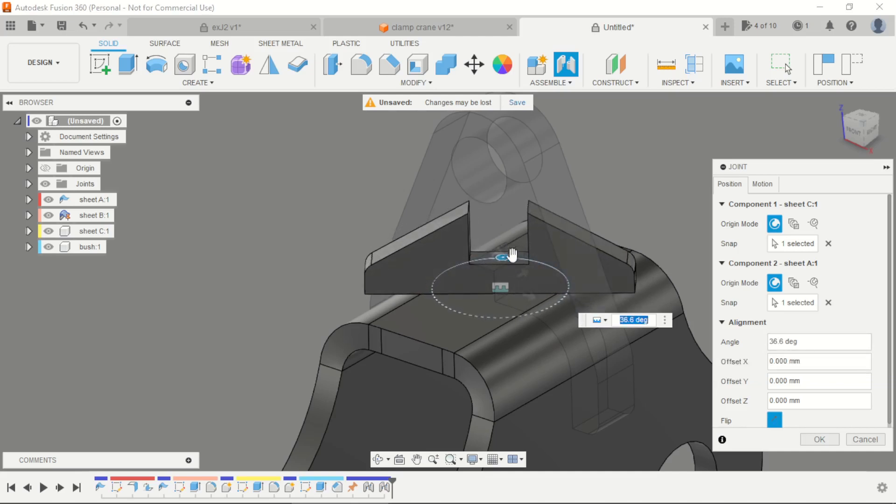
pyautogui.click(792, 341)
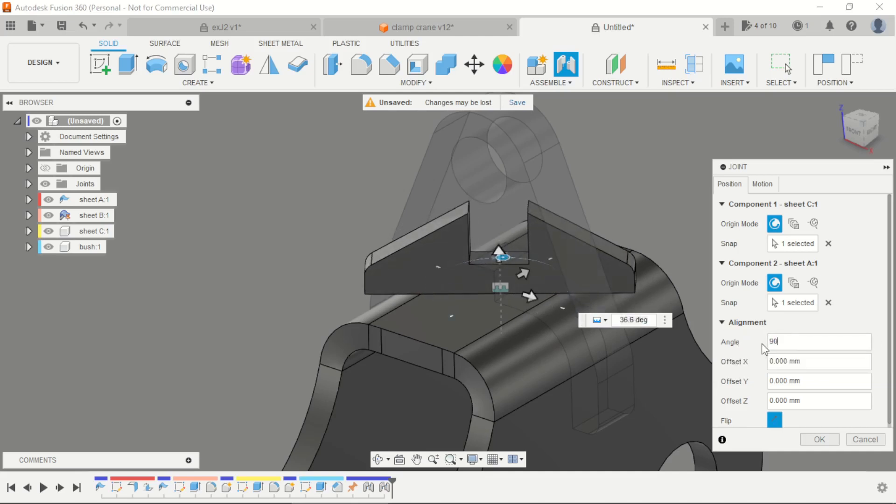
pyautogui.write('90')
pyautogui.press('Return')
# Duplicate the bush component and move the copy 100 mm along X into the rear hole of the same flange
pyautogui.scroll(-6, 542, 204)
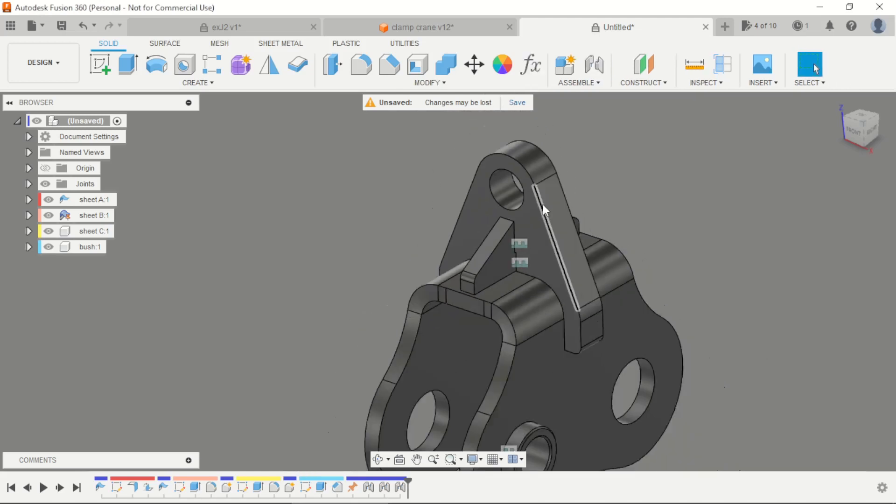
pyautogui.moveTo(675, 226)
pyautogui.keyDown('shift'); pyautogui.mouseDown(button='middle')
pyautogui.moveTo(592, 186)
pyautogui.moveTo(593, 220)
pyautogui.moveTo(673, 233)
pyautogui.mouseUp(button='middle'); pyautogui.keyUp('shift')
pyautogui.click(87, 248)
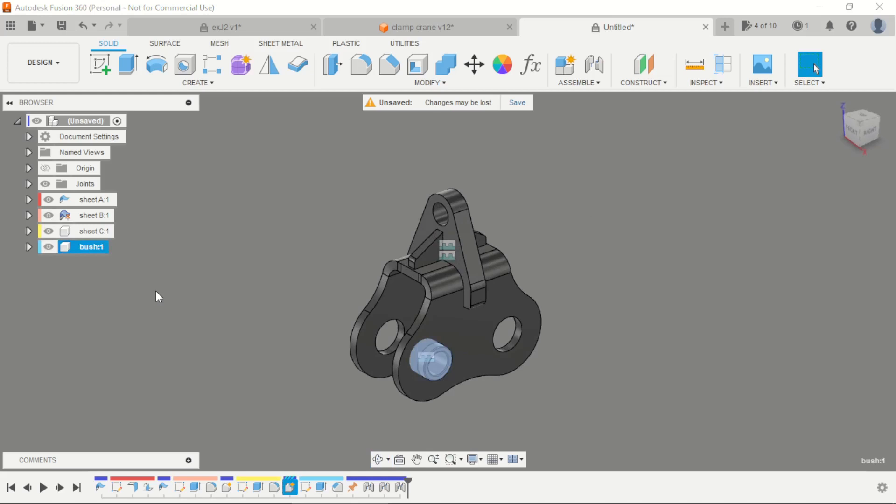
pyautogui.hotkey('ctrl', 'v')
pyautogui.scroll(3, 490, 388)
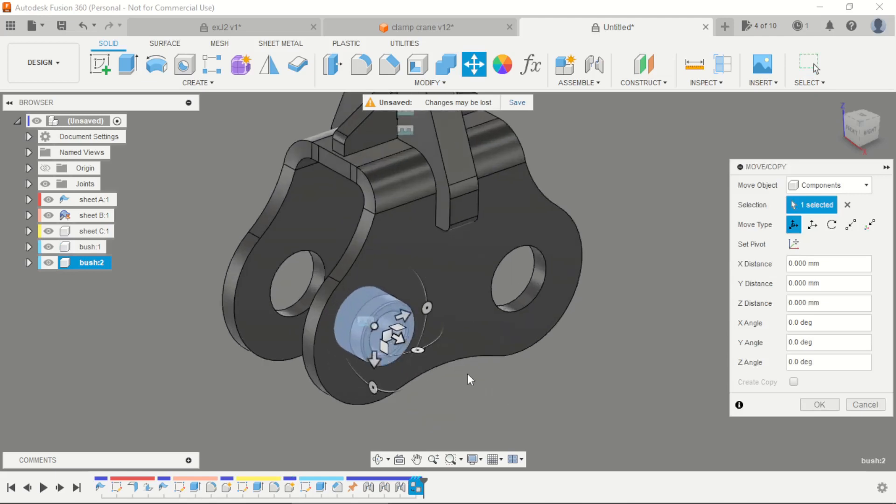
pyautogui.moveTo(407, 321); pyautogui.dragTo(521, 280)
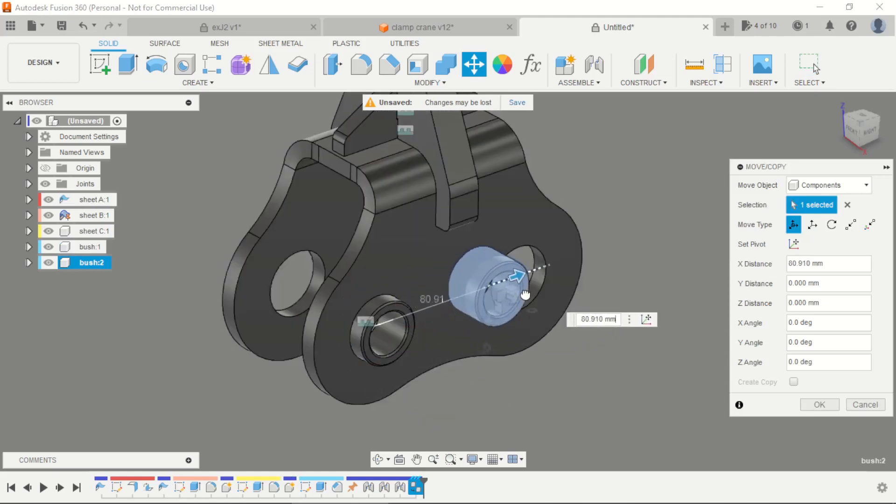
pyautogui.moveTo(844, 269); pyautogui.dragTo(784, 264)
pyautogui.write('130')
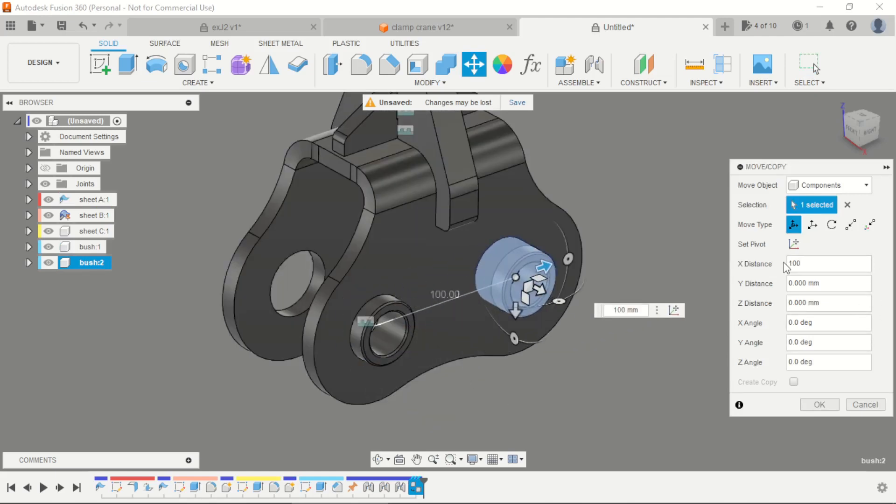
pyautogui.press('Return')
pyautogui.keyDown('shift'); pyautogui.moveTo(704, 326); pyautogui.dragTo(670, 330, button='middle'); pyautogui.keyUp('shift')
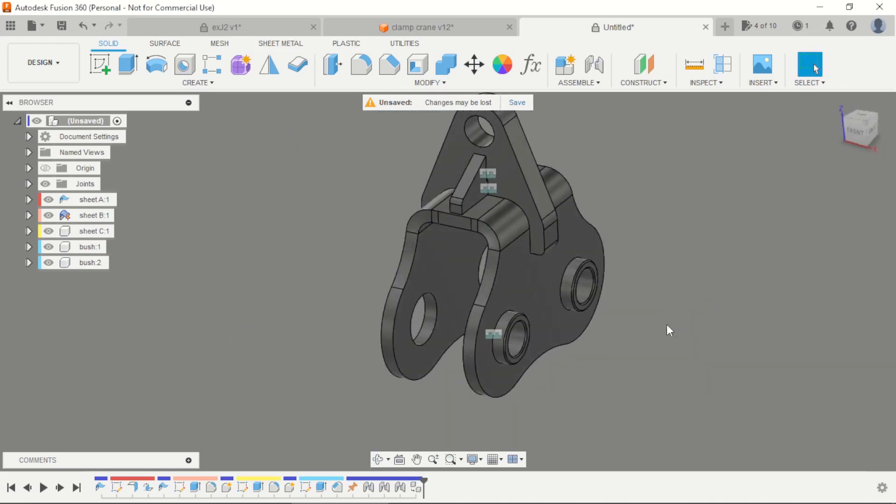
# Duplicate the rear bush and move the copy about -126 mm along Y, beyond sheet A's opposite flange
pyautogui.click(92, 262)
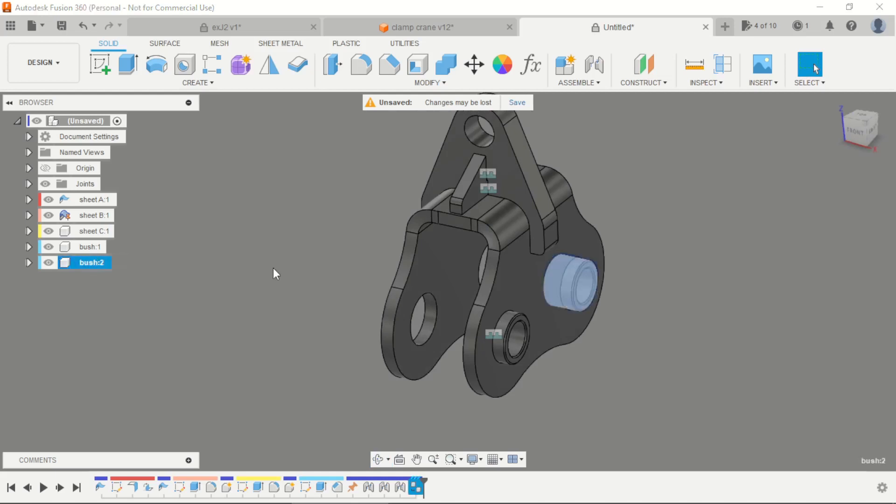
pyautogui.hotkey('ctrl', 'v')
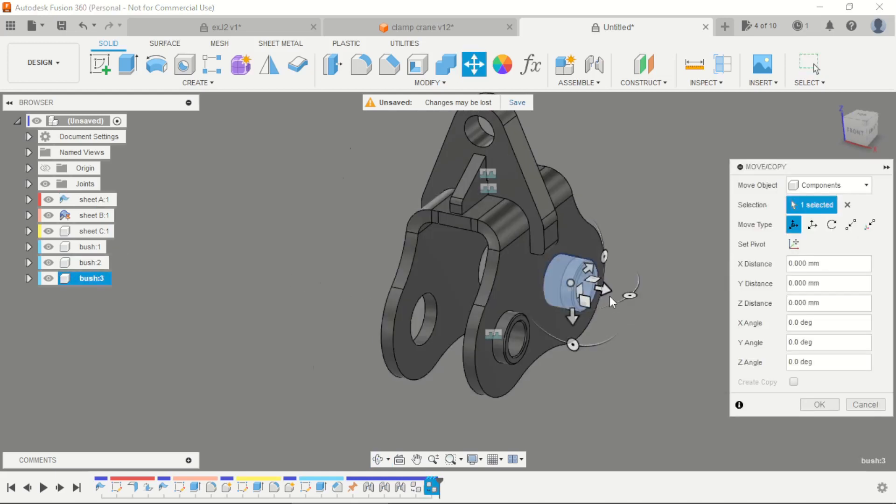
pyautogui.moveTo(603, 287); pyautogui.dragTo(354, 267)
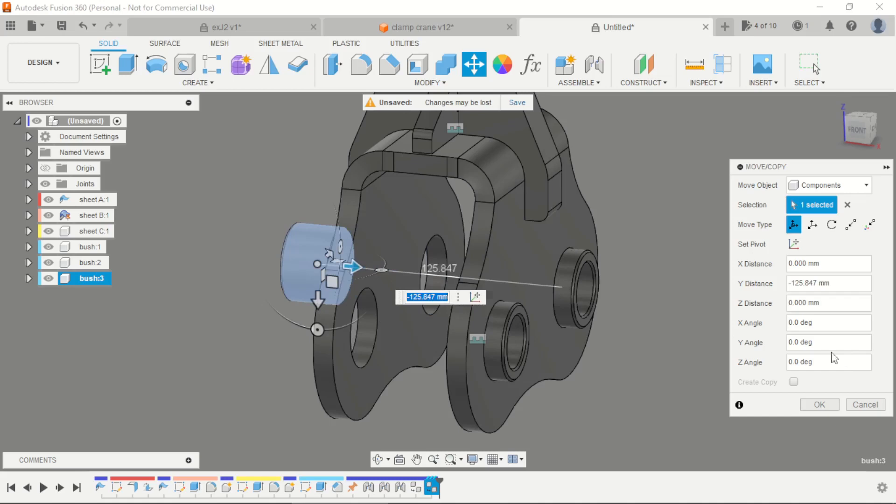
pyautogui.click(820, 402)
# Create a joint from the centre of the third bush's end face to the rear hole on the opposite flange's inner face
pyautogui.keyDown('shift'); pyautogui.moveTo(616, 344); pyautogui.dragTo(757, 330, button='middle'); pyautogui.keyUp('shift')
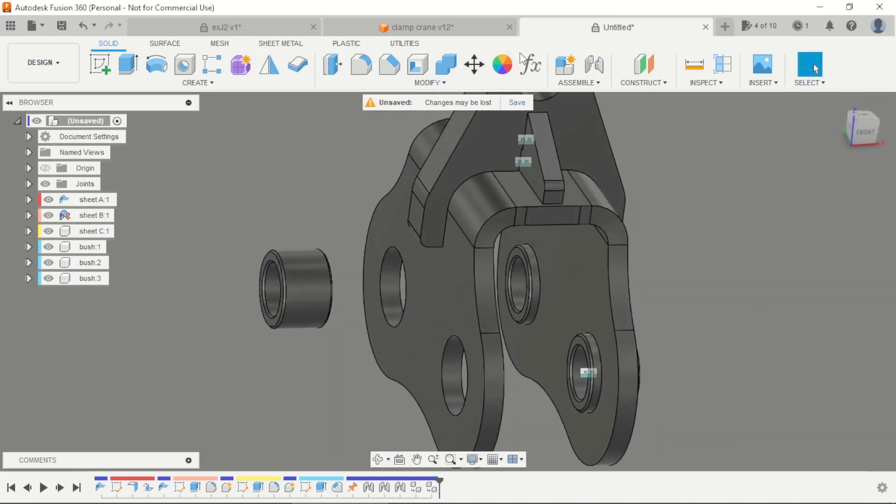
pyautogui.click(601, 71)
pyautogui.scroll(8, 363, 340)
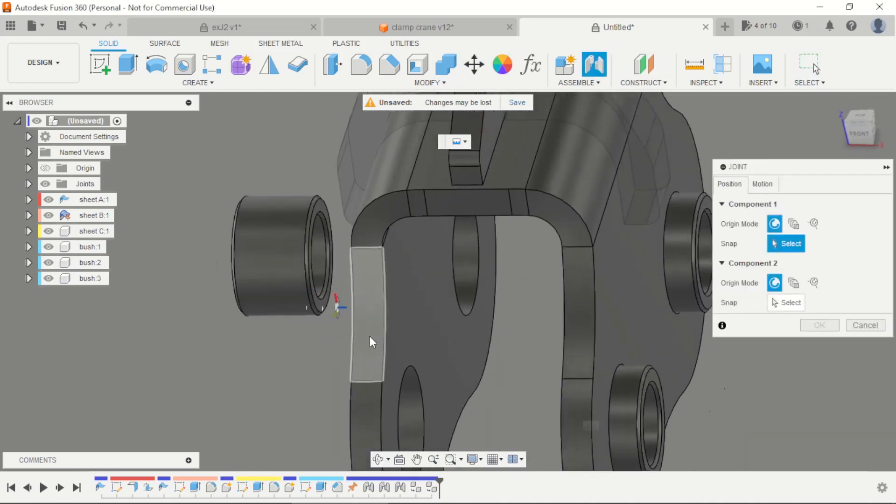
pyautogui.scroll(3, 321, 290)
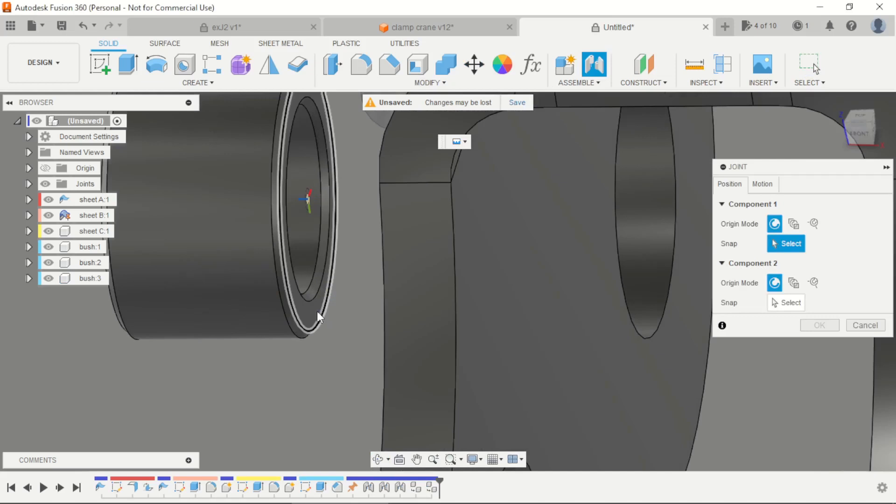
pyautogui.click(313, 264)
pyautogui.scroll(-5, 312, 264)
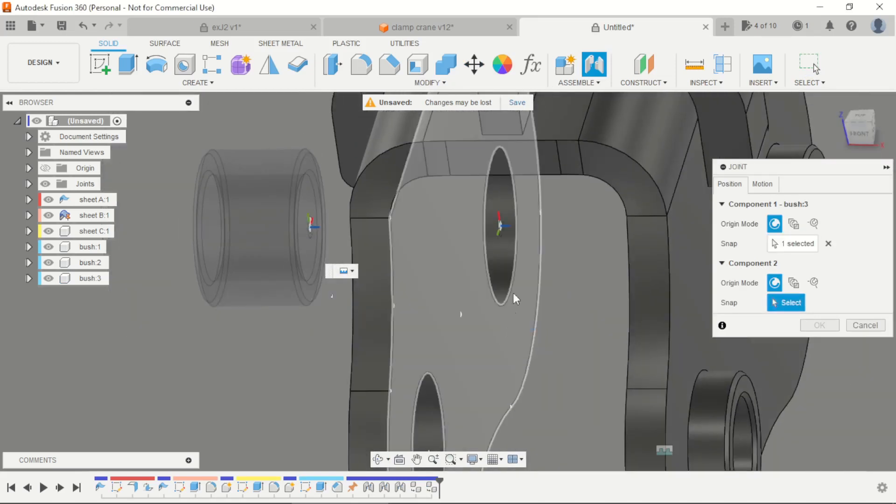
pyautogui.click(514, 260)
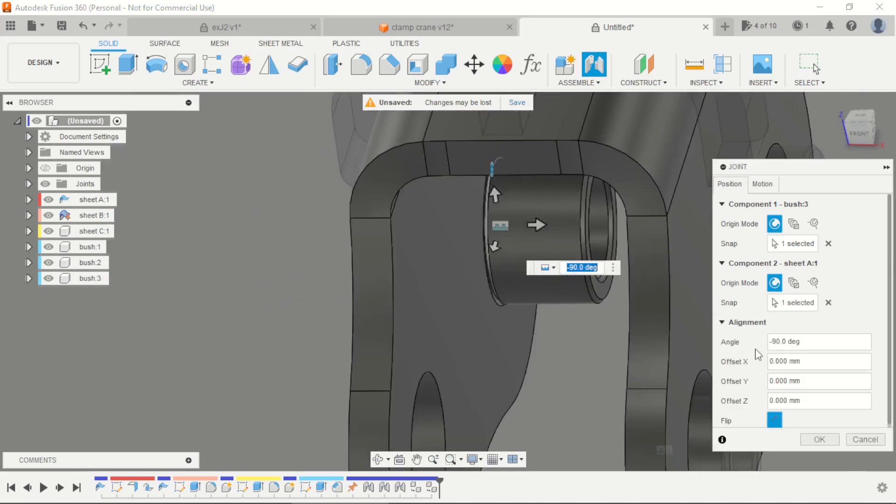
# Flip the third bush's joint direction, set its Z offset to 5 mm and accept the joint
pyautogui.click(774, 419)
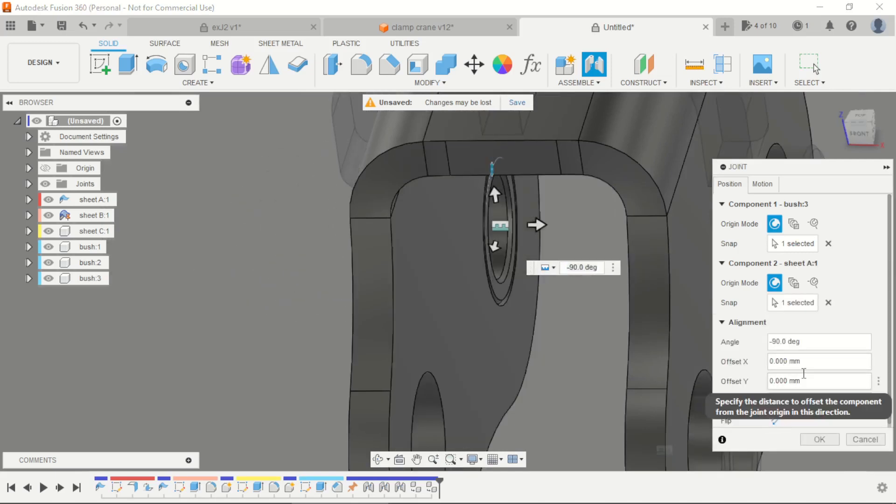
pyautogui.click(753, 403)
pyautogui.write('5')
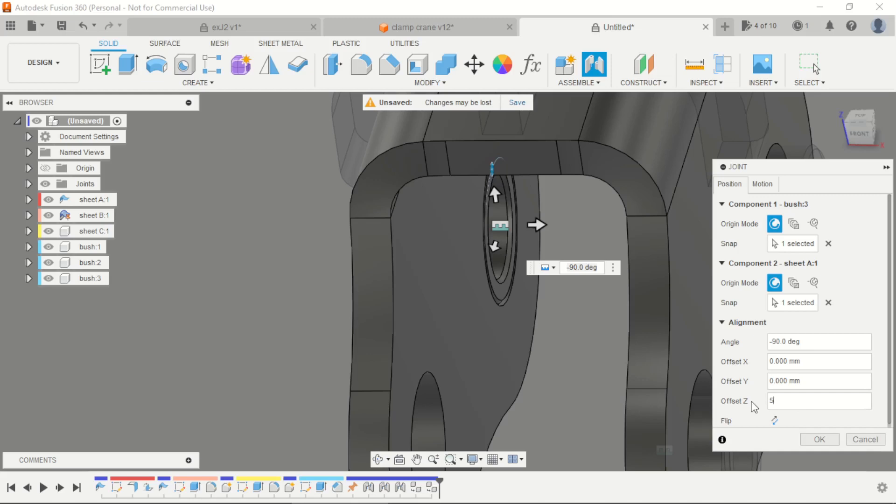
pyautogui.click(820, 440)
# Duplicate the third bush and move the copy -100 mm along X into the front hole of the same flange
pyautogui.scroll(-6, 458, 256)
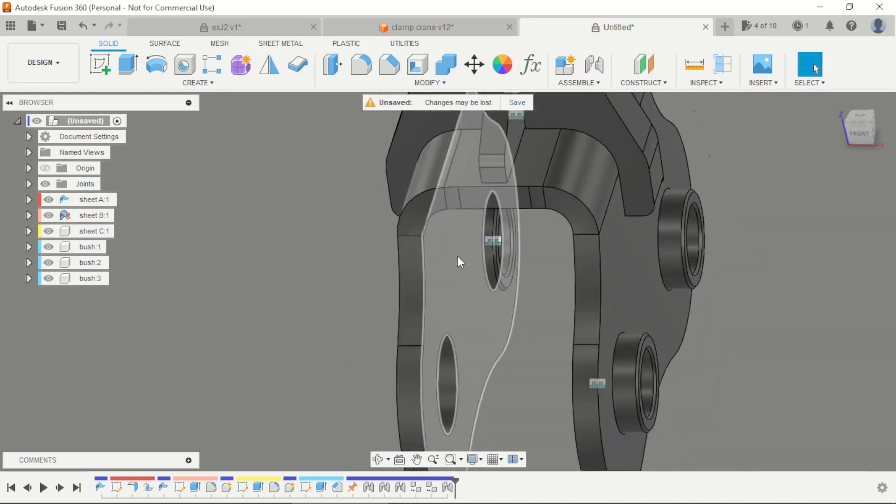
pyautogui.keyDown('shift'); pyautogui.moveTo(631, 332); pyautogui.dragTo(488, 346, button='middle'); pyautogui.keyUp('shift')
pyautogui.scroll(2, 488, 346)
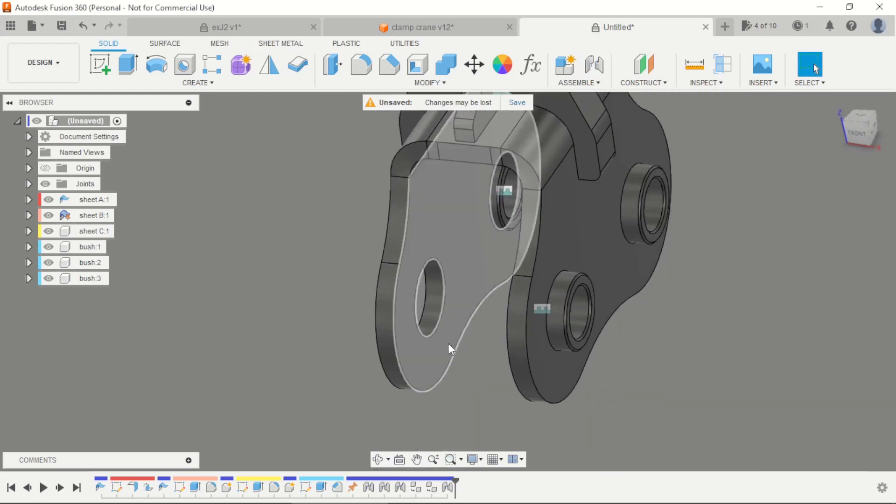
pyautogui.hotkey('ctrl', 'v')
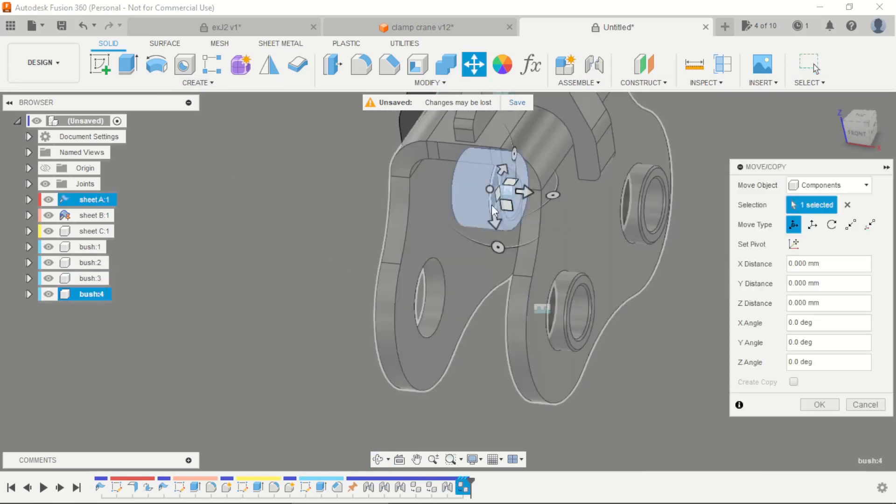
pyautogui.moveTo(491, 190); pyautogui.dragTo(438, 265)
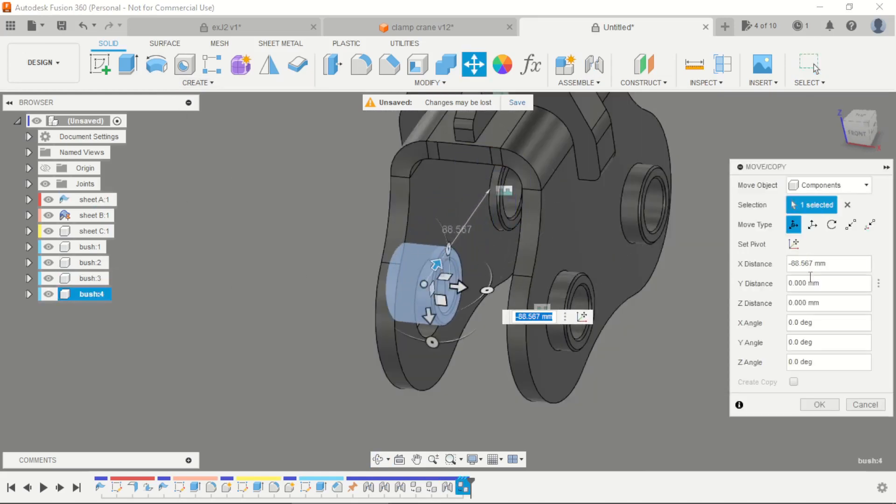
pyautogui.moveTo(828, 264); pyautogui.dragTo(797, 265)
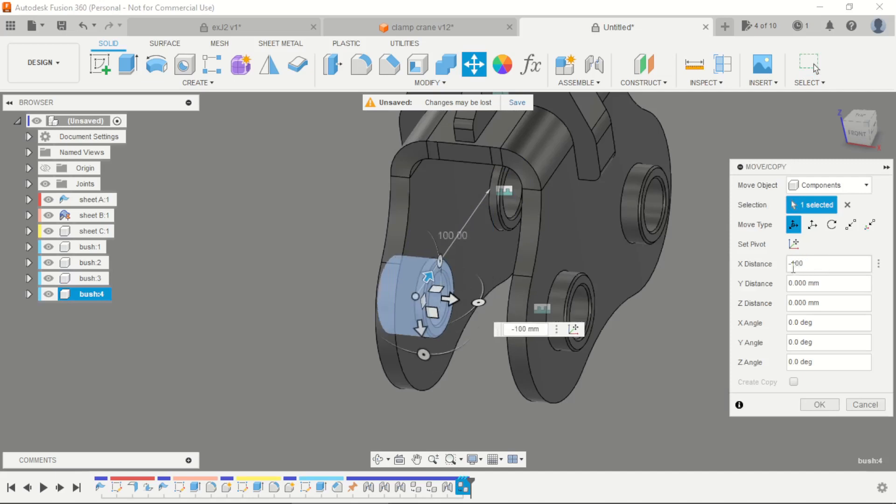
pyautogui.press('Return')
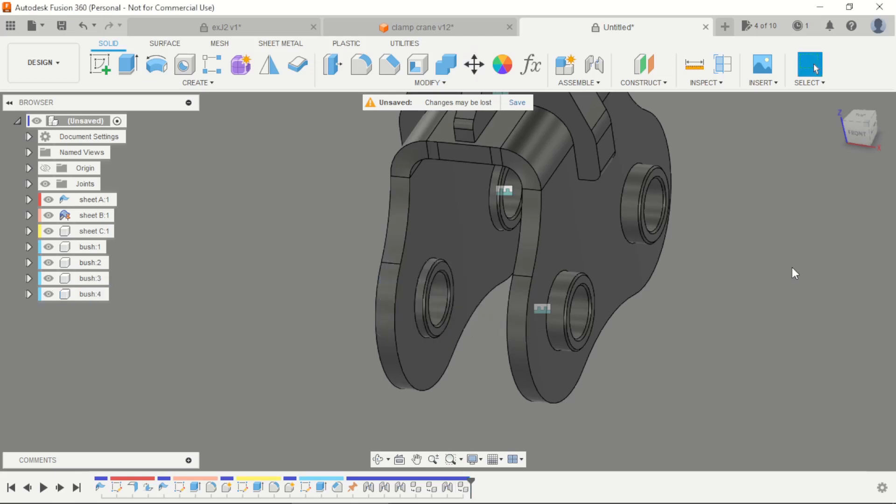
# Create an internal standard component named chain and start a sketch in it on the front plane
pyautogui.keyDown('shift'); pyautogui.moveTo(792, 267); pyautogui.dragTo(599, 339, button='middle'); pyautogui.keyUp('shift')
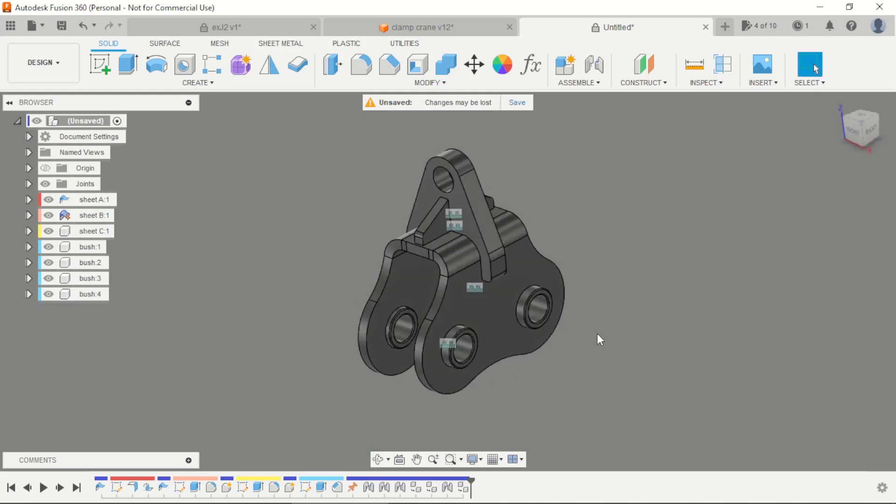
pyautogui.scroll(-2, 597, 333)
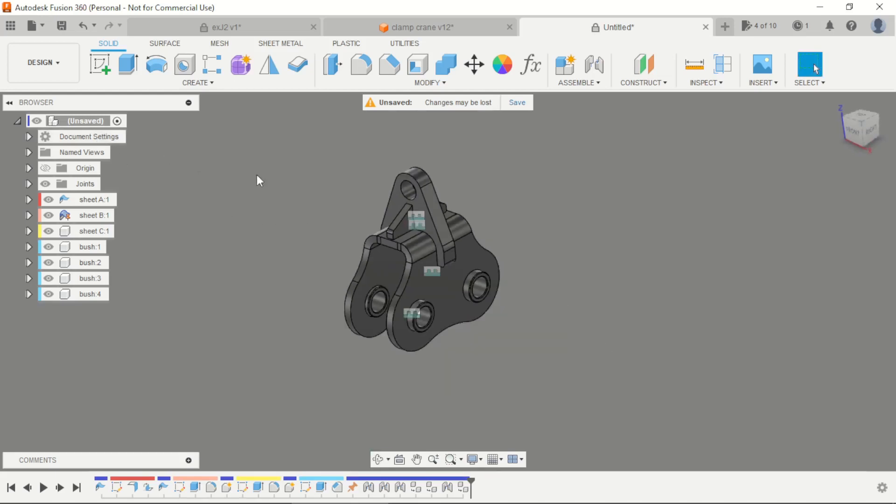
pyautogui.click(571, 75)
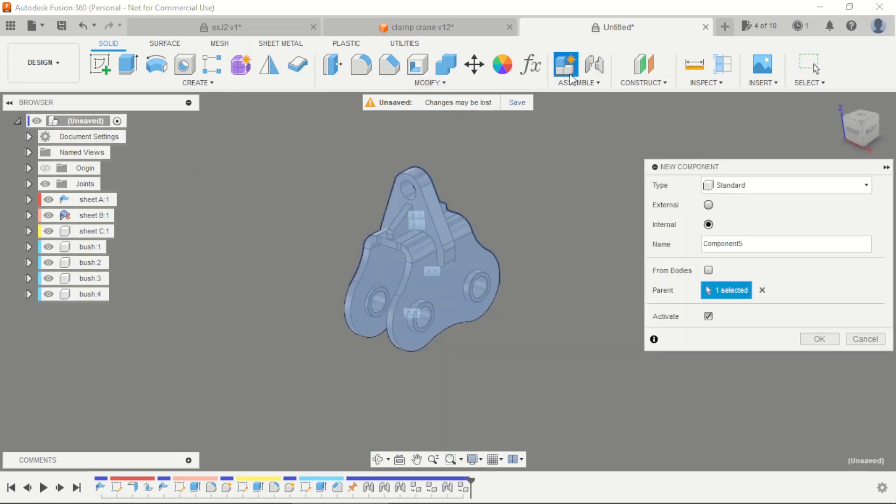
pyautogui.moveTo(757, 242); pyautogui.dragTo(679, 247)
pyautogui.press('Return')
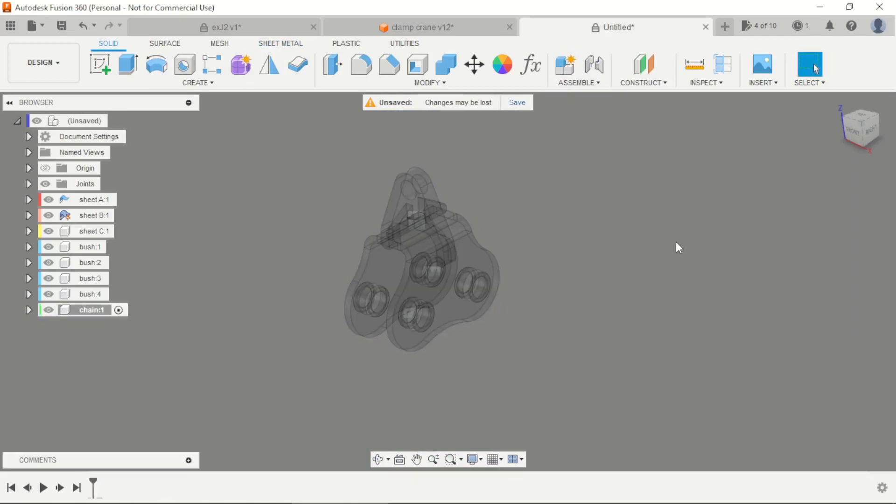
pyautogui.click(101, 62)
pyautogui.click(435, 176)
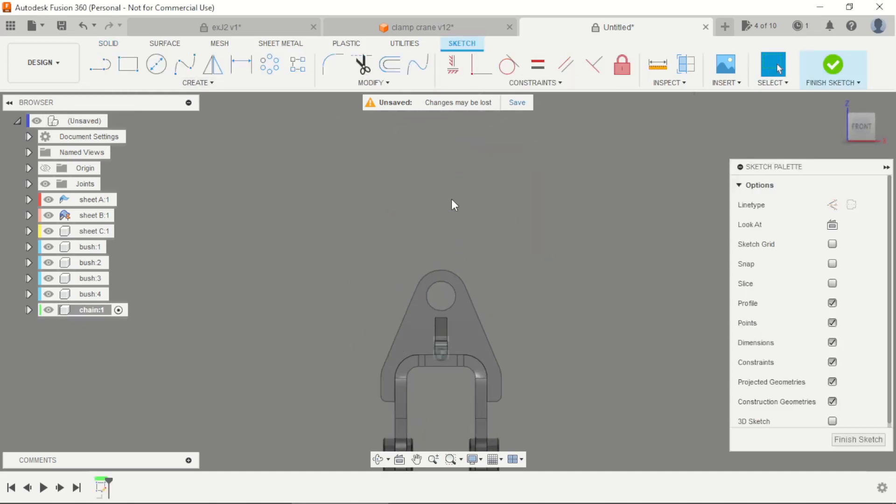
# Sketch a vertical overall slot about 57 mm long and 41 mm wide above the lifting eye of the assembly
pyautogui.click(159, 80)
pyautogui.moveTo(130, 176)
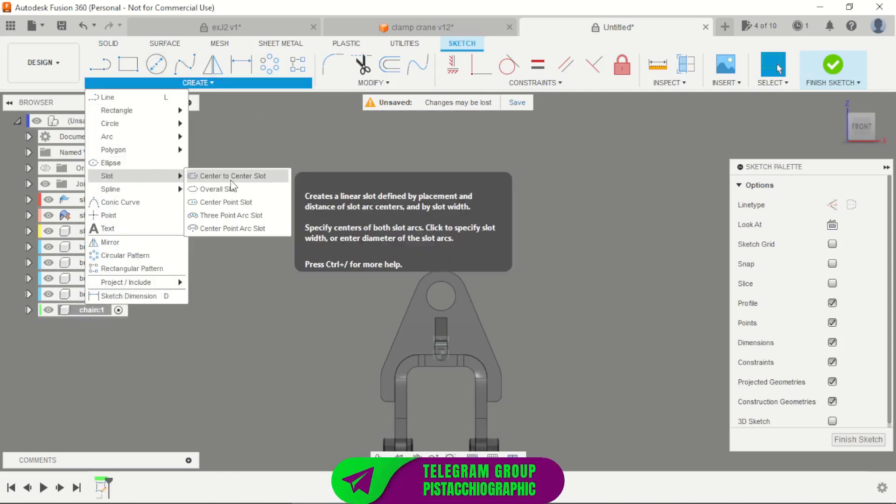
pyautogui.click(232, 189)
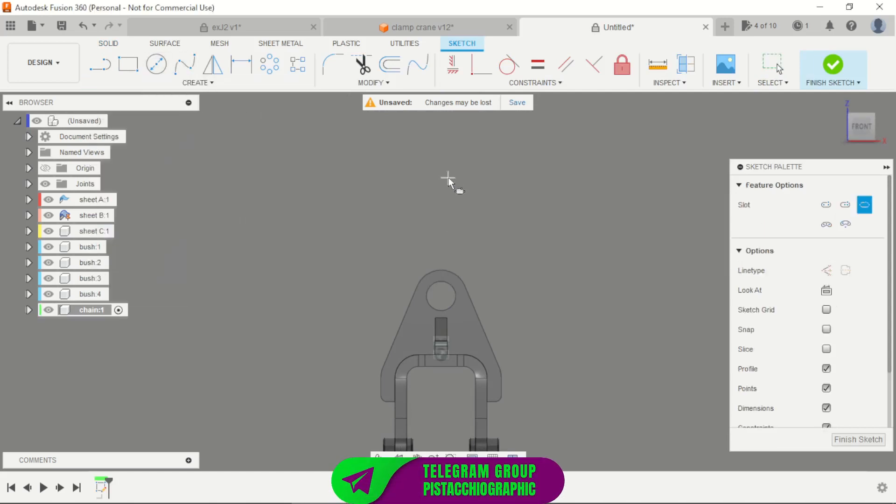
pyautogui.click(439, 164)
pyautogui.click(439, 232)
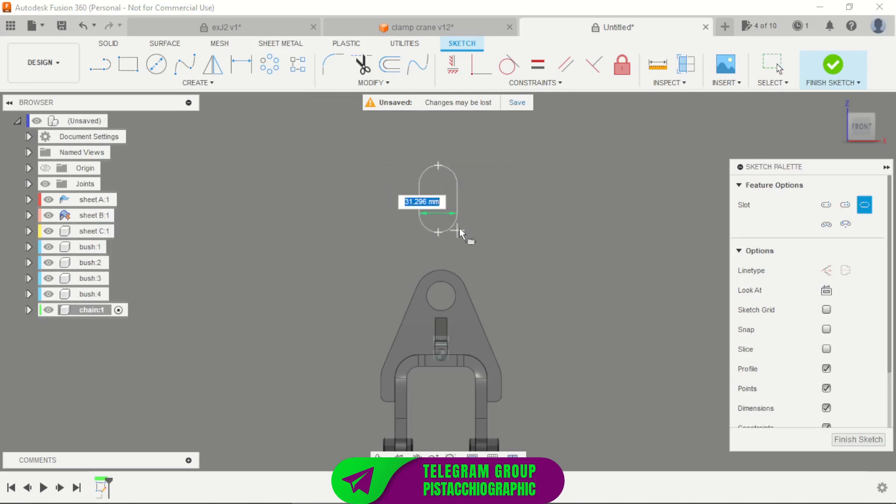
pyautogui.click(463, 228)
pyautogui.scroll(4, 462, 169)
pyautogui.press('Escape')
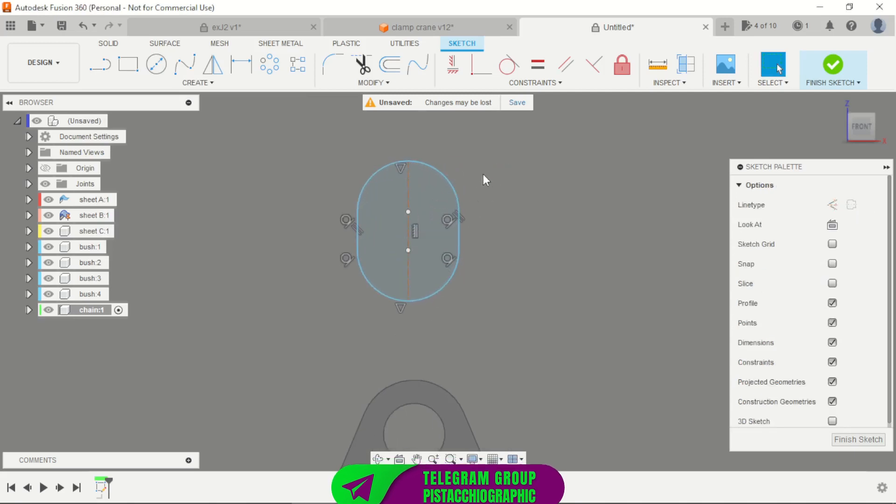
# Dimension the slot's overall length as 50 mm
pyautogui.press('d')
pyautogui.click(405, 197)
pyautogui.click(539, 214)
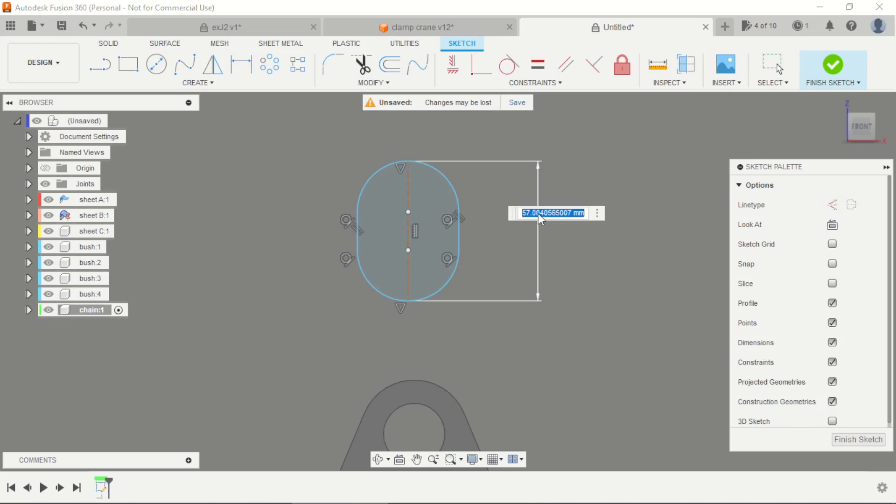
pyautogui.write('50')
pyautogui.press('Return')
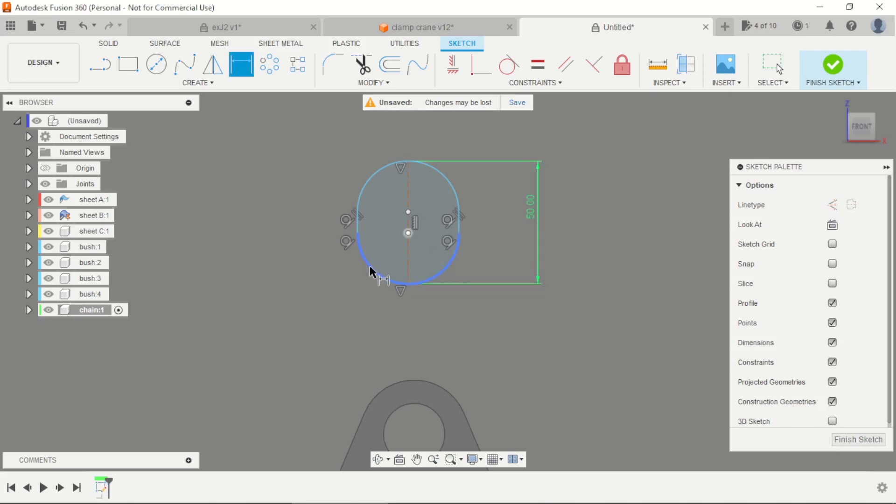
# Dimension the slot's width between its two straight sides as 35 mm
pyautogui.scroll(2, 374, 236)
pyautogui.scroll(2, 374, 238)
pyautogui.click(343, 205)
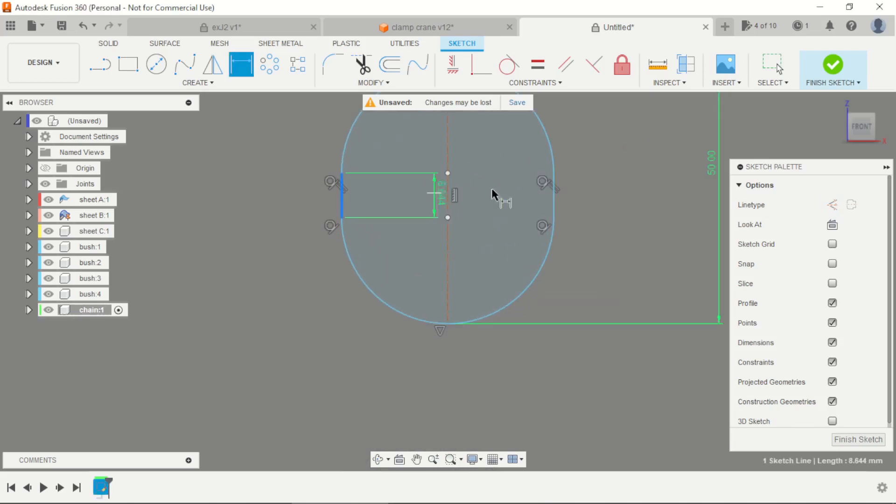
pyautogui.click(553, 198)
pyautogui.click(606, 196)
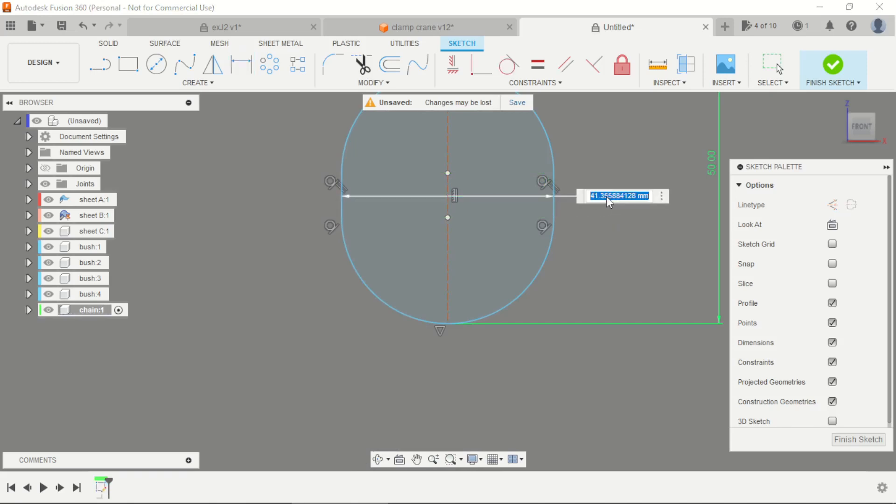
pyautogui.write('35')
pyautogui.press('Return')
pyautogui.scroll(-2, 607, 197)
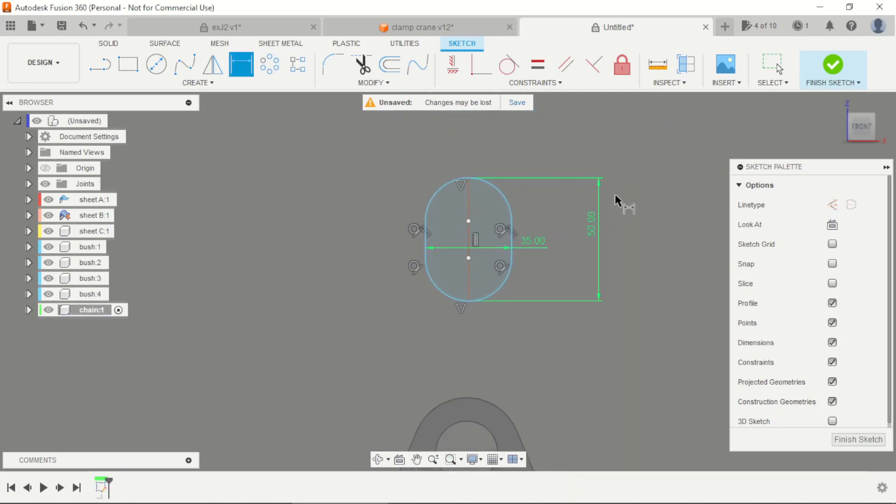
# Align the slot's lower arc centre vertically with the sketch origin and finish the sketch
pyautogui.scroll(-2, 512, 168)
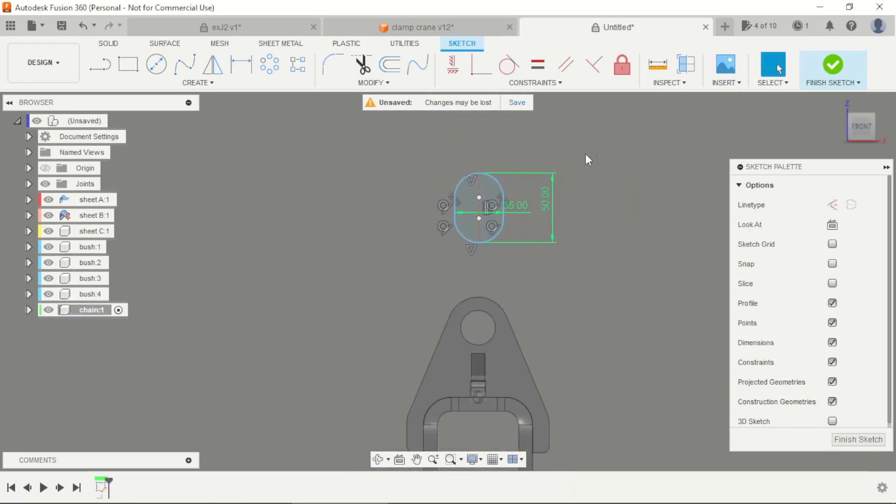
pyautogui.scroll(-1, 532, 201)
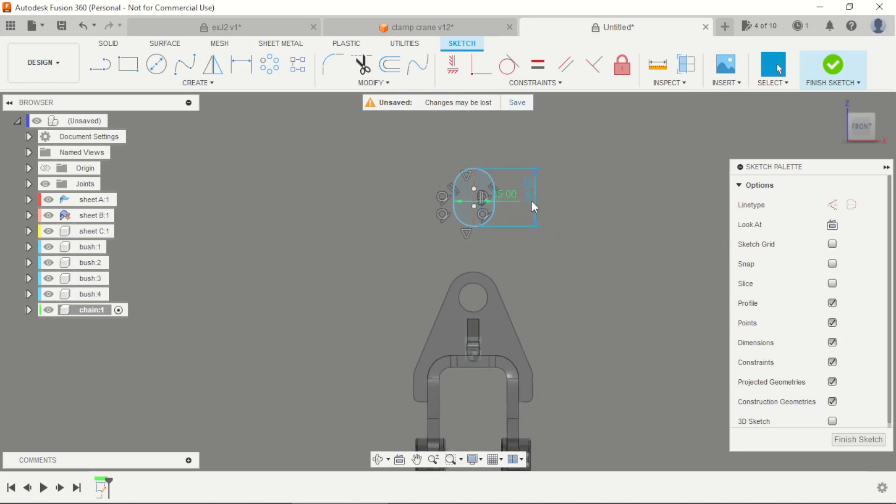
pyautogui.click(453, 64)
pyautogui.click(468, 206)
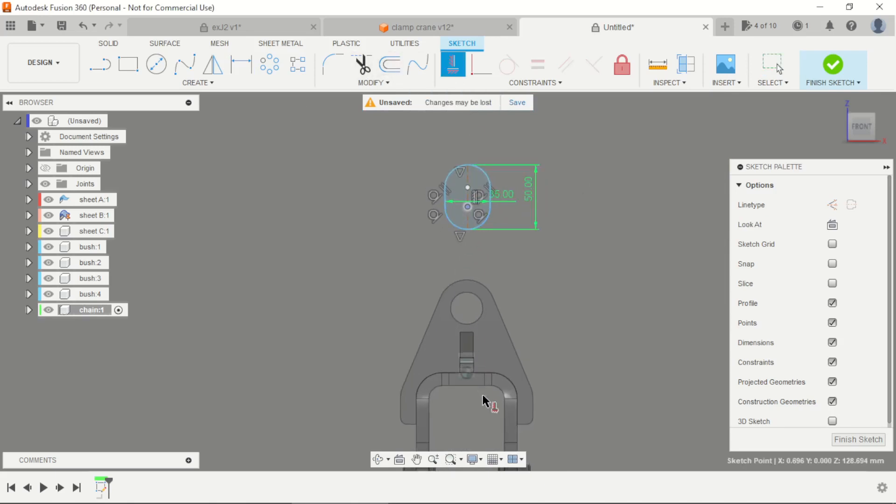
pyautogui.click(468, 374)
pyautogui.click(827, 68)
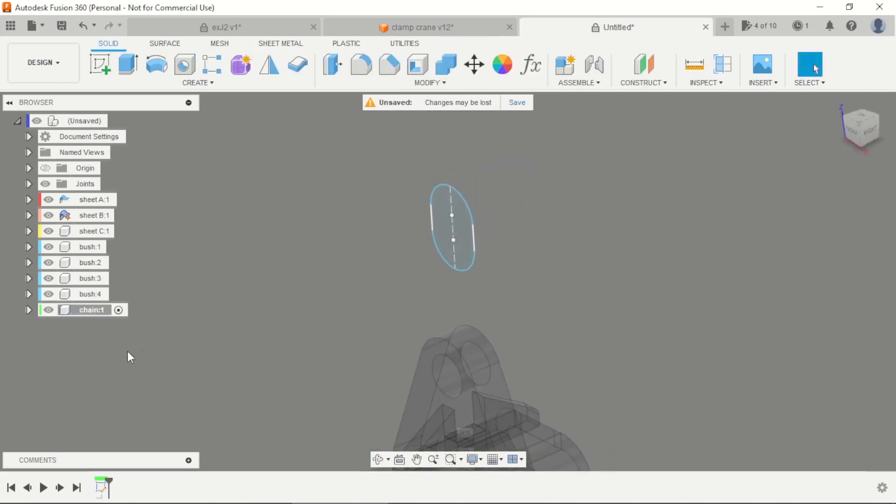
# Create a solid circular pipe of 12 mm section along the slot outline as a new body, and reactivate the top-level assembly
pyautogui.click(150, 83)
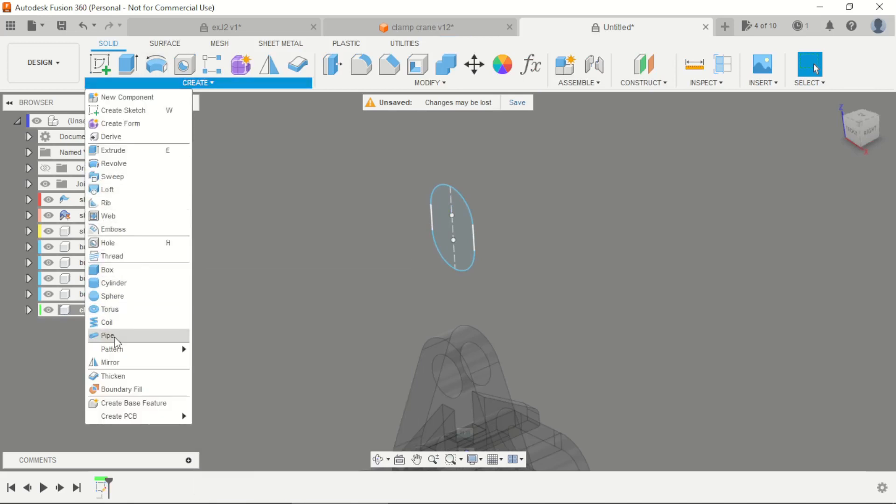
pyautogui.click(114, 337)
pyautogui.click(472, 265)
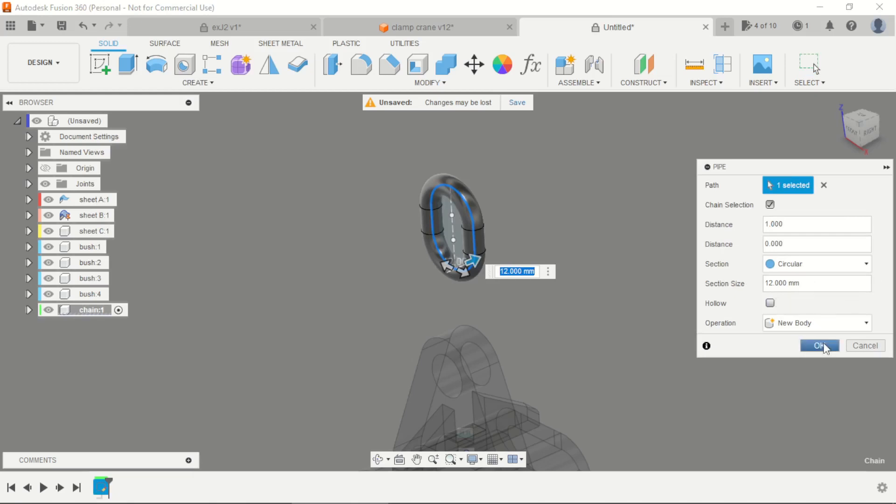
pyautogui.click(823, 346)
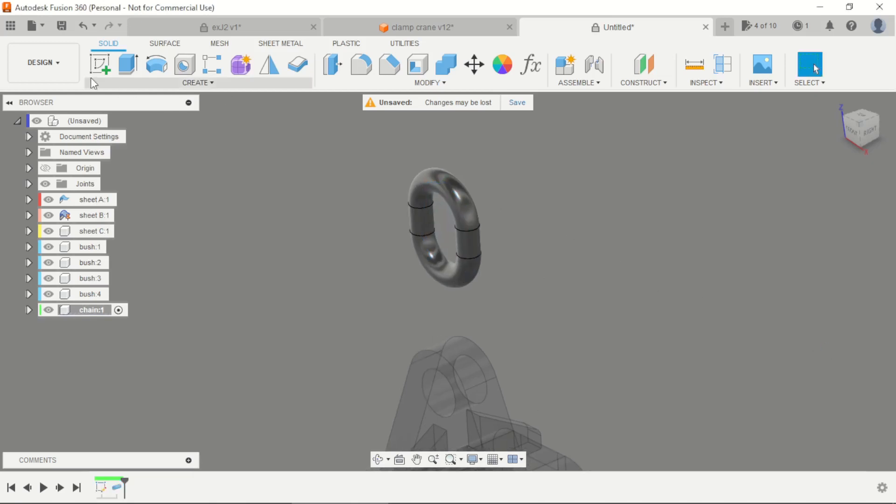
pyautogui.scroll(-5, 225, 136)
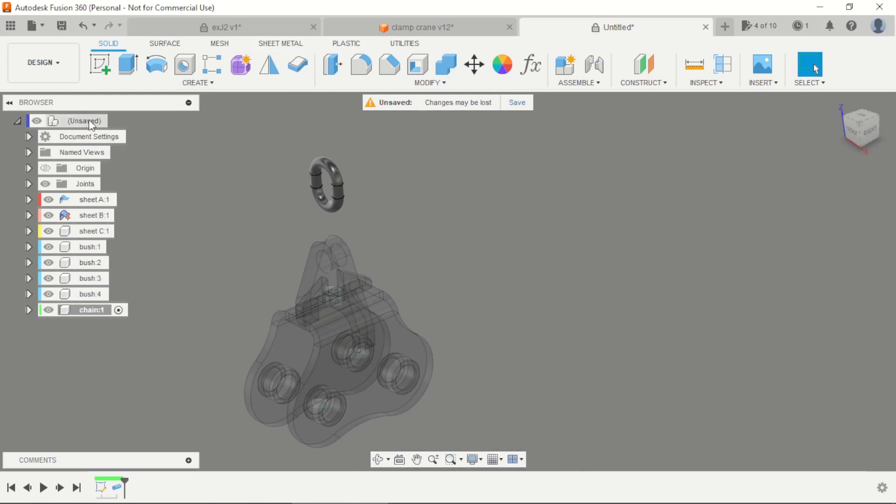
pyautogui.click(117, 121)
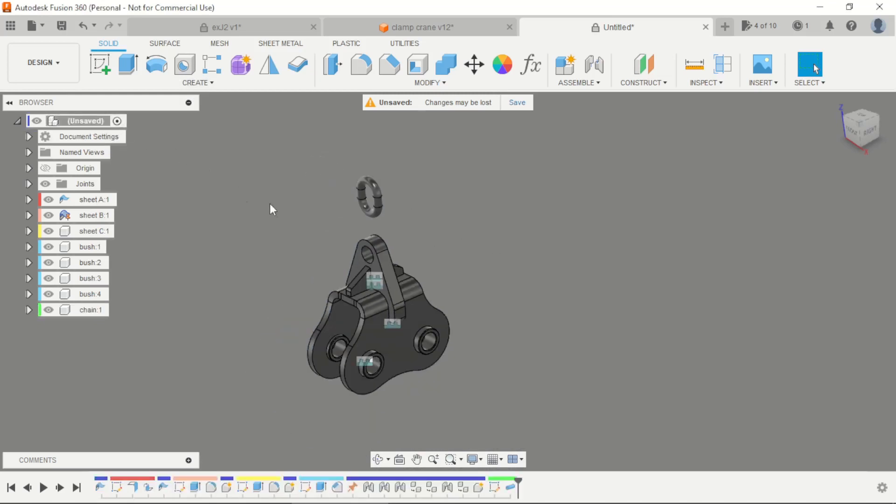
# Rotate the chain link 90 degrees about Z and move it about 59 mm down along Z to the lifting eye's hole
pyautogui.scroll(4, 320, 310)
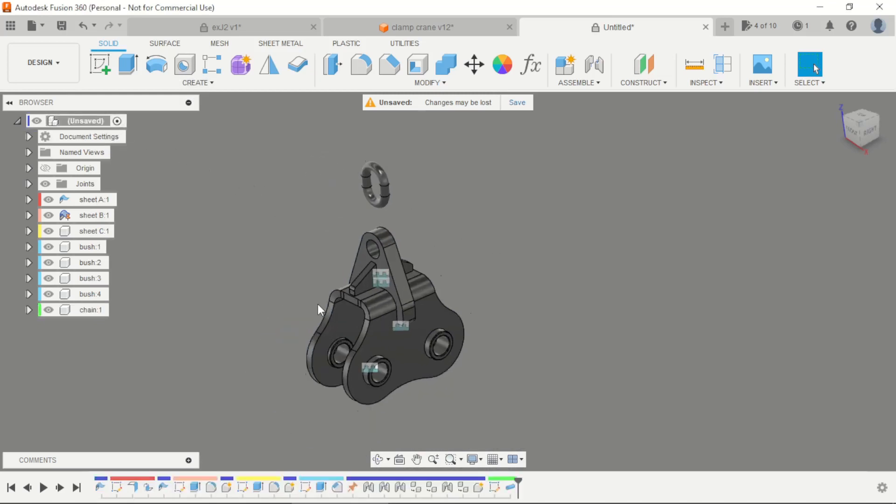
pyautogui.click(865, 136)
pyautogui.scroll(5, 428, 208)
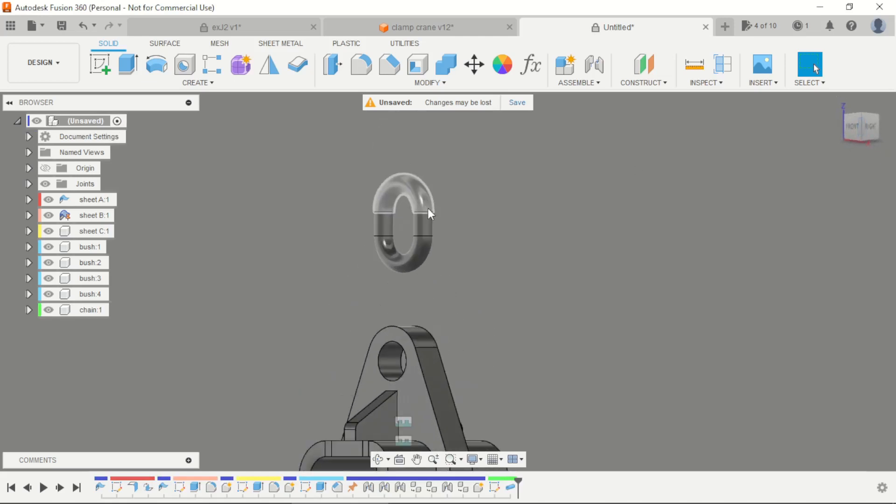
pyautogui.click(479, 70)
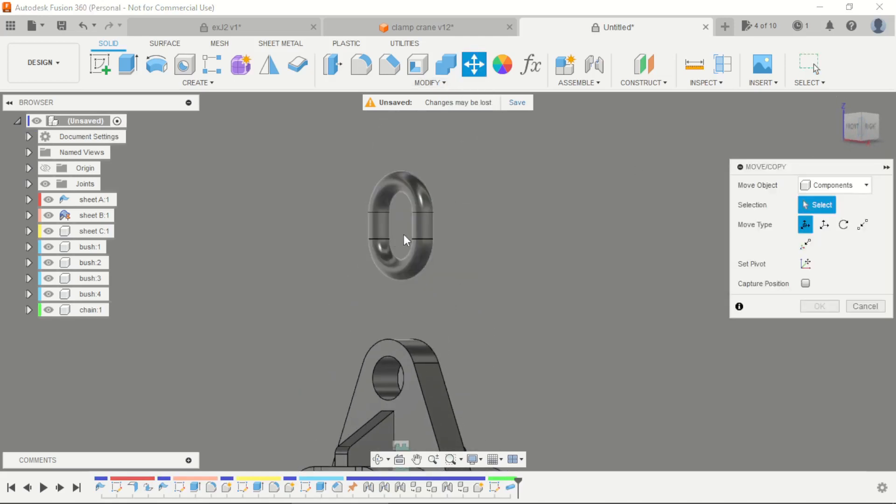
pyautogui.click(96, 310)
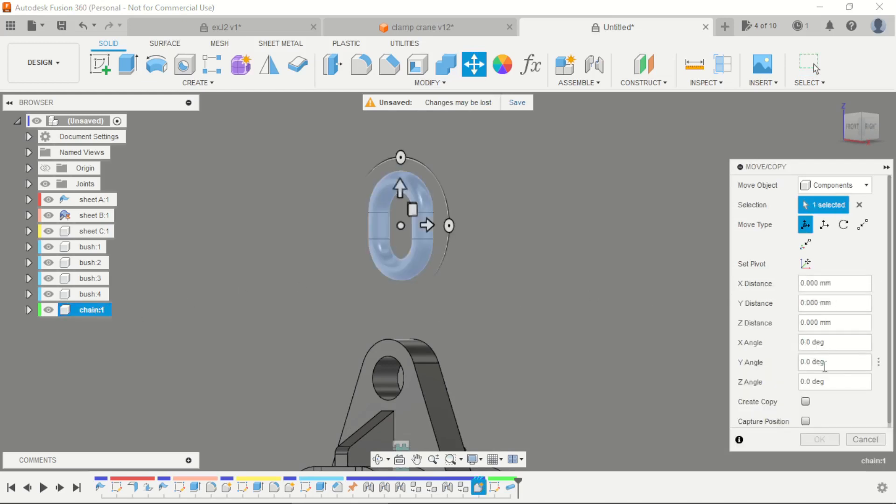
pyautogui.click(800, 382)
pyautogui.write('90')
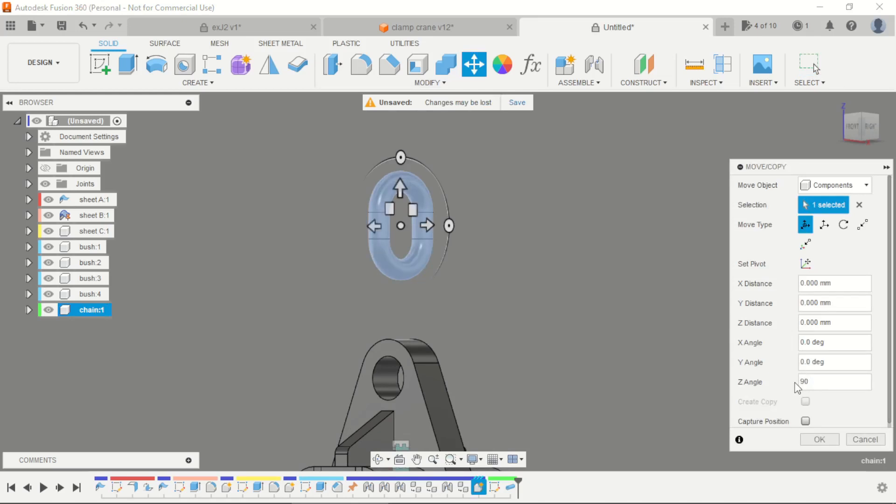
pyautogui.moveTo(405, 192); pyautogui.dragTo(400, 294)
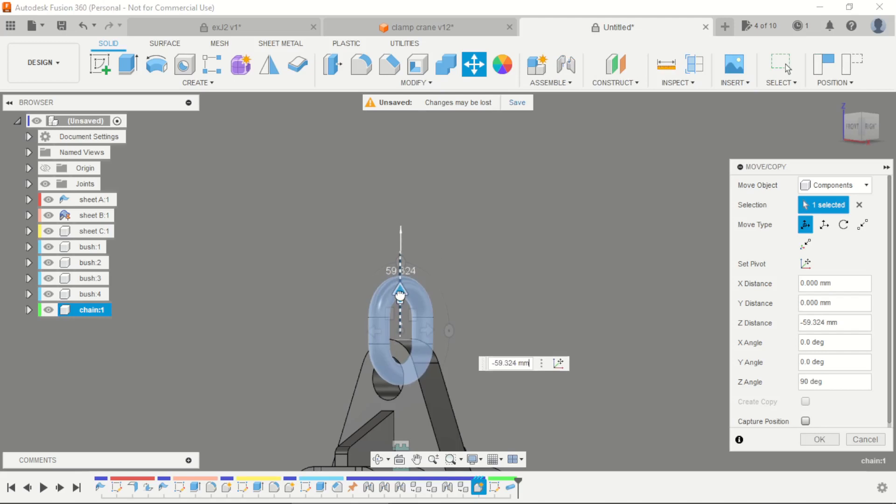
pyautogui.click(819, 439)
# Paste a second copy of the chain link, capturing the first link's moved position
pyautogui.keyDown('shift'); pyautogui.moveTo(601, 271); pyautogui.dragTo(520, 288, button='middle'); pyautogui.keyUp('shift')
pyautogui.click(91, 310)
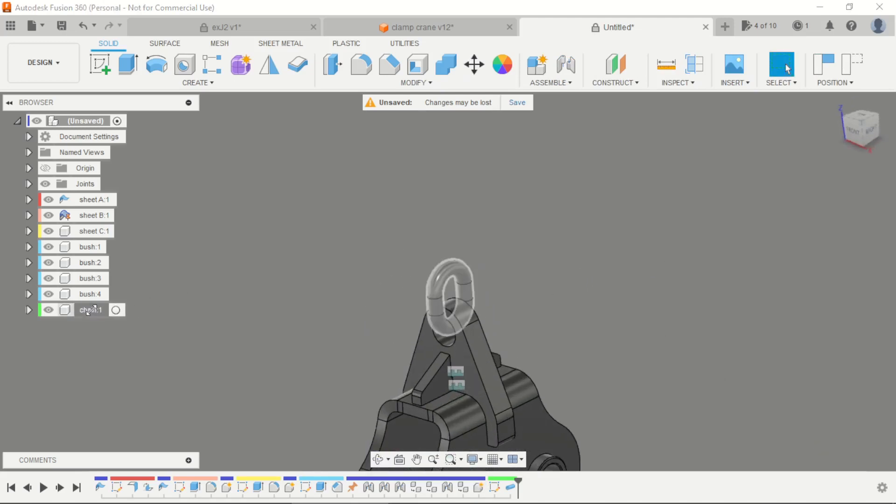
pyautogui.hotkey('ctrl', 'v')
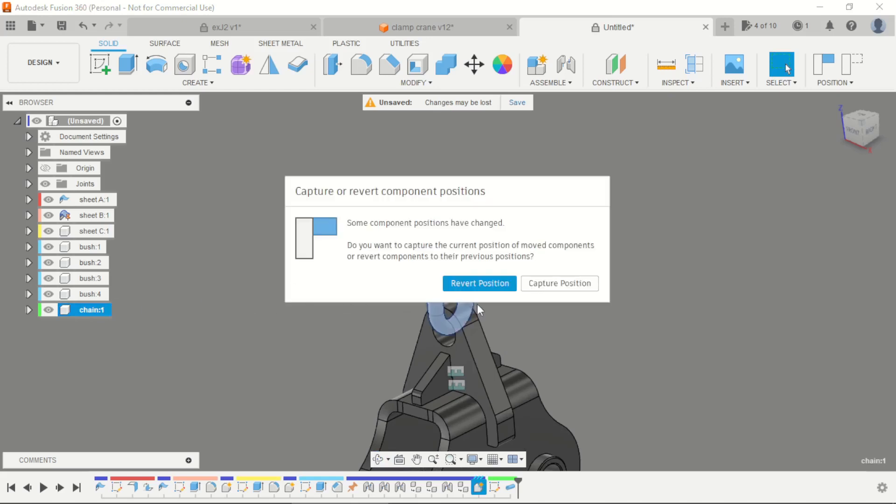
pyautogui.click(543, 285)
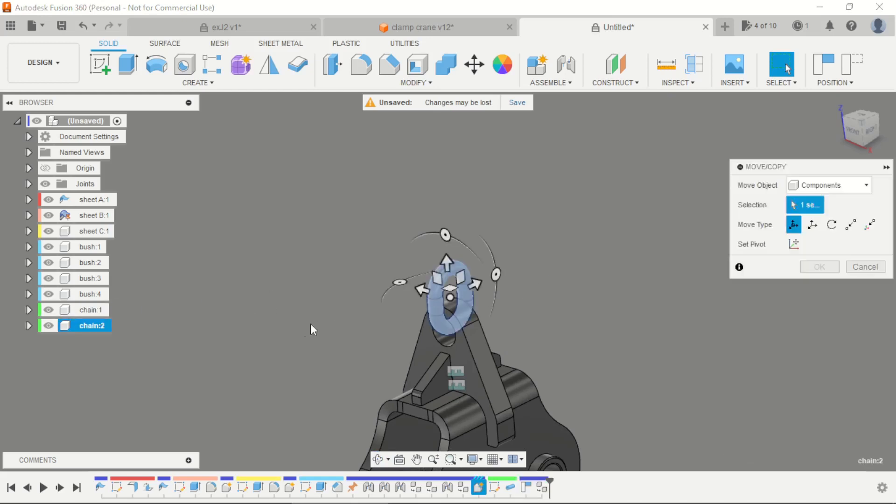
# Raise the copied chain link along Z to interlock with the first link and rotate it 90 degrees about Z
pyautogui.moveTo(446, 260); pyautogui.dragTo(445, 227)
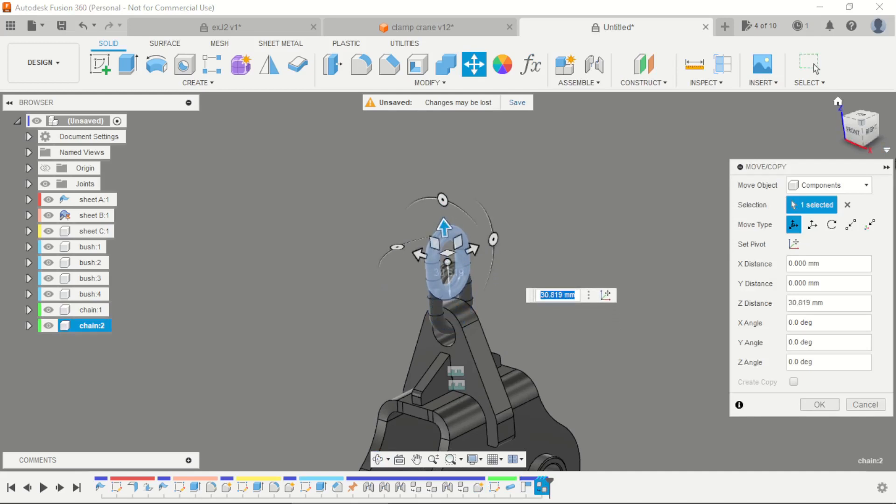
pyautogui.click(869, 133)
pyautogui.scroll(5, 403, 214)
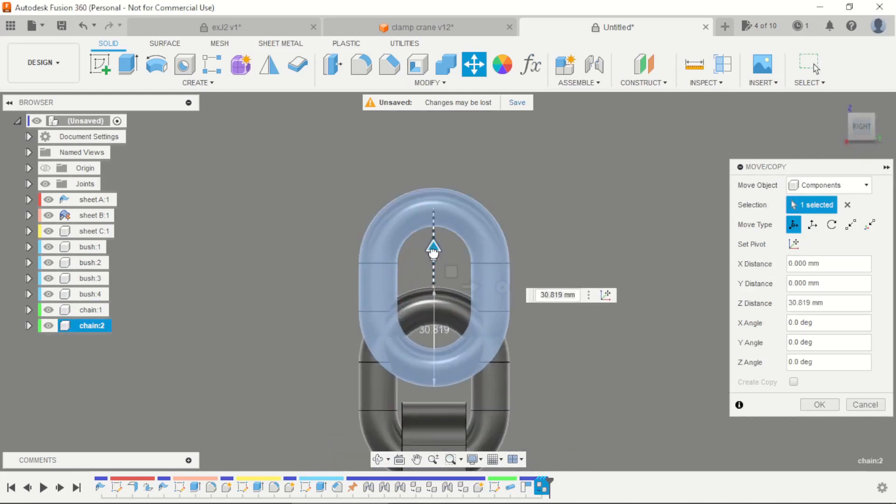
pyautogui.moveTo(433, 248); pyautogui.dragTo(435, 229)
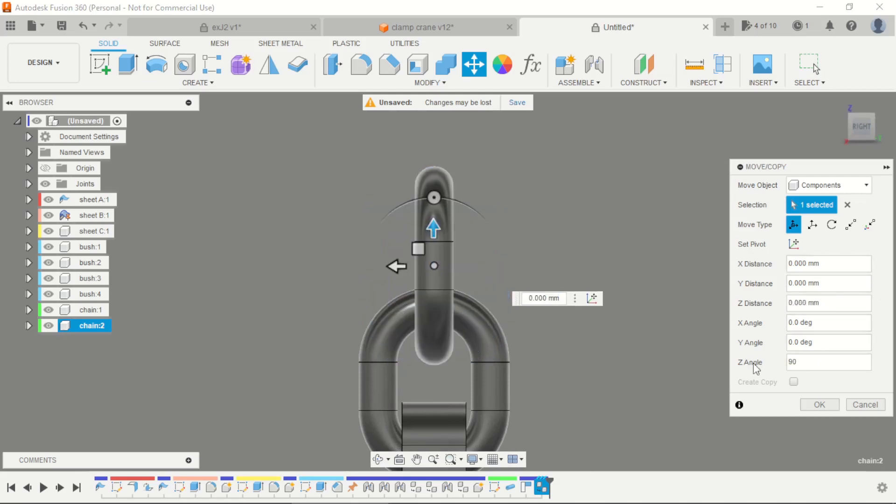
pyautogui.press('Return')
# Activate the sheet A component and open its flat pattern
pyautogui.scroll(-6, 600, 310)
pyautogui.keyDown('shift'); pyautogui.moveTo(601, 310); pyautogui.dragTo(534, 326, button='middle'); pyautogui.keyUp('shift')
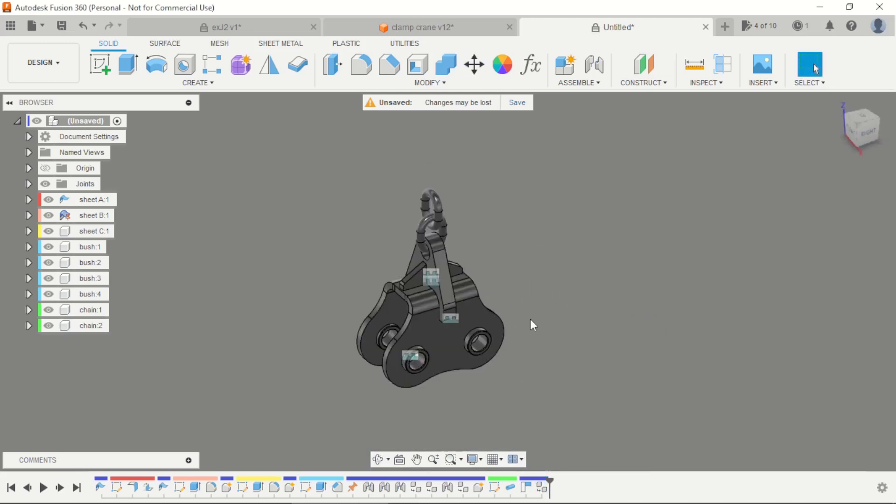
pyautogui.keyDown('shift'); pyautogui.moveTo(546, 270); pyautogui.dragTo(527, 269, button='middle'); pyautogui.keyUp('shift')
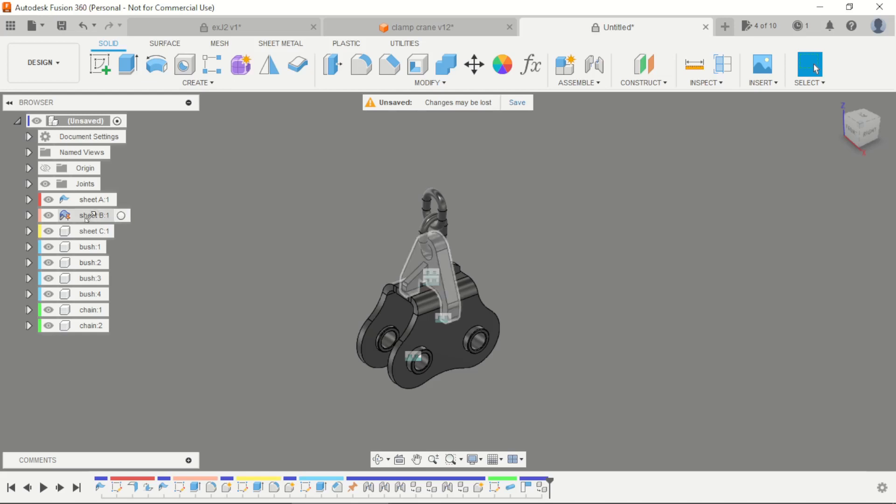
pyautogui.click(29, 199)
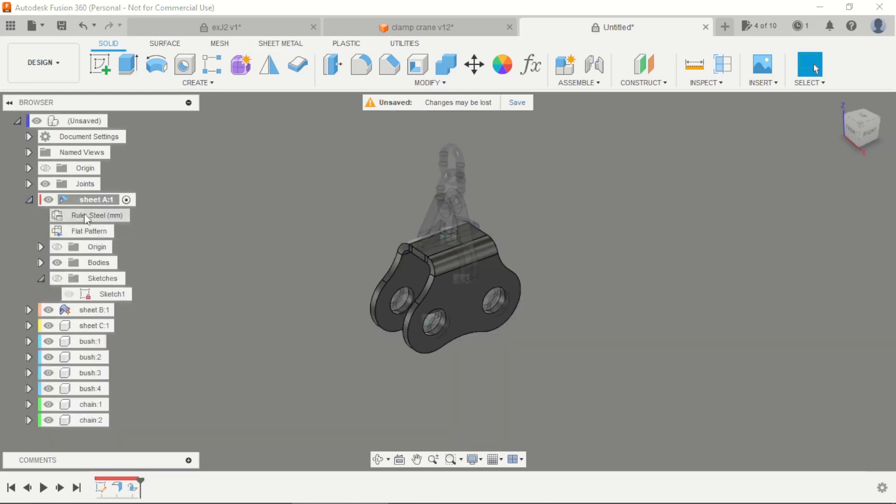
pyautogui.click(112, 199)
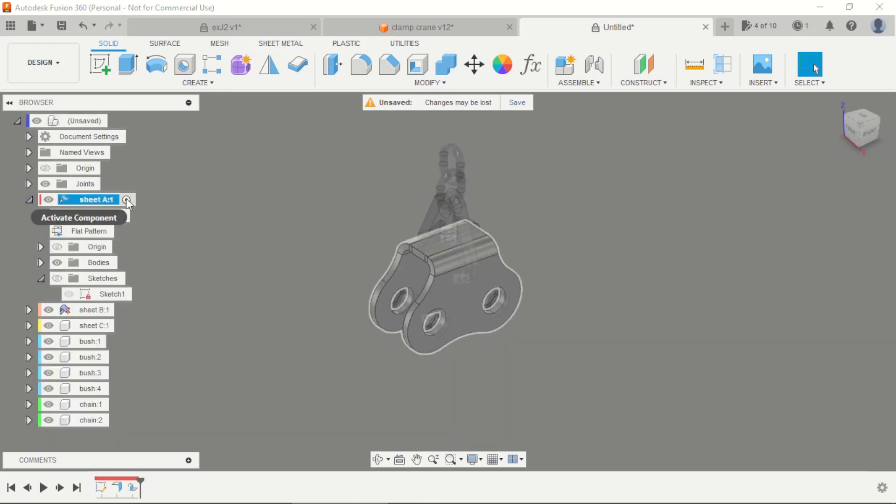
pyautogui.click(126, 199)
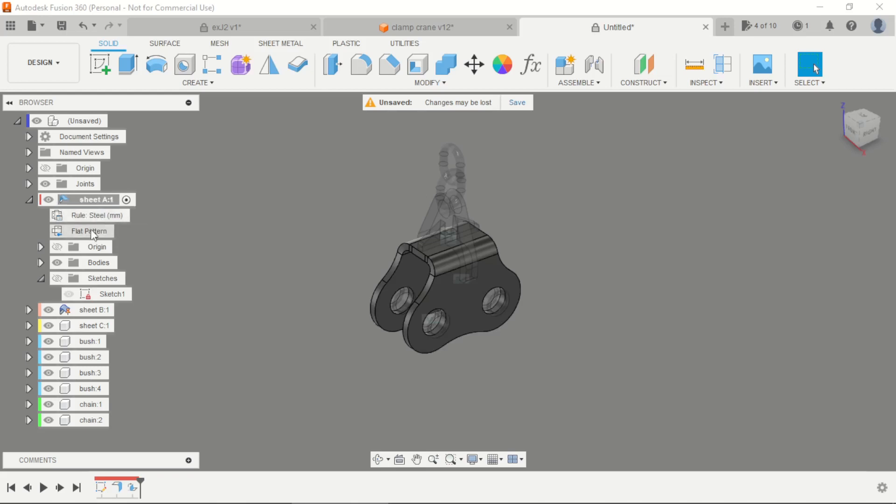
pyautogui.doubleClick(89, 231)
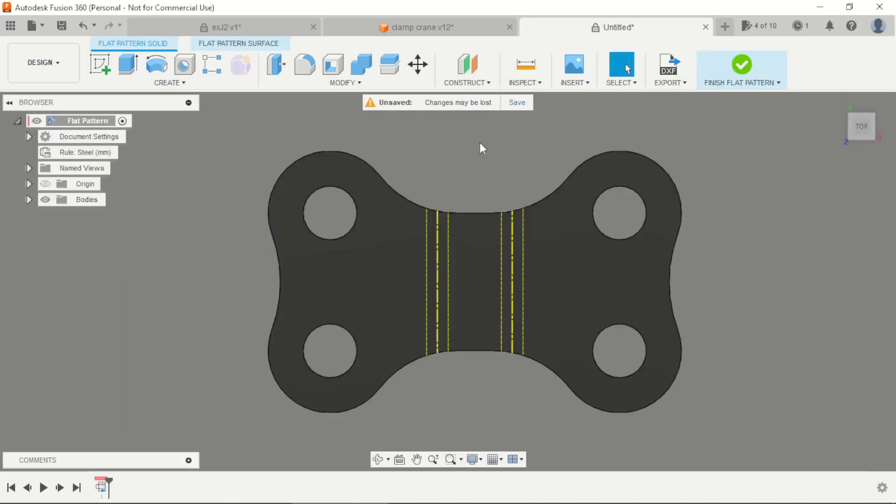
# Examine the unfolded outline and bend lines of sheet A, finish the flat pattern and reactivate the top-level assembly
pyautogui.scroll(-3, 466, 161)
pyautogui.scroll(4, 480, 143)
pyautogui.scroll(-3, 478, 149)
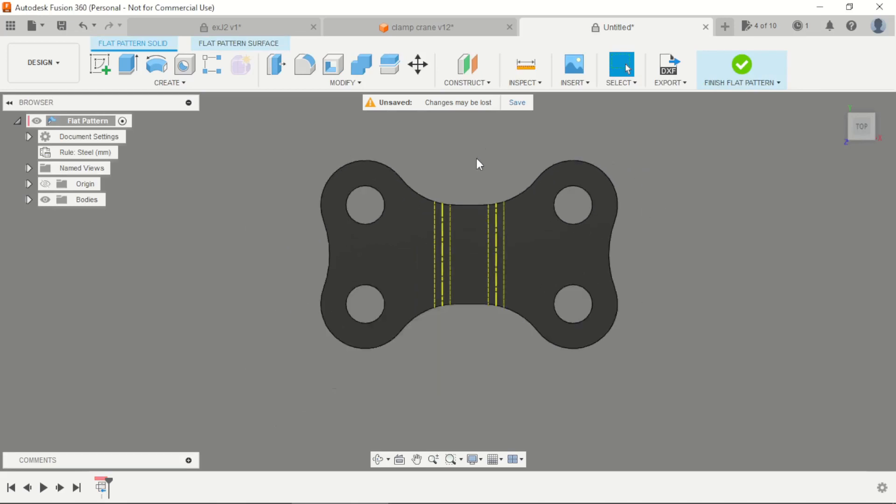
pyautogui.click(742, 66)
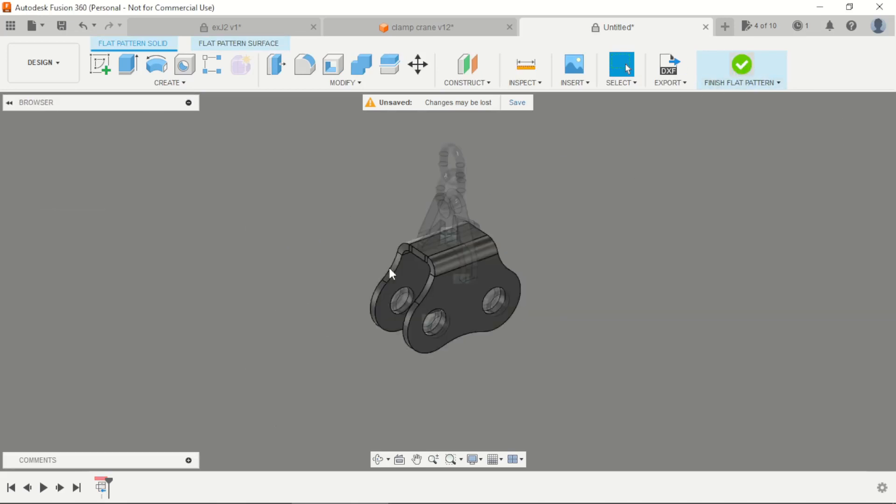
pyautogui.doubleClick(98, 120)
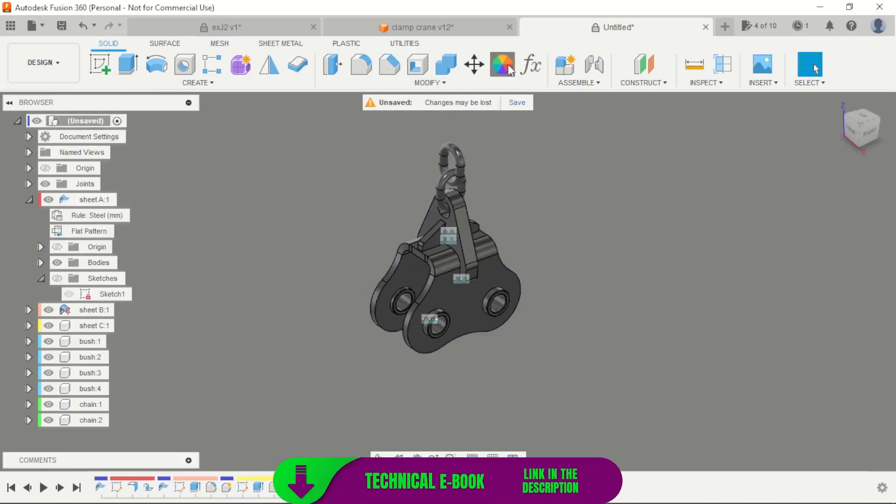
# Apply the Paint - Enamel Glossy (Green) appearance to sheet A, sheet B and sheet C
pyautogui.press('a')
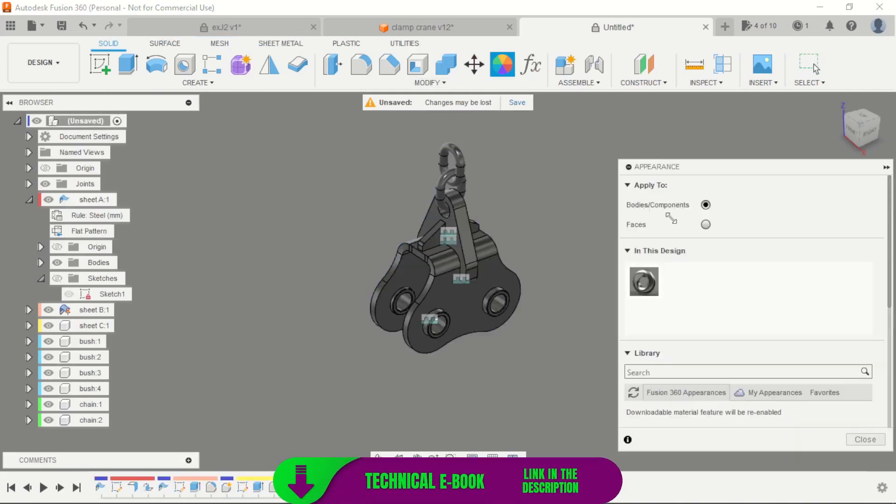
pyautogui.scroll(-8, 663, 369)
pyautogui.scroll(-3, 663, 371)
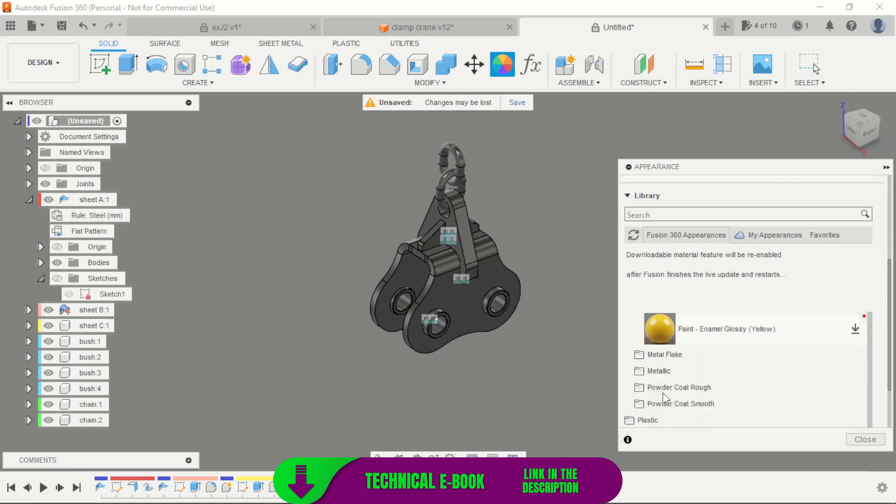
pyautogui.scroll(6, 660, 376)
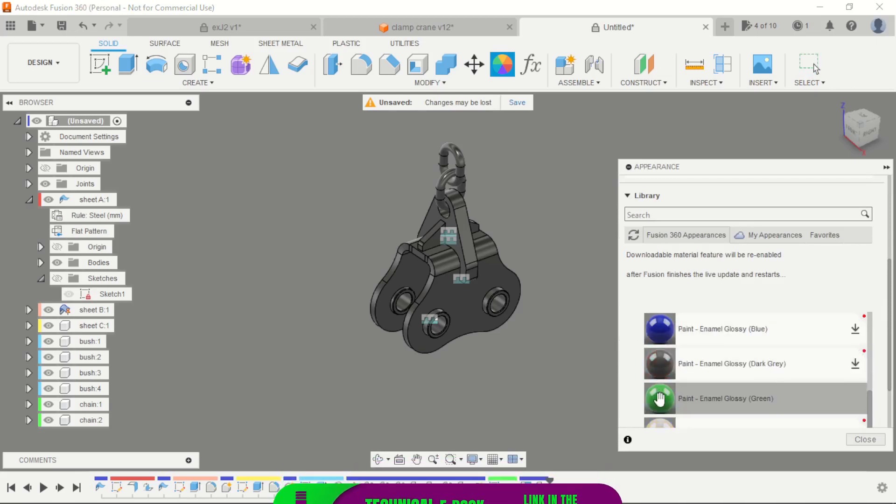
pyautogui.moveTo(660, 397); pyautogui.dragTo(480, 340)
pyautogui.moveTo(656, 394); pyautogui.dragTo(466, 260)
pyautogui.moveTo(660, 396); pyautogui.dragTo(436, 239)
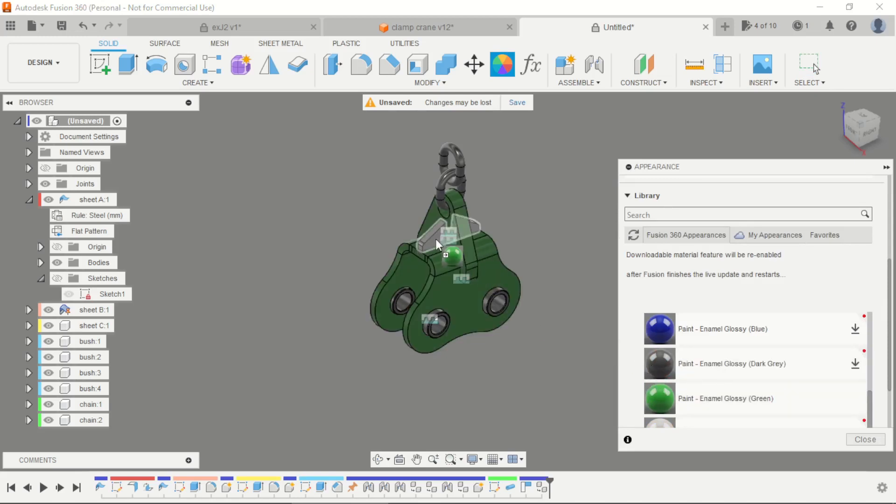
# Apply the Paint - Enamel Glossy (Blue) appearance to the chain links and the bushes, and finish assigning appearances
pyautogui.moveTo(648, 318); pyautogui.dragTo(460, 185)
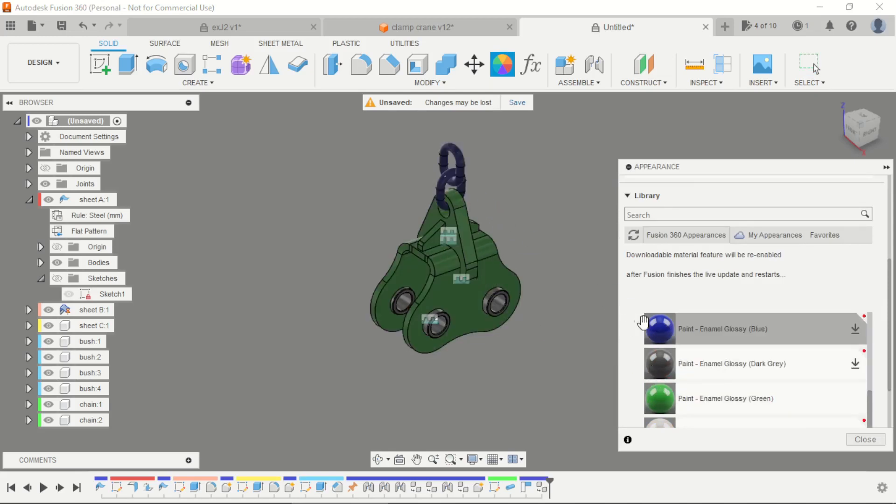
pyautogui.moveTo(660, 329); pyautogui.dragTo(501, 312)
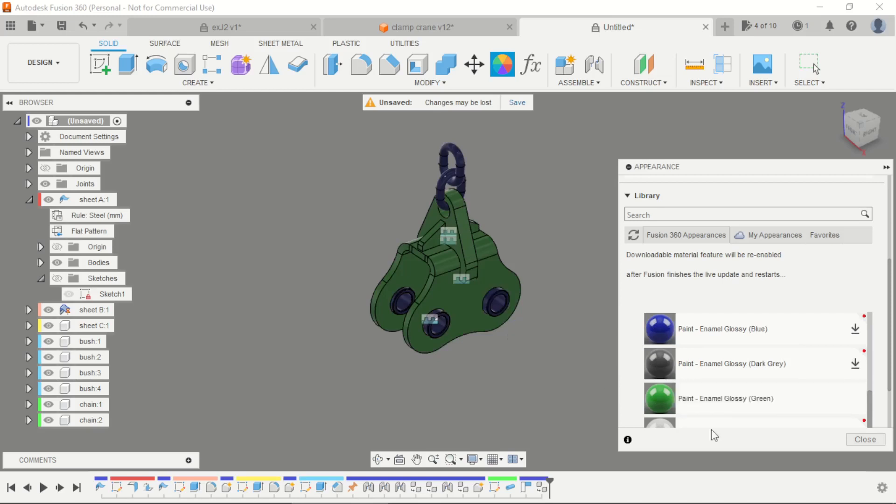
pyautogui.click(865, 440)
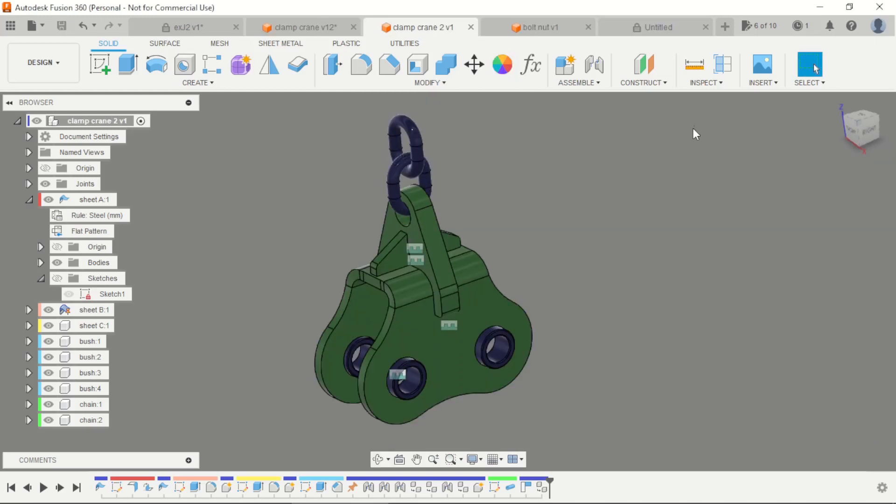
# Start inserting a McMaster-Carr component and search the catalogue for part 92228A180, the 1" diameter clevis pin
pyautogui.click(711, 83)
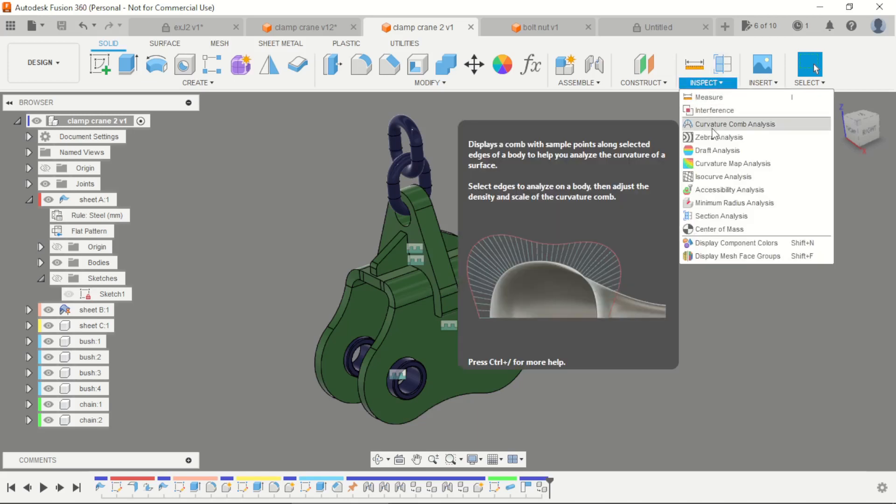
pyautogui.click(763, 83)
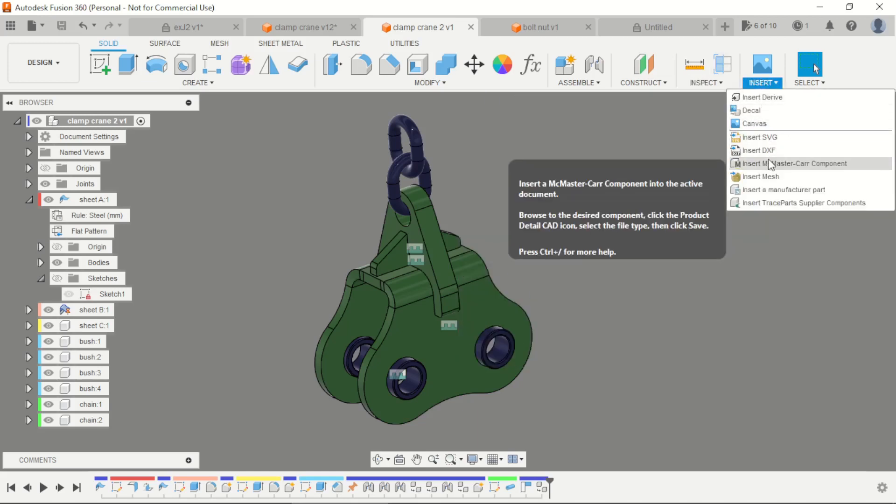
pyautogui.click(783, 164)
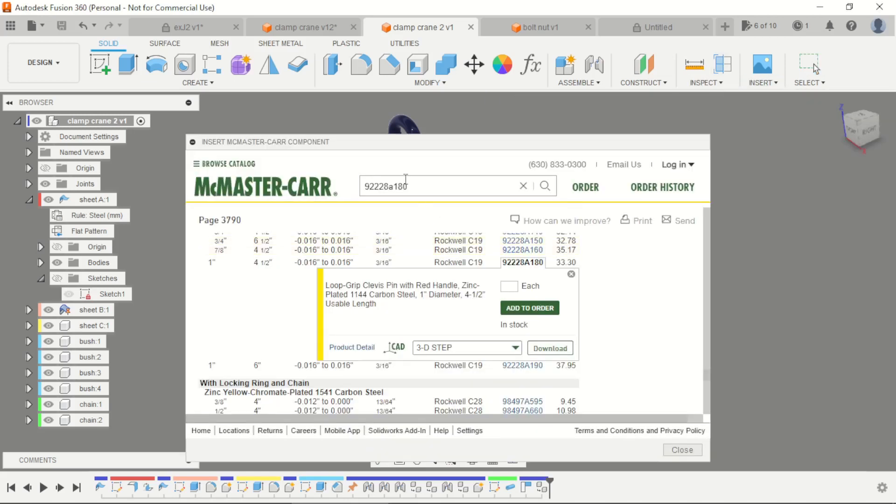
pyautogui.moveTo(402, 141); pyautogui.dragTo(459, 67)
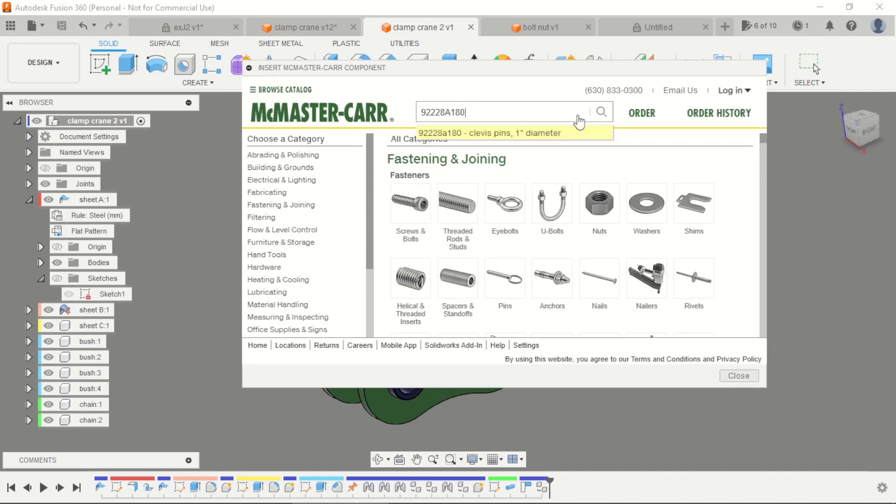
pyautogui.click(579, 132)
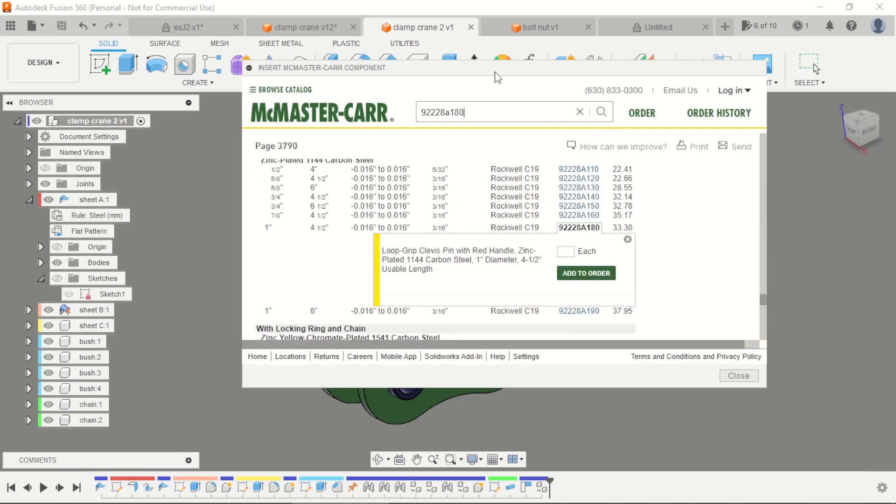
pyautogui.moveTo(498, 73); pyautogui.dragTo(489, 42)
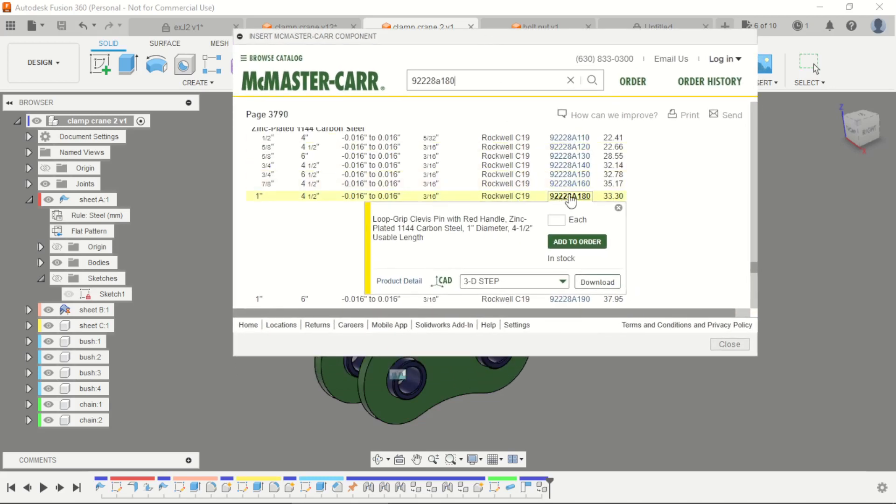
# Insert the 92228A180 loop-grip clevis pin into the design using the 3-D STEP format
pyautogui.click(552, 281)
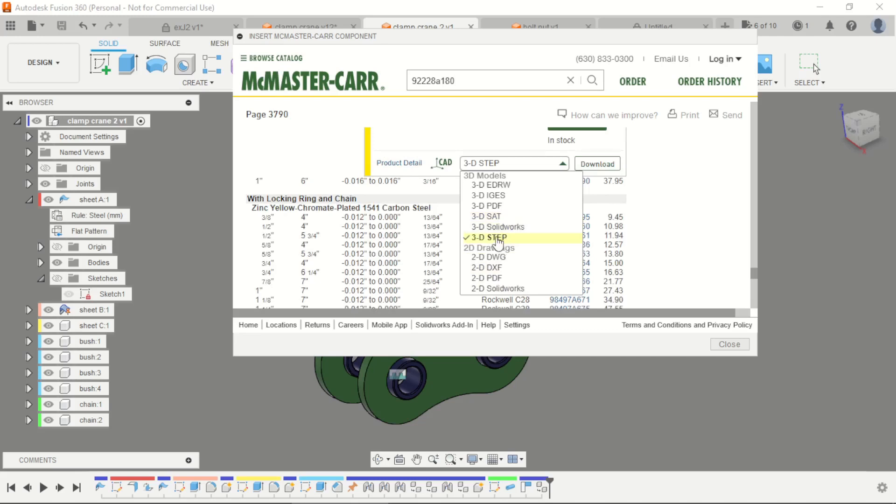
pyautogui.click(497, 238)
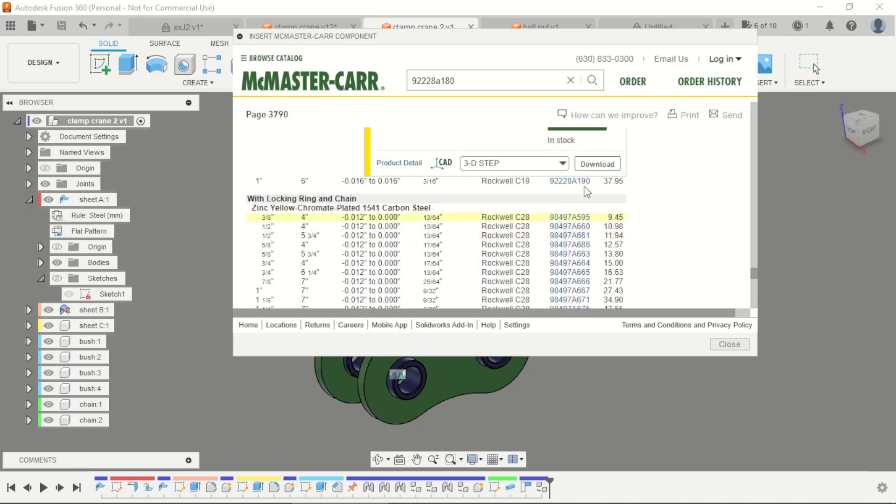
pyautogui.click(598, 164)
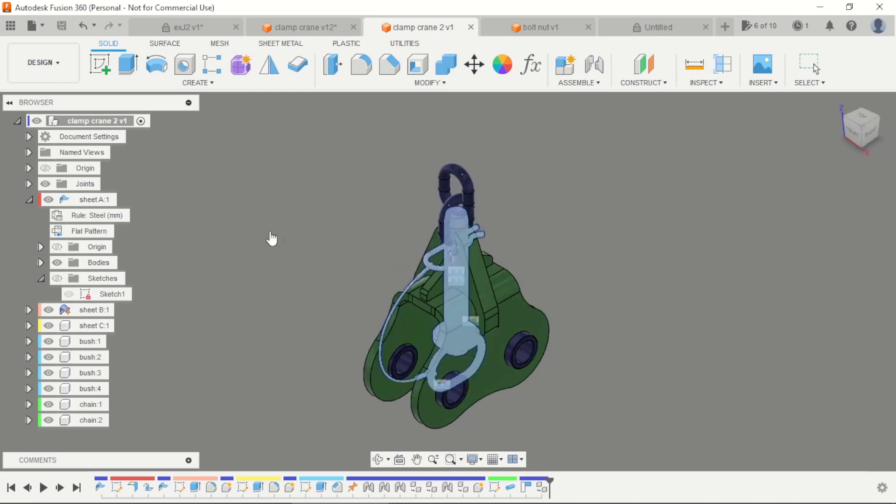
# Move the inserted clevis pin clear of the clamp, about -174 mm in X and about -48 mm in Y
pyautogui.moveTo(487, 314); pyautogui.dragTo(359, 244)
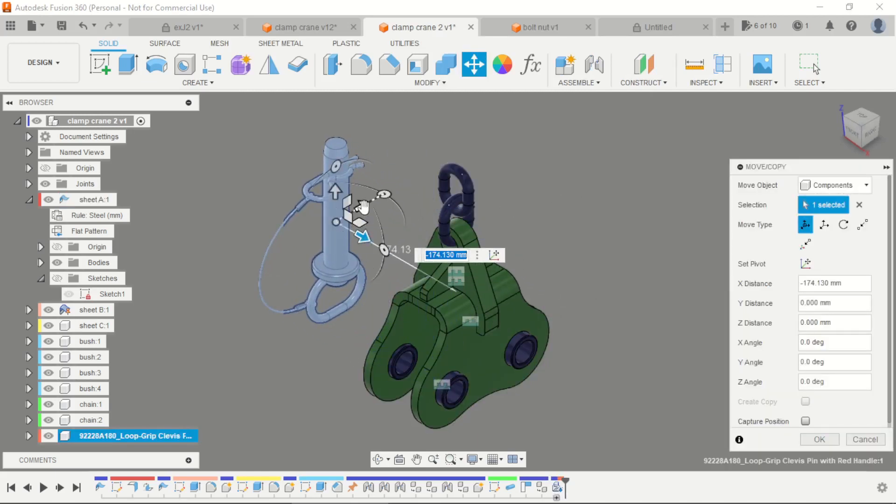
pyautogui.moveTo(364, 206); pyautogui.dragTo(331, 225)
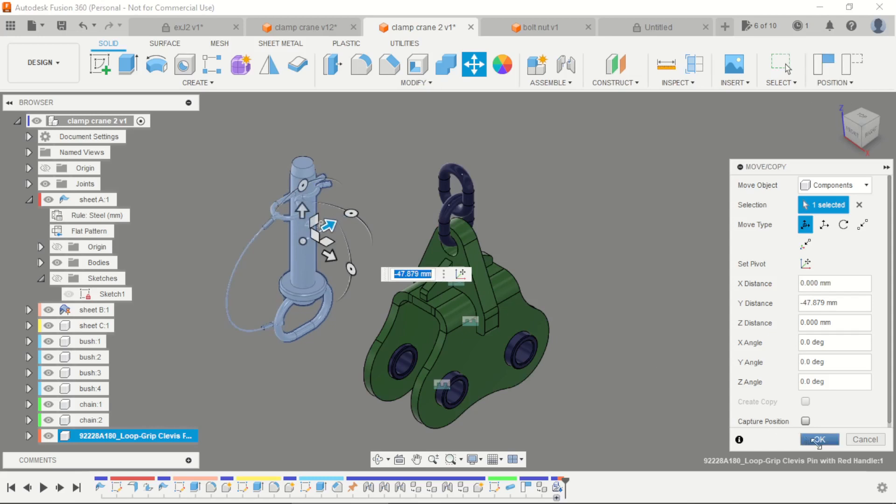
pyautogui.click(818, 440)
# Joint the clevis pin to bush 4, snapping the centre of the pin's collar face to the centre of the bush's end face
pyautogui.scroll(-2, 327, 224)
pyautogui.scroll(3, 449, 224)
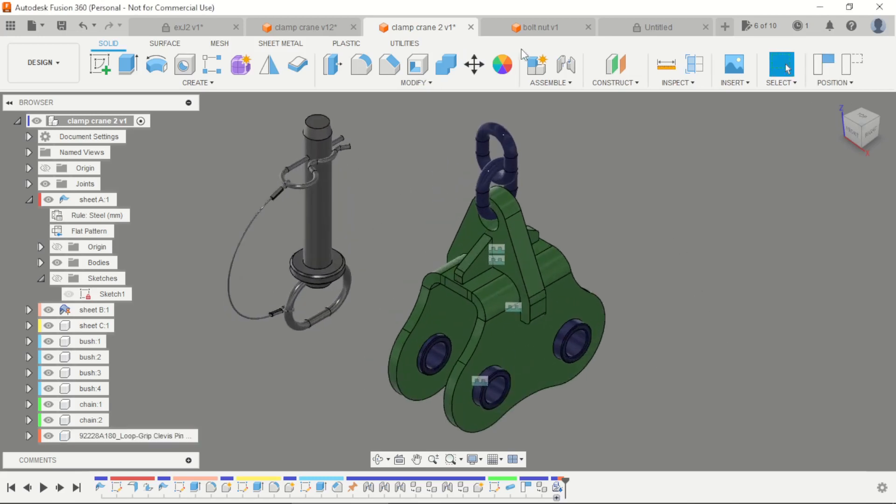
pyautogui.click(566, 64)
pyautogui.scroll(5, 342, 252)
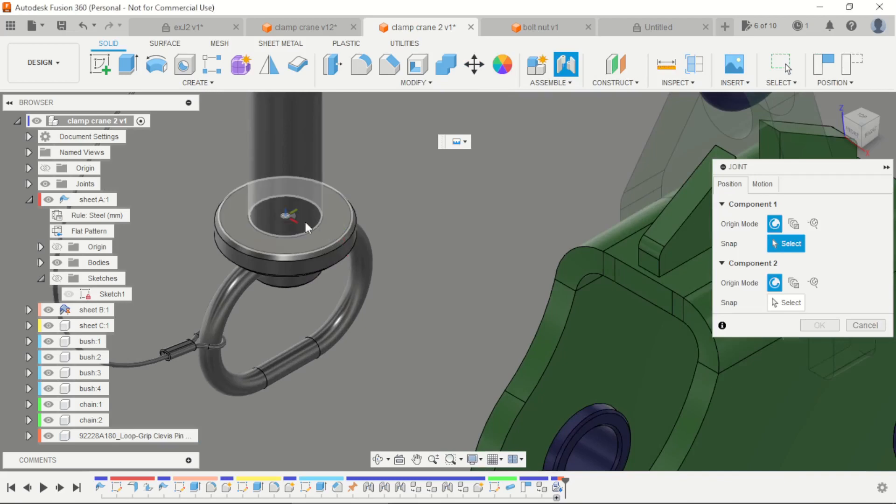
pyautogui.click(330, 236)
pyautogui.scroll(8, 436, 299)
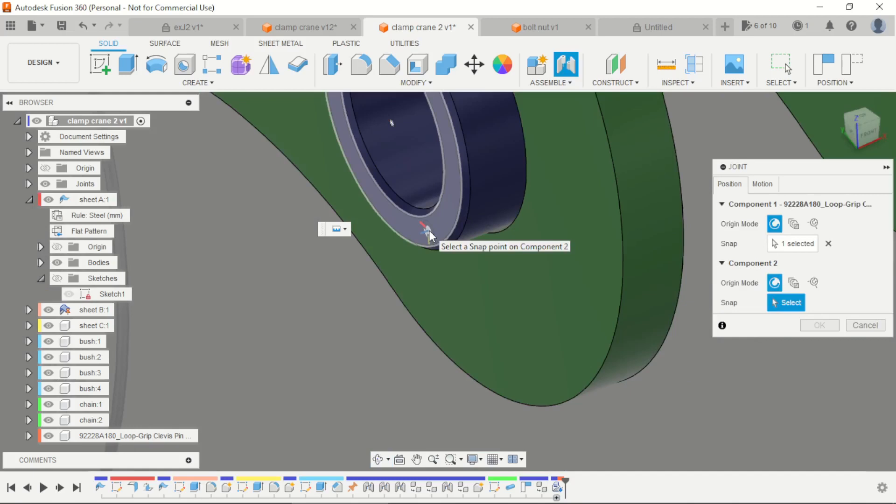
pyautogui.click(407, 162)
# Set the clevis pin joint's alignment angle to 0 degrees and finish the joint
pyautogui.scroll(-8, 375, 387)
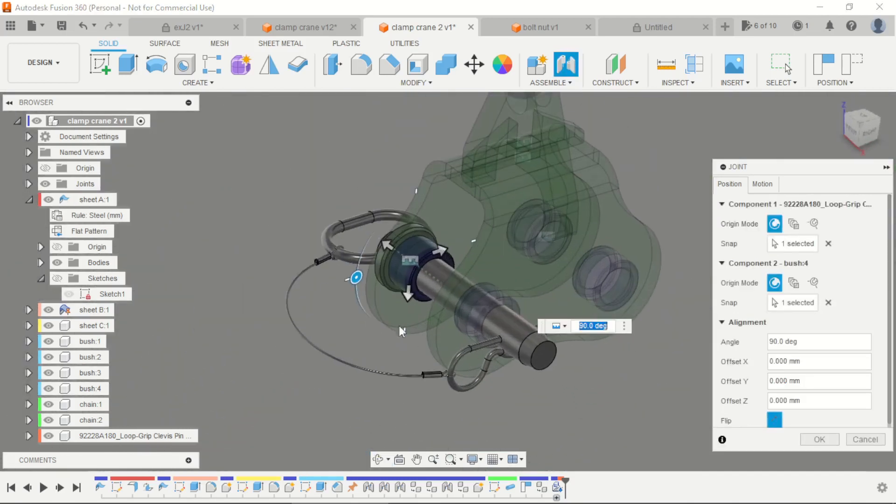
pyautogui.moveTo(353, 286); pyautogui.dragTo(392, 344)
pyautogui.write('0')
pyautogui.press('Return')
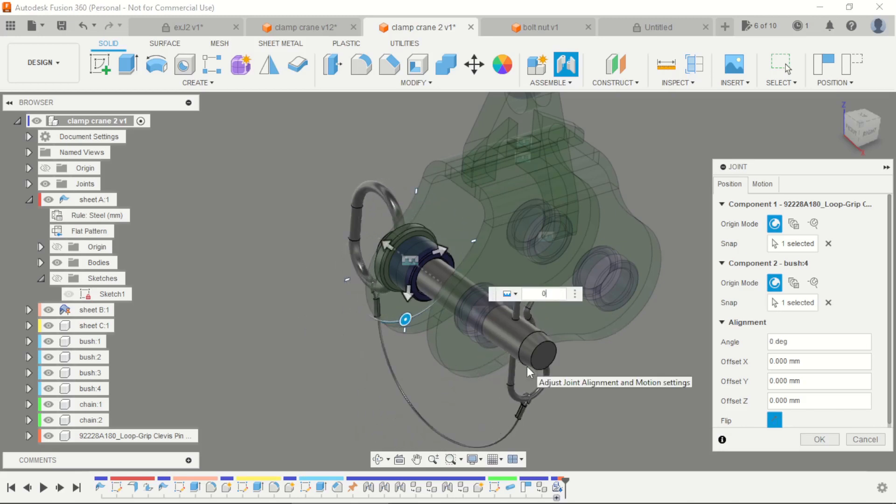
pyautogui.click(813, 438)
# Create a copy of the clevis pin component and move it about 99 mm in X to the neighbouring pair of bushes
pyautogui.scroll(-5, 271, 231)
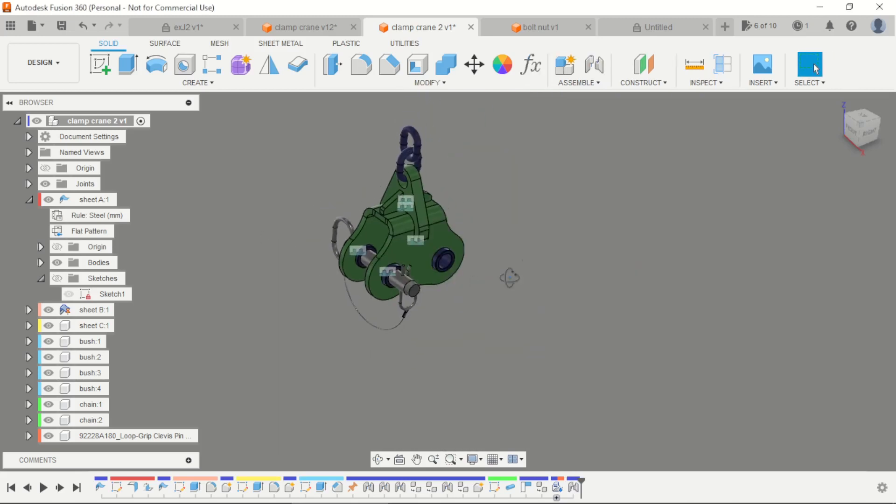
pyautogui.keyDown('shift'); pyautogui.moveTo(511, 278); pyautogui.dragTo(555, 239, button='middle'); pyautogui.keyUp('shift')
pyautogui.scroll(4, 261, 188)
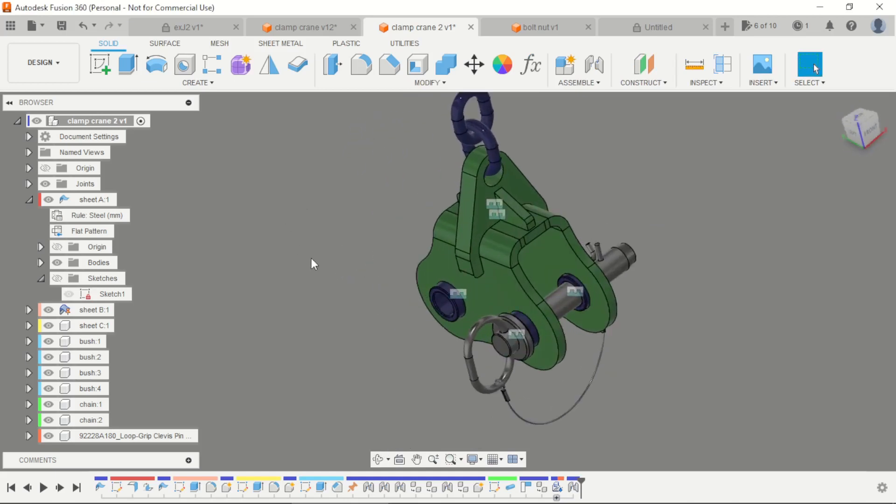
pyautogui.click(476, 66)
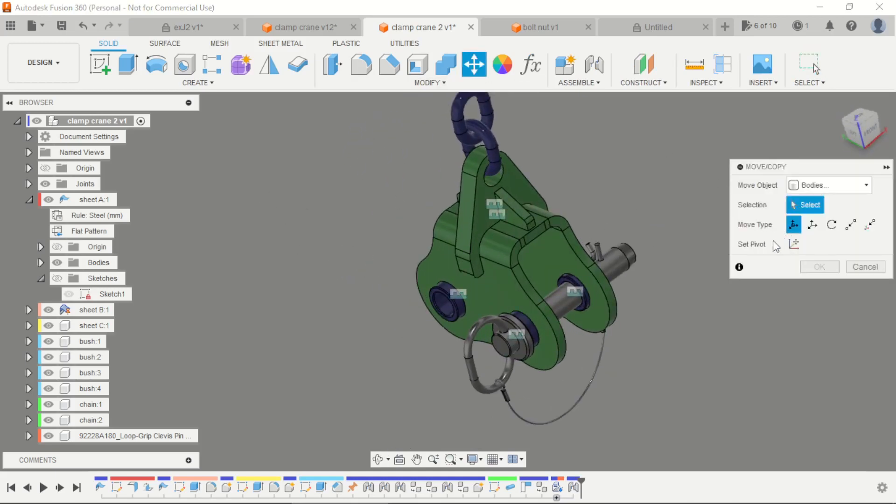
pyautogui.click(825, 184)
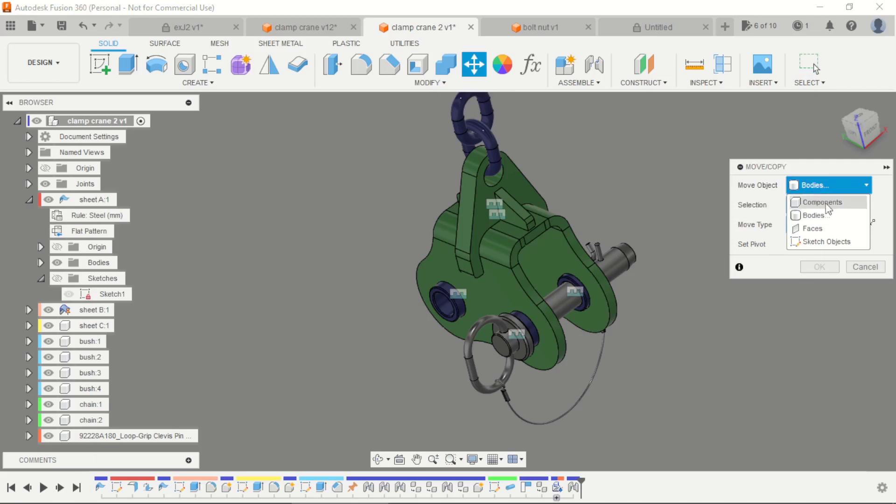
pyautogui.click(821, 194)
pyautogui.click(558, 307)
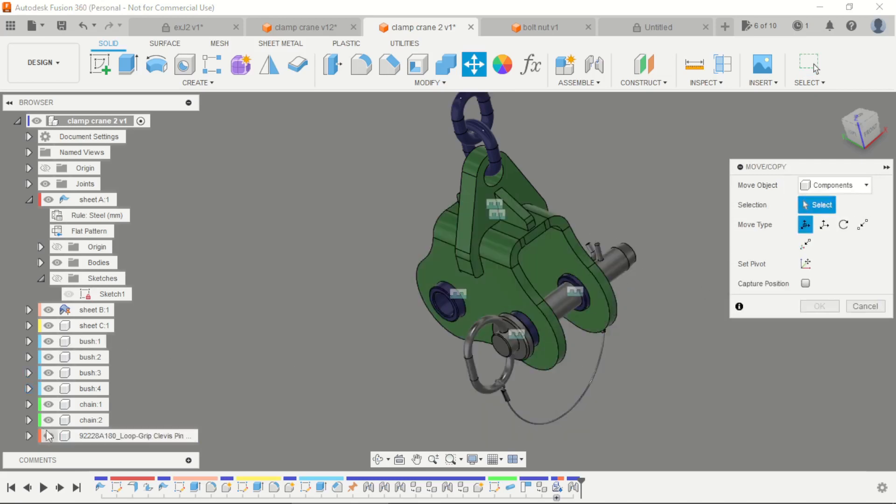
pyautogui.click(89, 436)
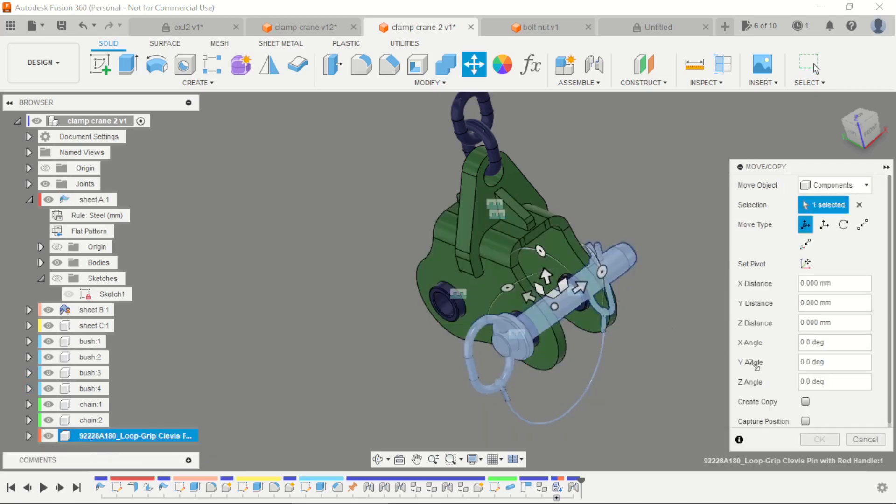
pyautogui.click(804, 400)
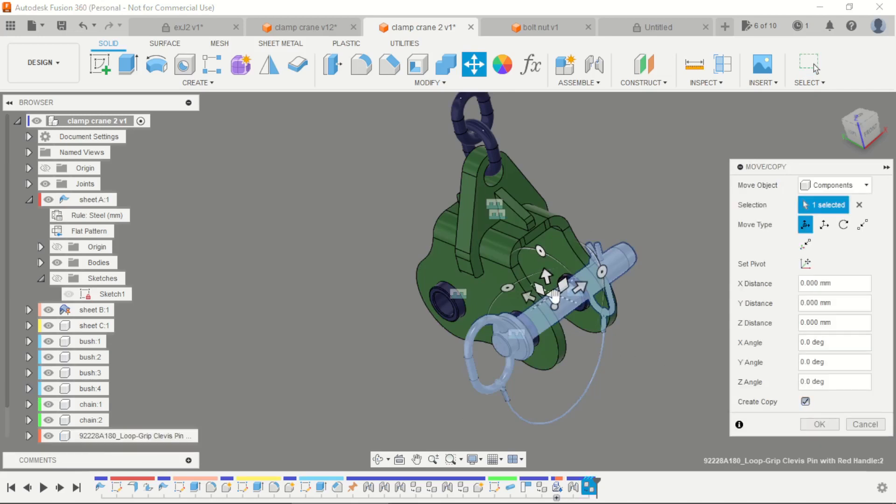
pyautogui.moveTo(555, 295); pyautogui.dragTo(467, 301)
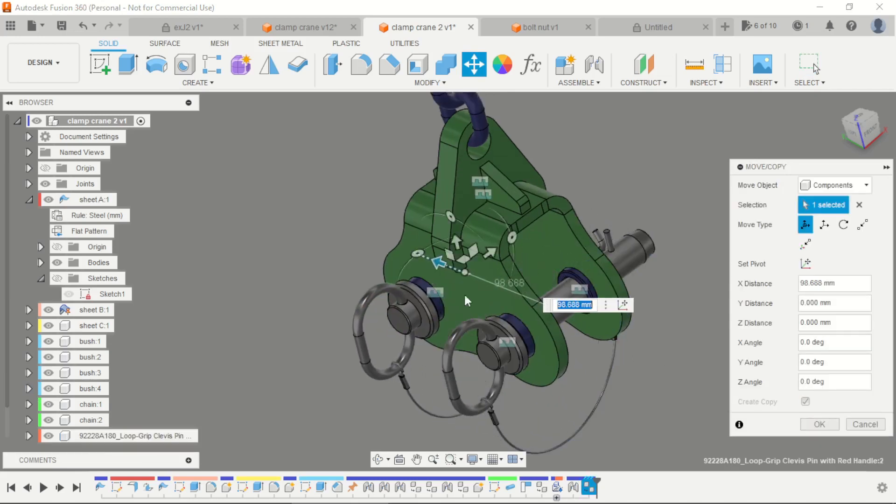
# Set the copied clevis pin's X distance to 100 mm and complete the copy
pyautogui.click(839, 265)
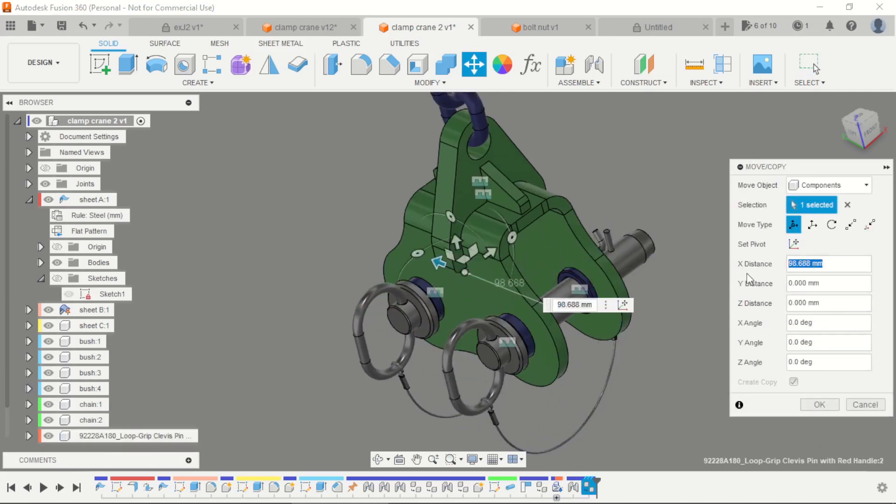
pyautogui.write('100')
pyautogui.press('Return')
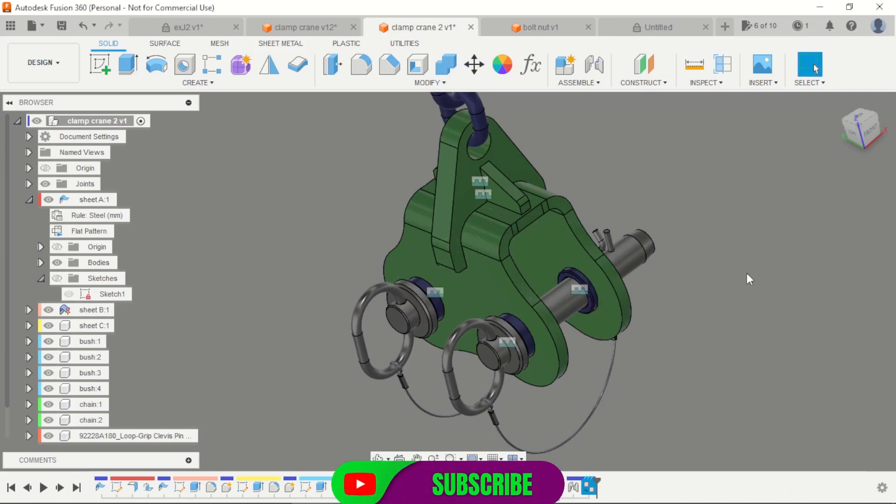
# Examine the clamp crane assembly with both clevis pins fitted through the bushes from several angles
pyautogui.scroll(-3, 447, 284)
pyautogui.scroll(-2, 568, 333)
pyautogui.keyDown('shift'); pyautogui.moveTo(568, 333); pyautogui.dragTo(486, 356, button='middle'); pyautogui.keyUp('shift')
pyautogui.scroll(3, 595, 353)
pyautogui.keyDown('shift'); pyautogui.moveTo(595, 354); pyautogui.dragTo(540, 352, button='middle'); pyautogui.keyUp('shift')
pyautogui.scroll(3, 541, 352)
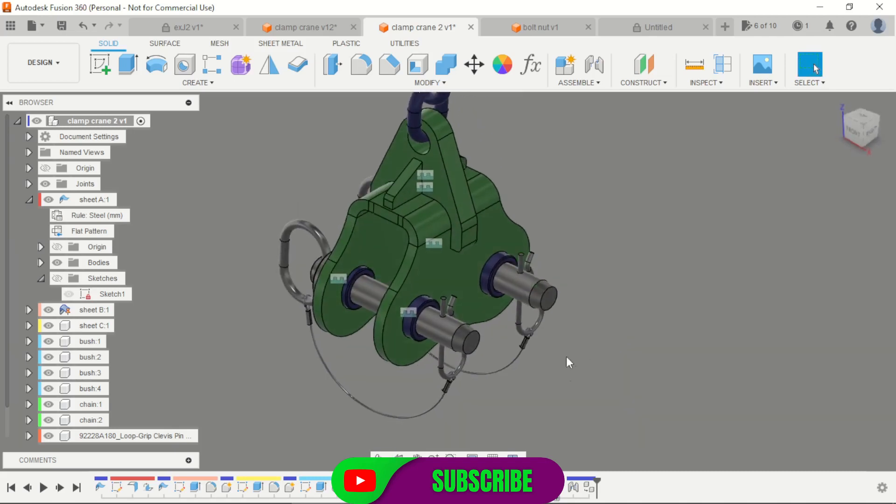
pyautogui.scroll(-3, 602, 281)
pyautogui.scroll(2, 601, 281)
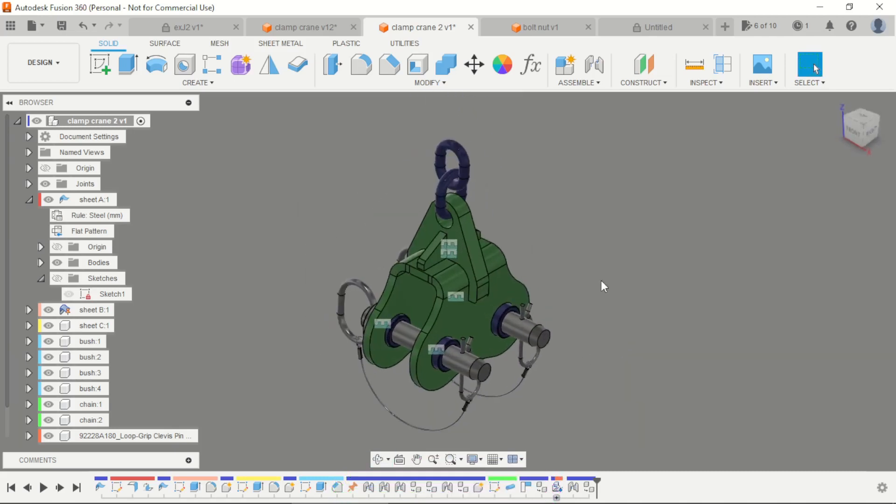
pyautogui.scroll(-2, 589, 298)
pyautogui.scroll(3, 572, 329)
pyautogui.scroll(-3, 573, 337)
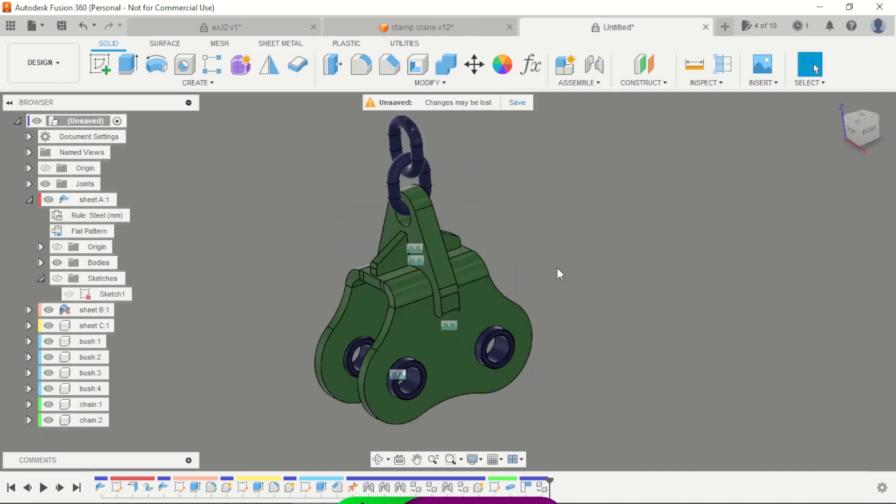